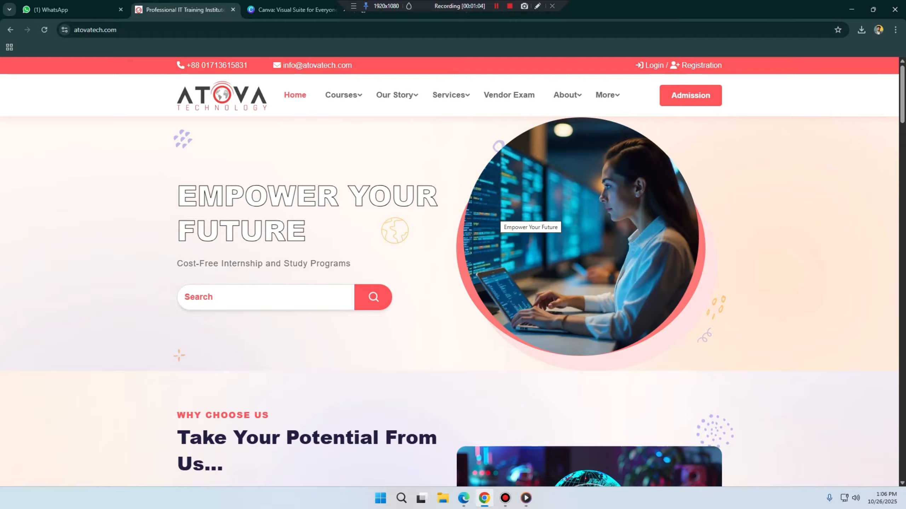
Step: Switch to the Canva page and continue into the saved account
{"action": "key", "text": "ctrl+Tab"}
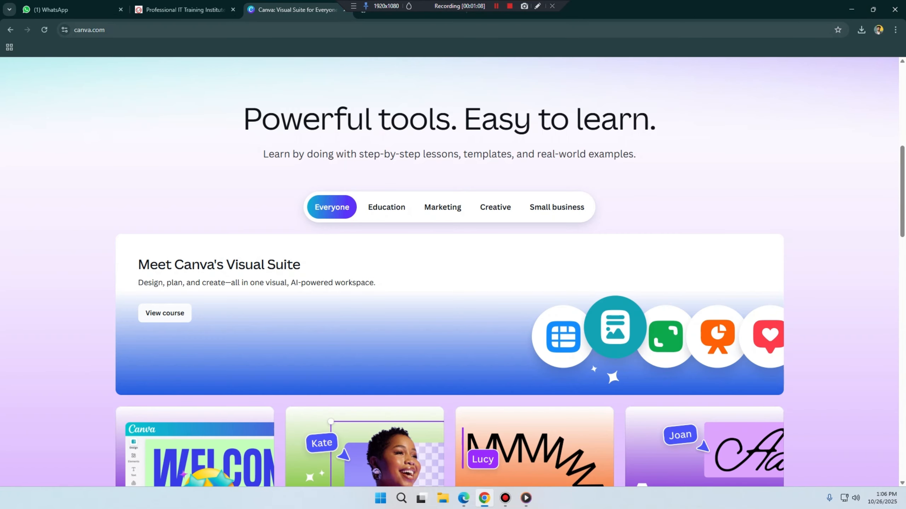
{"action": "scroll", "coordinate": [449, 272], "scroll_direction": "up", "scroll_amount": 7}
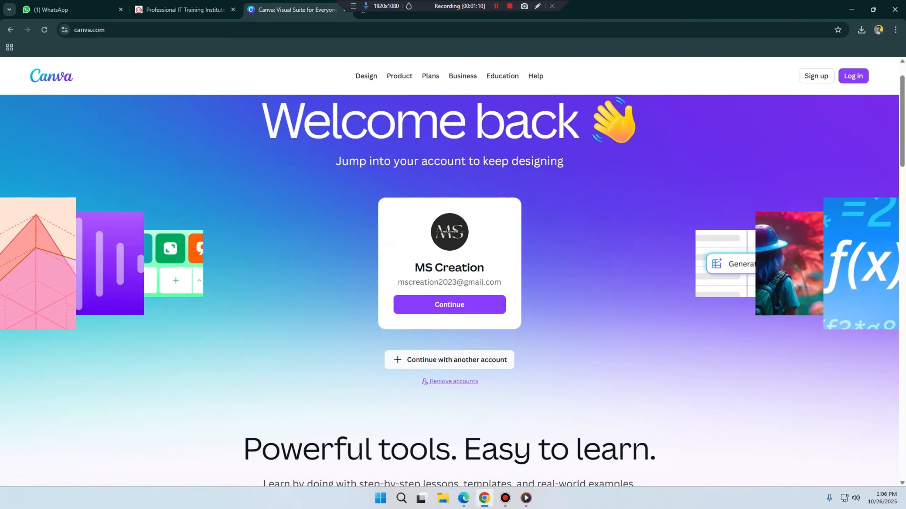
{"action": "scroll", "coordinate": [449, 272], "scroll_direction": "up", "scroll_amount": 1}
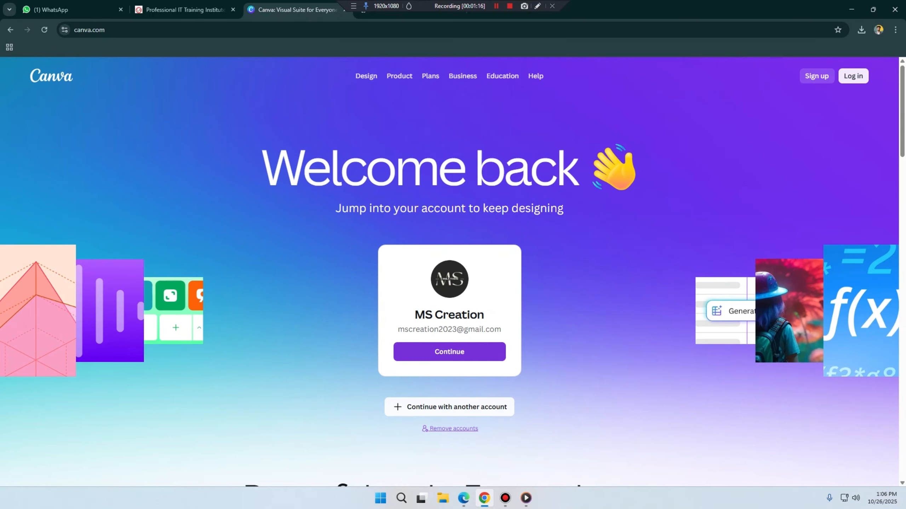
{"action": "left_click", "coordinate": [449, 352]}
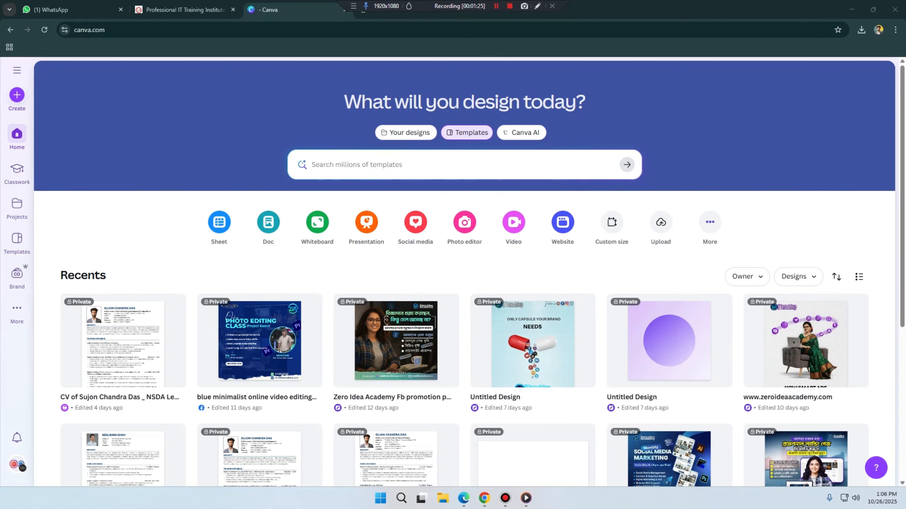
{"action": "scroll", "coordinate": [464, 275], "scroll_direction": "down", "scroll_amount": 1}
{"action": "scroll", "coordinate": [464, 275], "scroll_direction": "up", "scroll_amount": 1}
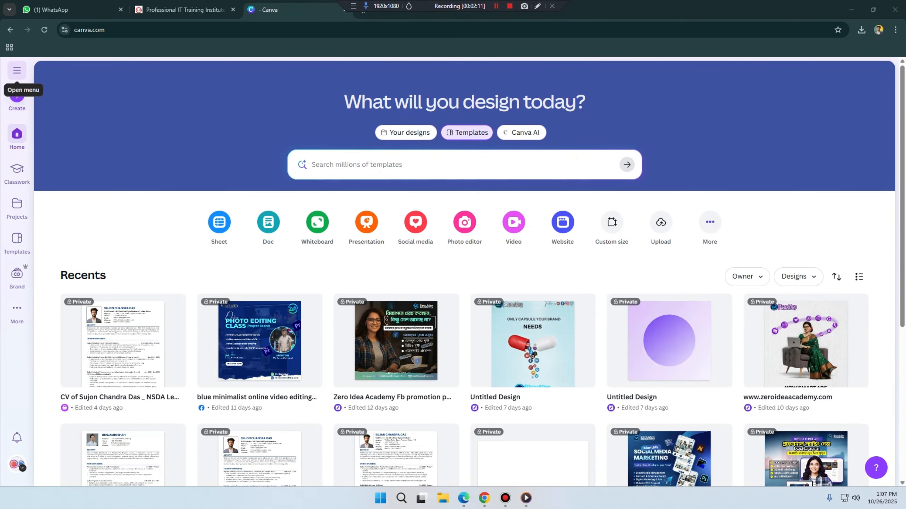
{"action": "left_click", "coordinate": [17, 70]}
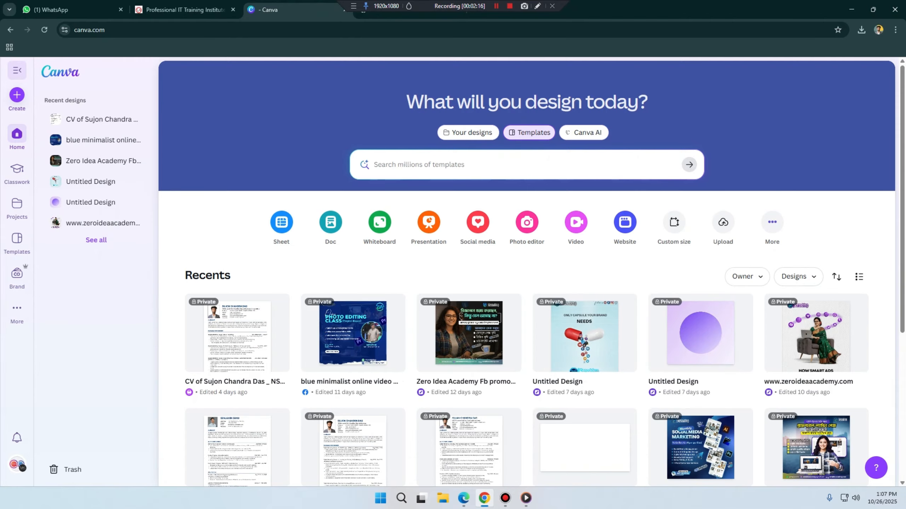
{"action": "left_click", "coordinate": [17, 70]}
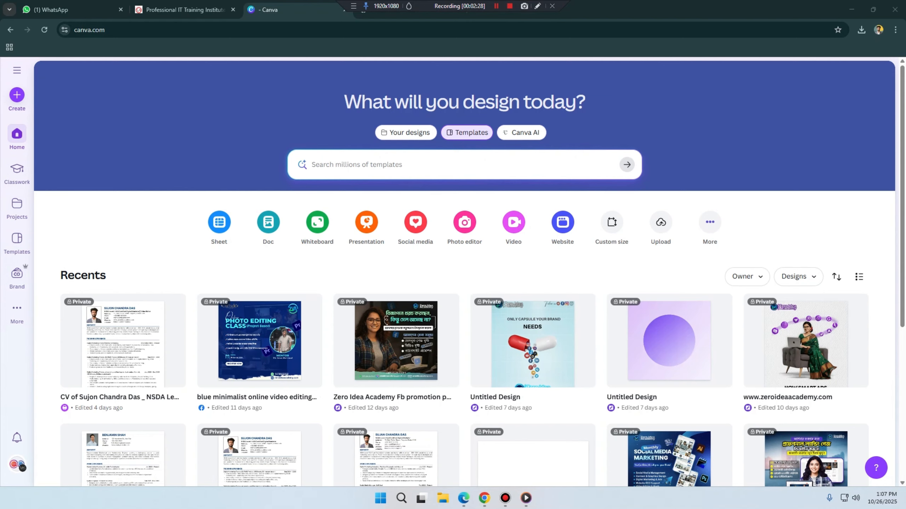
Step: Search the design templates for "logo"
{"action": "left_click", "coordinate": [356, 164]}
{"action": "type", "text": "l"}
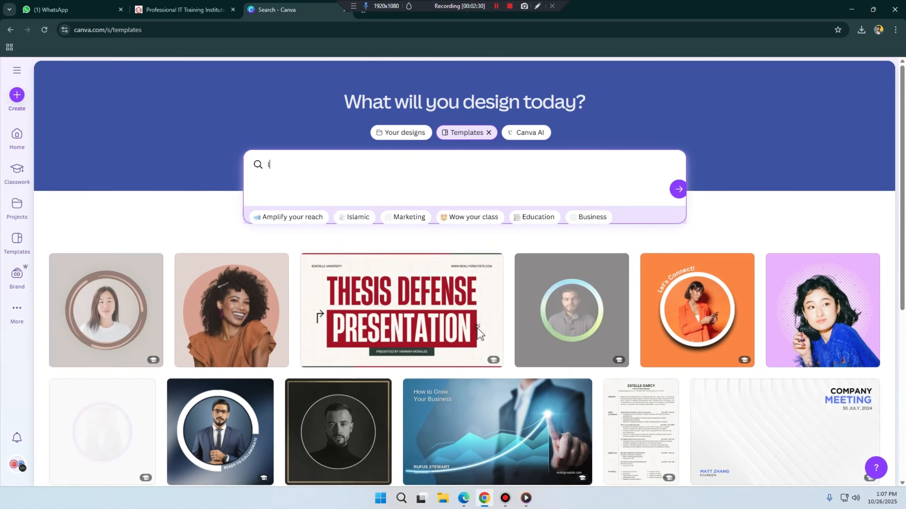
{"action": "type", "text": "ogo"}
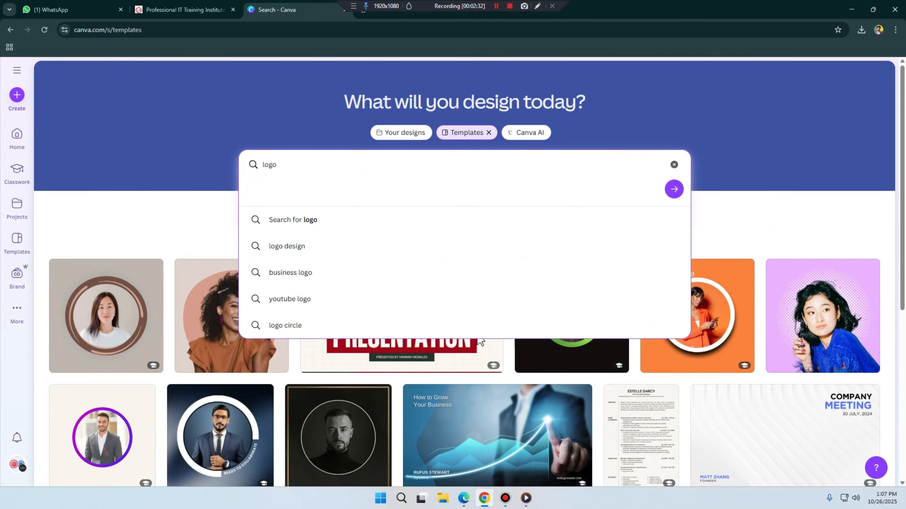
{"action": "key", "text": "Return"}
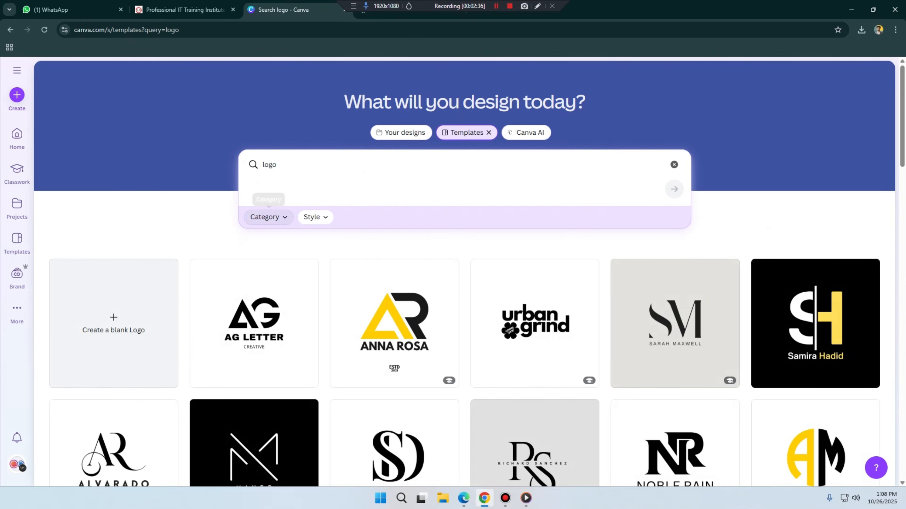
Step: Filter the logo templates by the Professional style, leaving the category unrestricted
{"action": "left_click", "coordinate": [268, 217]}
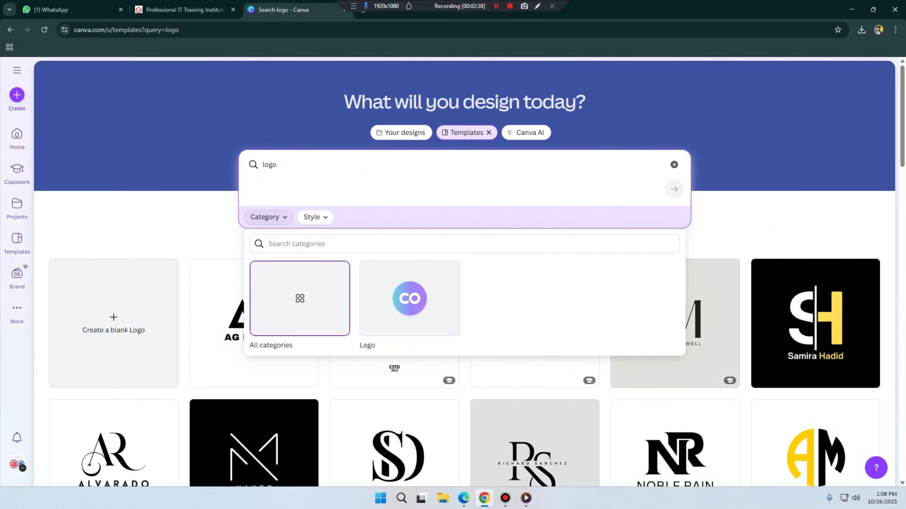
{"action": "left_click", "coordinate": [315, 217]}
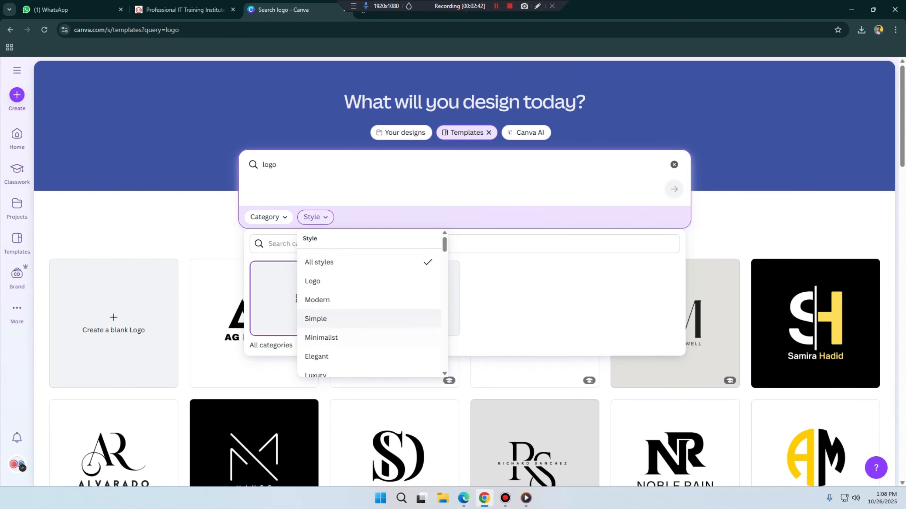
{"action": "scroll", "coordinate": [338, 331], "scroll_direction": "down", "scroll_amount": 1}
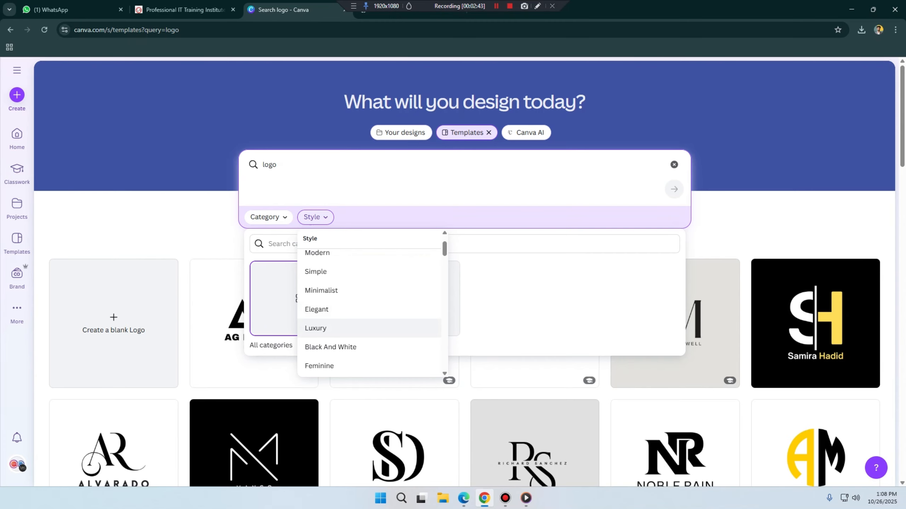
{"action": "scroll", "coordinate": [338, 321], "scroll_direction": "down", "scroll_amount": 1}
{"action": "scroll", "coordinate": [339, 297], "scroll_direction": "down", "scroll_amount": 1}
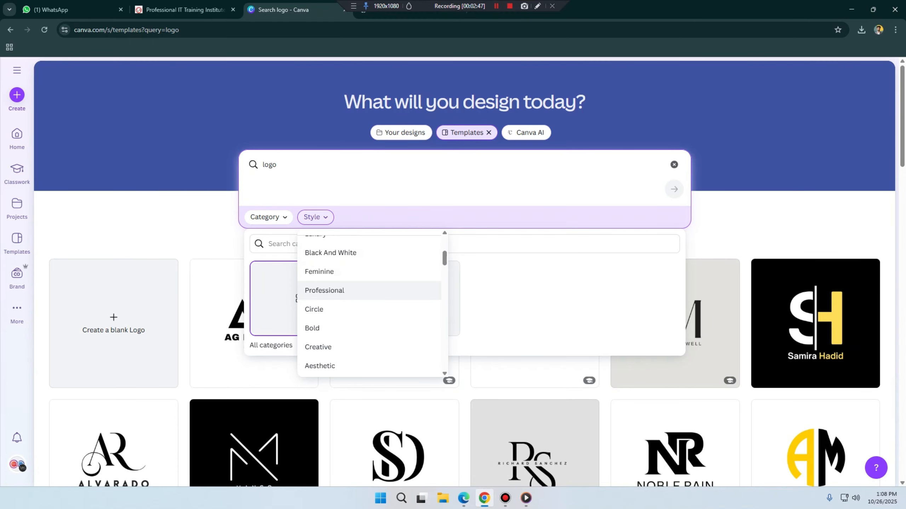
{"action": "left_click", "coordinate": [338, 290]}
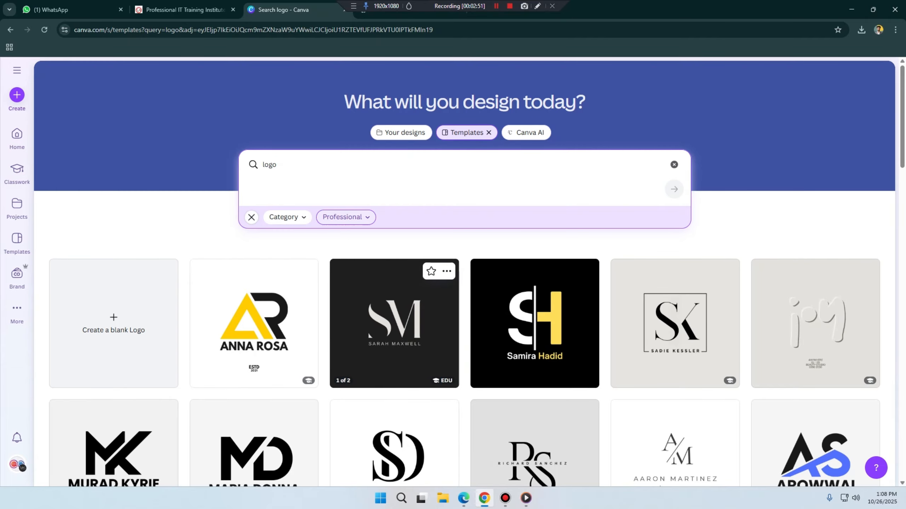
Step: Look through the Professional-style logo templates to compare the available designs and their education badges
{"action": "scroll", "coordinate": [535, 321], "scroll_direction": "down", "scroll_amount": 3}
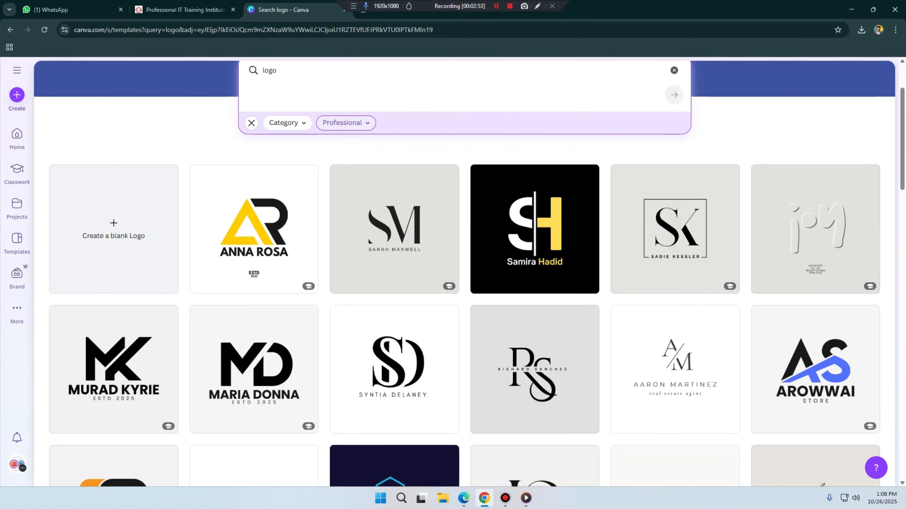
{"action": "scroll", "coordinate": [713, 322], "scroll_direction": "down", "scroll_amount": 3}
{"action": "scroll", "coordinate": [713, 321], "scroll_direction": "up", "scroll_amount": 5}
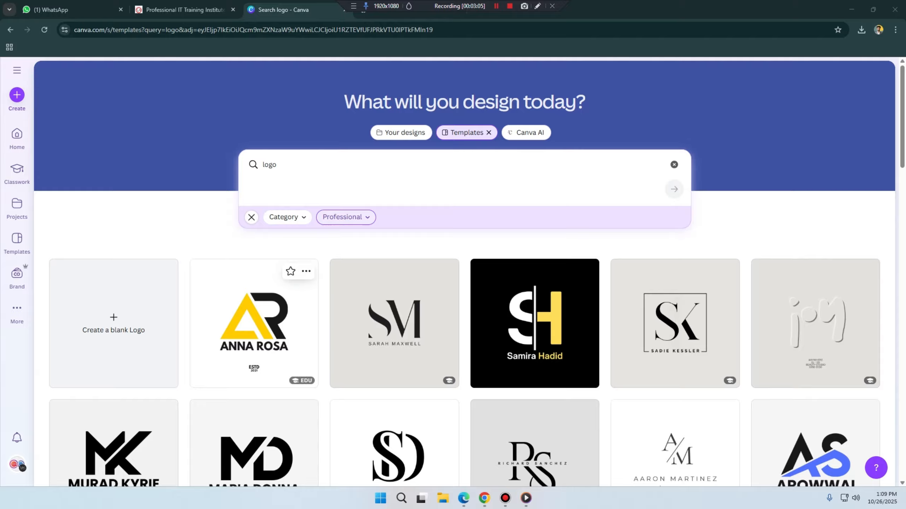
{"action": "scroll", "coordinate": [254, 321], "scroll_direction": "down", "scroll_amount": 9}
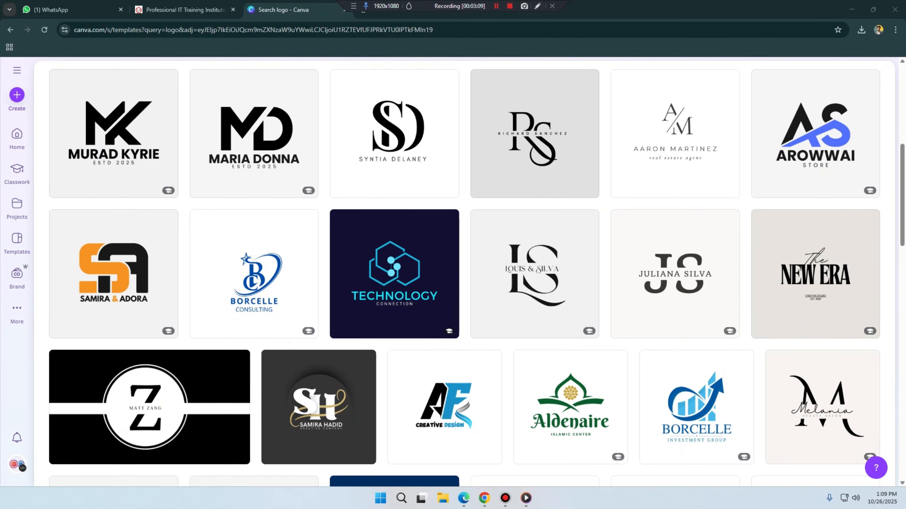
{"action": "scroll", "coordinate": [254, 321], "scroll_direction": "up", "scroll_amount": 9}
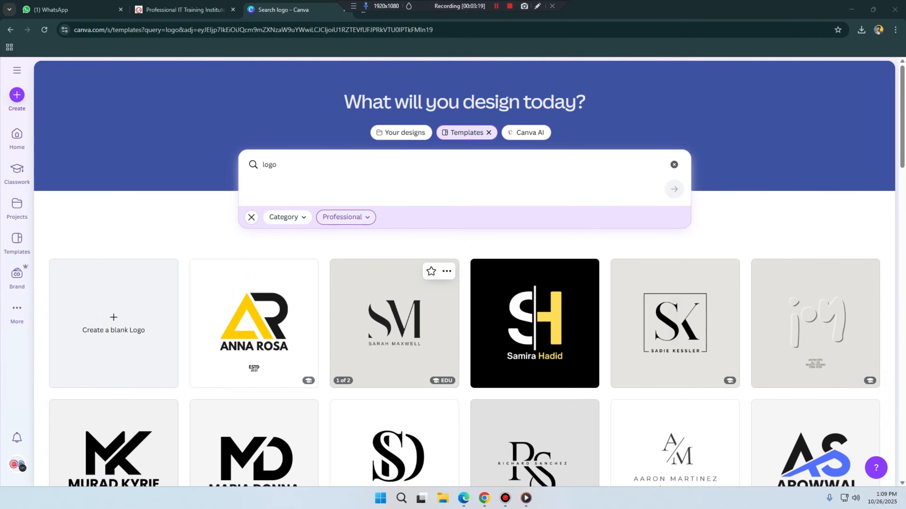
{"action": "scroll", "coordinate": [254, 285], "scroll_direction": "down", "scroll_amount": 10}
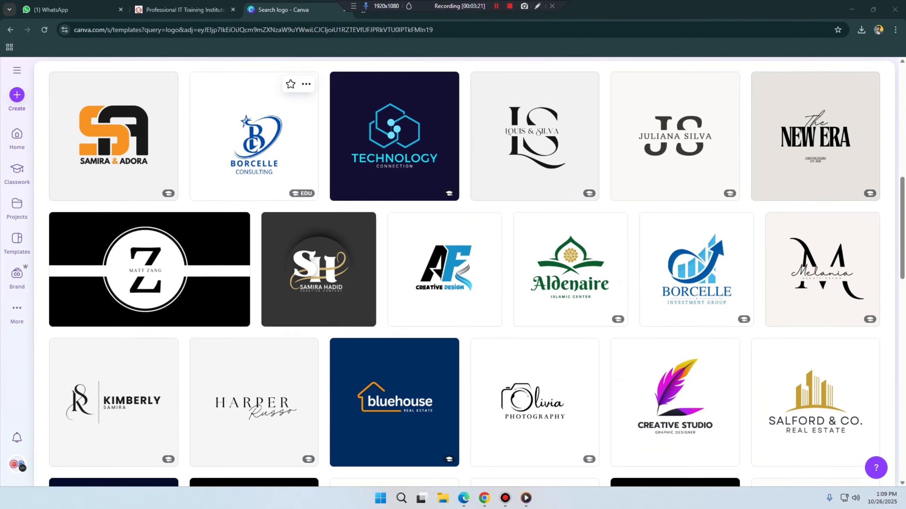
{"action": "scroll", "coordinate": [368, 237], "scroll_direction": "up", "scroll_amount": 10}
{"action": "scroll", "coordinate": [368, 238], "scroll_direction": "up", "scroll_amount": 1}
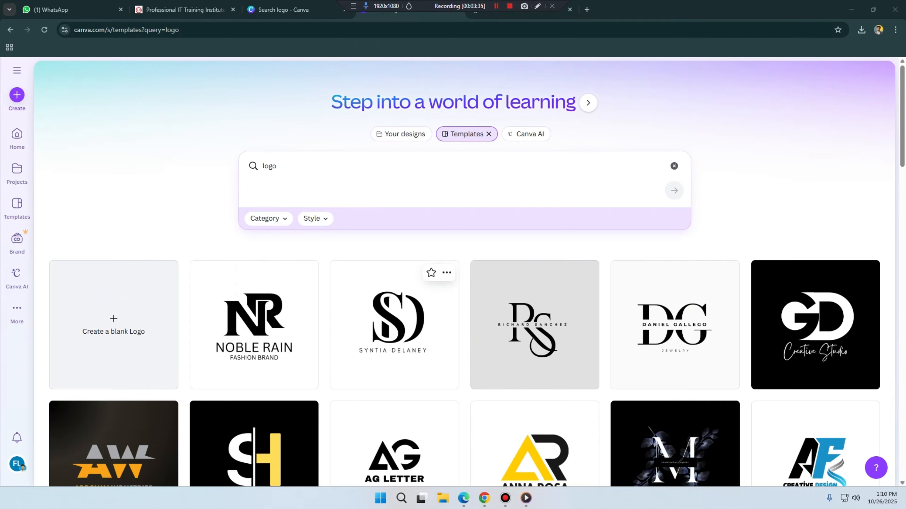
Step: Look through the unfiltered logo templates and check which ones carry a premium badge
{"action": "scroll", "coordinate": [254, 321], "scroll_direction": "down", "scroll_amount": 5}
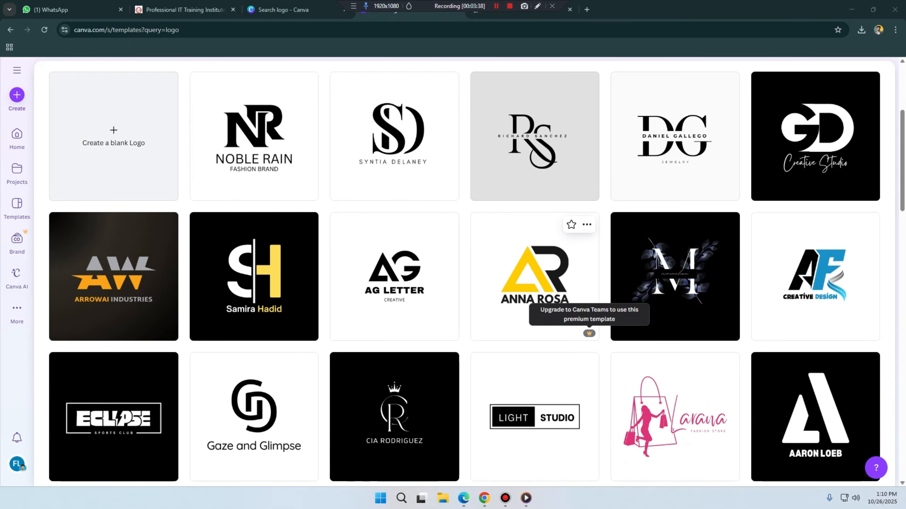
{"action": "scroll", "coordinate": [589, 333], "scroll_direction": "down", "scroll_amount": 2}
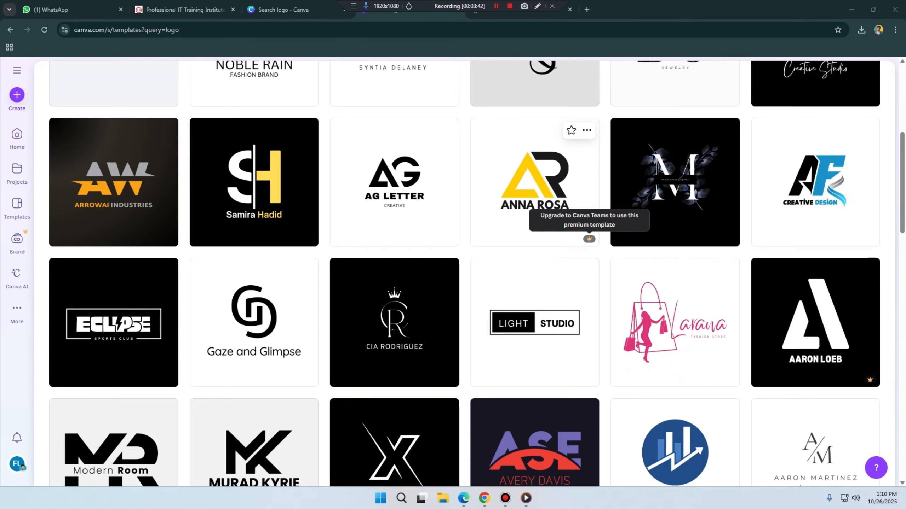
{"action": "scroll", "coordinate": [589, 239], "scroll_direction": "up", "scroll_amount": 2}
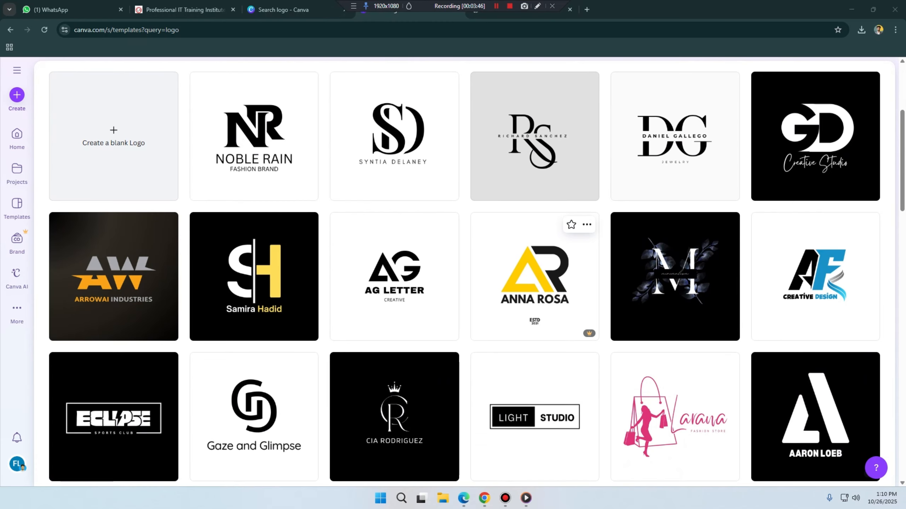
{"action": "scroll", "coordinate": [535, 321], "scroll_direction": "up", "scroll_amount": 2}
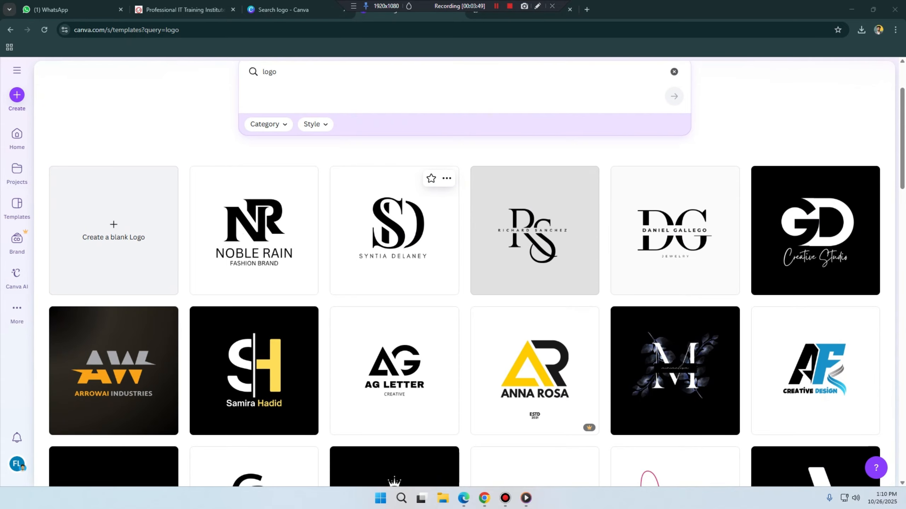
{"action": "mouse_move", "coordinate": [589, 428]}
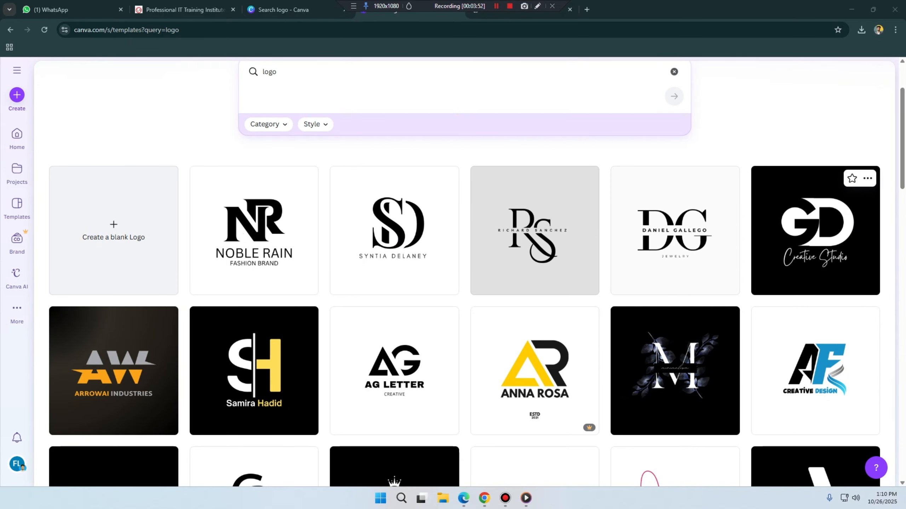
{"action": "scroll", "coordinate": [463, 286], "scroll_direction": "down", "scroll_amount": 2}
{"action": "scroll", "coordinate": [463, 286], "scroll_direction": "up", "scroll_amount": 4}
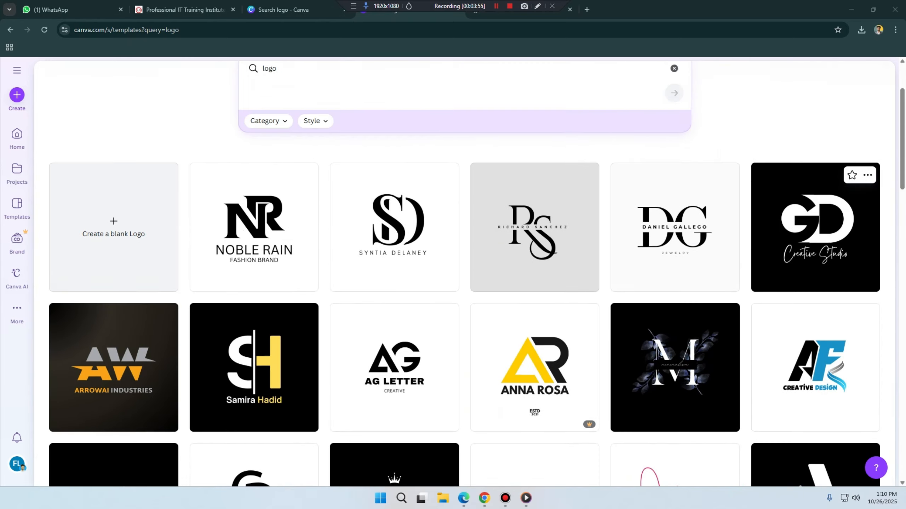
Step: Restrict this account's logo template results to the Professional style
{"action": "left_click", "coordinate": [315, 218]}
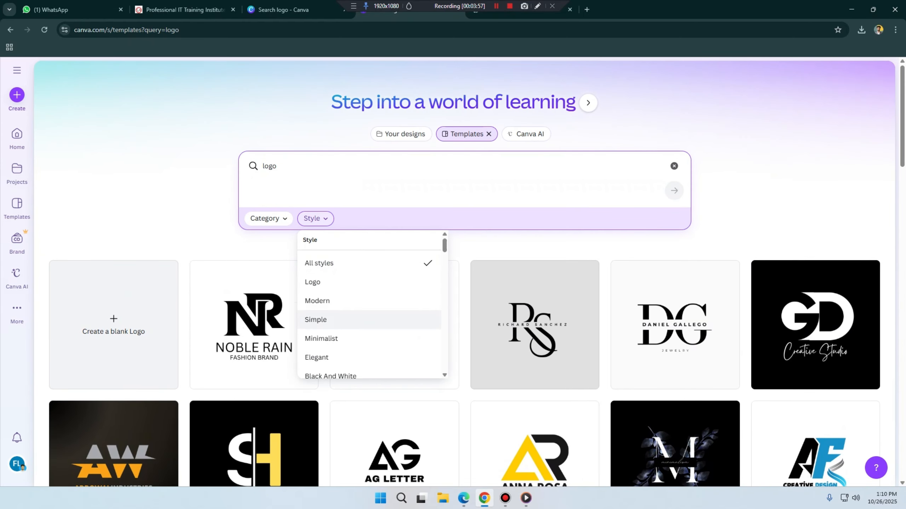
{"action": "scroll", "coordinate": [342, 321], "scroll_direction": "down", "scroll_amount": 2}
{"action": "scroll", "coordinate": [371, 314], "scroll_direction": "up", "scroll_amount": 2}
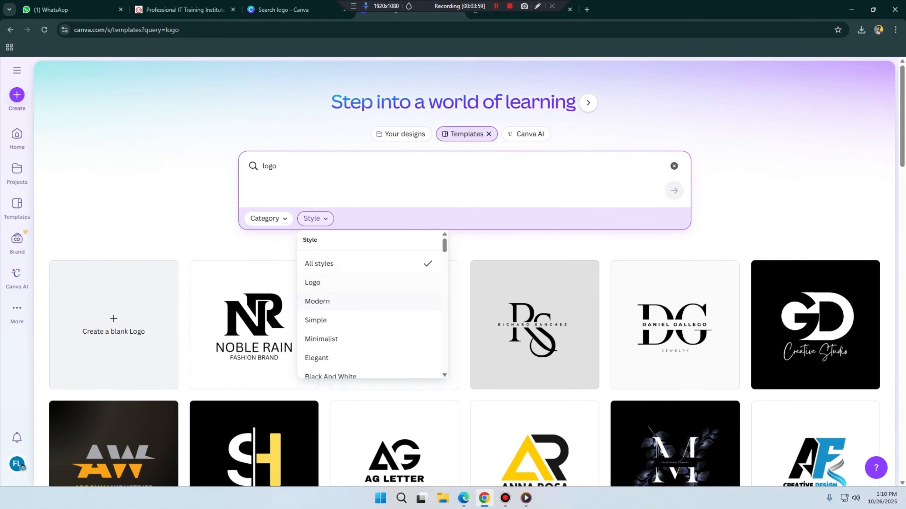
{"action": "scroll", "coordinate": [371, 314], "scroll_direction": "down", "scroll_amount": 4}
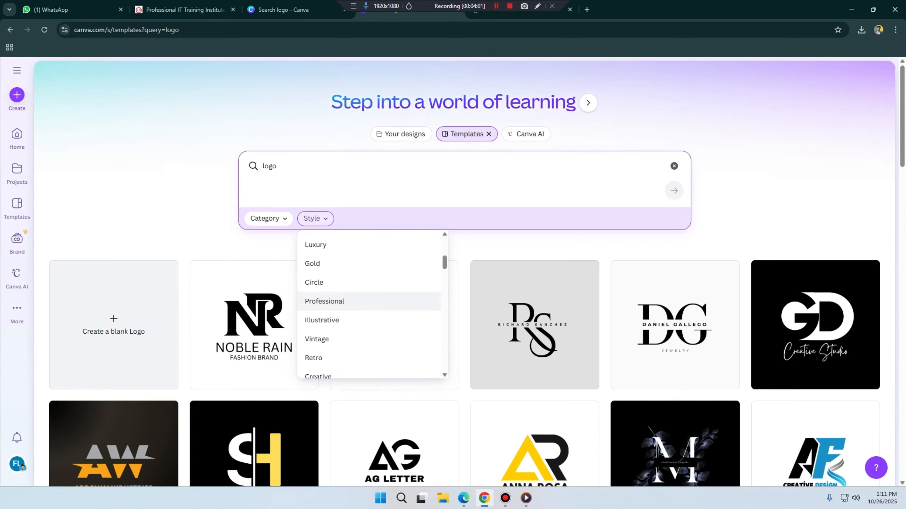
{"action": "left_click", "coordinate": [324, 301]}
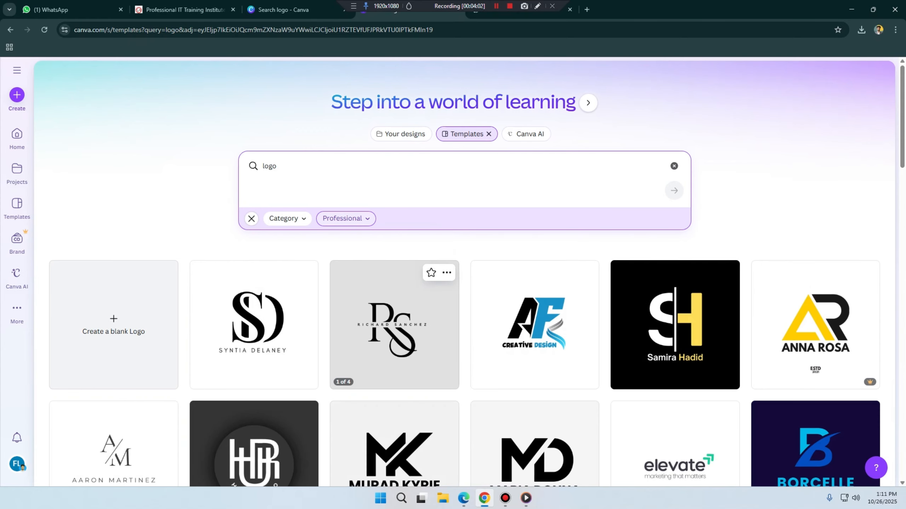
Step: Browse the Professional logo templates and open the preview of the black and blue "AF Creative Design" logo
{"action": "scroll", "coordinate": [394, 325], "scroll_direction": "down", "scroll_amount": 8}
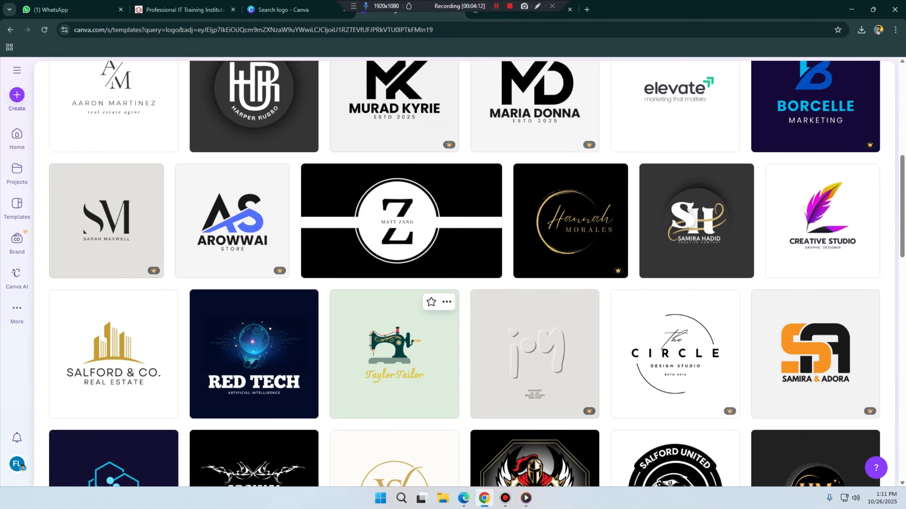
{"action": "scroll", "coordinate": [395, 353], "scroll_direction": "down", "scroll_amount": 3}
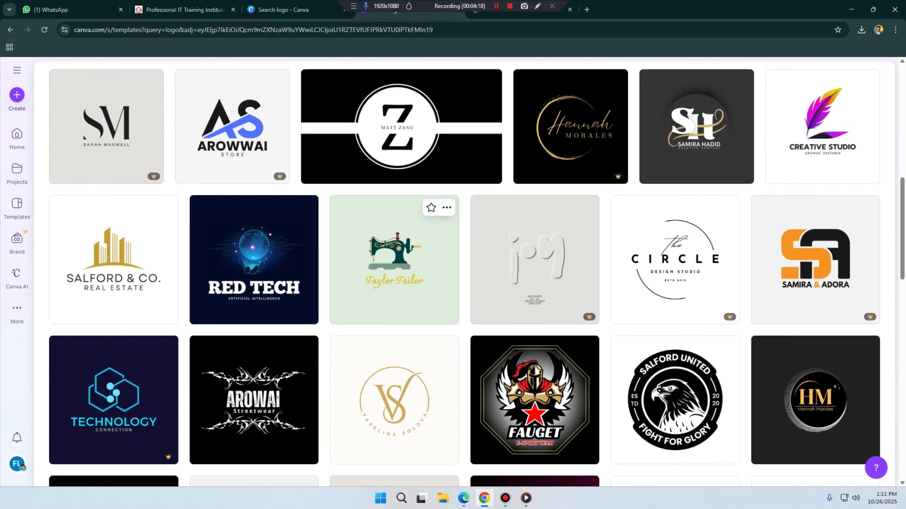
{"action": "scroll", "coordinate": [395, 260], "scroll_direction": "up", "scroll_amount": 10}
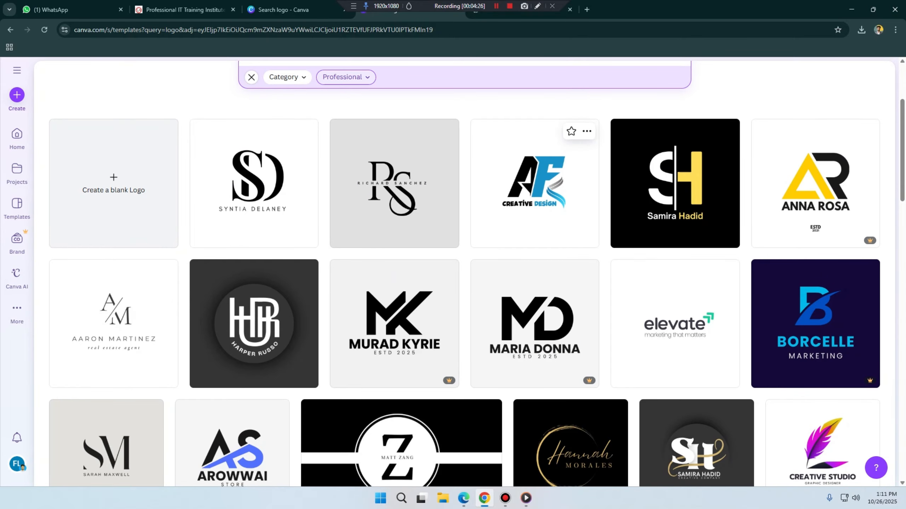
{"action": "left_click", "coordinate": [534, 185]}
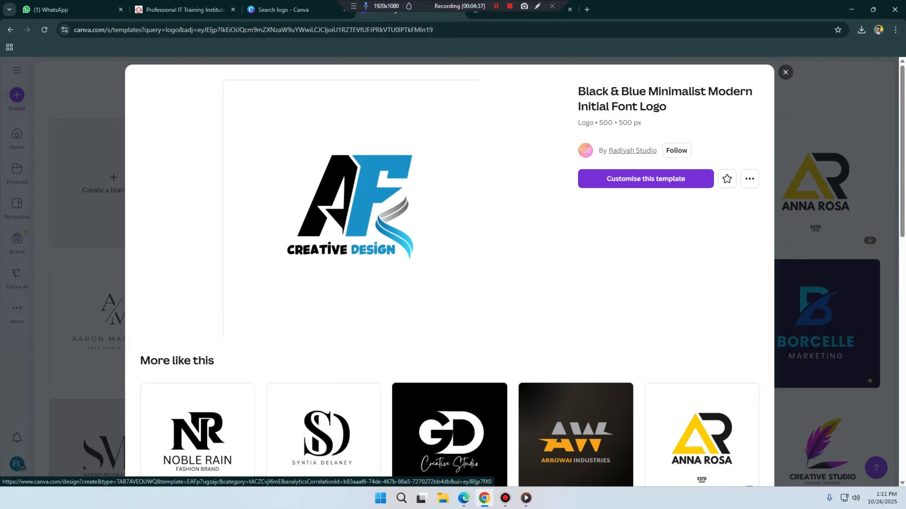
Step: Open the black and blue AF logo template for customising and name the design "Atova Technology logo"
{"action": "left_click", "coordinate": [646, 178]}
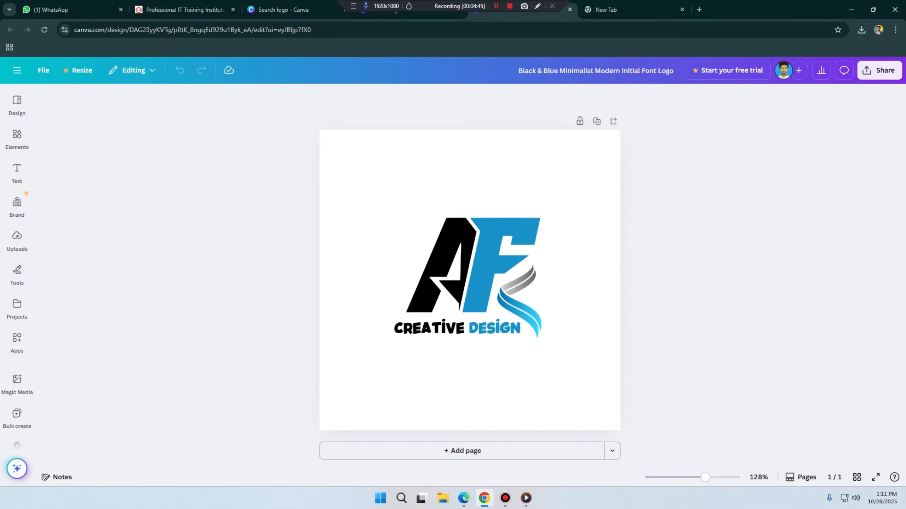
{"action": "left_click_drag", "start_coordinate": [522, 71], "coordinate": [674, 71]}
{"action": "double_click", "coordinate": [666, 70]}
{"action": "triple_click", "coordinate": [666, 71]}
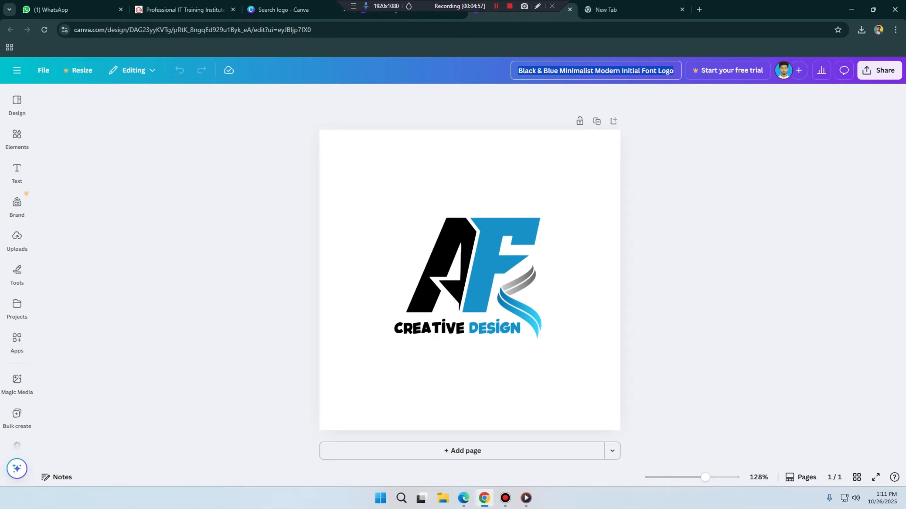
{"action": "type", "text": "Atova"}
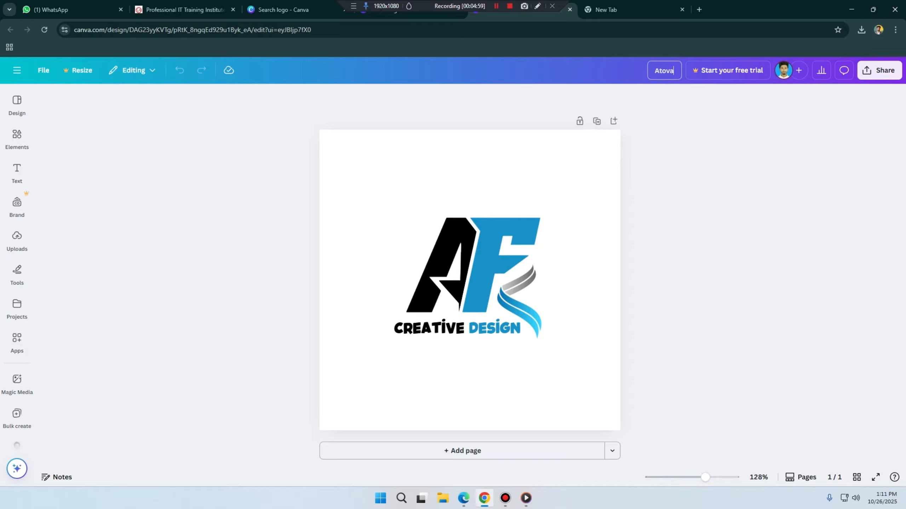
{"action": "type", "text": " Technology logo"}
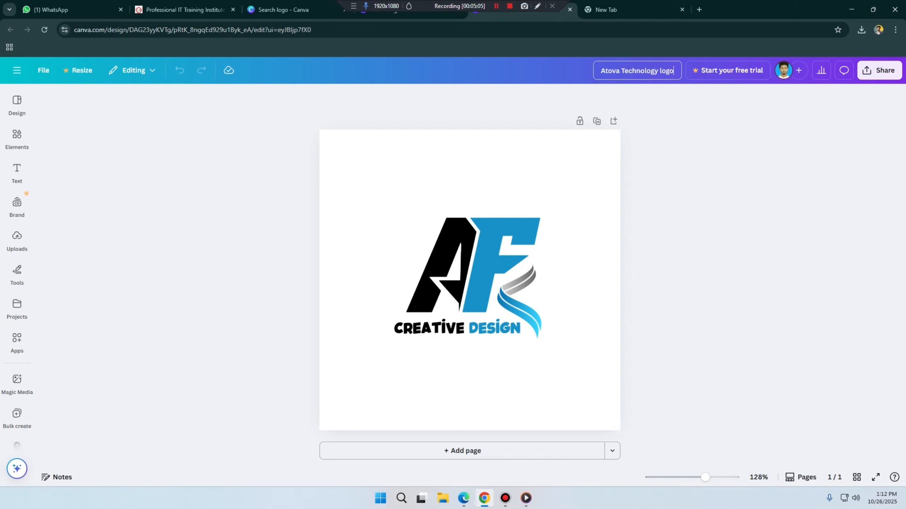
{"action": "key", "text": "Return"}
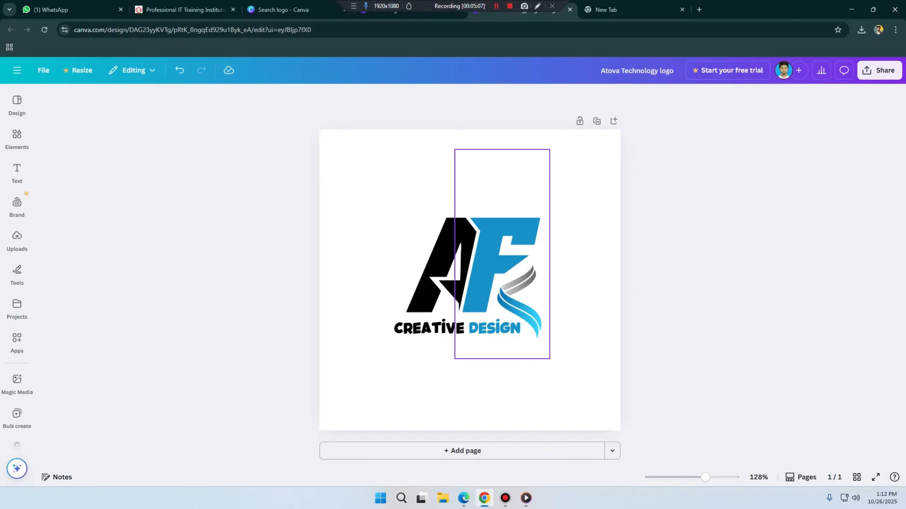
{"action": "left_click", "coordinate": [475, 258]}
{"action": "left_click", "coordinate": [433, 255]}
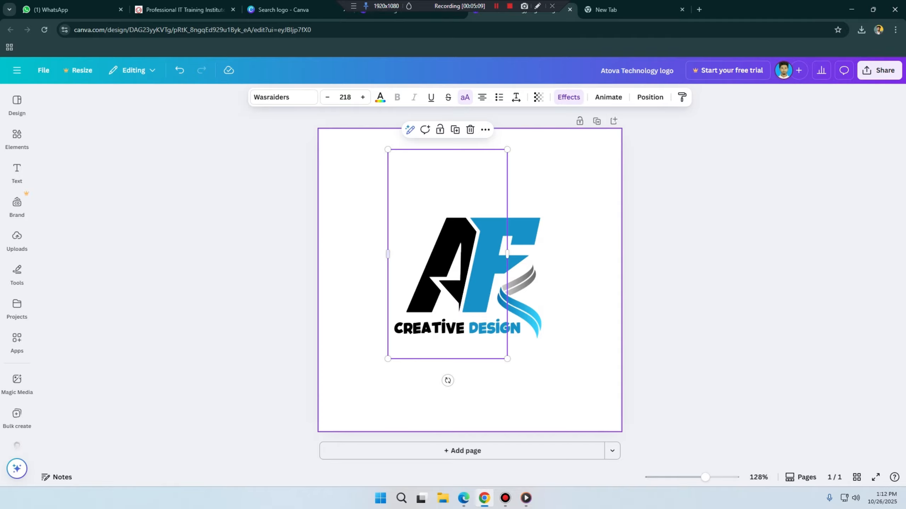
{"action": "left_click", "coordinate": [364, 255]}
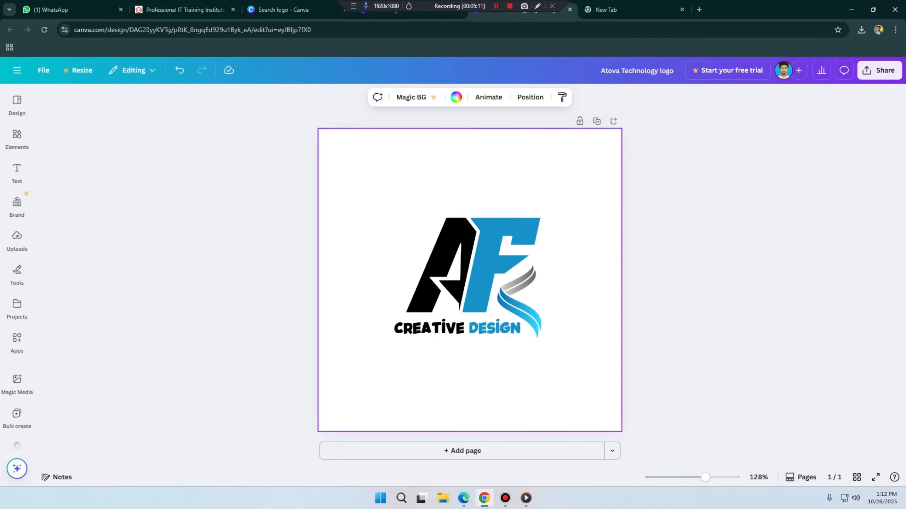
Step: Look through the editor's design, text, brand, elements and apps resources to see what each one offers
{"action": "left_click", "coordinate": [16, 105]}
{"action": "left_click", "coordinate": [16, 173]}
{"action": "left_click", "coordinate": [17, 206]}
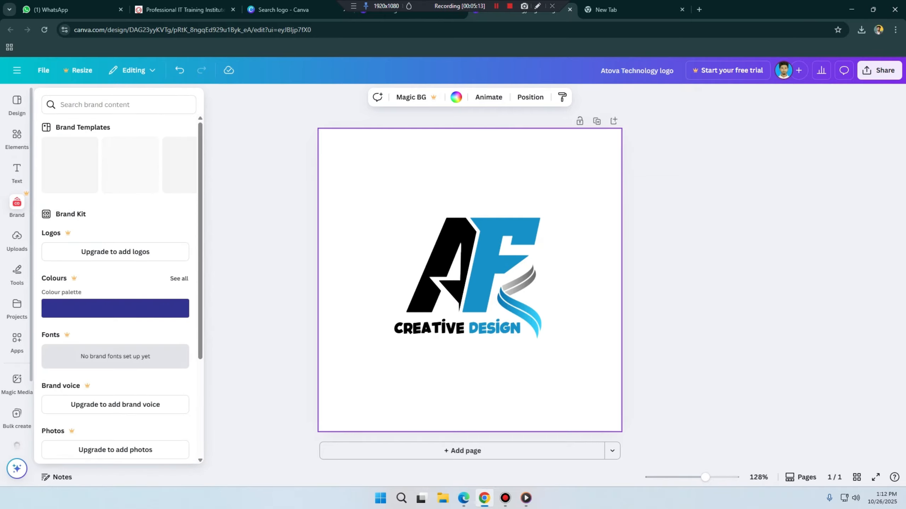
{"action": "left_click", "coordinate": [16, 137]}
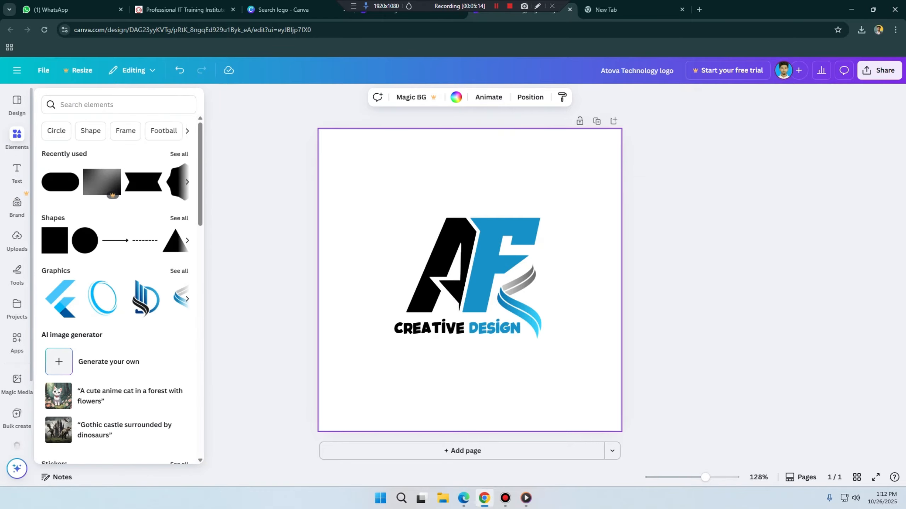
{"action": "mouse_move", "coordinate": [16, 268]}
{"action": "scroll", "coordinate": [17, 268], "scroll_direction": "down", "scroll_amount": 2}
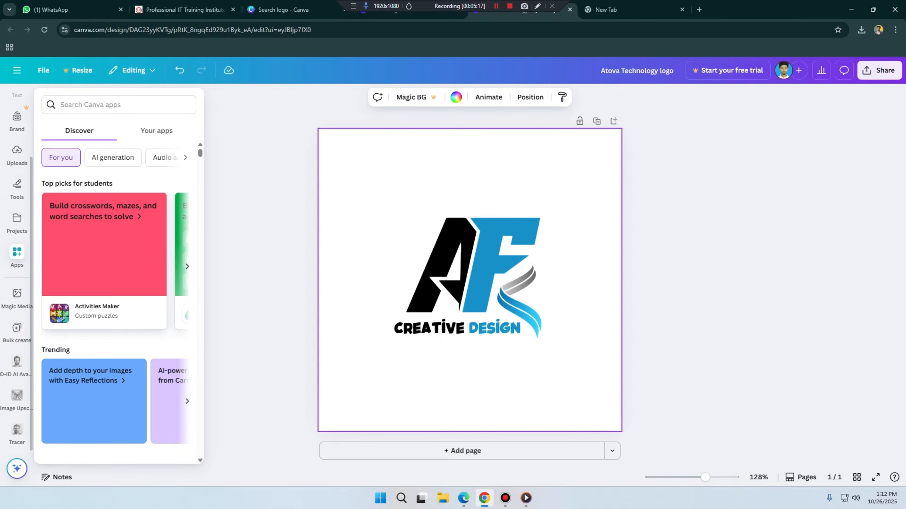
{"action": "scroll", "coordinate": [16, 268], "scroll_direction": "up", "scroll_amount": 2}
{"action": "left_click", "coordinate": [16, 237]}
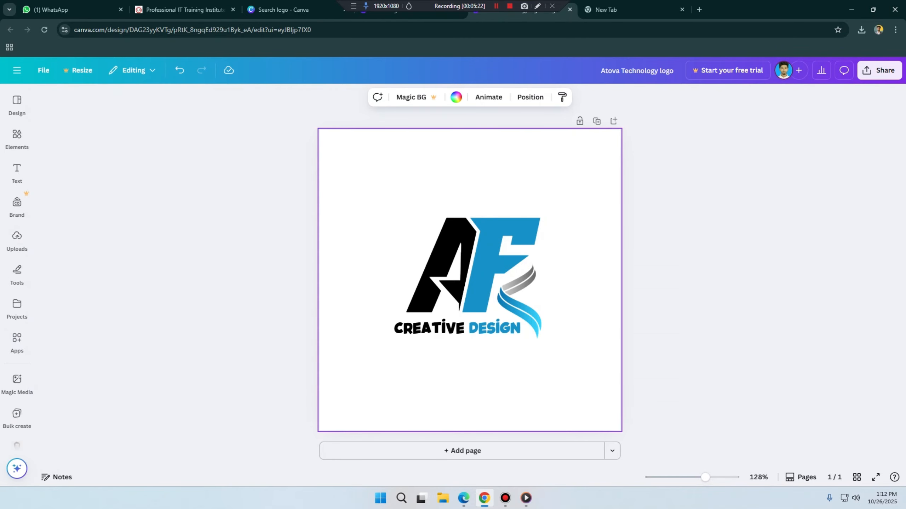
Step: Look through the logo templates offered inside the editor and check which ones carry a premium badge
{"action": "mouse_move", "coordinate": [17, 105]}
{"action": "left_click", "coordinate": [17, 104]}
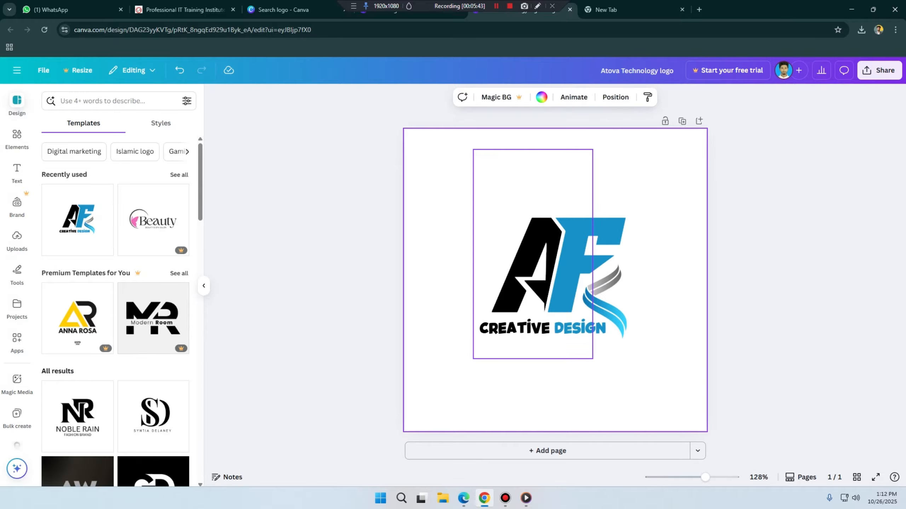
{"action": "scroll", "coordinate": [153, 178], "scroll_direction": "down", "scroll_amount": 3}
{"action": "scroll", "coordinate": [154, 268], "scroll_direction": "down", "scroll_amount": 3}
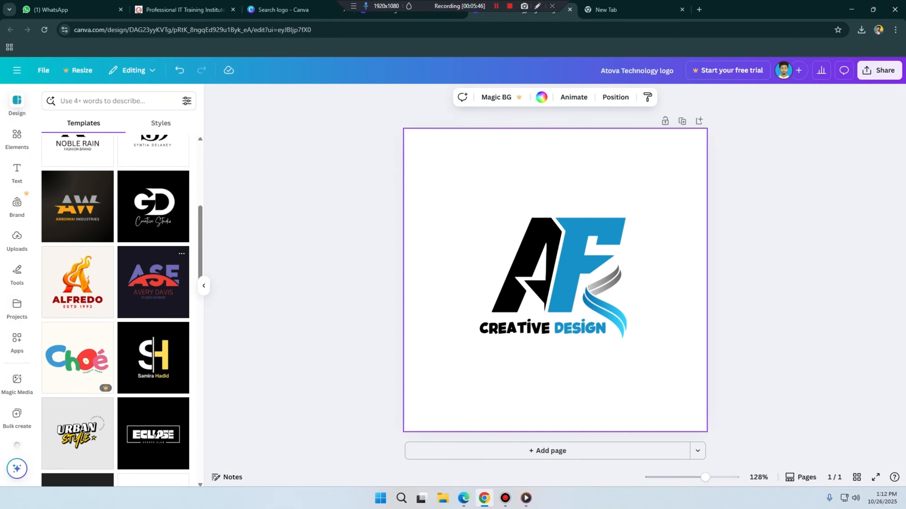
{"action": "scroll", "coordinate": [153, 286], "scroll_direction": "down", "scroll_amount": 5}
{"action": "scroll", "coordinate": [153, 286], "scroll_direction": "down", "scroll_amount": 2}
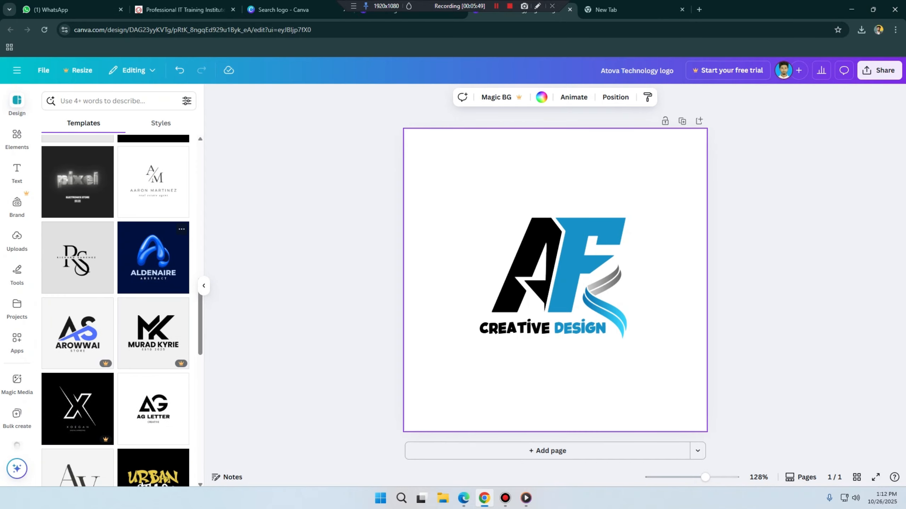
{"action": "scroll", "coordinate": [153, 332], "scroll_direction": "down", "scroll_amount": 3}
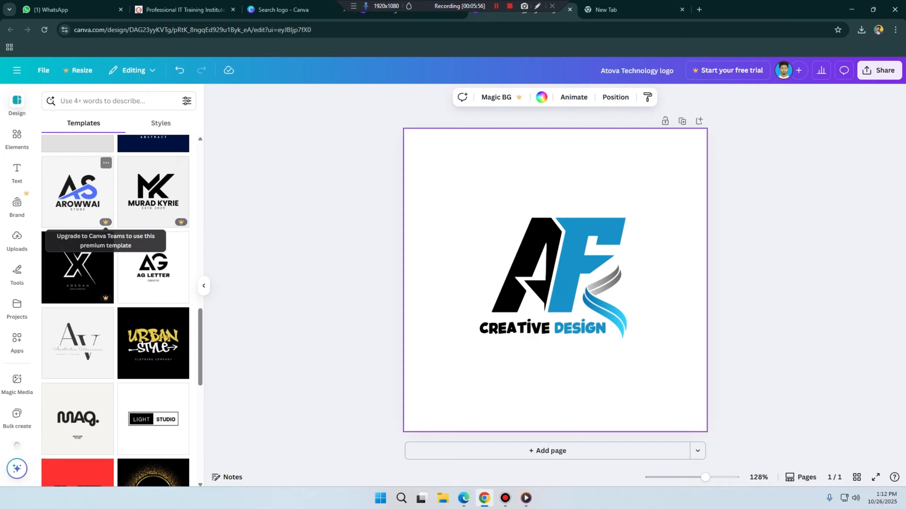
{"action": "scroll", "coordinate": [153, 250], "scroll_direction": "down", "scroll_amount": 3}
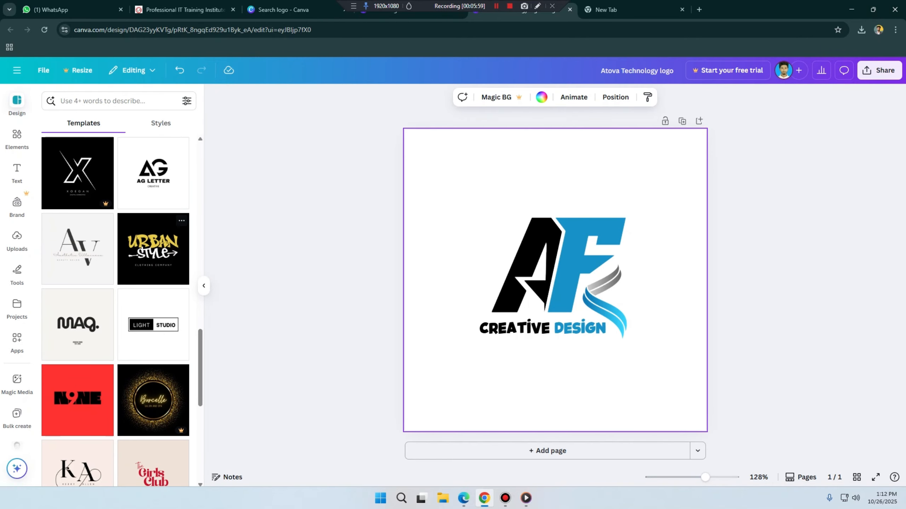
{"action": "scroll", "coordinate": [154, 250], "scroll_direction": "down", "scroll_amount": 4}
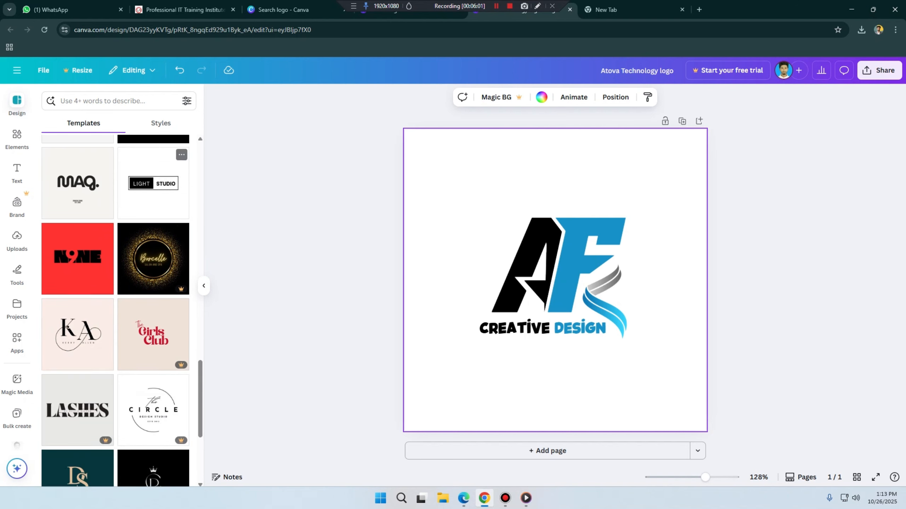
{"action": "scroll", "coordinate": [153, 249], "scroll_direction": "down", "scroll_amount": 5}
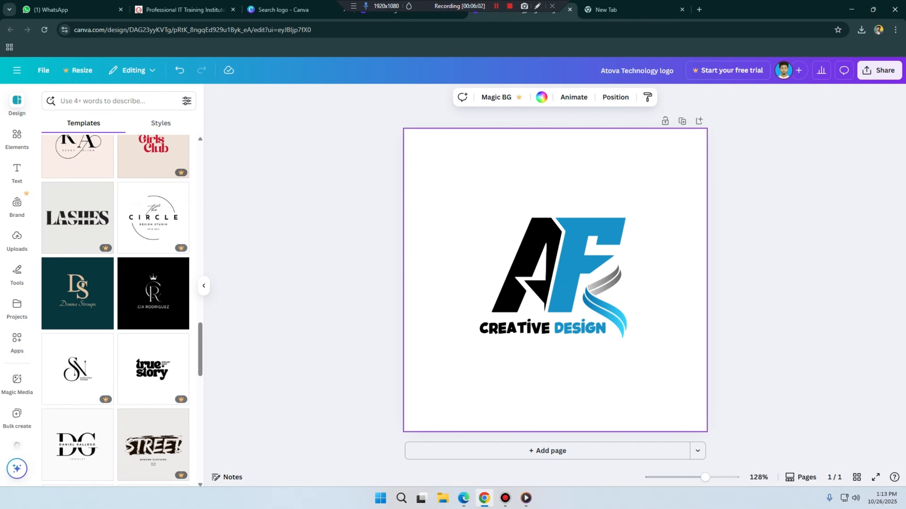
{"action": "scroll", "coordinate": [153, 250], "scroll_direction": "up", "scroll_amount": 15}
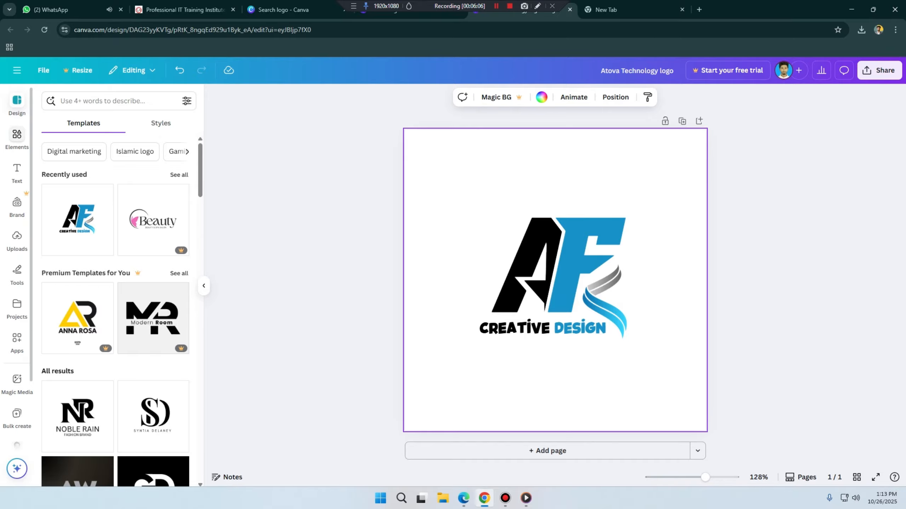
Step: Search the elements library for "solid color background"
{"action": "left_click", "coordinate": [16, 137]}
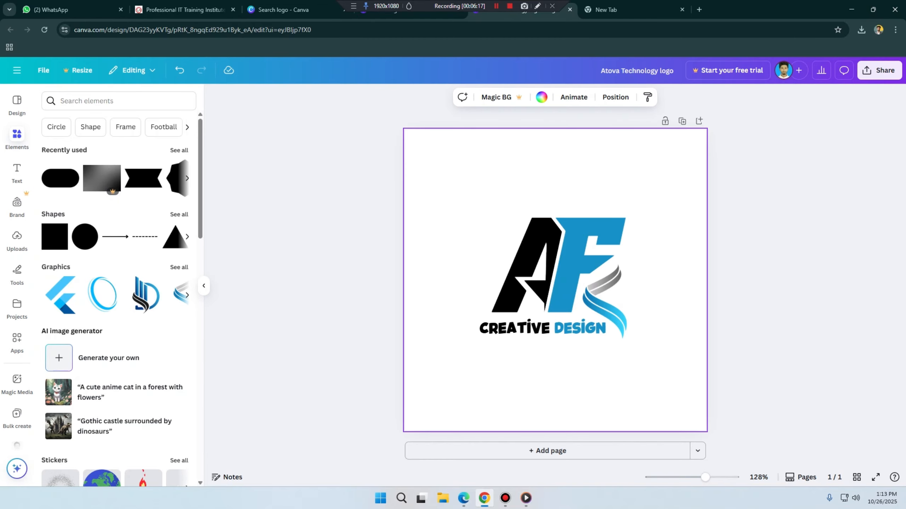
{"action": "left_click", "coordinate": [116, 101]}
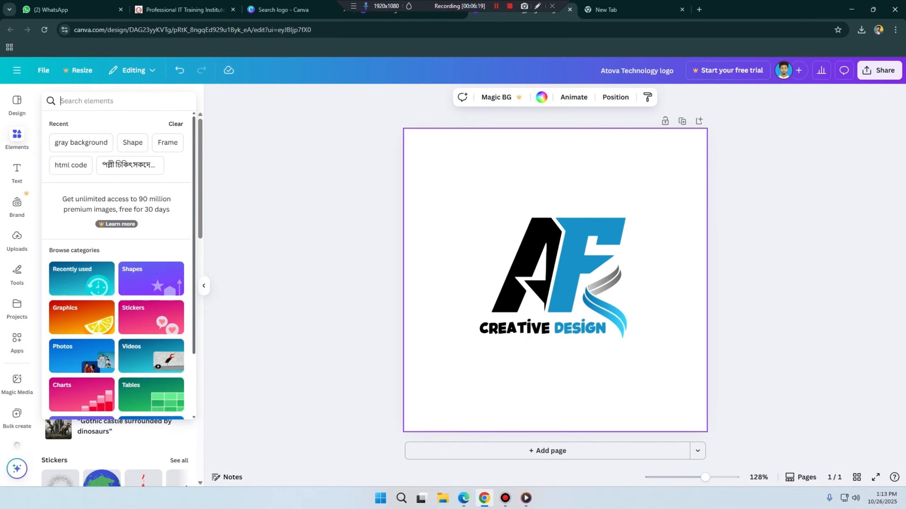
{"action": "type", "text": "ba"}
{"action": "key", "text": "BackSpace"}
{"action": "key", "text": "BackSpace"}
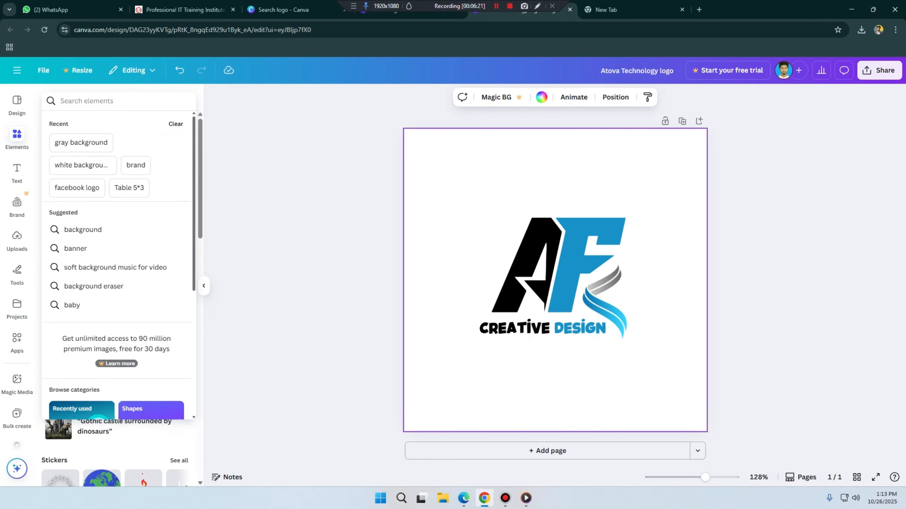
{"action": "type", "text": "solid"}
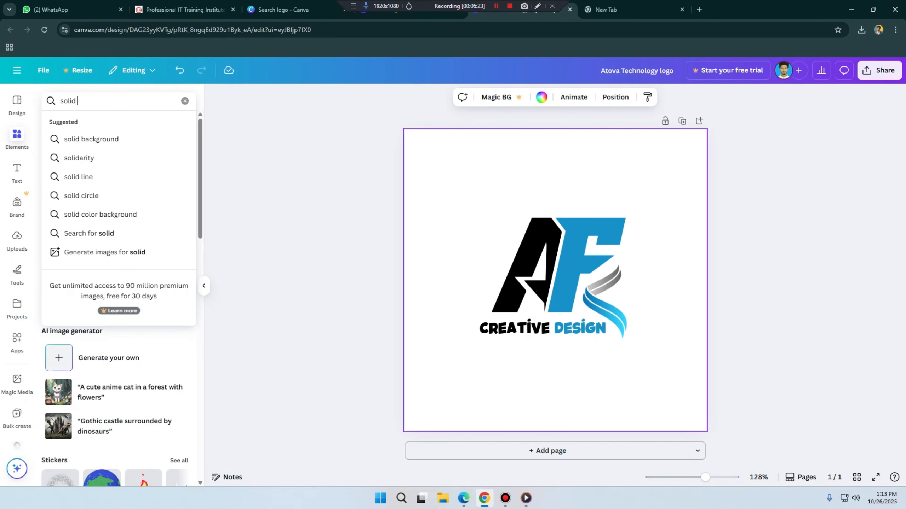
{"action": "type", "text": " color"}
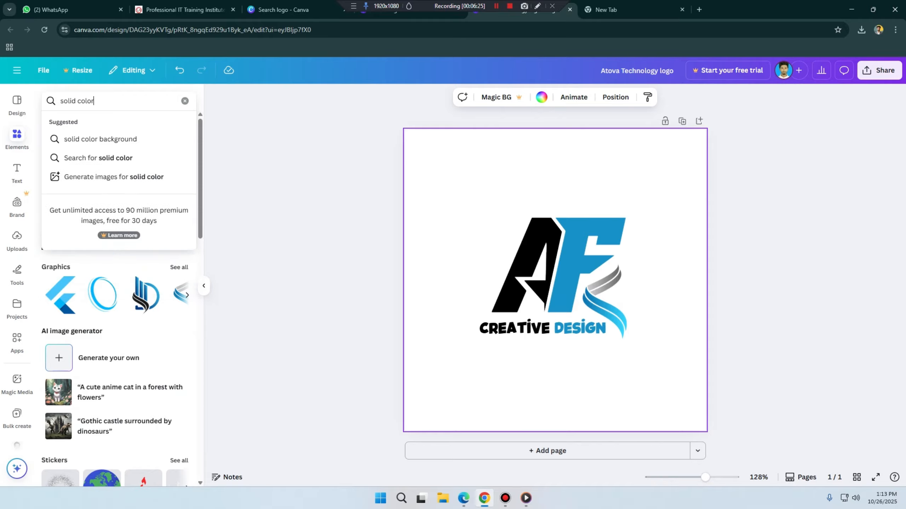
{"action": "key", "text": "Down"}
{"action": "key", "text": "Return"}
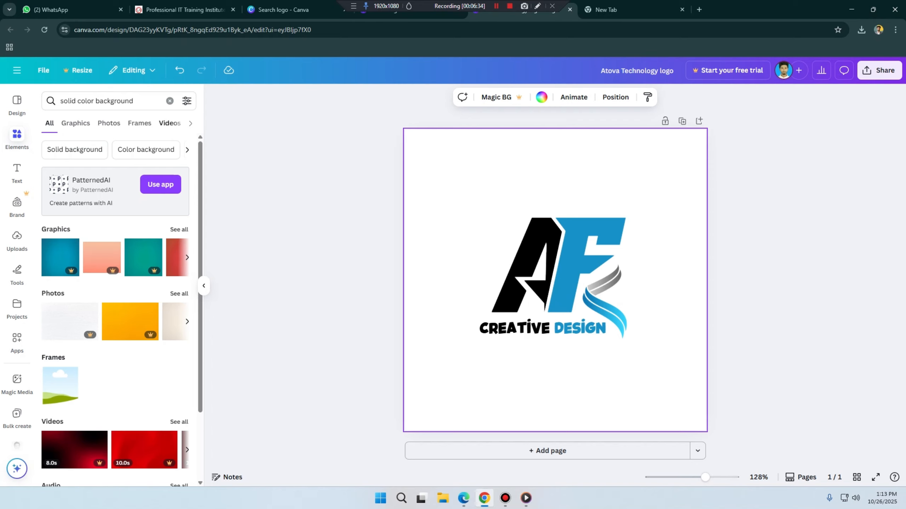
Step: Browse the result categories for the solid colour backgrounds and restrict the results to graphics
{"action": "scroll", "coordinate": [122, 306], "scroll_direction": "down", "scroll_amount": 3}
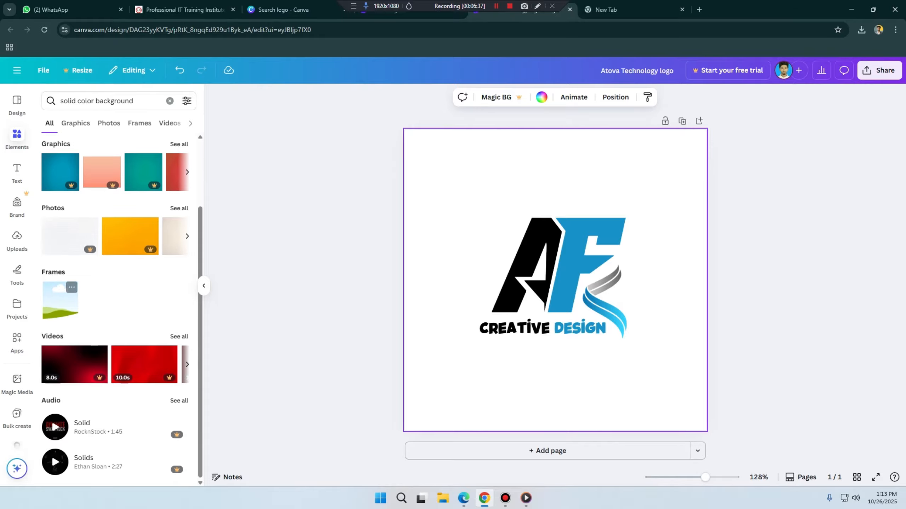
{"action": "scroll", "coordinate": [130, 256], "scroll_direction": "up", "scroll_amount": 3}
{"action": "left_click", "coordinate": [190, 123]}
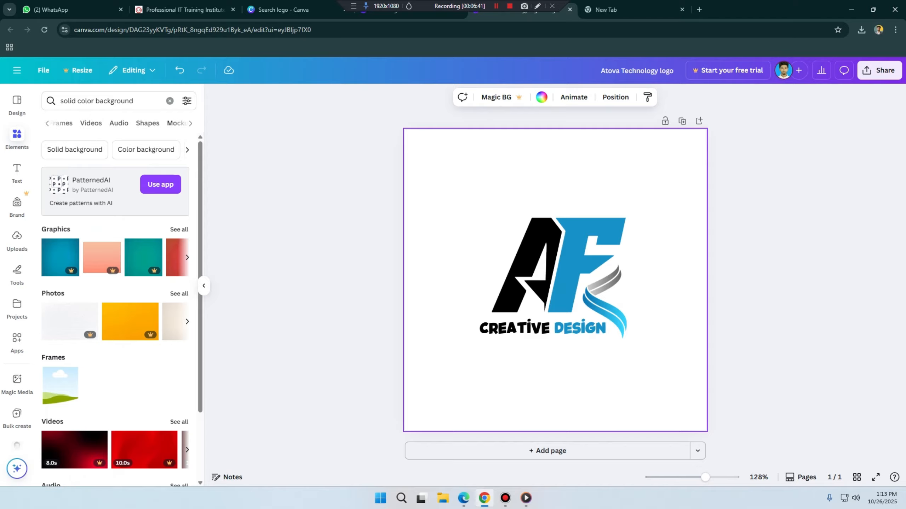
{"action": "left_click", "coordinate": [191, 124]}
{"action": "left_click", "coordinate": [47, 123]}
{"action": "left_click", "coordinate": [47, 123]}
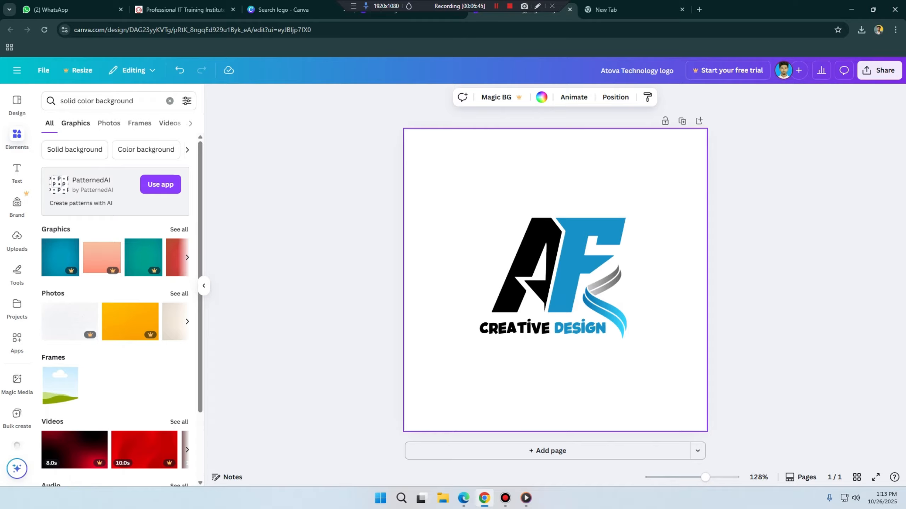
{"action": "left_click", "coordinate": [75, 123]}
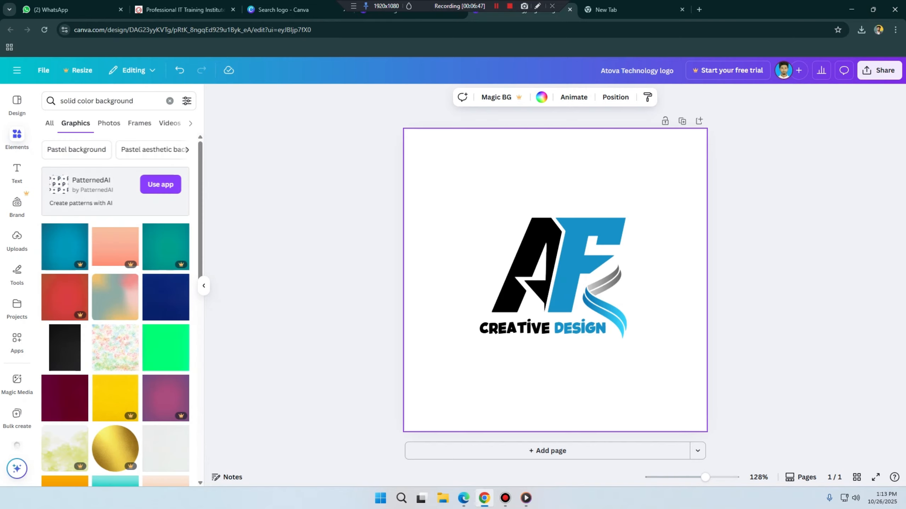
Step: Add the free dark maroon background graphic and enlarge it from the page corner to cover the whole 500 × 500 px page
{"action": "scroll", "coordinate": [116, 297], "scroll_direction": "down", "scroll_amount": 1}
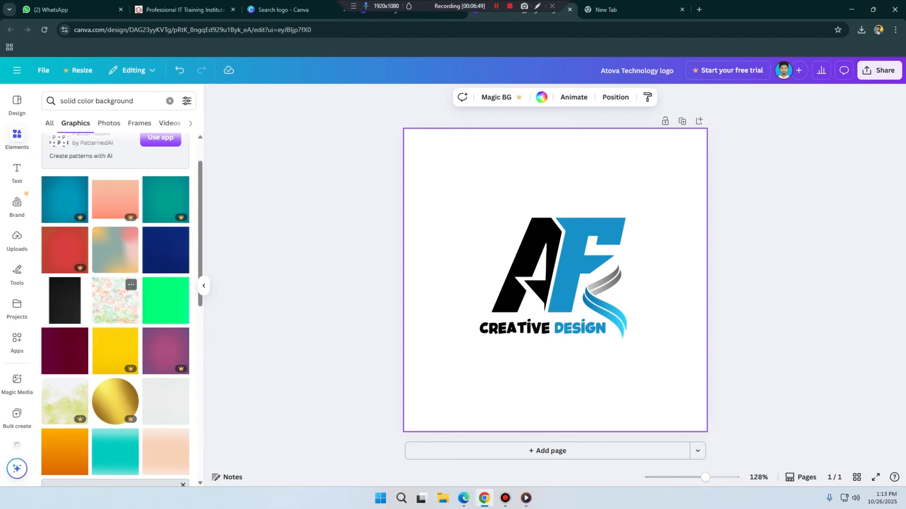
{"action": "scroll", "coordinate": [166, 247], "scroll_direction": "down", "scroll_amount": 2}
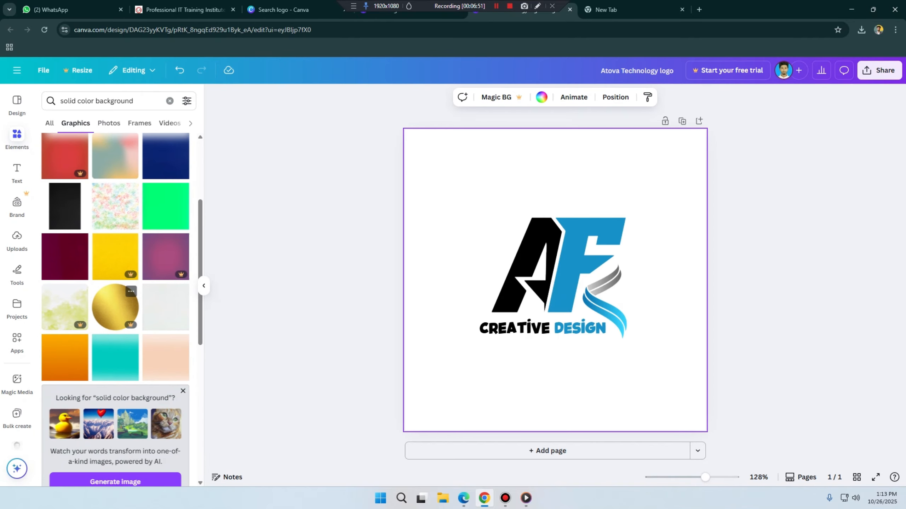
{"action": "left_click", "coordinate": [64, 257]}
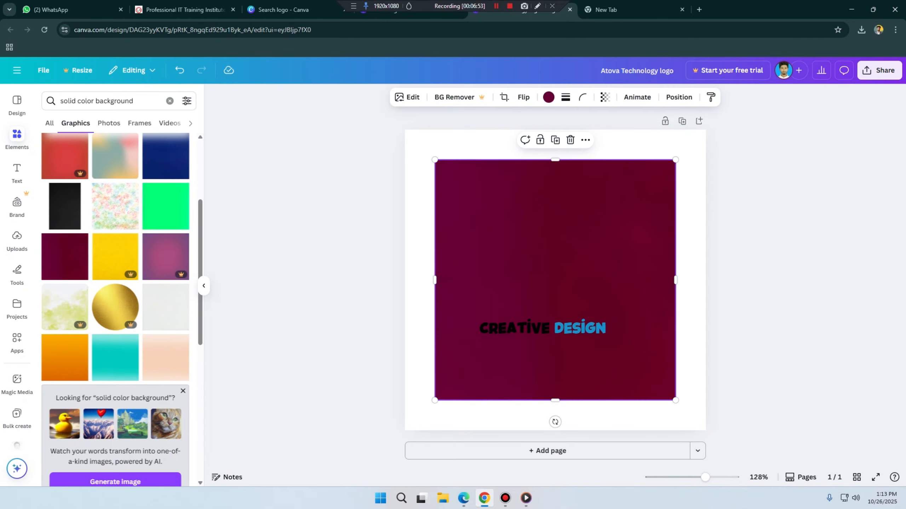
{"action": "left_click_drag", "start_coordinate": [554, 280], "coordinate": [525, 250]}
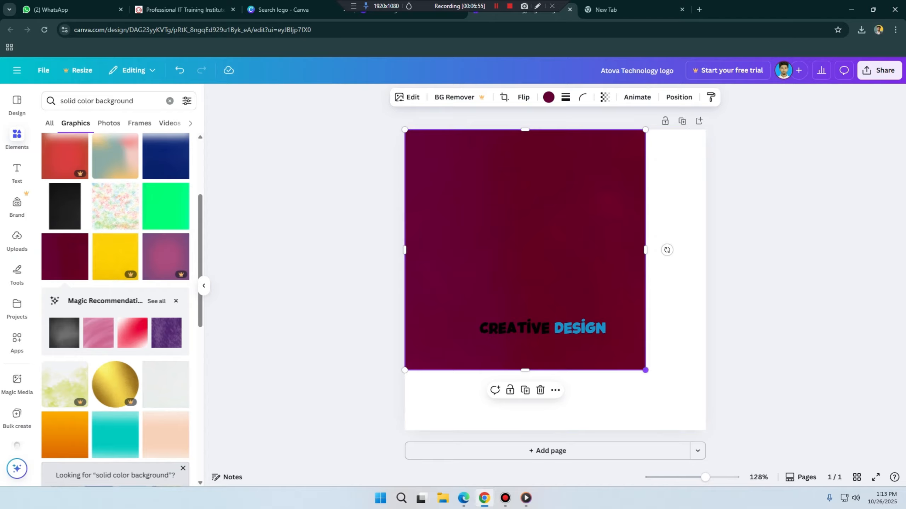
{"action": "left_click_drag", "start_coordinate": [646, 370], "coordinate": [705, 431]}
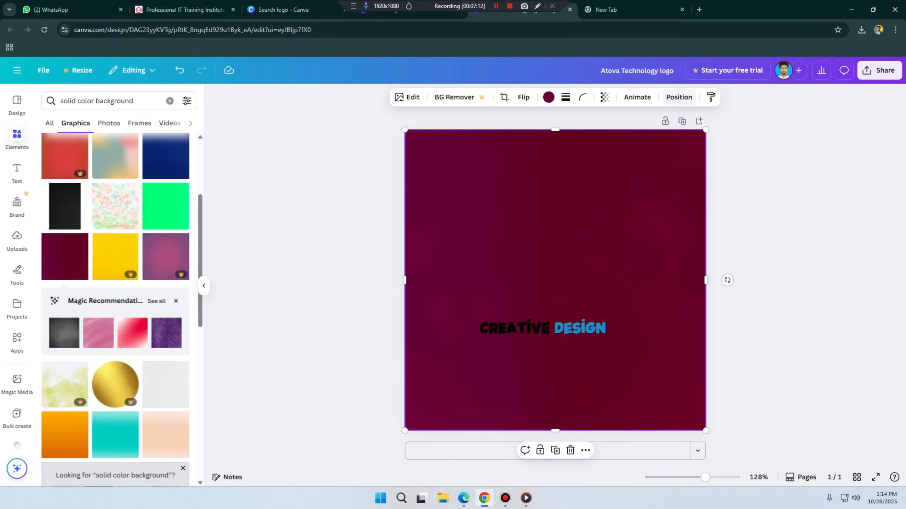
Step: Examine the design's layer order, checking the lettering, the maroon background, the swoosh, the letters A and F and the page background
{"action": "left_click", "coordinate": [679, 97]}
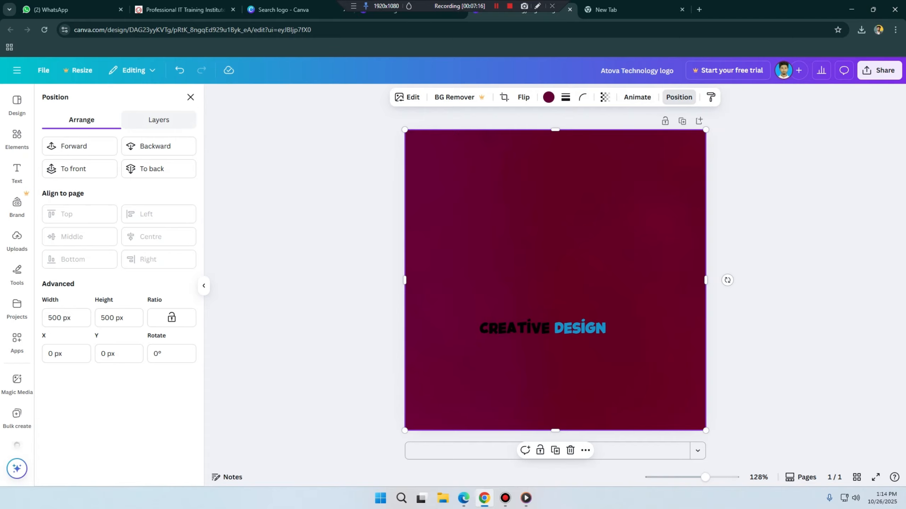
{"action": "left_click", "coordinate": [158, 120]}
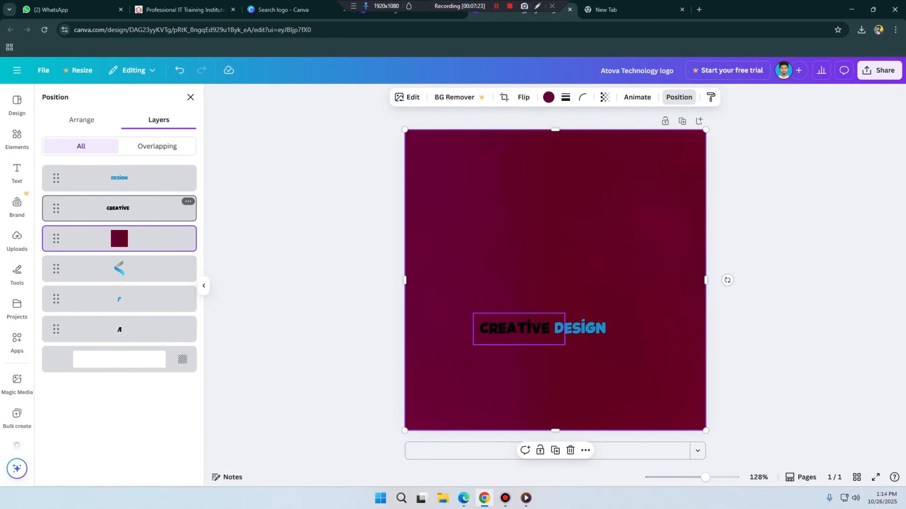
{"action": "left_click", "coordinate": [118, 208]}
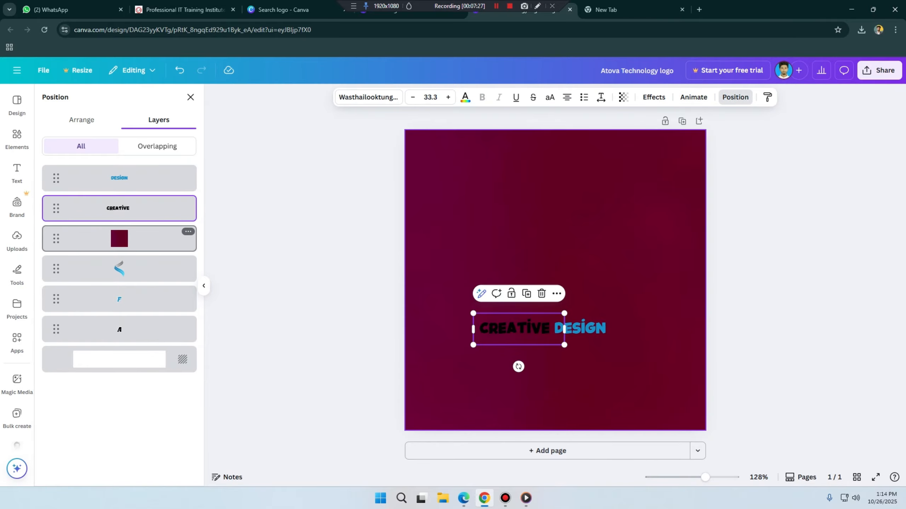
{"action": "left_click", "coordinate": [119, 239]}
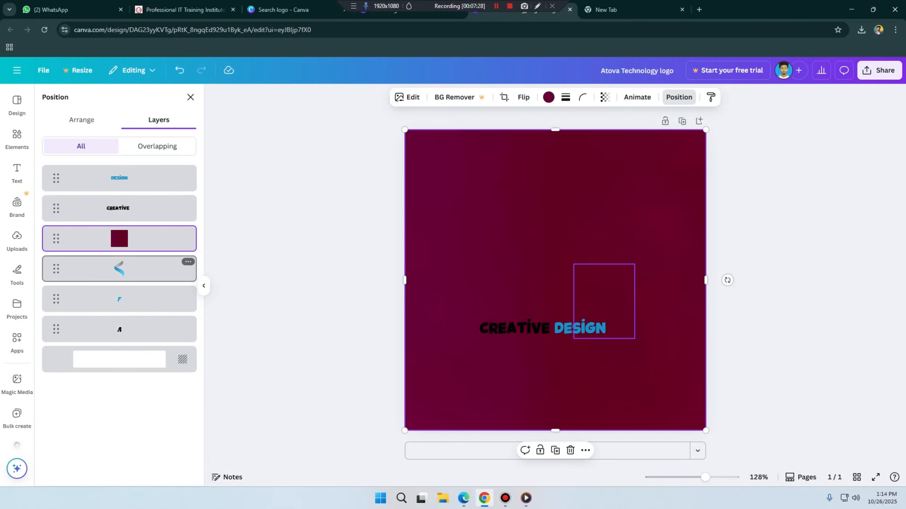
{"action": "left_click", "coordinate": [119, 269]}
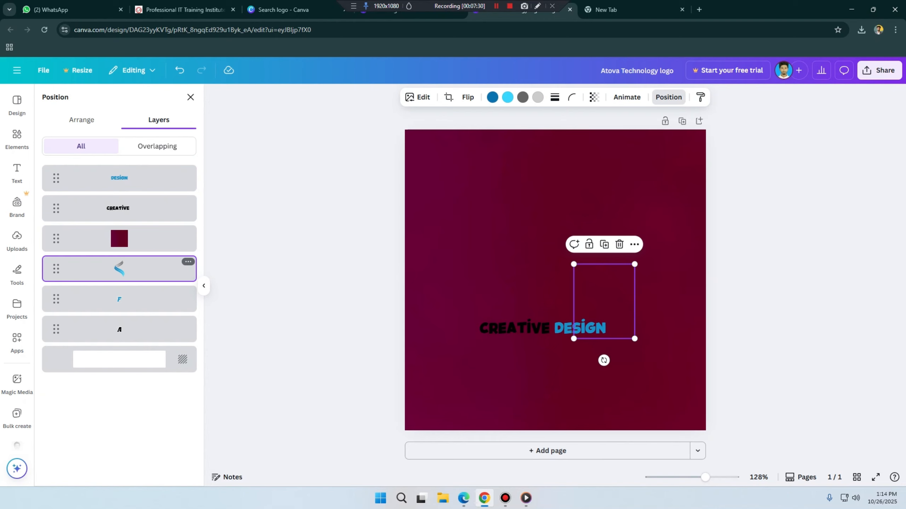
{"action": "left_click", "coordinate": [120, 299]}
{"action": "left_click", "coordinate": [119, 329]}
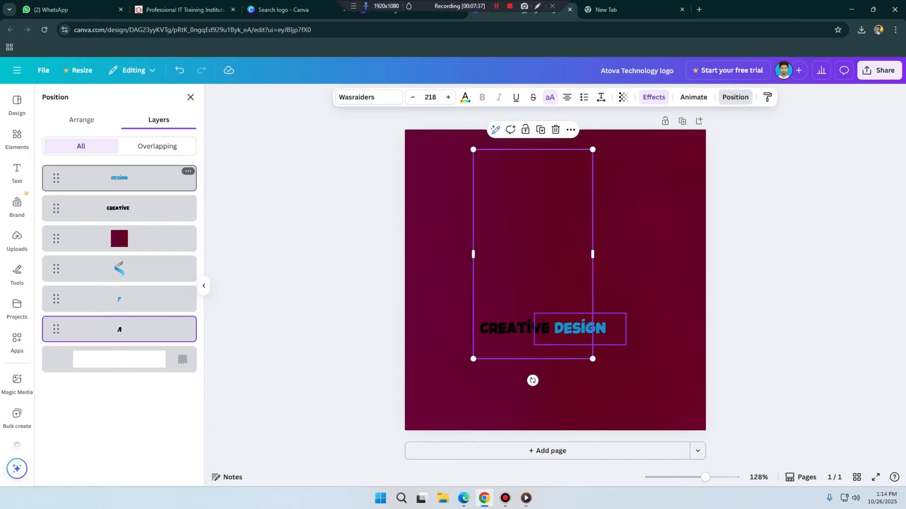
{"action": "left_click", "coordinate": [120, 178]}
{"action": "left_click", "coordinate": [119, 208]}
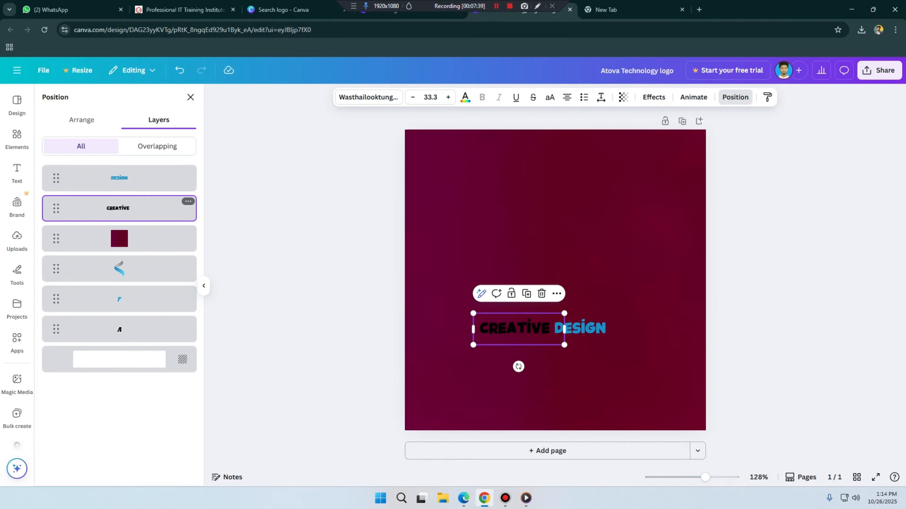
{"action": "left_click", "coordinate": [119, 238]}
{"action": "left_click", "coordinate": [120, 269]}
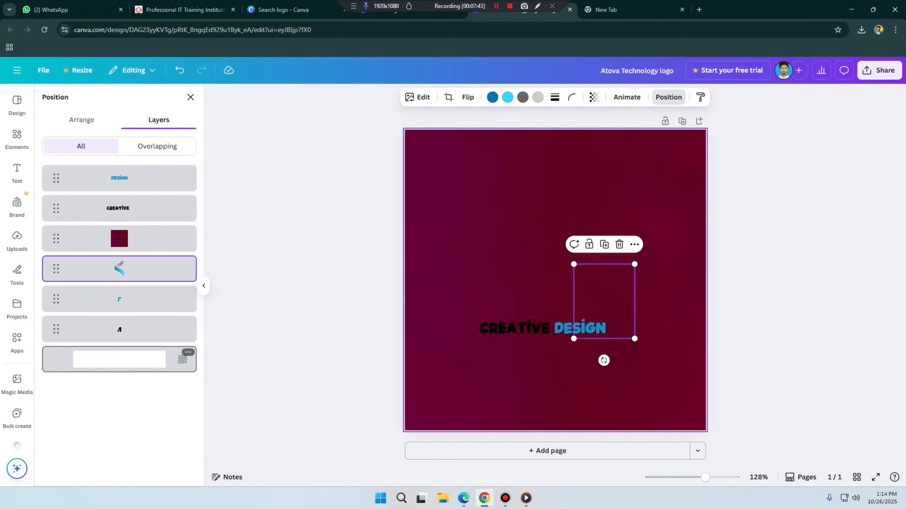
{"action": "left_click", "coordinate": [171, 360]}
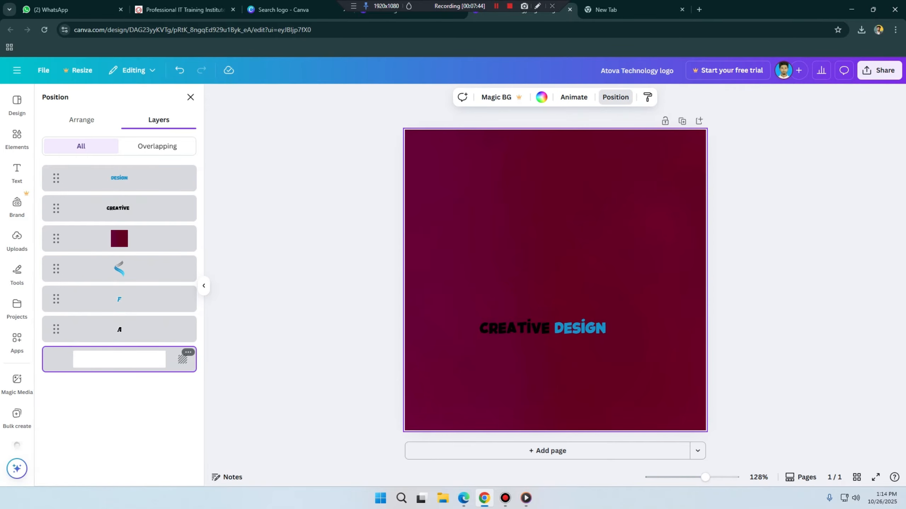
Step: Move the maroon background layer beneath the letter A, directly above the white page background
{"action": "left_click", "coordinate": [119, 329]}
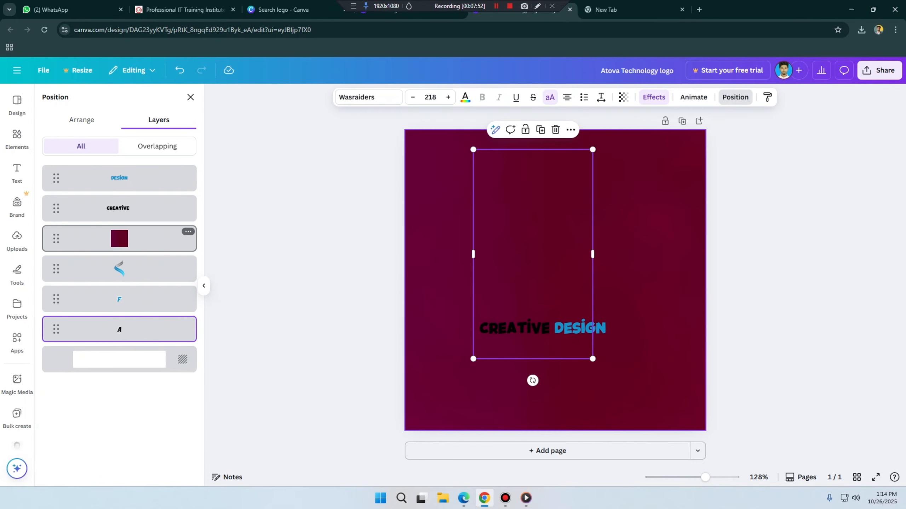
{"action": "mouse_move", "coordinate": [119, 239]}
{"action": "left_mouse_down"}
{"action": "mouse_move", "coordinate": [119, 380]}
{"action": "mouse_move", "coordinate": [120, 329]}
{"action": "left_mouse_up"}
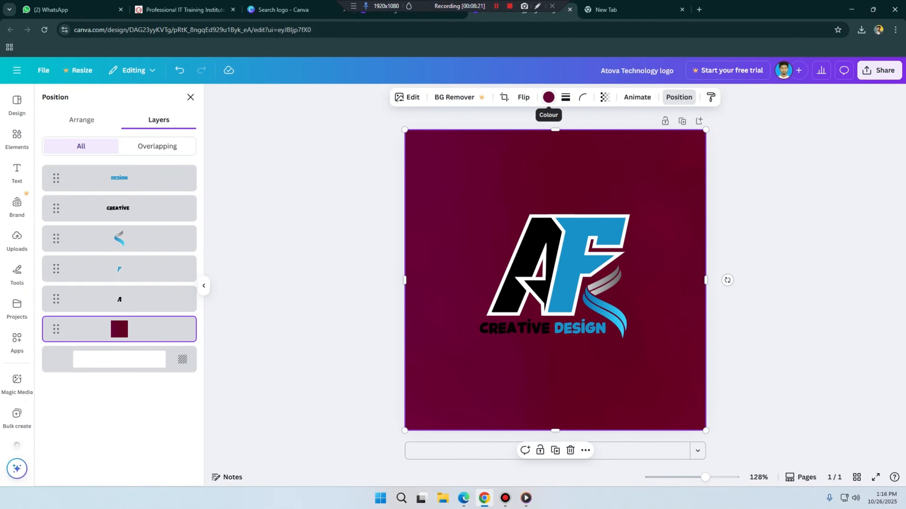
Step: Try several colours on the background graphic, including vivid azure #0a73b0, lighter blues, grey #666666 and orange #ff914d
{"action": "left_click", "coordinate": [548, 97]}
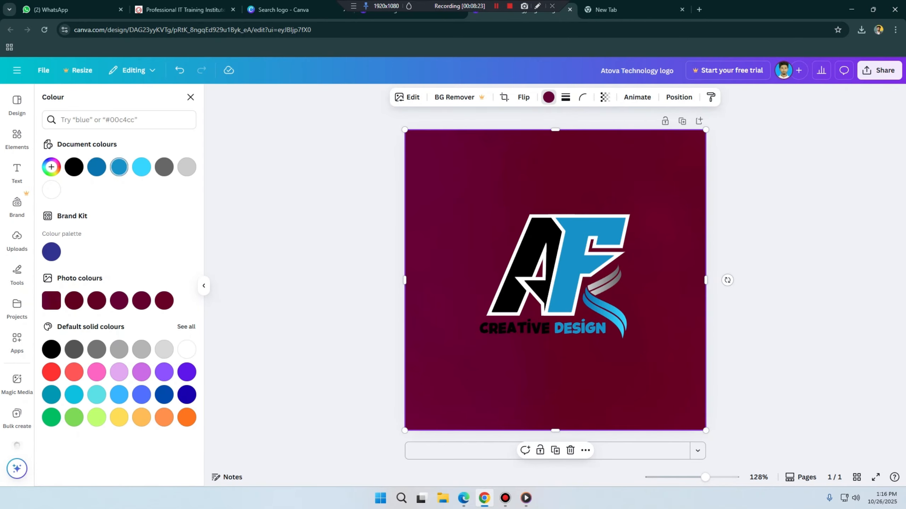
{"action": "left_click", "coordinate": [97, 166]}
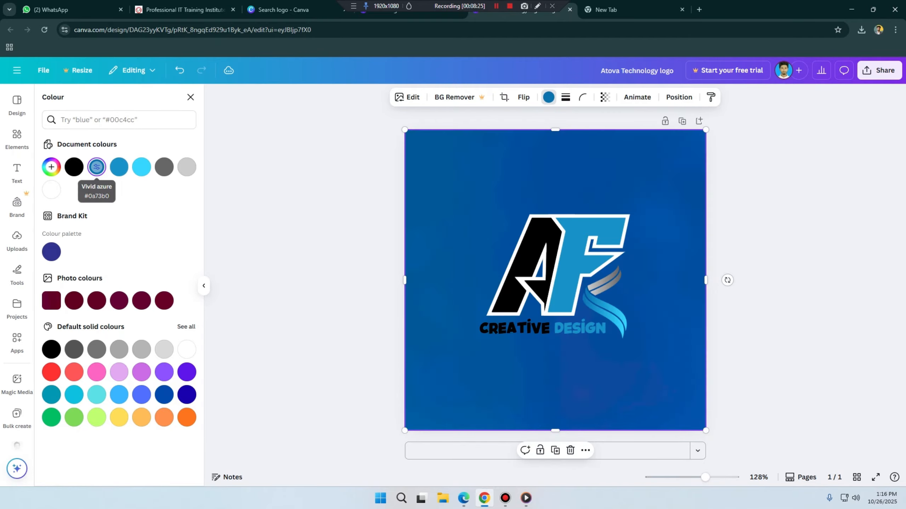
{"action": "left_click", "coordinate": [118, 167]}
{"action": "left_click", "coordinate": [141, 167]}
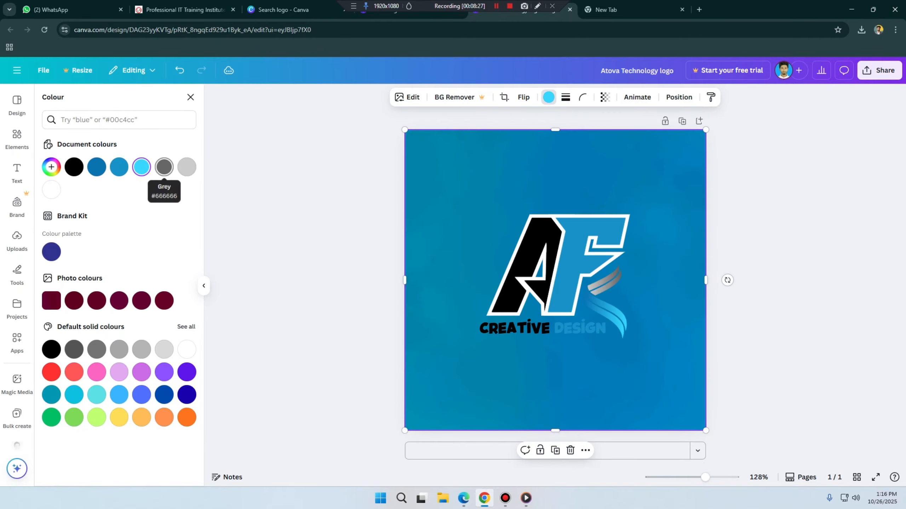
{"action": "left_click", "coordinate": [165, 167]}
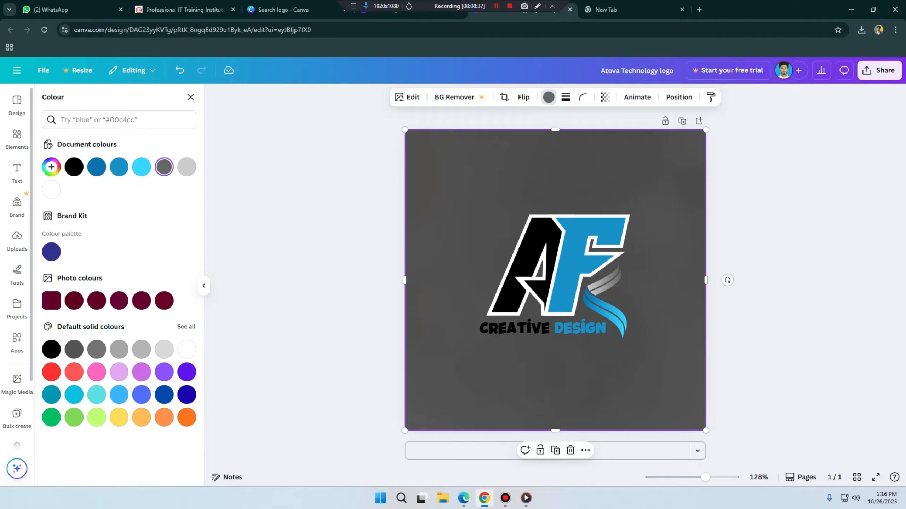
{"action": "left_click", "coordinate": [119, 394]}
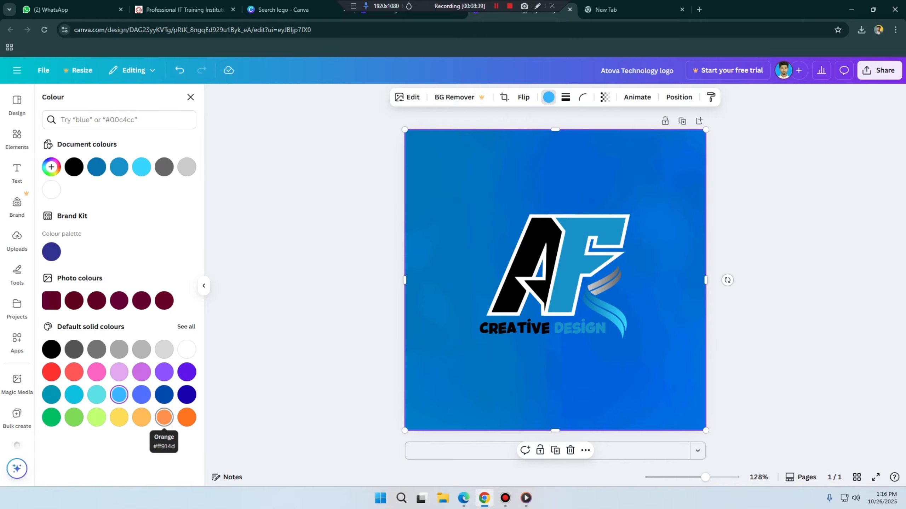
{"action": "left_click", "coordinate": [164, 418]}
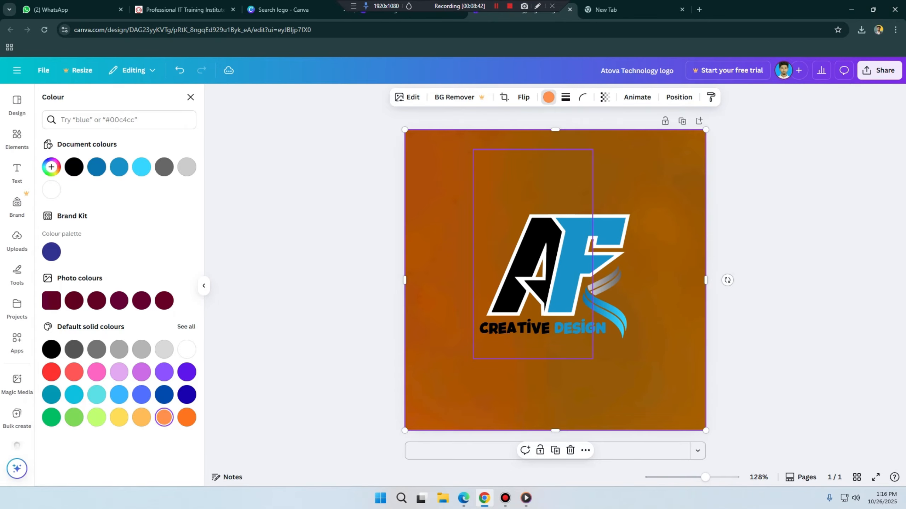
{"action": "left_click", "coordinate": [517, 262]}
{"action": "left_click", "coordinate": [575, 249]}
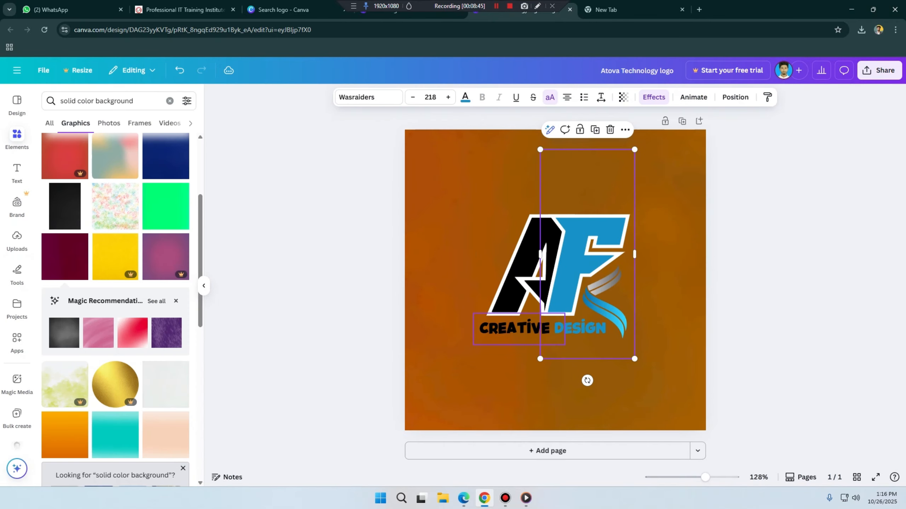
{"action": "left_click", "coordinate": [517, 264]}
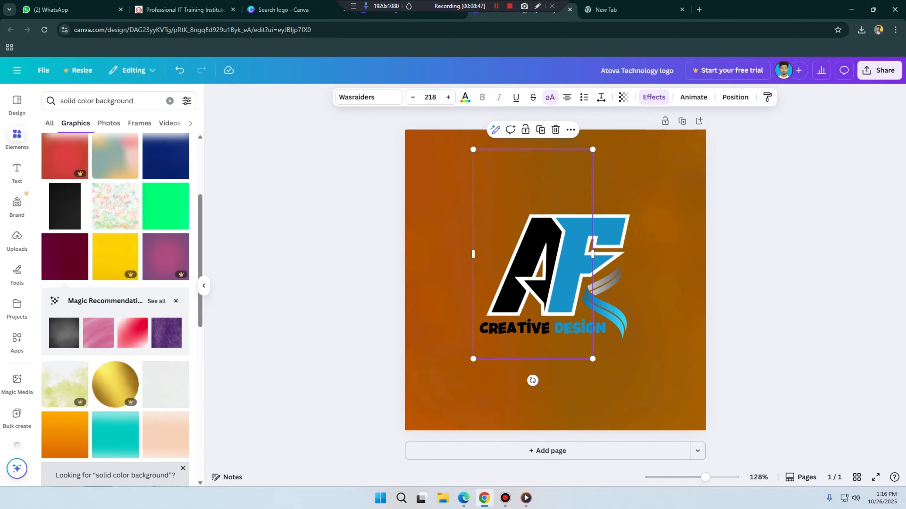
Step: Recolour the full-page background graphic with the light grey from the document colours
{"action": "left_click", "coordinate": [660, 221]}
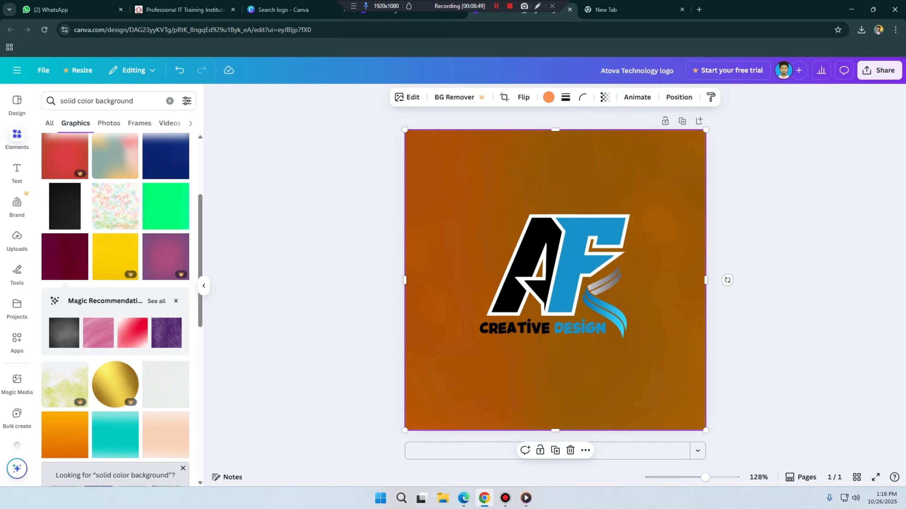
{"action": "left_click", "coordinate": [549, 97]}
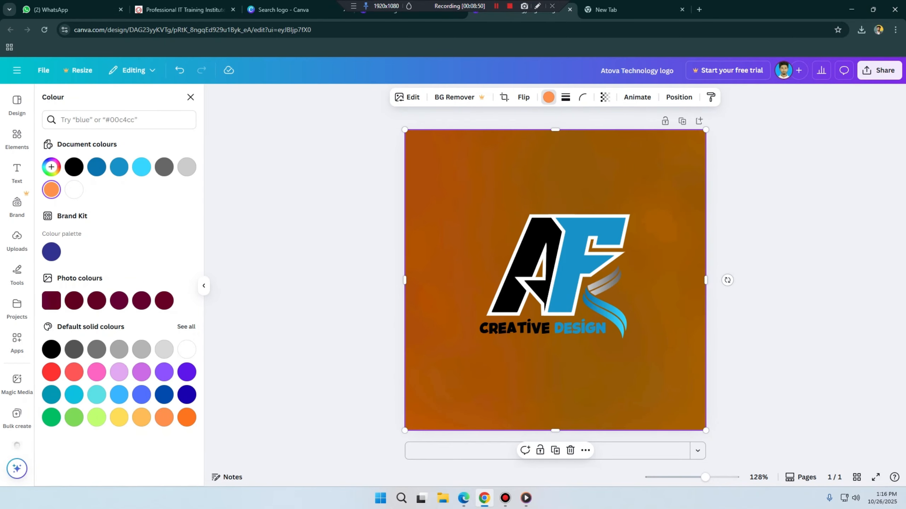
{"action": "left_click", "coordinate": [186, 167]}
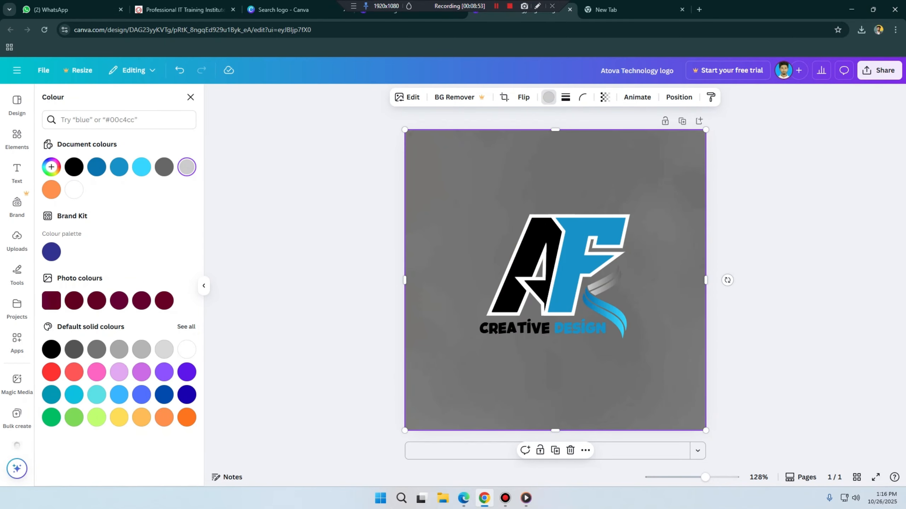
{"action": "left_click", "coordinate": [604, 301]}
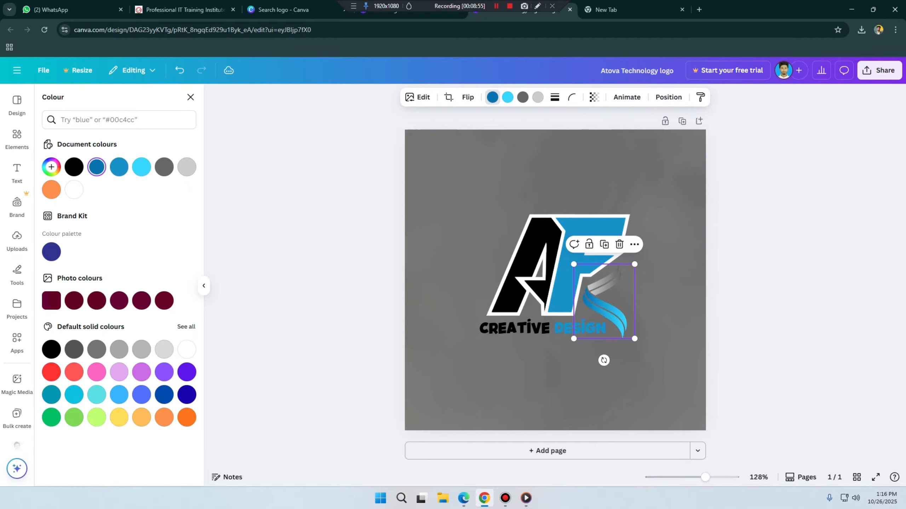
{"action": "left_click", "coordinate": [663, 285]}
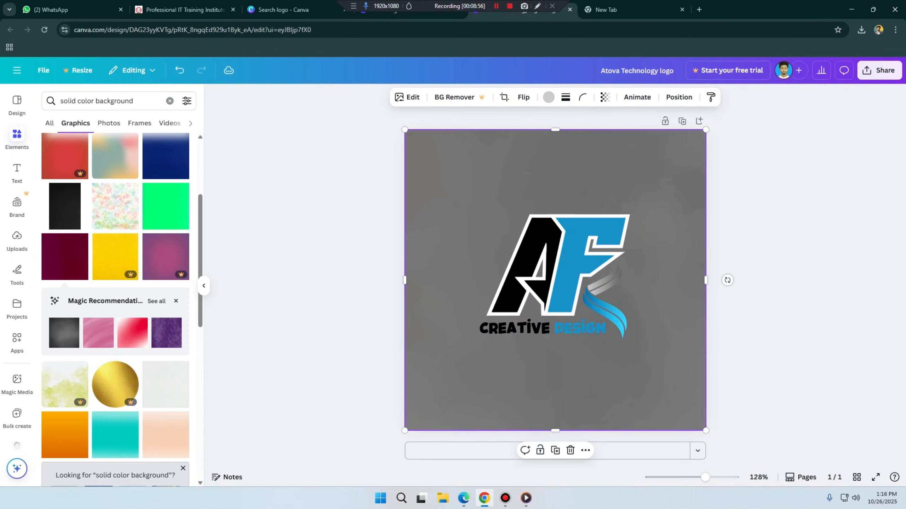
Step: Restrict the "solid color background" results to photos and look through the offered backgrounds
{"action": "left_click", "coordinate": [17, 138]}
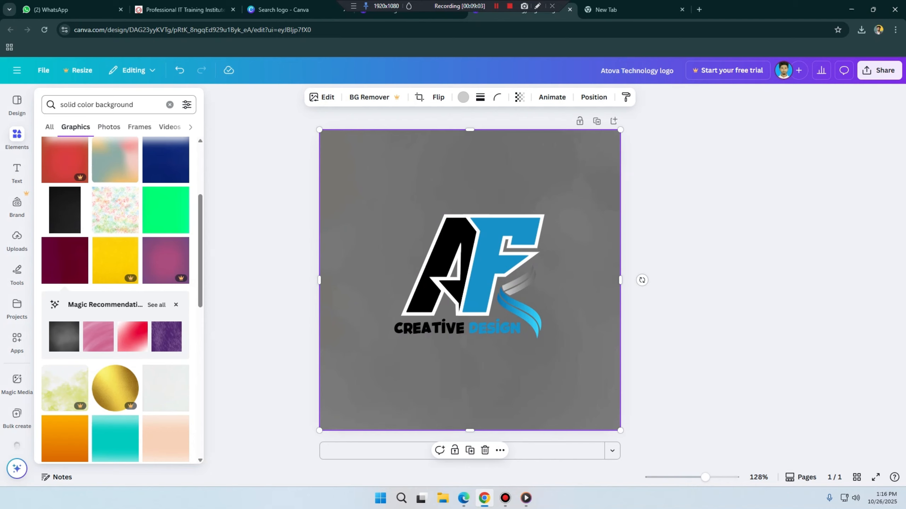
{"action": "left_click", "coordinate": [108, 127]}
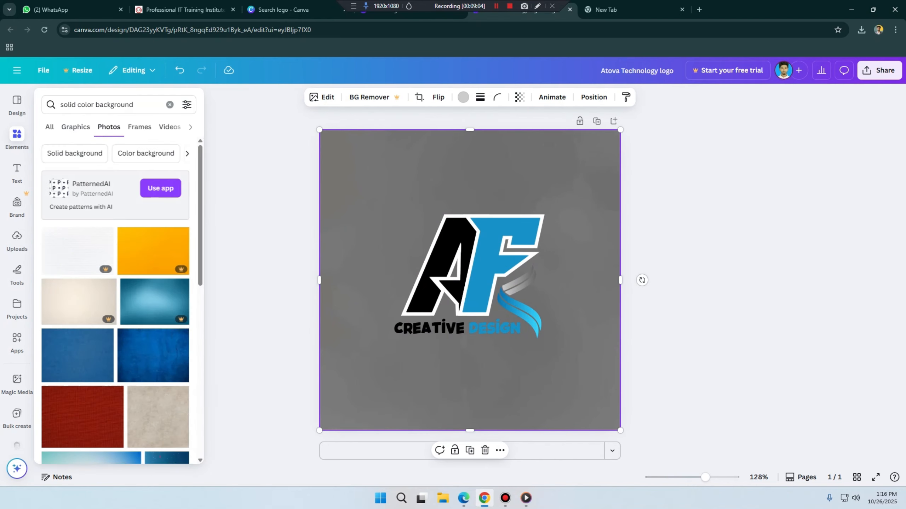
{"action": "scroll", "coordinate": [79, 261], "scroll_direction": "down", "scroll_amount": 3}
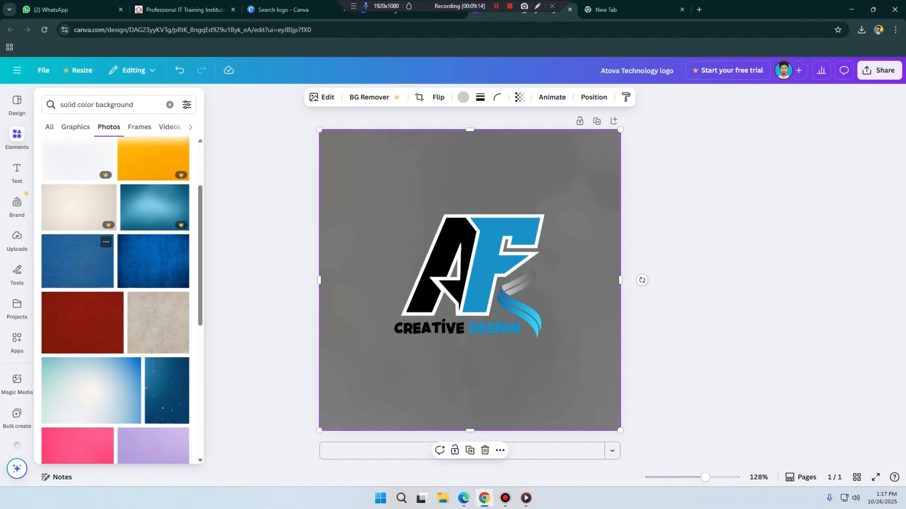
{"action": "left_click", "coordinate": [78, 261]}
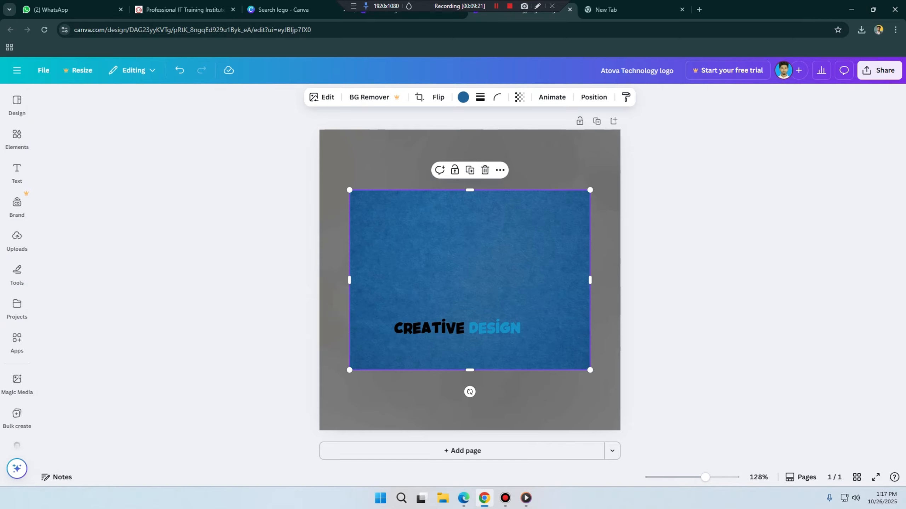
{"action": "left_click", "coordinate": [410, 162]}
{"action": "left_click", "coordinate": [463, 243]}
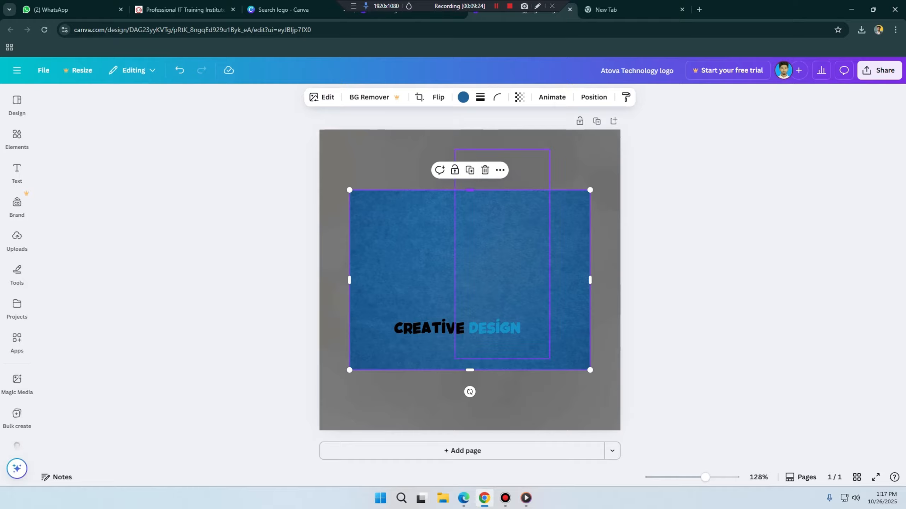
{"action": "left_click", "coordinate": [484, 170]}
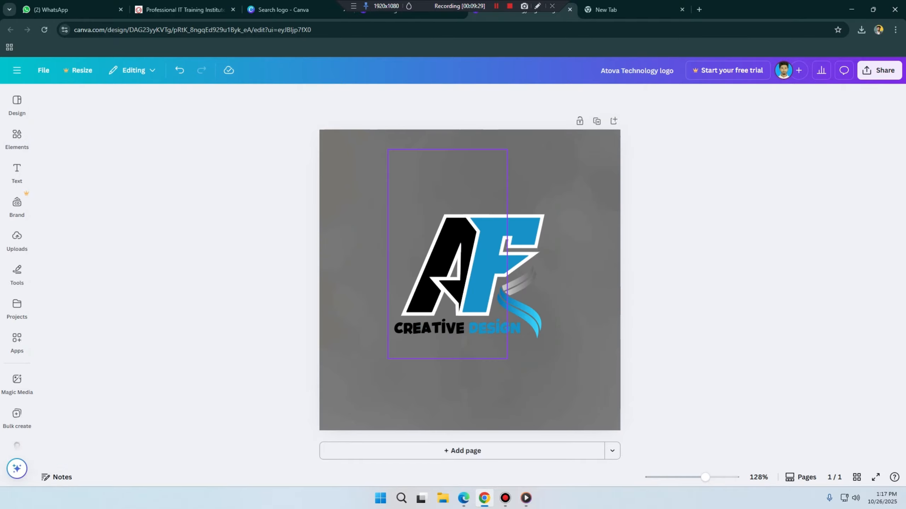
{"action": "left_click", "coordinate": [437, 264]}
{"action": "left_click", "coordinate": [361, 264]}
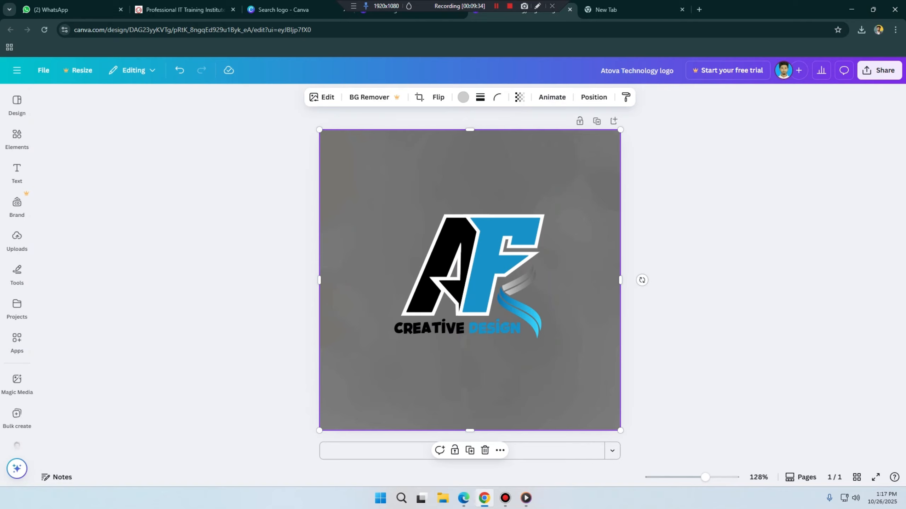
Step: Add the free plain blue textured photo over the logo and move its layer beneath the letter A, above the grey background
{"action": "left_click", "coordinate": [17, 137]}
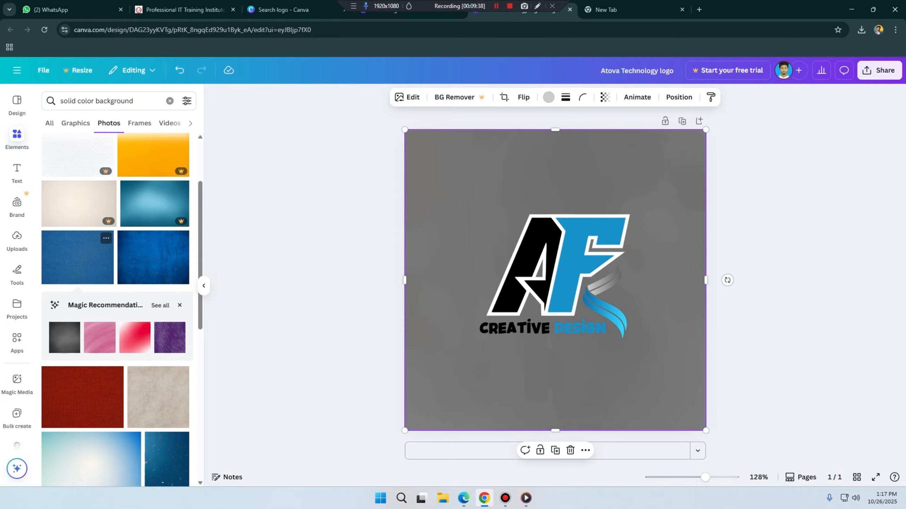
{"action": "left_click_drag", "start_coordinate": [77, 257], "coordinate": [572, 262]}
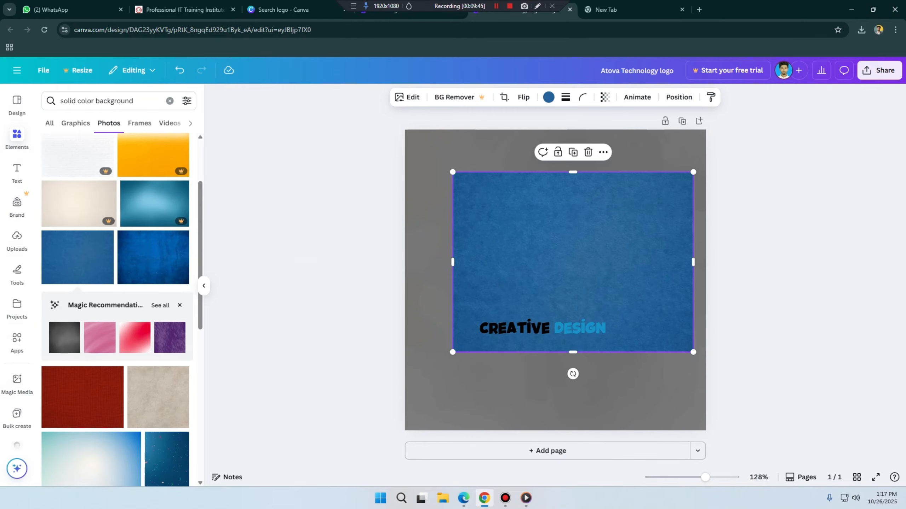
{"action": "left_click", "coordinate": [678, 97]}
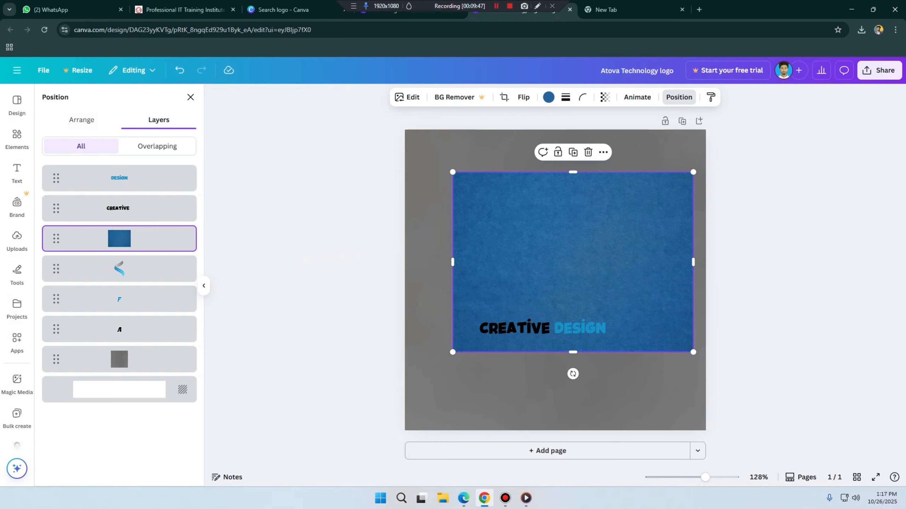
{"action": "left_click_drag", "start_coordinate": [119, 238], "coordinate": [119, 326]}
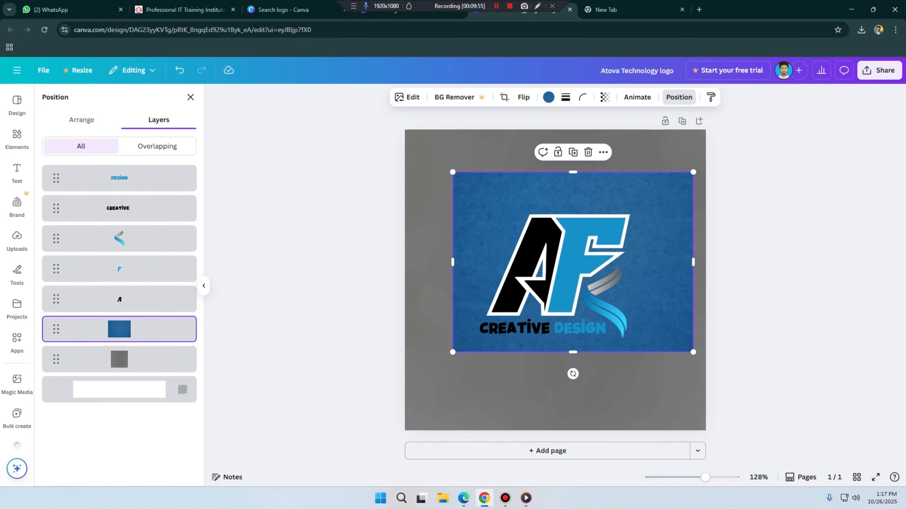
Step: Try several colours on the blue textured photo, including dark blue, lime green, green #00bf63 and grey
{"action": "left_click", "coordinate": [548, 97]}
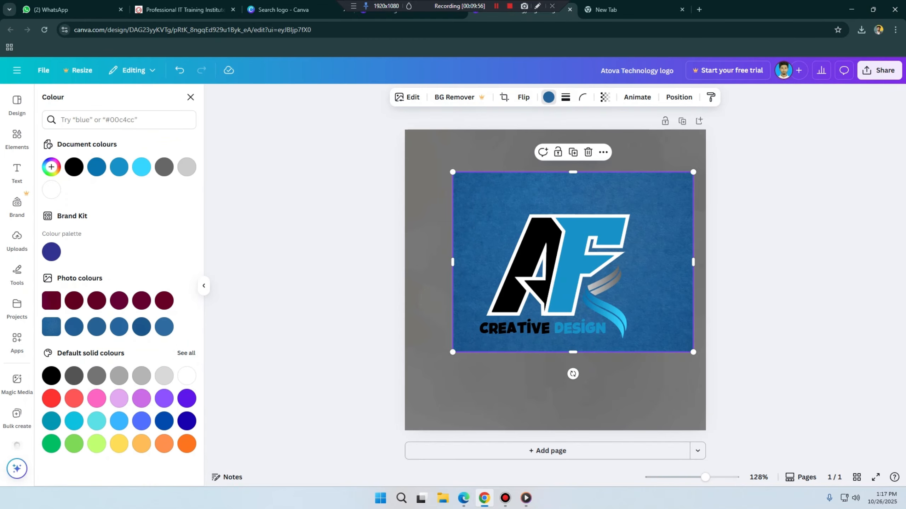
{"action": "left_click", "coordinate": [164, 421]}
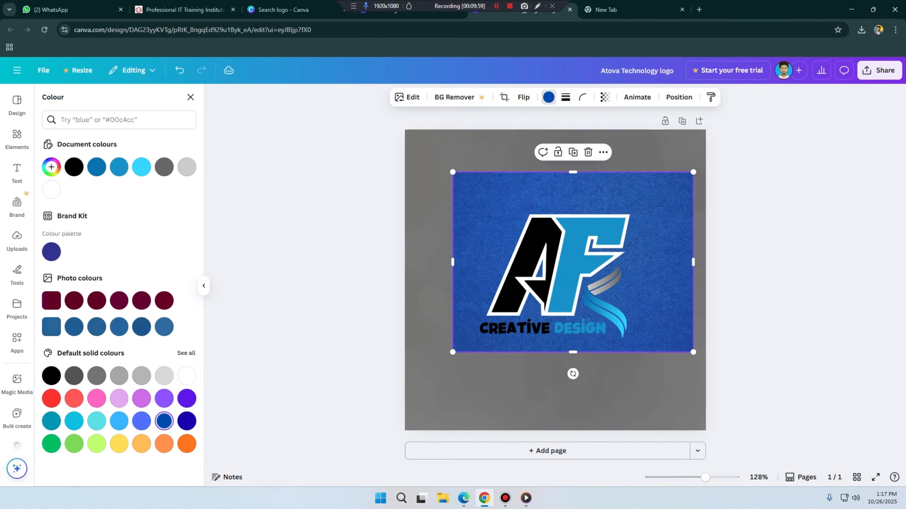
{"action": "left_click", "coordinate": [97, 444]}
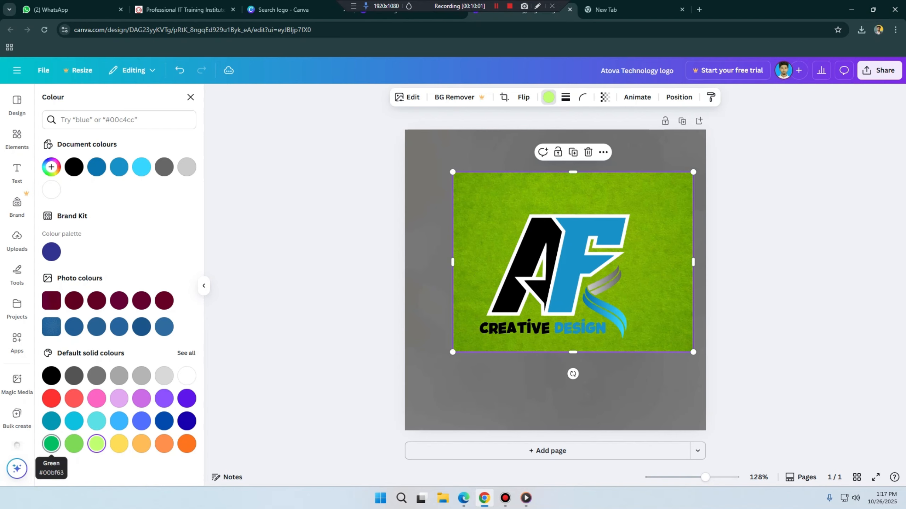
{"action": "left_click", "coordinate": [51, 444]}
{"action": "left_click", "coordinate": [74, 444]}
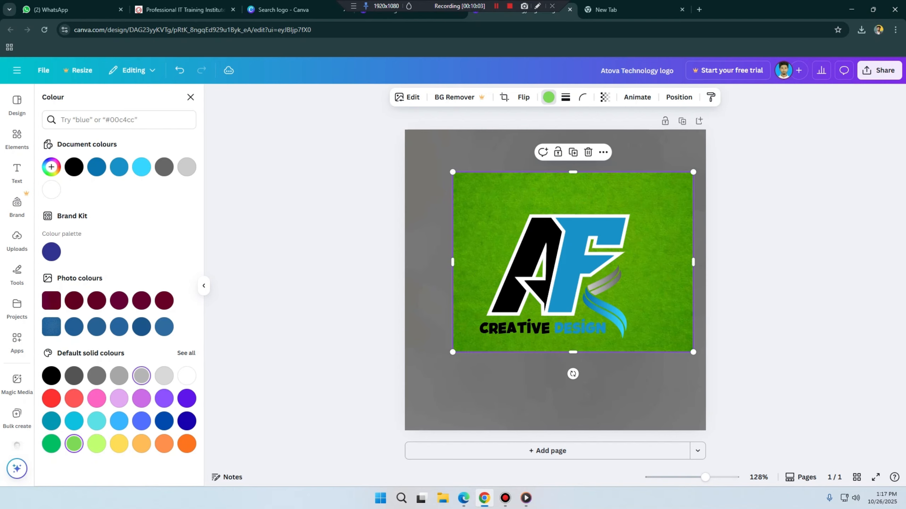
{"action": "left_click", "coordinate": [142, 376]}
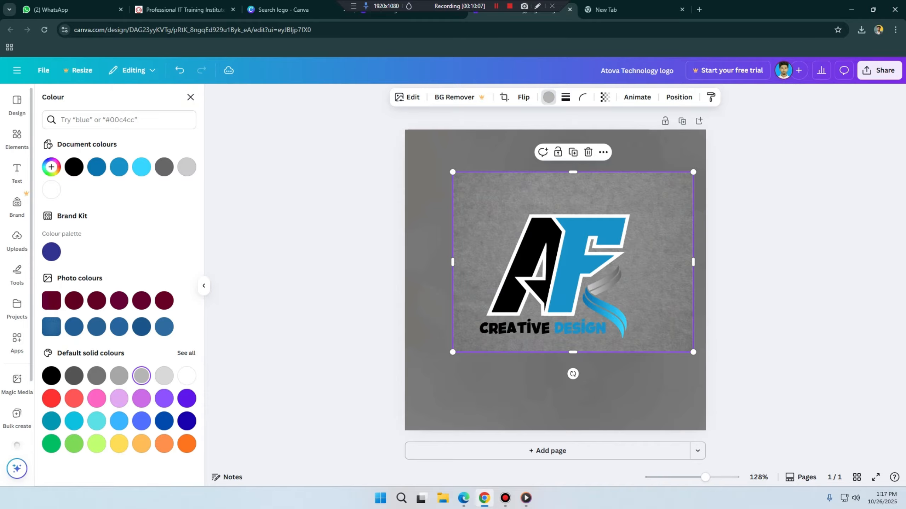
Step: Delete the textured photo behind the AF lettering, keeping the full-page grey background
{"action": "left_click", "coordinate": [190, 96]}
{"action": "left_click", "coordinate": [16, 137]}
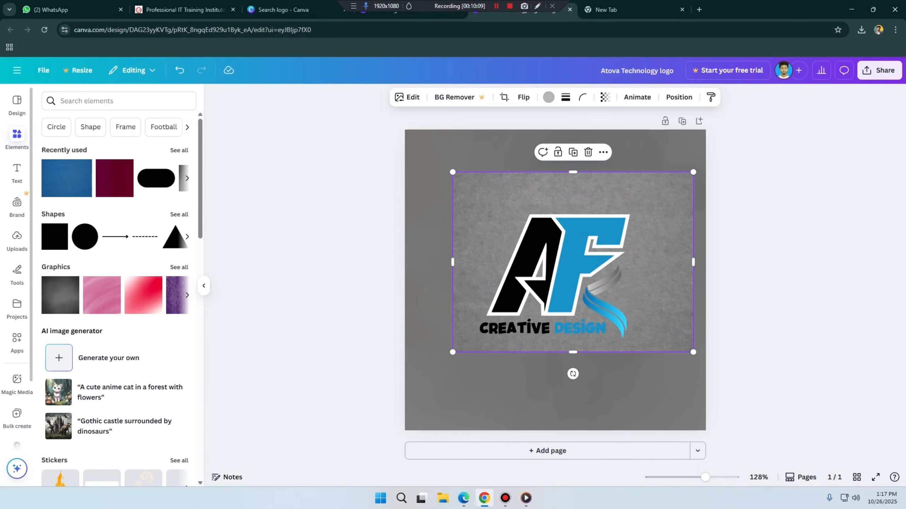
{"action": "left_click", "coordinate": [490, 252]}
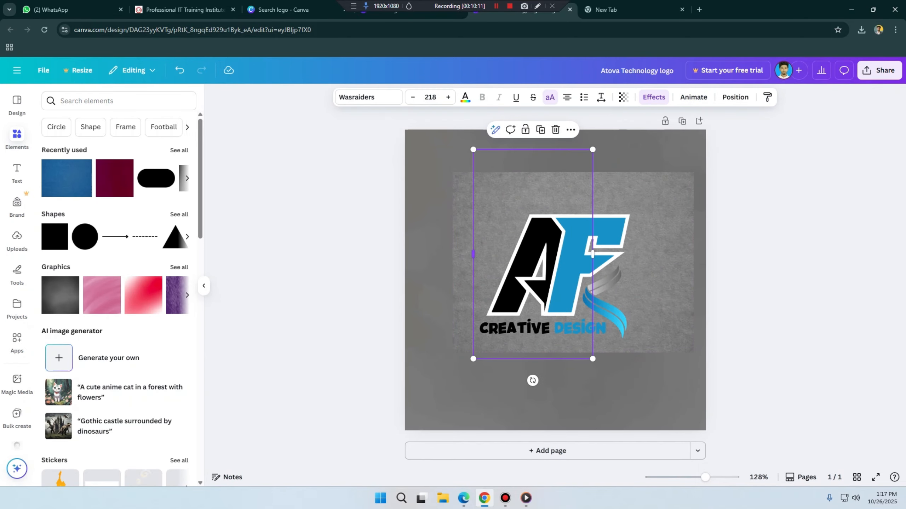
{"action": "left_click", "coordinate": [463, 254]}
{"action": "key", "text": "Delete"}
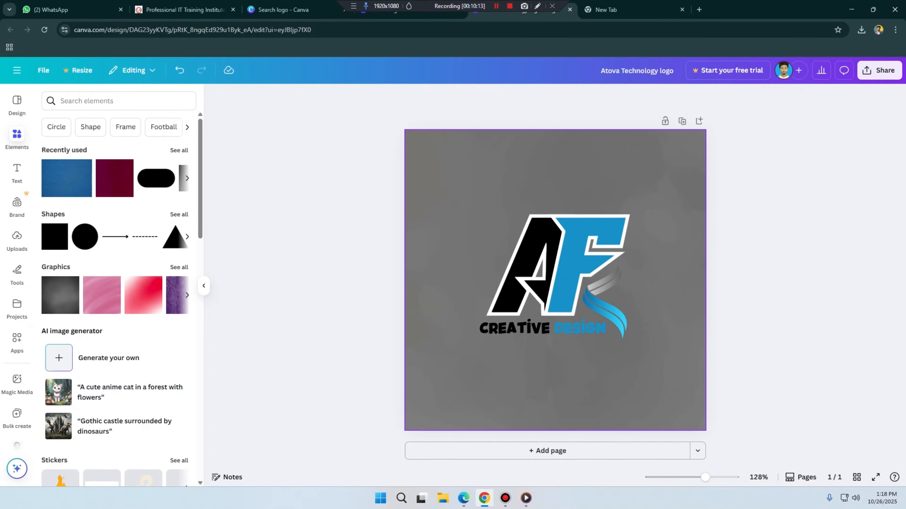
Step: Search the elements again for "solid color background" and look at the photo and frame results
{"action": "left_click", "coordinate": [16, 138]}
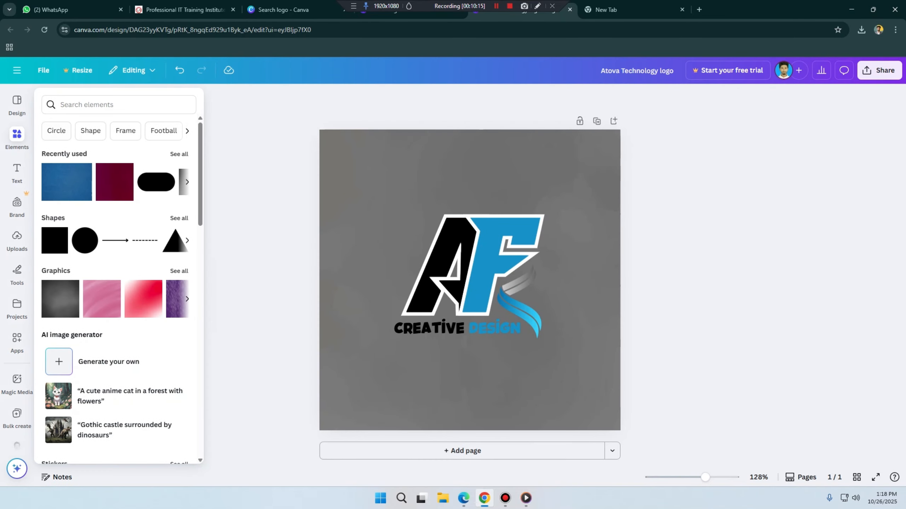
{"action": "left_click", "coordinate": [96, 105]}
{"action": "left_click", "coordinate": [84, 146]}
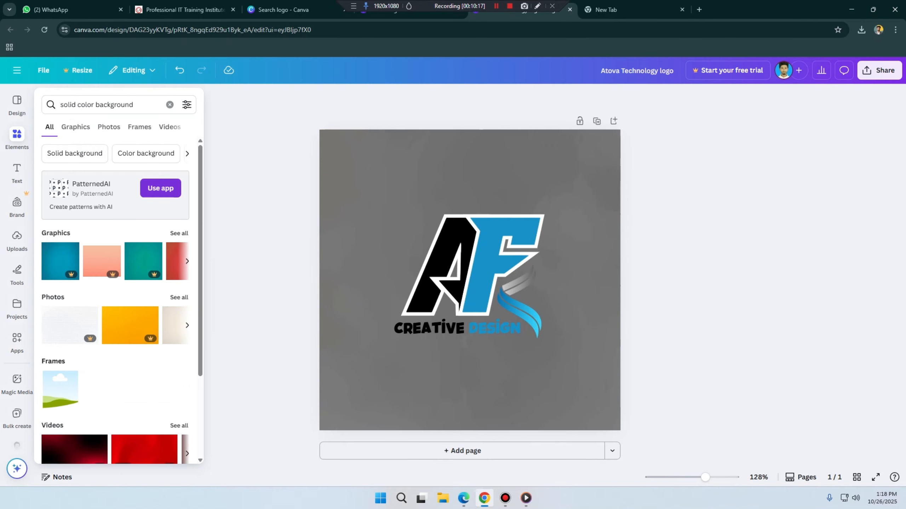
{"action": "left_click", "coordinate": [109, 127]}
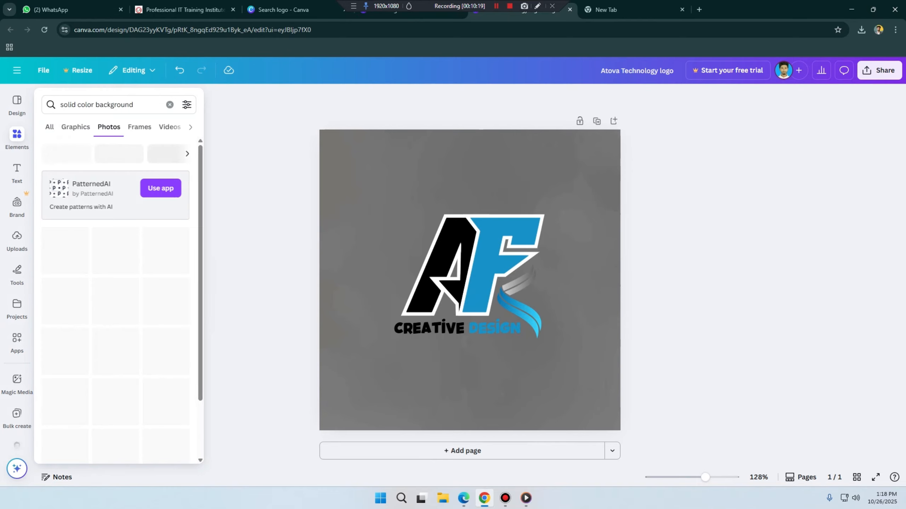
{"action": "left_click", "coordinate": [140, 127]}
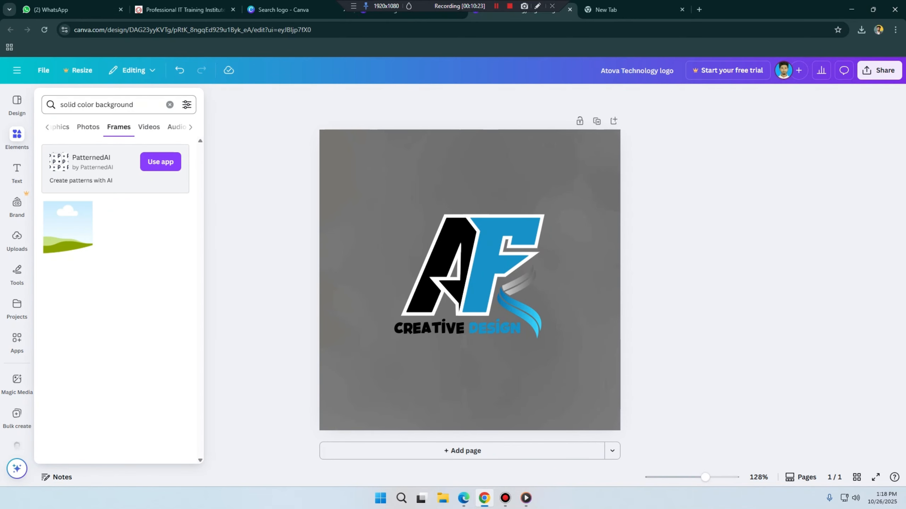
Step: Search the frames for "circle"
{"action": "left_click", "coordinate": [61, 104]}
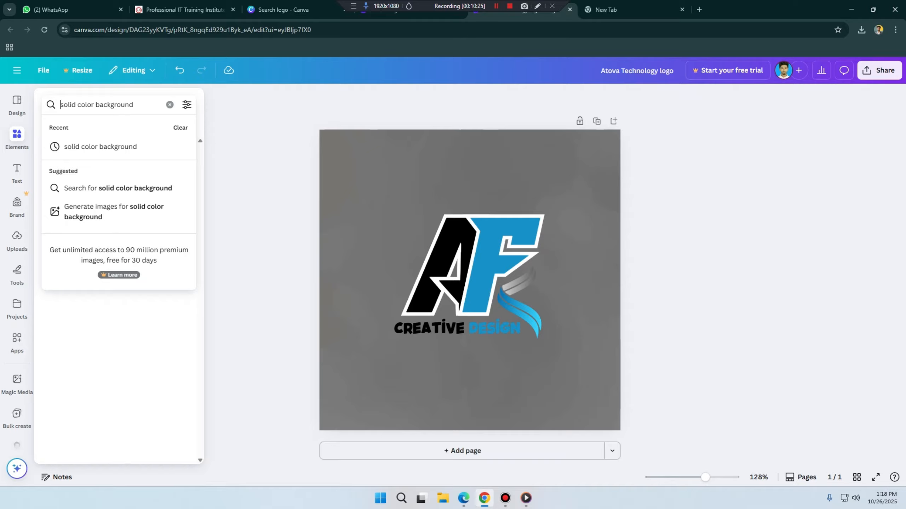
{"action": "key", "text": "ctrl+a"}
{"action": "type", "text": "cir"}
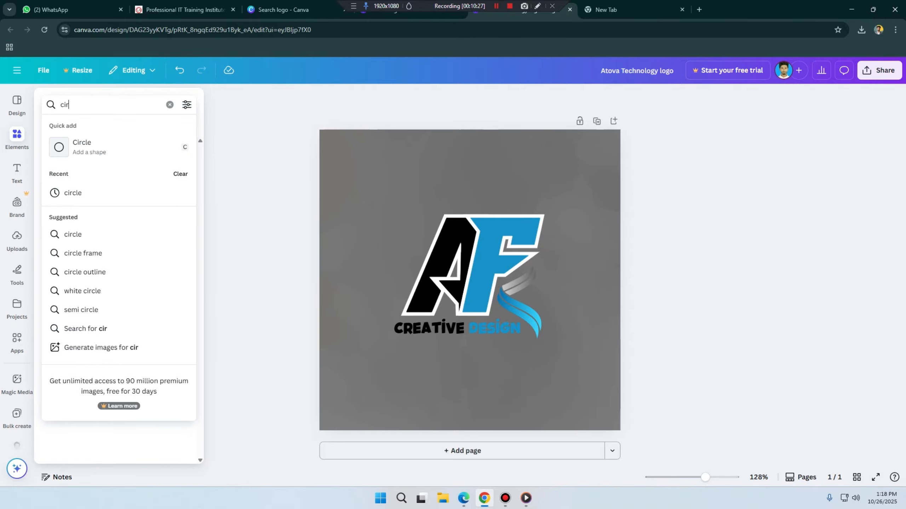
{"action": "type", "text": "cle"}
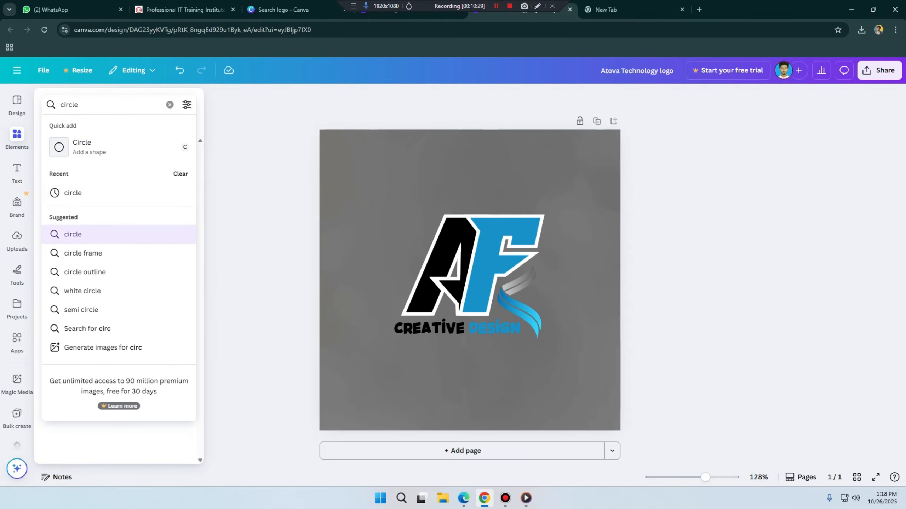
{"action": "key", "text": "Return"}
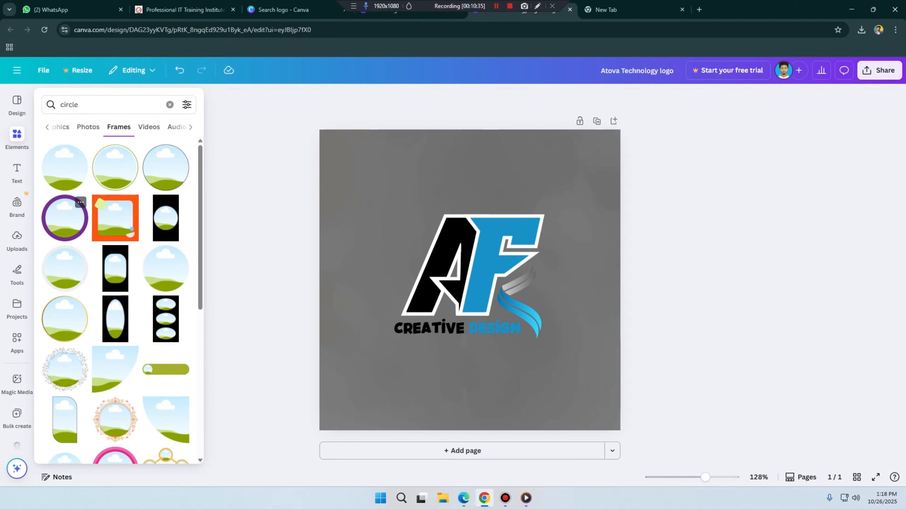
Step: Add the circular frame with the long purple shadow and place it near the page's upper-left corner, partly over the letter A
{"action": "scroll", "coordinate": [122, 300], "scroll_direction": "down", "scroll_amount": 5}
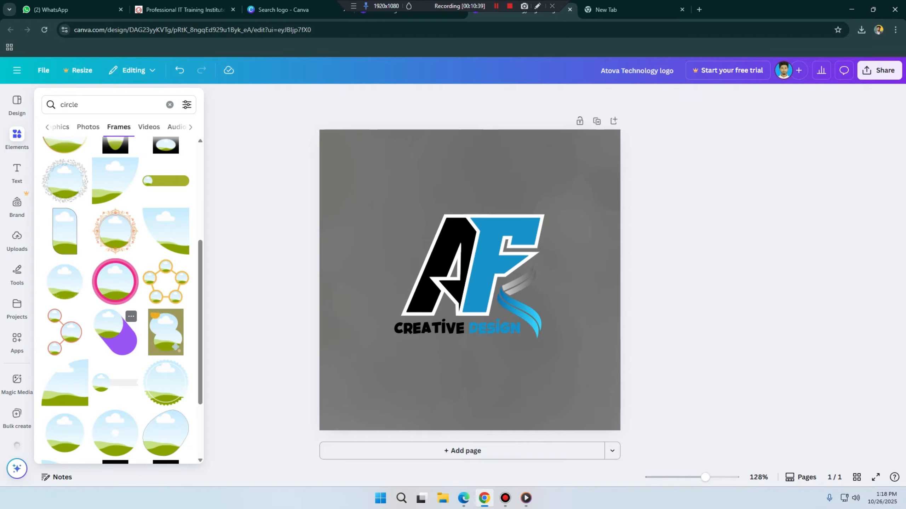
{"action": "scroll", "coordinate": [118, 321], "scroll_direction": "down", "scroll_amount": 3}
{"action": "scroll", "coordinate": [118, 322], "scroll_direction": "up", "scroll_amount": 1}
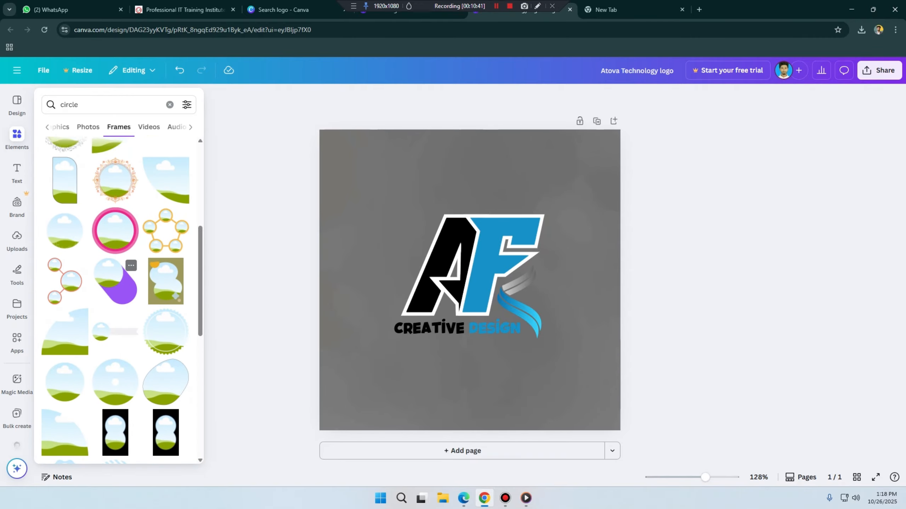
{"action": "left_click", "coordinate": [115, 286]}
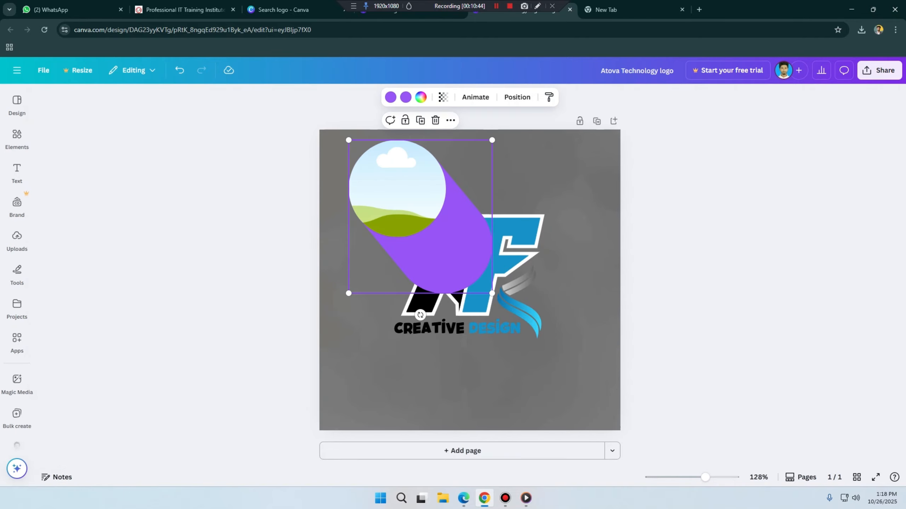
{"action": "left_click_drag", "start_coordinate": [420, 217], "coordinate": [404, 226]}
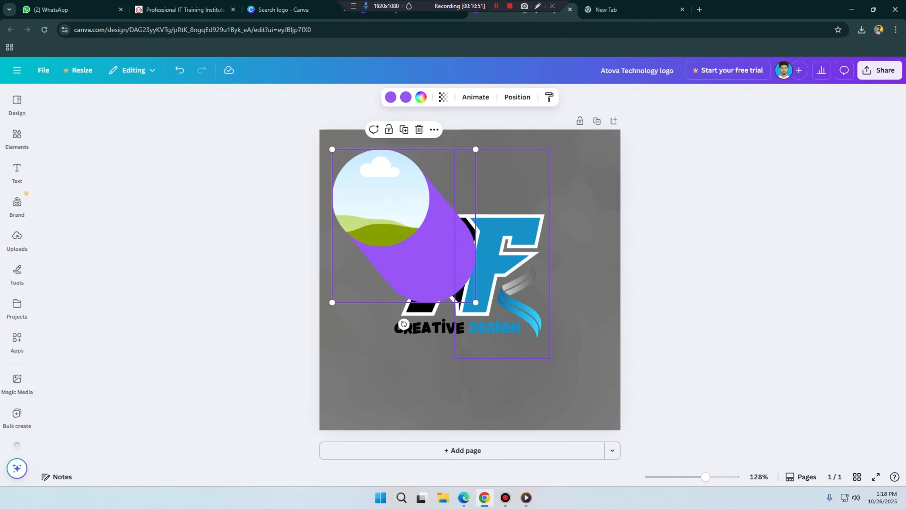
Step: Move the letter F slightly to the right, away from the letter A
{"action": "left_click", "coordinate": [499, 250]}
{"action": "left_click_drag", "start_coordinate": [499, 250], "coordinate": [520, 250]}
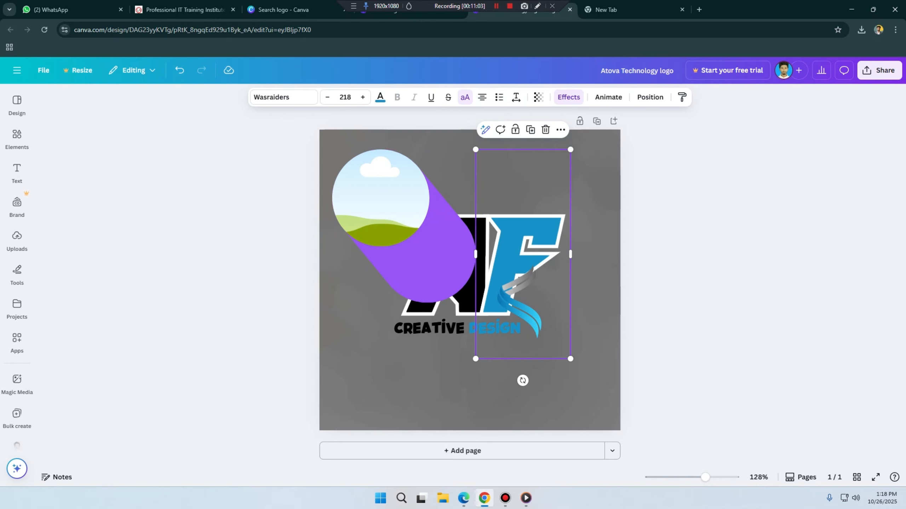
{"action": "left_click", "coordinate": [496, 6]}
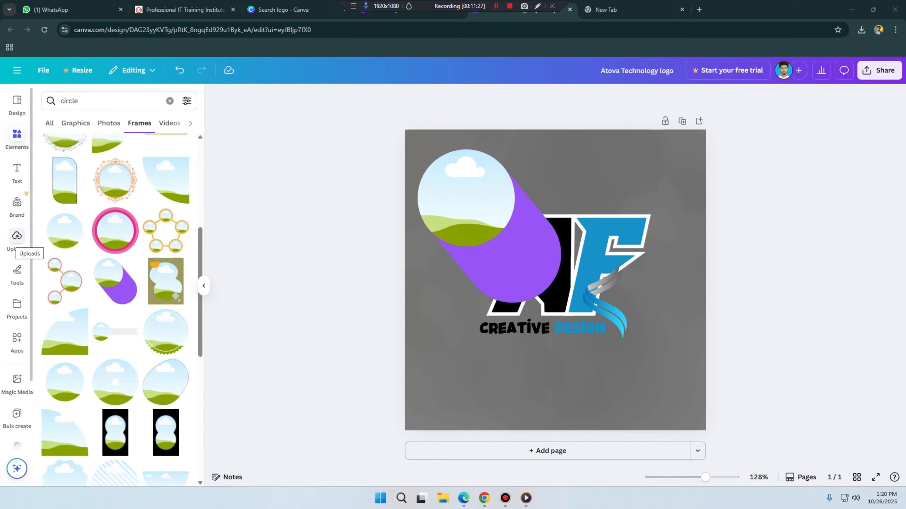
Step: Add the uploaded Atova Technology logo image to the page and place it inside the circular frame
{"action": "left_click", "coordinate": [17, 238]}
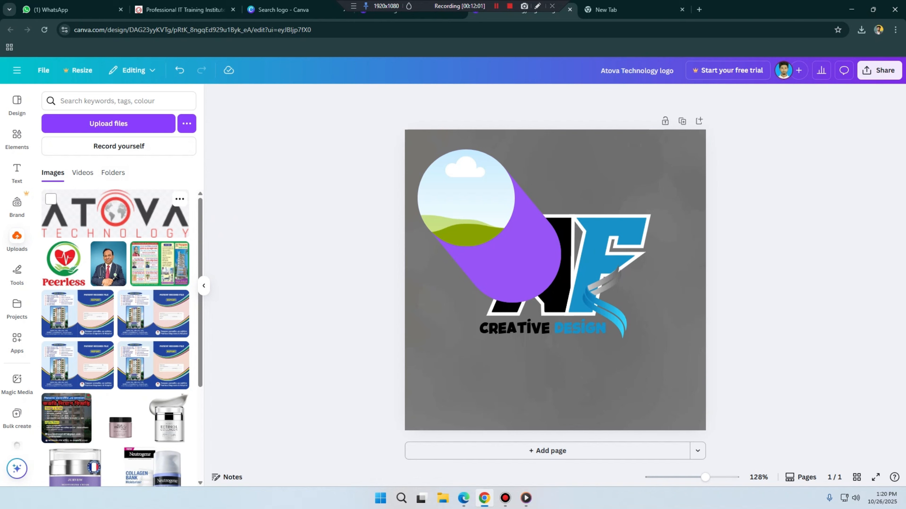
{"action": "left_click", "coordinate": [114, 214]}
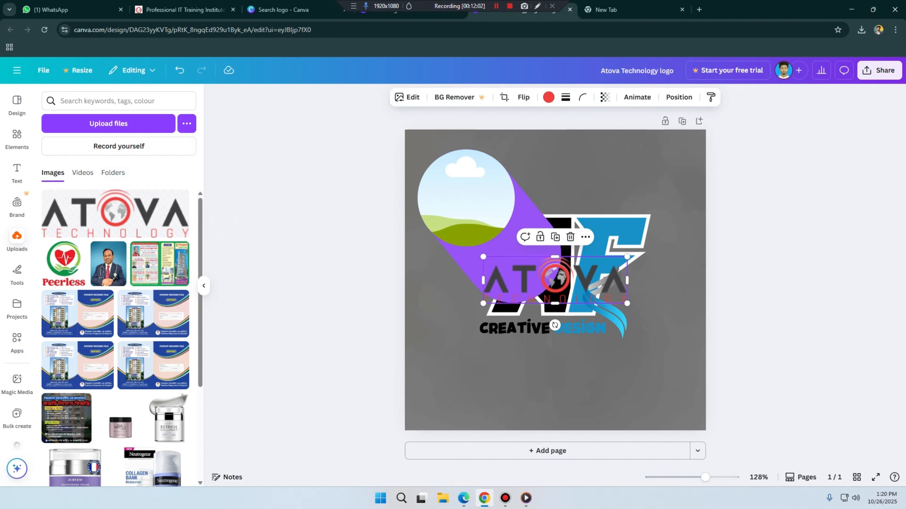
{"action": "left_click_drag", "start_coordinate": [555, 280], "coordinate": [544, 377]}
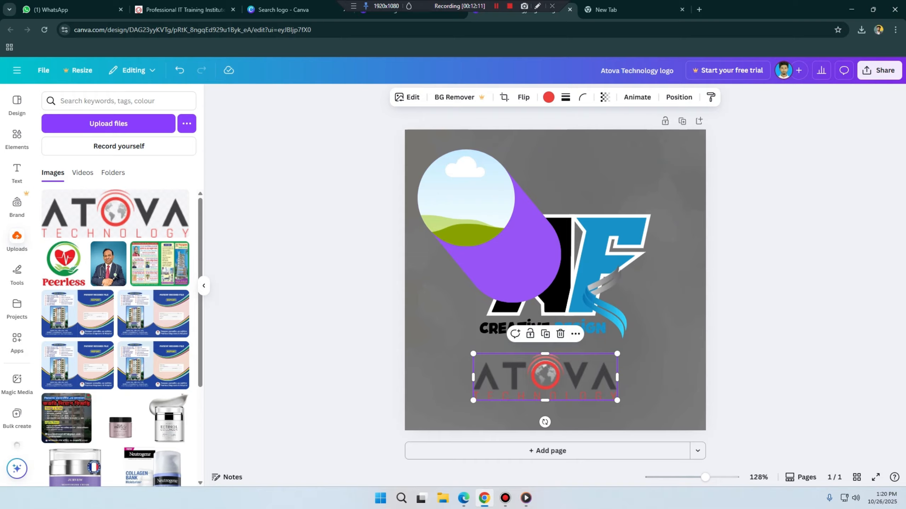
{"action": "left_click_drag", "start_coordinate": [545, 377], "coordinate": [473, 223]}
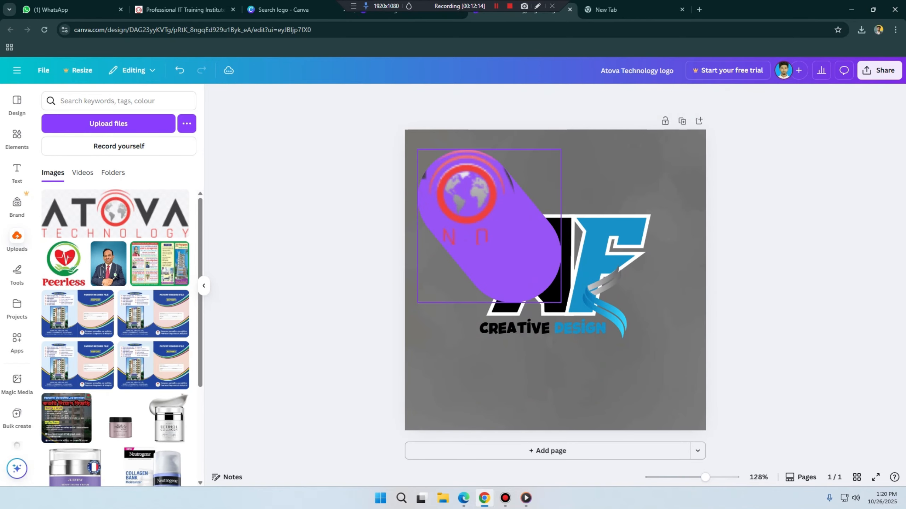
Step: Check how the Atova Technology image is cropped in the circular frame, and remove it from the frame
{"action": "double_click", "coordinate": [473, 223]}
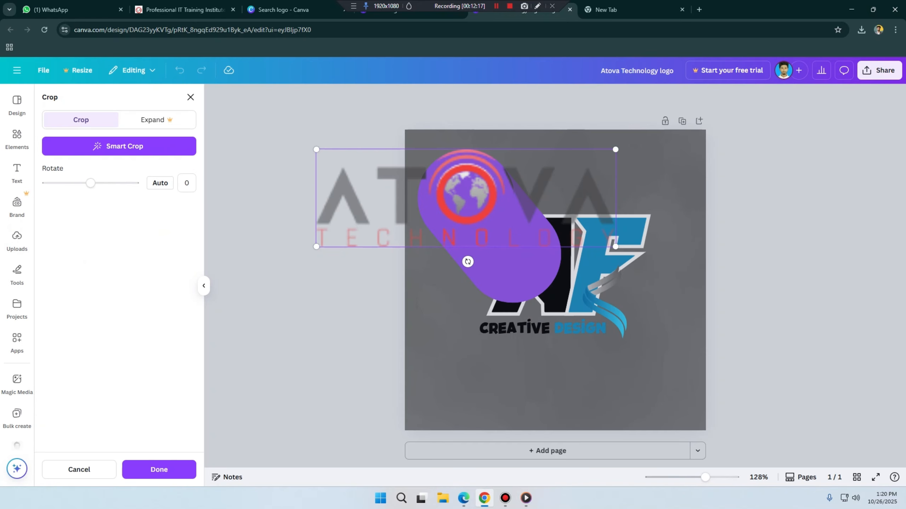
{"action": "left_click", "coordinate": [615, 150]}
{"action": "left_click_drag", "start_coordinate": [317, 246], "coordinate": [316, 247]}
{"action": "left_click", "coordinate": [494, 279]}
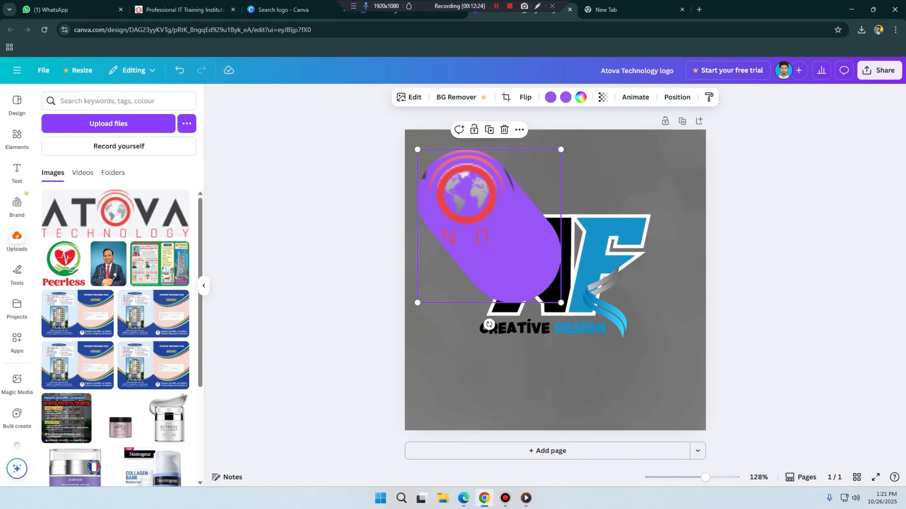
{"action": "key", "text": "Delete"}
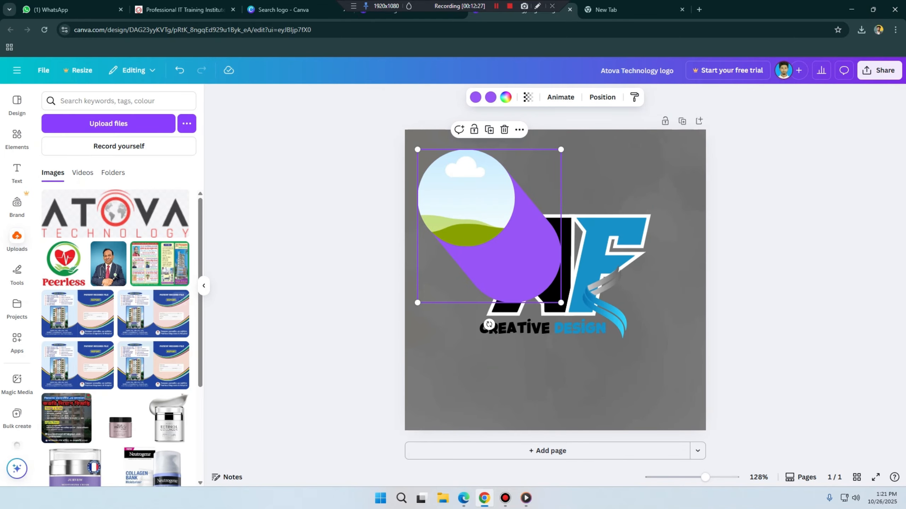
{"action": "scroll", "coordinate": [154, 286], "scroll_direction": "down", "scroll_amount": 2}
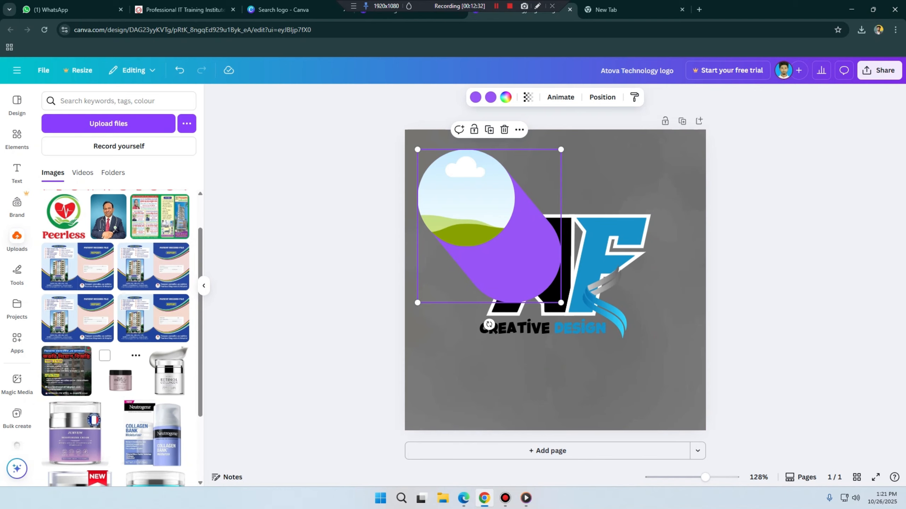
{"action": "left_click", "coordinate": [121, 378]}
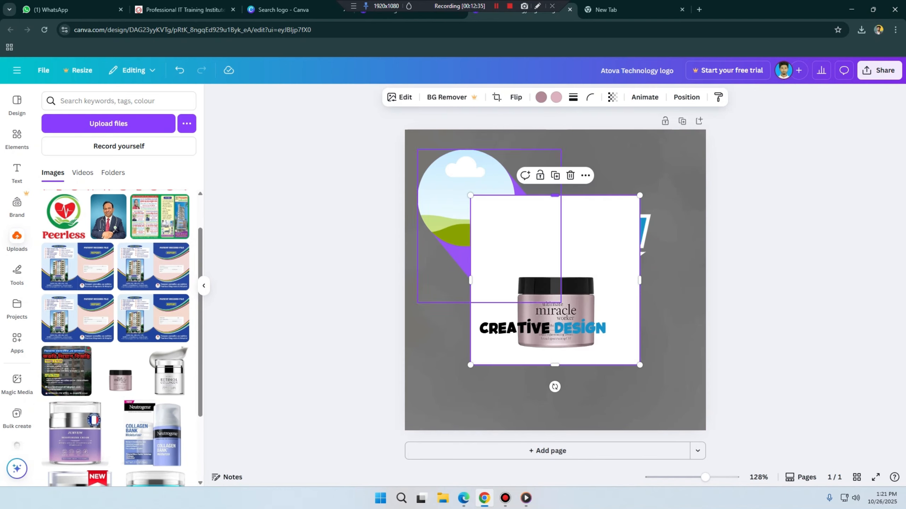
{"action": "key", "text": "Delete"}
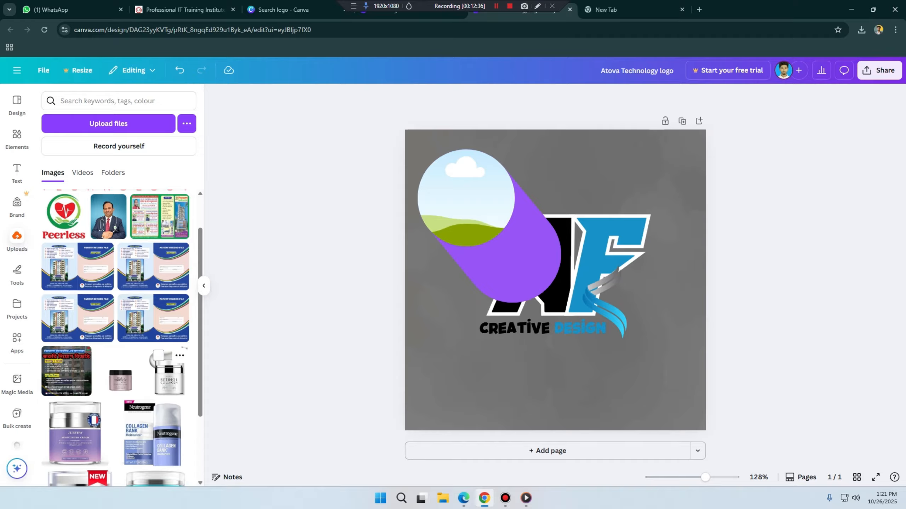
Step: Fill the circular frame with the uploaded Retinol Collagen jar photo and shift the frame slightly toward the page's upper-left corner
{"action": "left_click_drag", "start_coordinate": [167, 373], "coordinate": [465, 189]}
{"action": "double_click", "coordinate": [466, 202]}
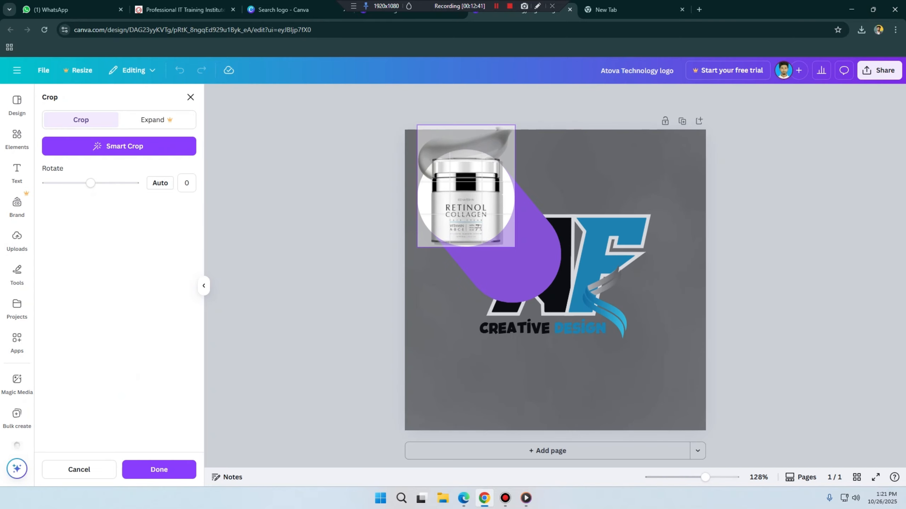
{"action": "left_click", "coordinate": [599, 278]}
{"action": "left_click", "coordinate": [678, 303]}
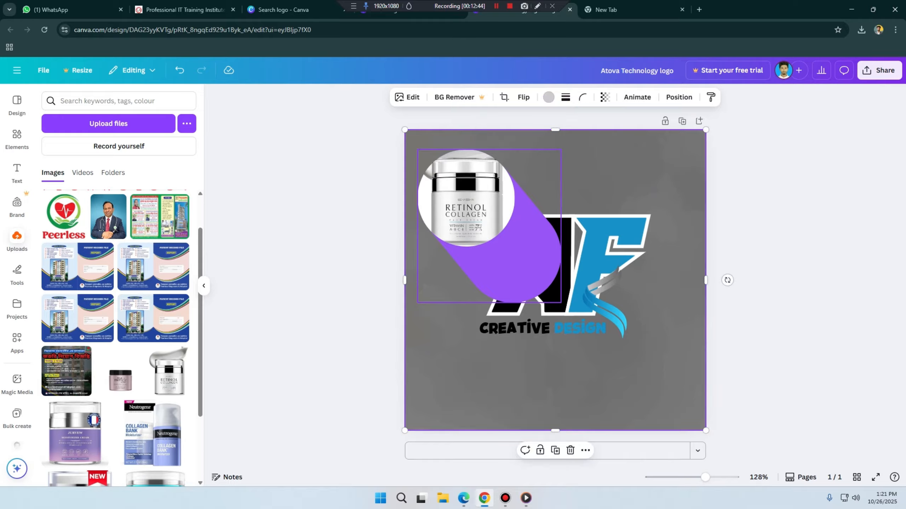
{"action": "mouse_move", "coordinate": [499, 232]}
{"action": "left_mouse_down"}
{"action": "mouse_move", "coordinate": [529, 333]}
{"action": "mouse_move", "coordinate": [511, 212]}
{"action": "mouse_move", "coordinate": [494, 221]}
{"action": "left_mouse_up"}
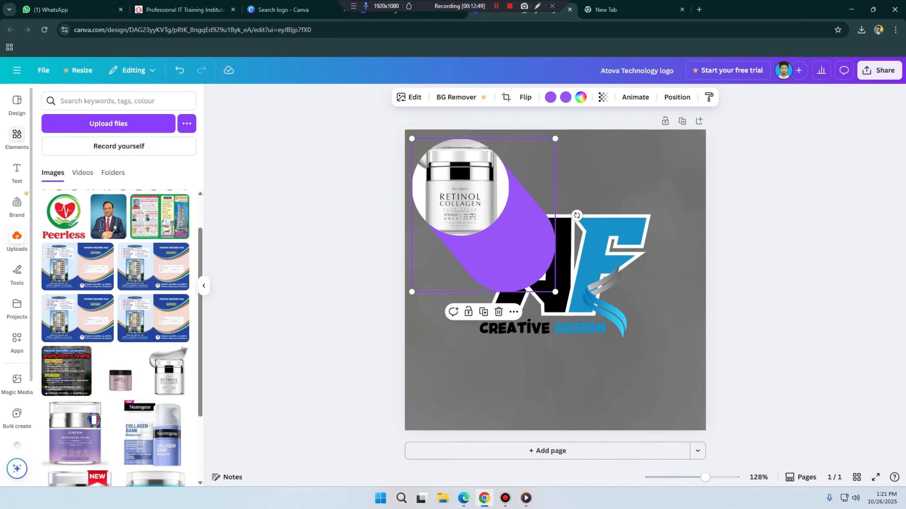
Step: Remove the Retinol Collagen jar photo from the purple circular frame and delete the empty frame
{"action": "left_click", "coordinate": [17, 139]}
{"action": "scroll", "coordinate": [115, 182], "scroll_direction": "up", "scroll_amount": 1}
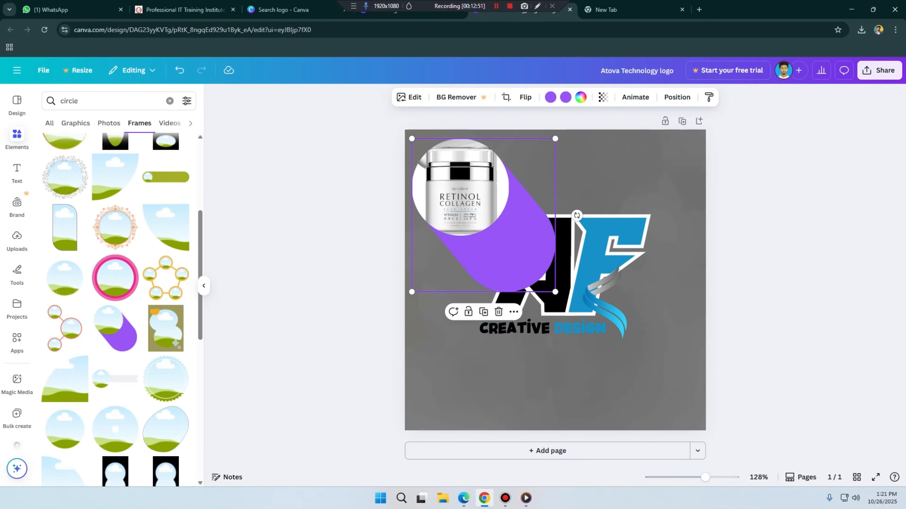
{"action": "key", "text": "Delete"}
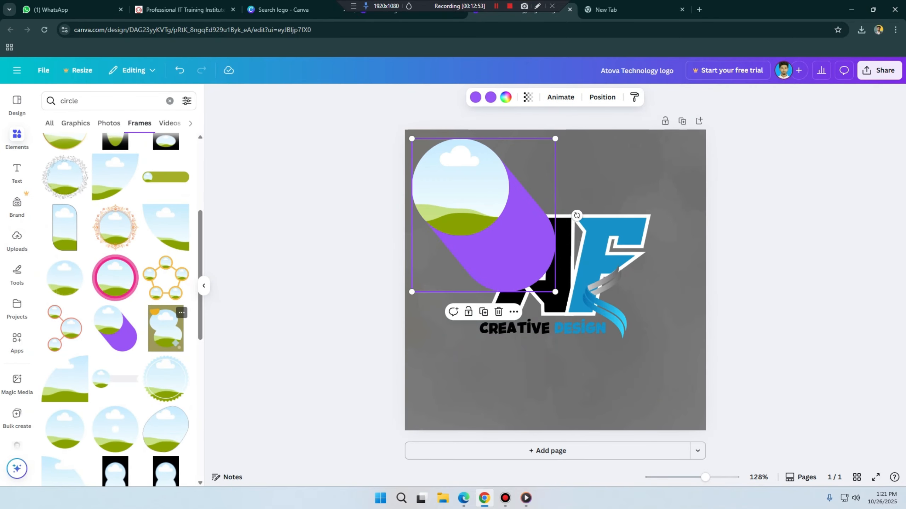
{"action": "key", "text": "Delete"}
Step: Add the egg-shaped frame from the circle frame results and move it toward the page's upper-left corner
{"action": "scroll", "coordinate": [166, 249], "scroll_direction": "down", "scroll_amount": 5}
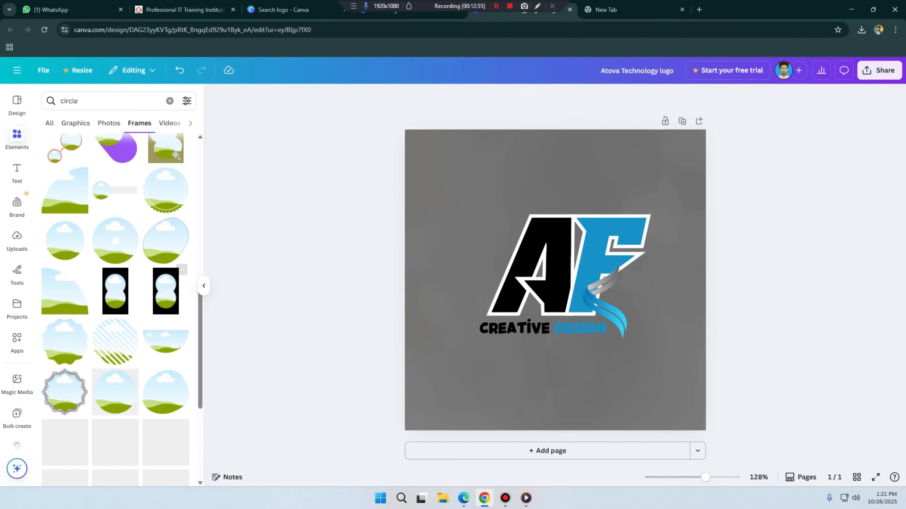
{"action": "left_click", "coordinate": [166, 241]}
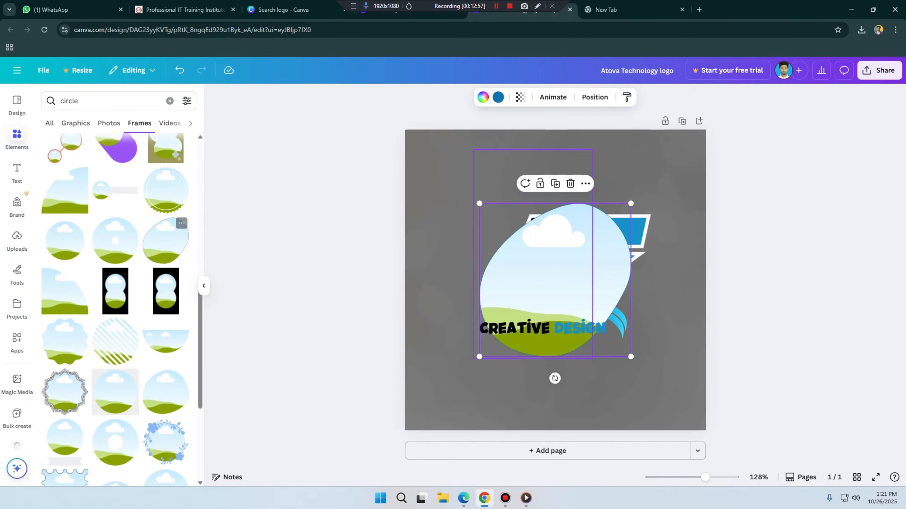
{"action": "left_click_drag", "start_coordinate": [554, 280], "coordinate": [504, 219]}
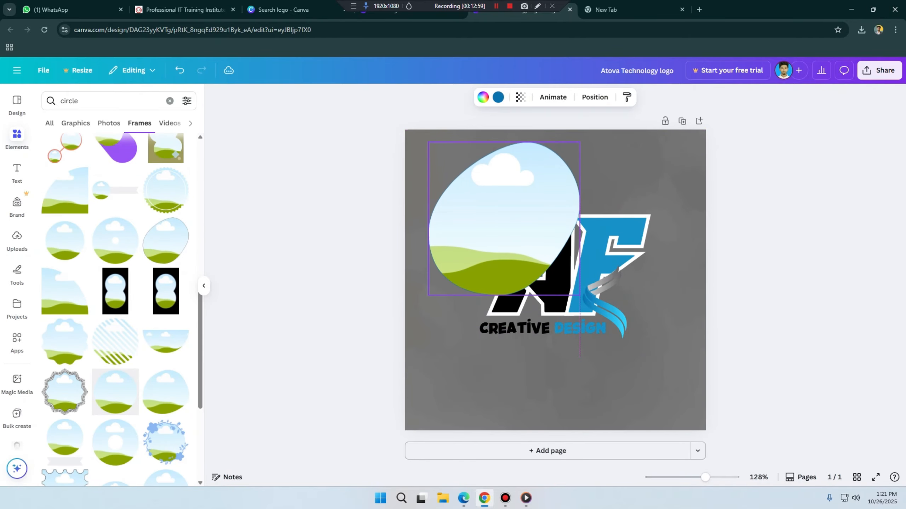
Step: Fill the egg-shaped frame with the uploaded Ultimate Miracle Worker jar photo and enlarge the photo inside it
{"action": "left_click", "coordinate": [17, 238]}
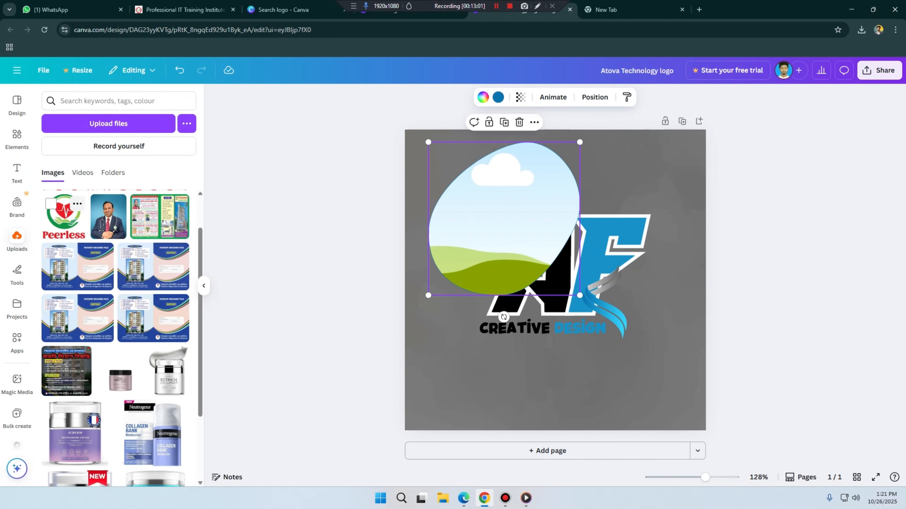
{"action": "scroll", "coordinate": [66, 276], "scroll_direction": "down", "scroll_amount": 3}
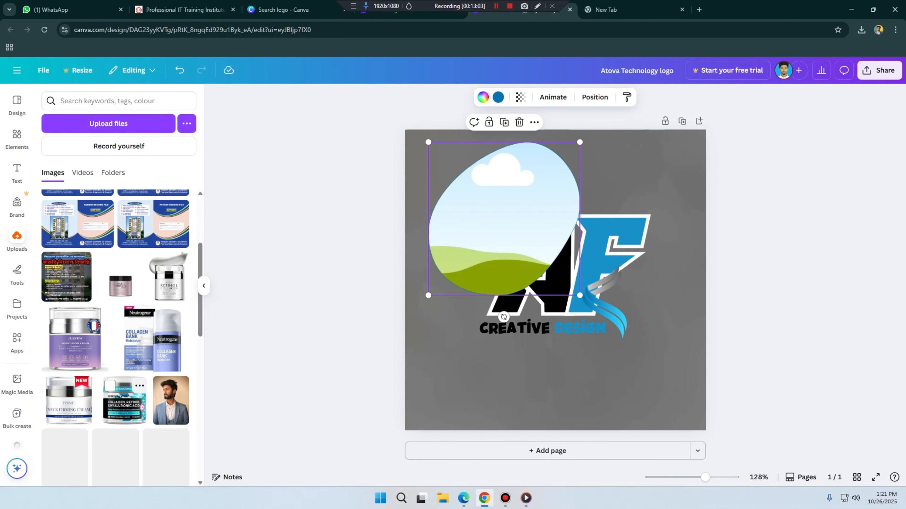
{"action": "scroll", "coordinate": [121, 381], "scroll_direction": "up", "scroll_amount": 3}
{"action": "left_click_drag", "start_coordinate": [120, 375], "coordinate": [504, 246]}
{"action": "double_click", "coordinate": [504, 246]}
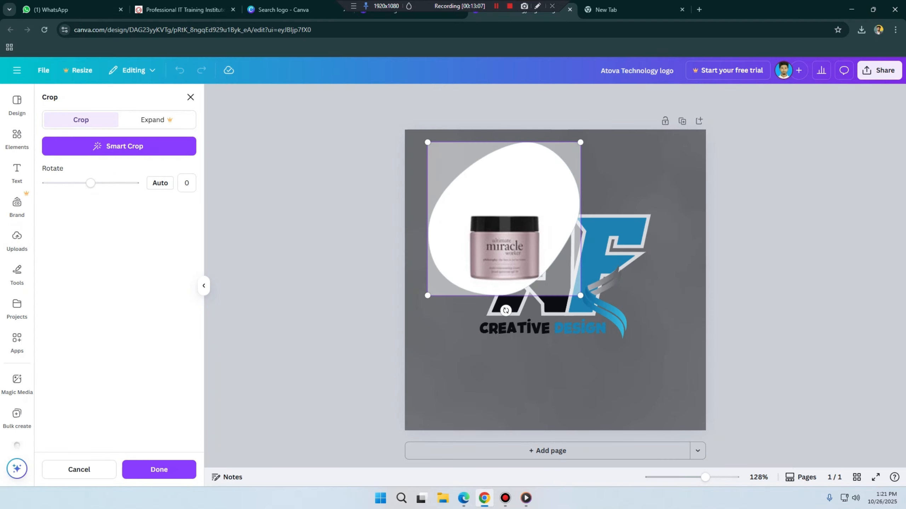
{"action": "left_click_drag", "start_coordinate": [581, 142], "coordinate": [606, 117]}
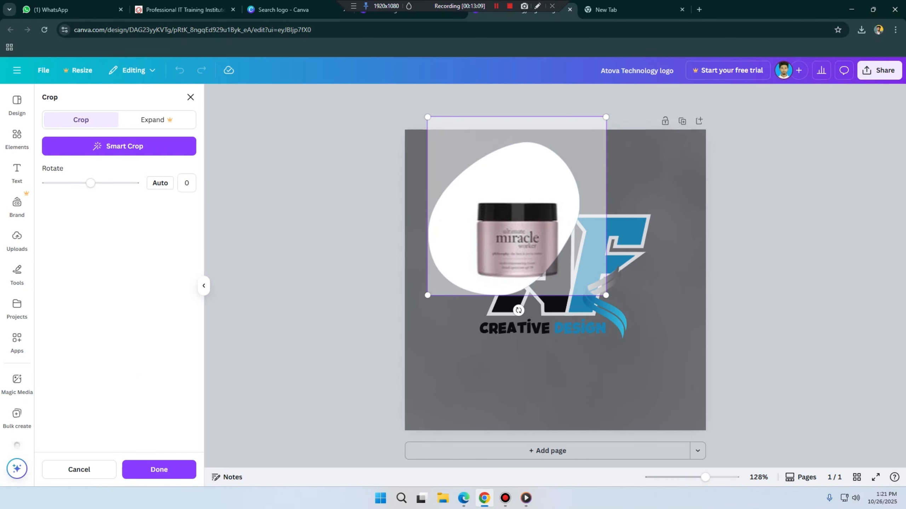
{"action": "left_click", "coordinate": [364, 124]}
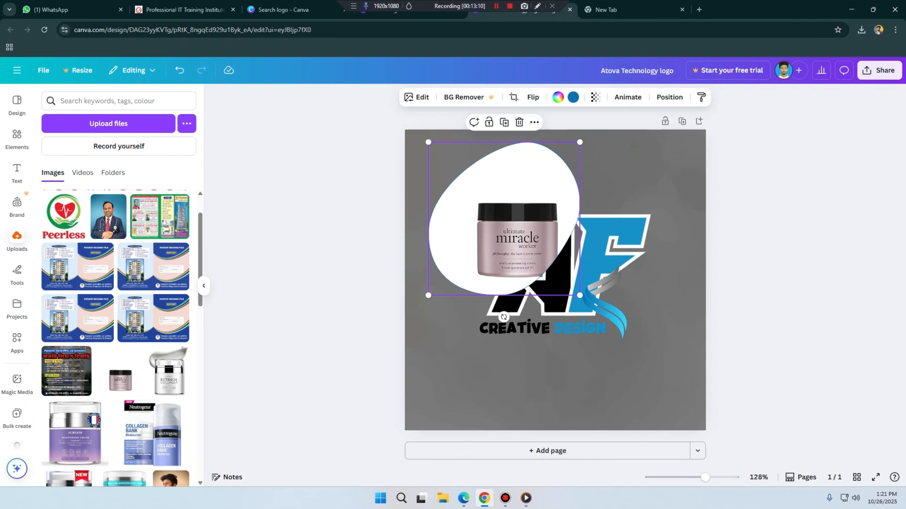
Step: Enlarge the jar photo further within the egg-shaped frame and reposition it so the whole jar fits inside
{"action": "double_click", "coordinate": [509, 239]}
{"action": "left_click_drag", "start_coordinate": [427, 117], "coordinate": [401, 91]}
{"action": "left_click_drag", "start_coordinate": [504, 232], "coordinate": [500, 231]}
{"action": "mouse_move", "coordinate": [602, 91]}
{"action": "left_mouse_down"}
{"action": "mouse_move", "coordinate": [584, 108]}
{"action": "mouse_move", "coordinate": [594, 98]}
{"action": "left_mouse_up"}
{"action": "key", "text": "Return"}
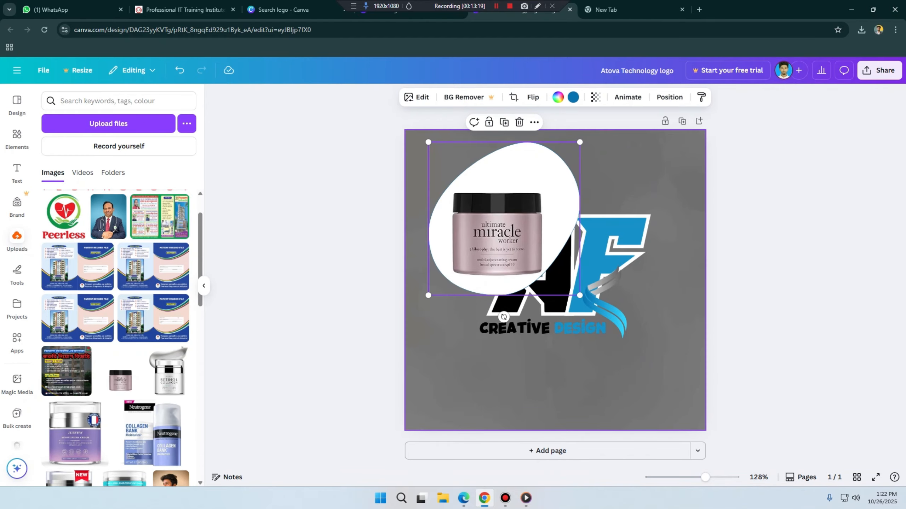
{"action": "left_click", "coordinate": [631, 179]}
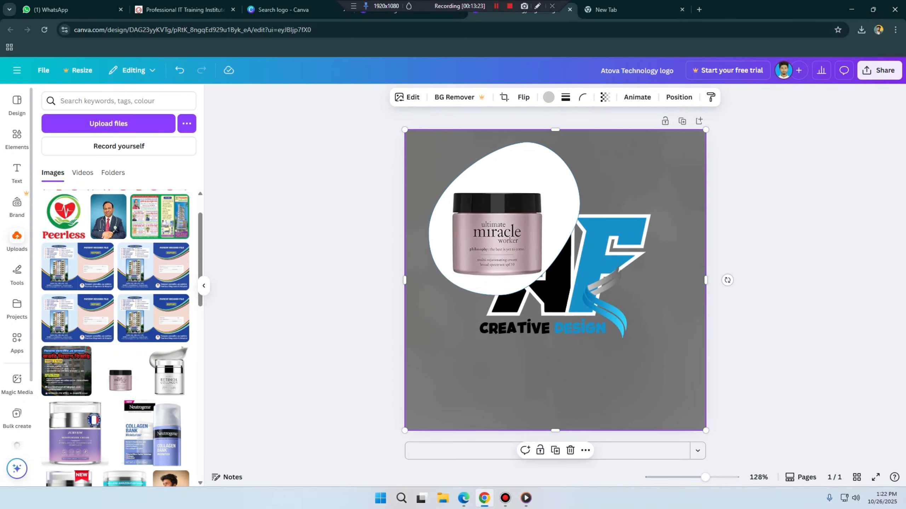
Step: Add the circular frame with a solid red half from the circle frame results to the page
{"action": "left_click", "coordinate": [17, 139]}
{"action": "scroll", "coordinate": [160, 207], "scroll_direction": "down", "scroll_amount": 10}
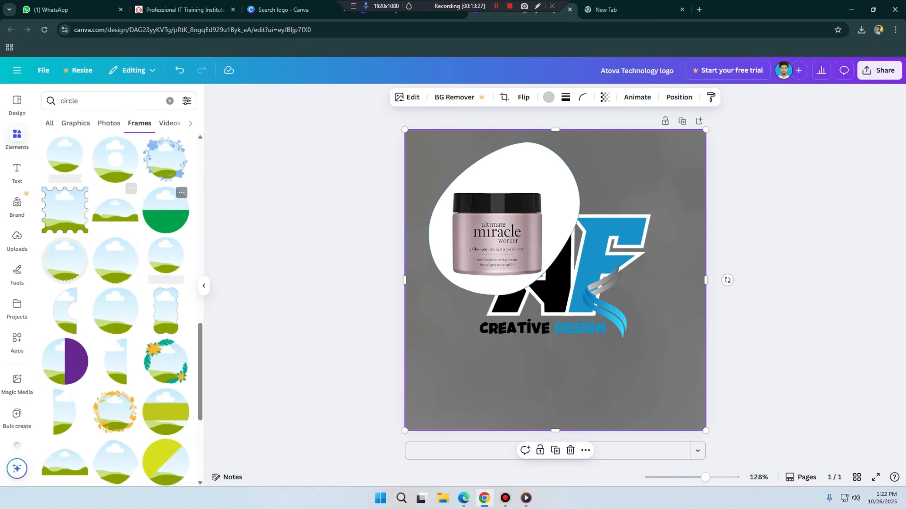
{"action": "scroll", "coordinate": [165, 228], "scroll_direction": "down", "scroll_amount": 3}
{"action": "scroll", "coordinate": [166, 214], "scroll_direction": "down", "scroll_amount": 5}
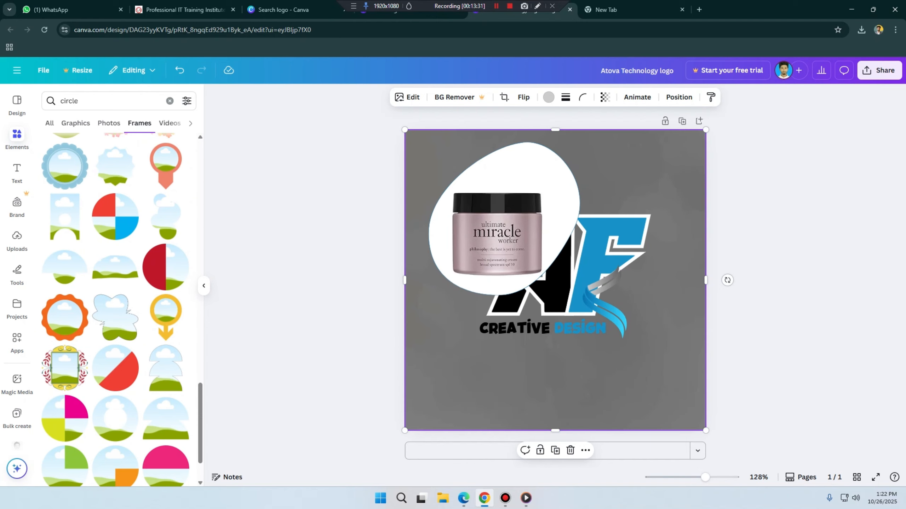
{"action": "left_click", "coordinate": [165, 268]}
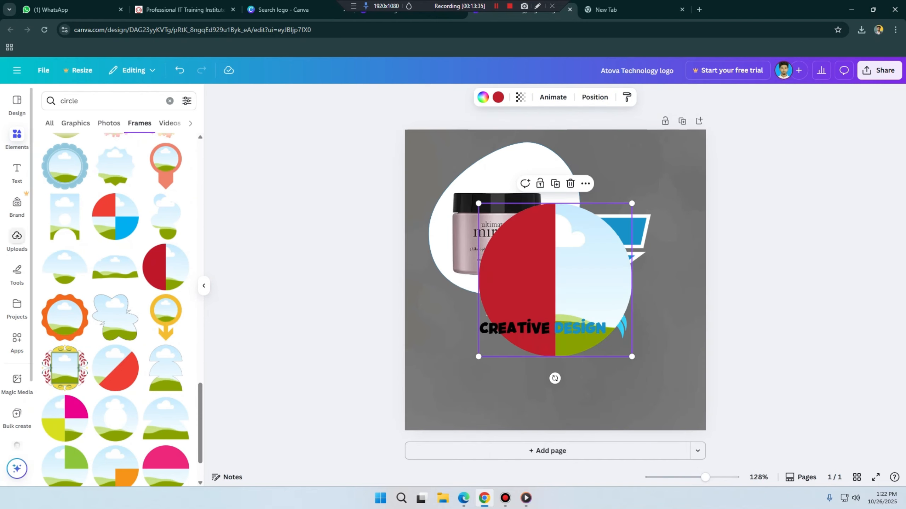
Step: Place the half-red circular frame in the page's lower-left corner and fill it with the Ultimate Miracle Worker jar photo
{"action": "left_click", "coordinate": [17, 236]}
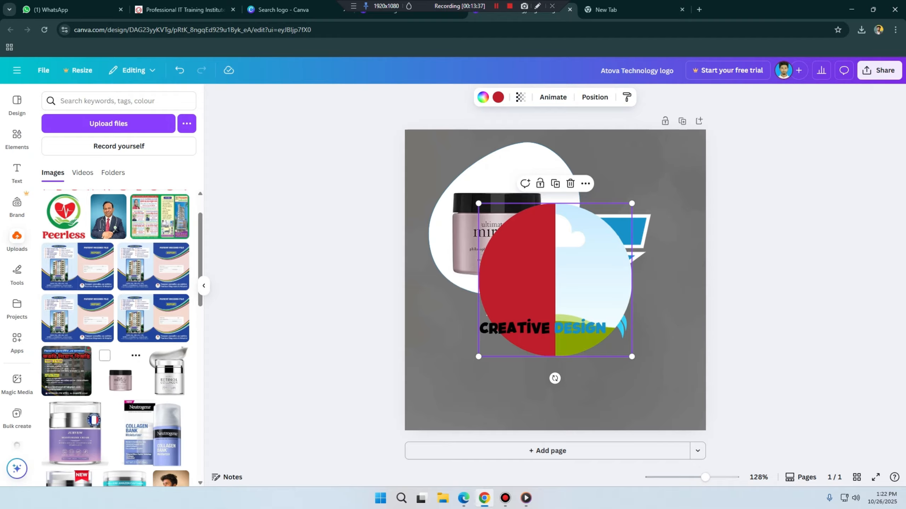
{"action": "left_click_drag", "start_coordinate": [119, 377], "coordinate": [507, 366]}
{"action": "double_click", "coordinate": [508, 365]}
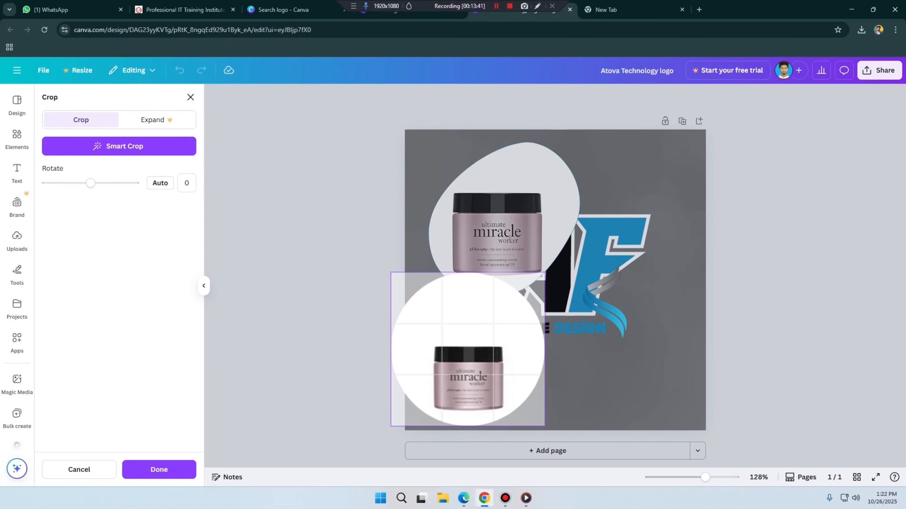
{"action": "left_click", "coordinate": [581, 333]}
{"action": "left_click", "coordinate": [590, 282]}
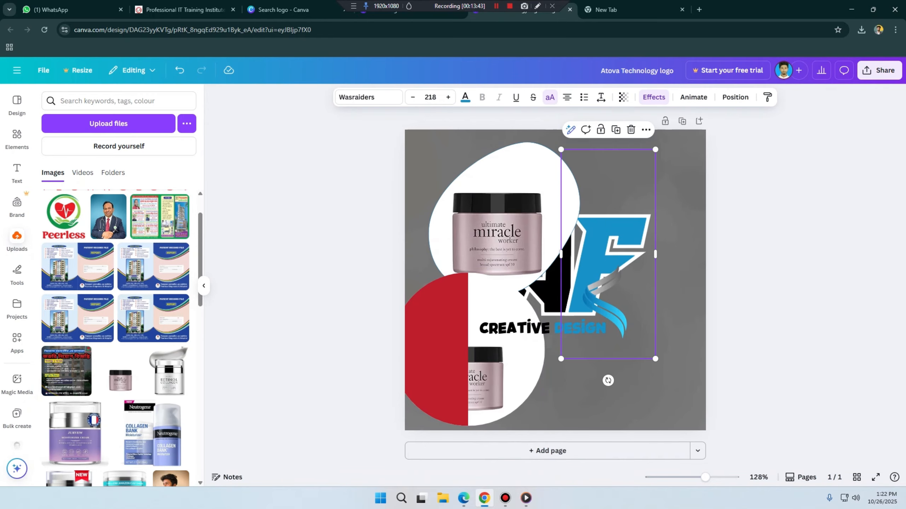
Step: Recolour the red half of the circular frame with the dark blue document colour
{"action": "left_click", "coordinate": [535, 356]}
{"action": "left_click", "coordinate": [573, 97]}
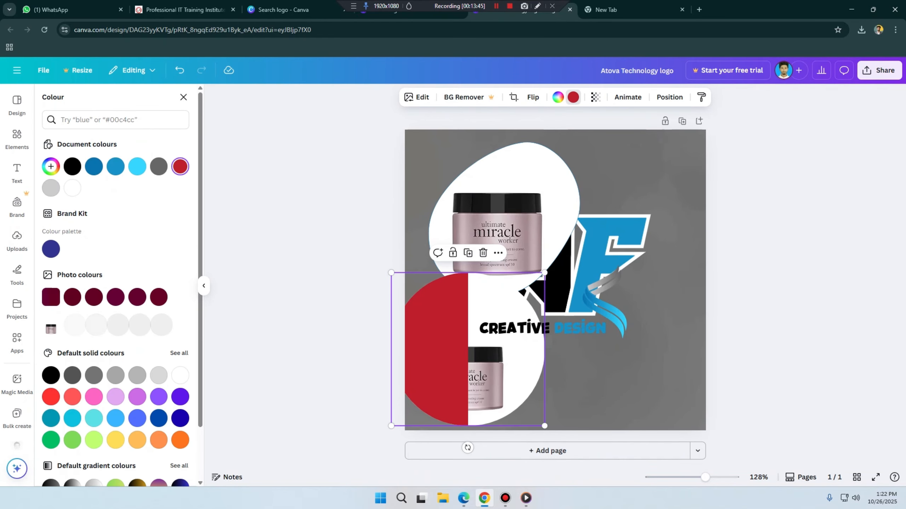
{"action": "left_click", "coordinate": [93, 167]}
{"action": "scroll", "coordinate": [94, 166], "scroll_direction": "down", "scroll_amount": 2}
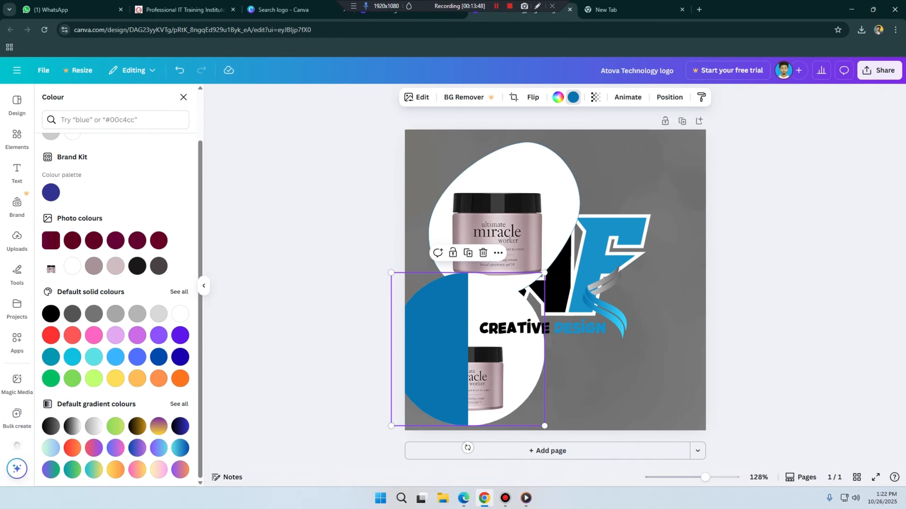
Step: Delete the half-blue circular frame and the egg-shaped frame together with their jar photos
{"action": "key", "text": "Delete"}
{"action": "key", "text": "Delete"}
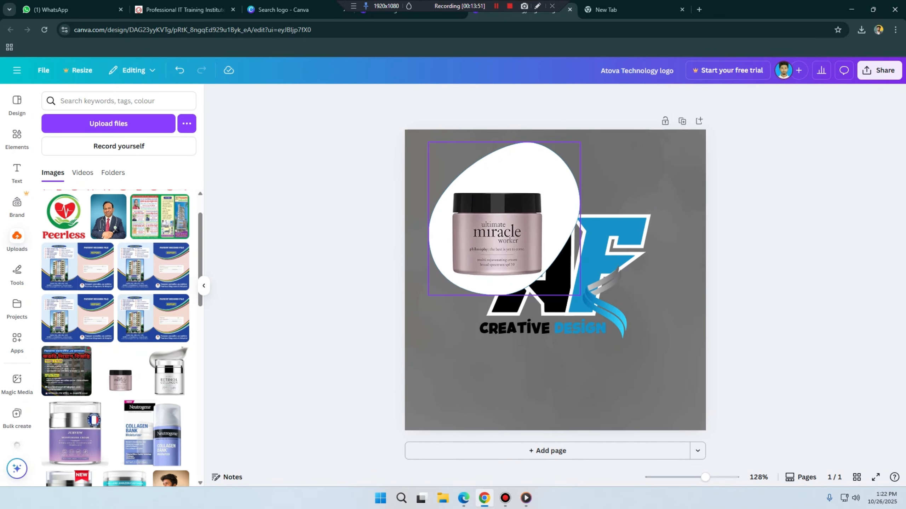
{"action": "left_click", "coordinate": [513, 207]}
{"action": "key", "text": "Delete"}
{"action": "key", "text": "Delete"}
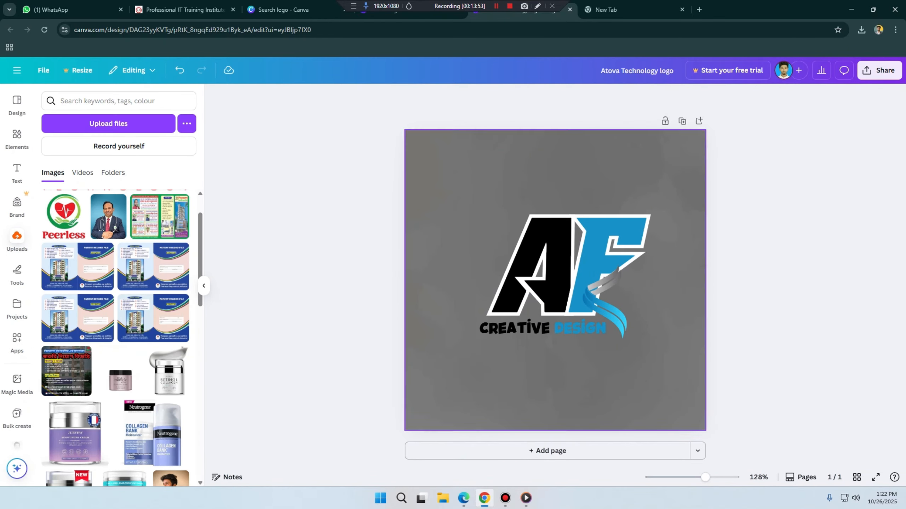
Step: Browse the video and shape results for circle, add the solid circle shape, and move it to the page's upper-left corner
{"action": "left_click", "coordinate": [17, 138]}
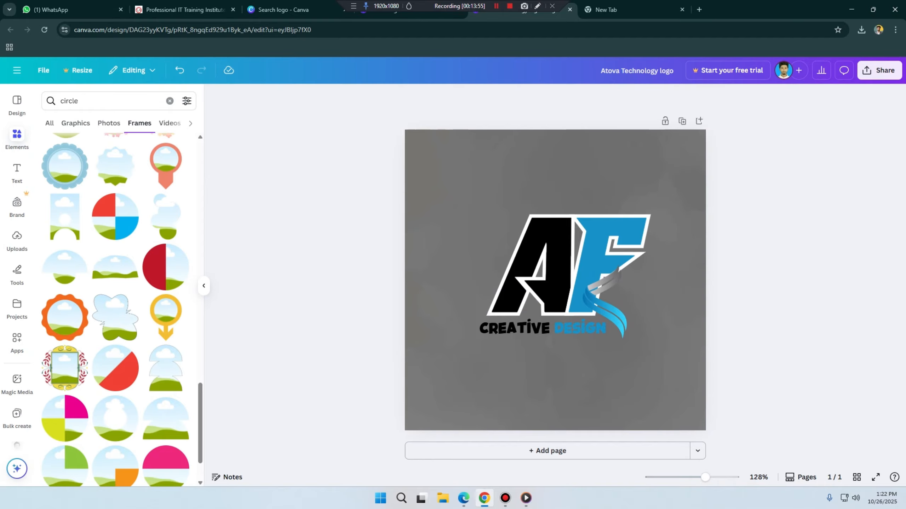
{"action": "left_click", "coordinate": [170, 123]}
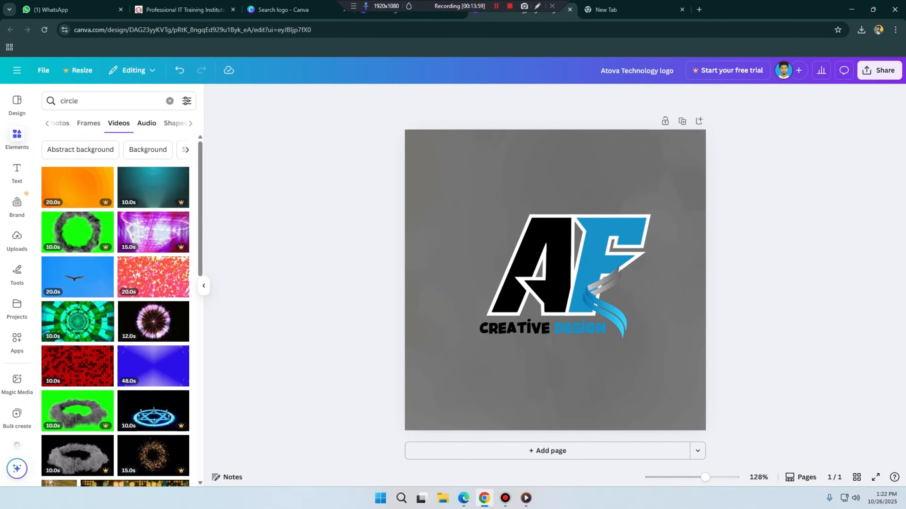
{"action": "left_click", "coordinate": [147, 124]}
{"action": "left_click", "coordinate": [147, 123]}
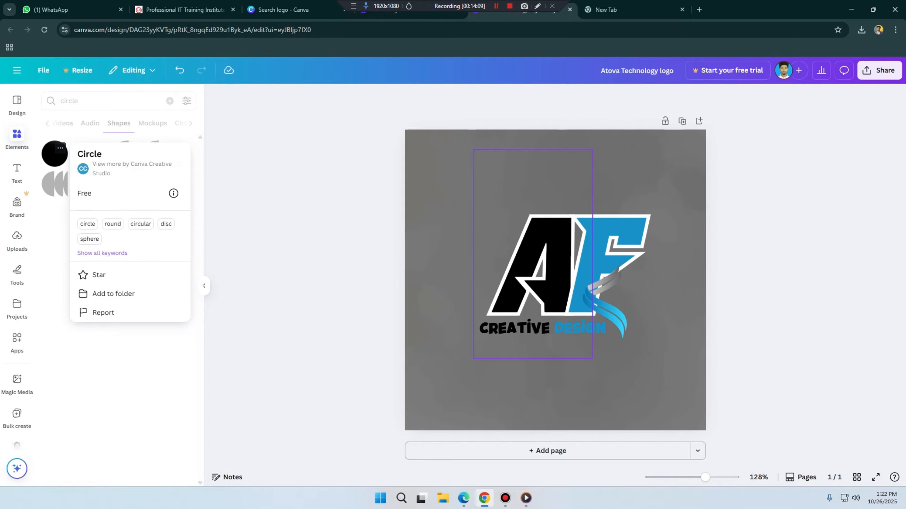
{"action": "left_click", "coordinate": [356, 236]}
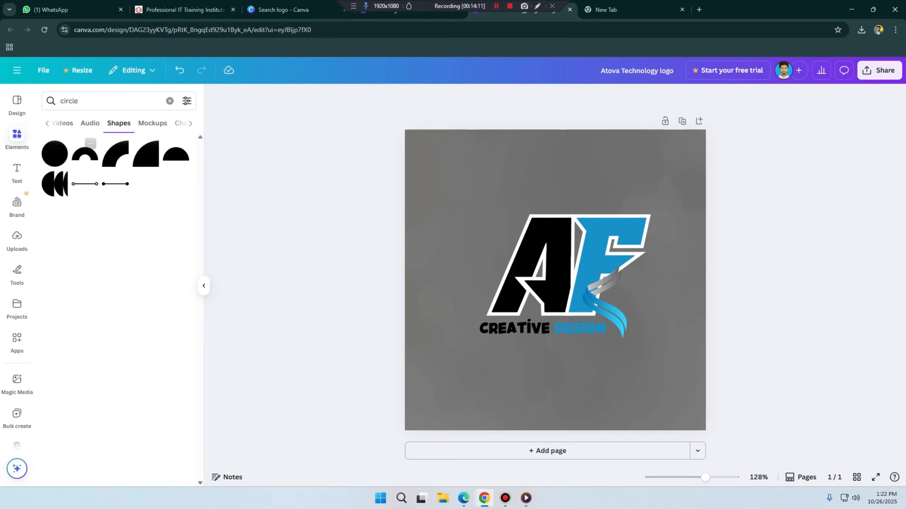
{"action": "left_click", "coordinate": [57, 146]}
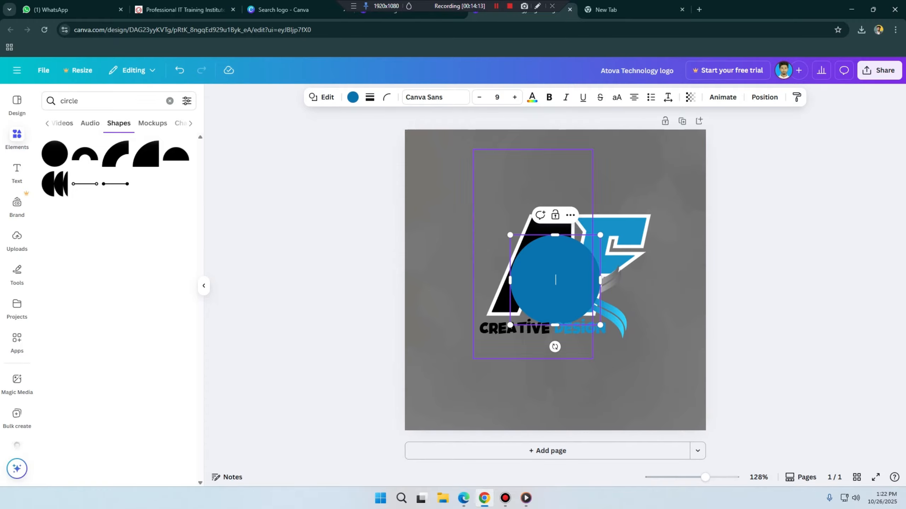
{"action": "left_click_drag", "start_coordinate": [555, 280], "coordinate": [466, 189]}
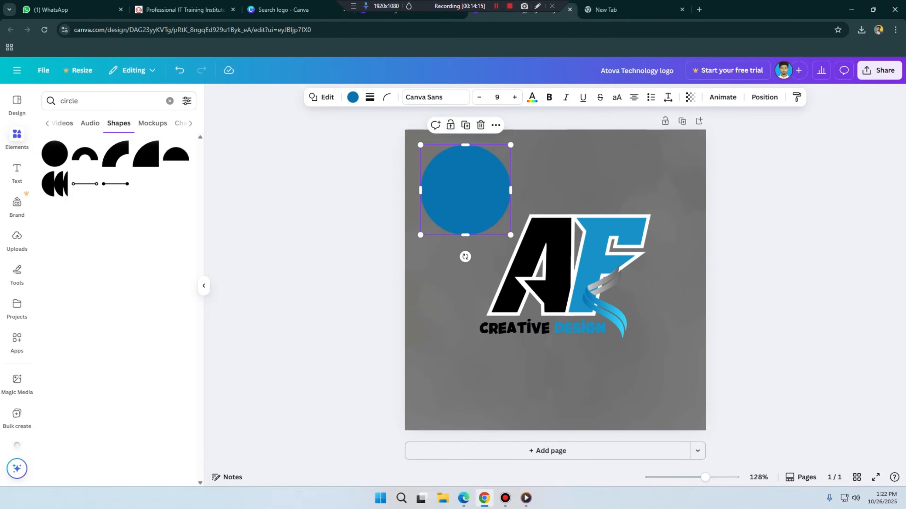
Step: Recolour the circle shape with a dark maroon photo colour, and delete the shape
{"action": "left_click", "coordinate": [353, 97]}
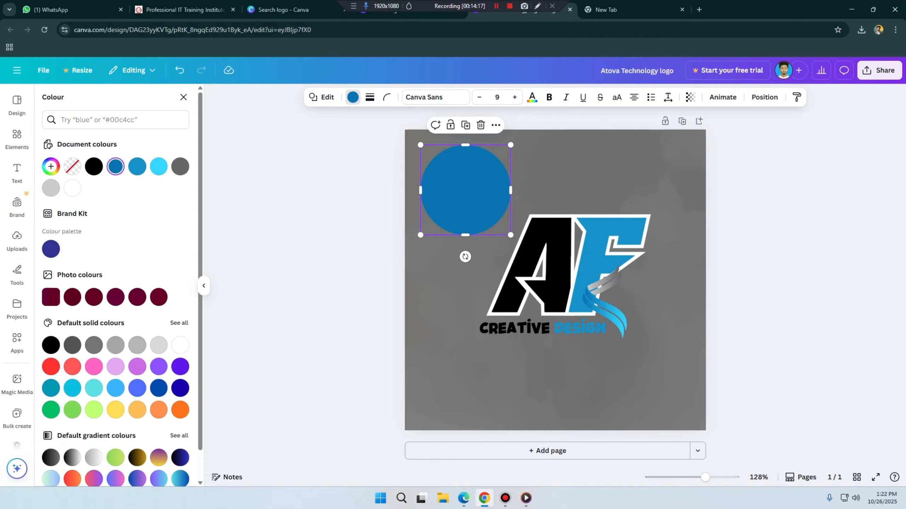
{"action": "left_click", "coordinate": [137, 297]}
{"action": "scroll", "coordinate": [137, 296], "scroll_direction": "down", "scroll_amount": 2}
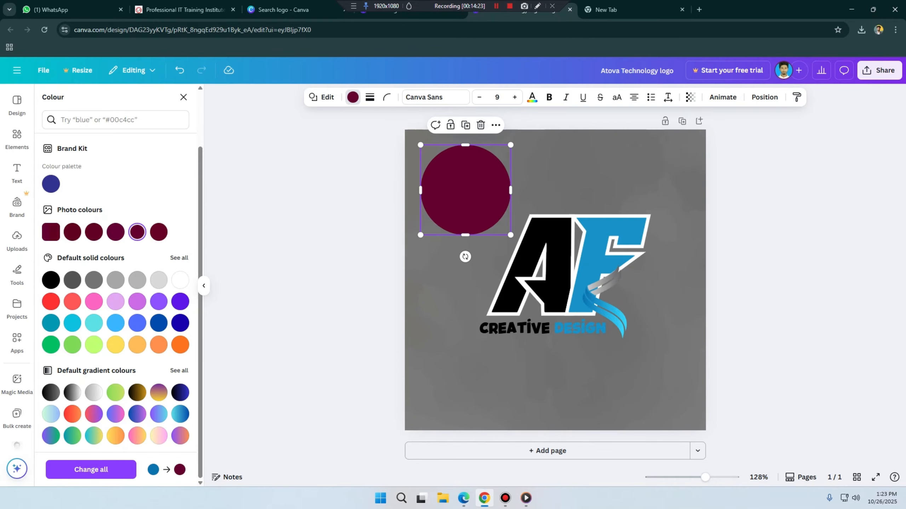
{"action": "left_click_drag", "start_coordinate": [469, 161], "coordinate": [478, 179]}
{"action": "key", "text": "Delete"}
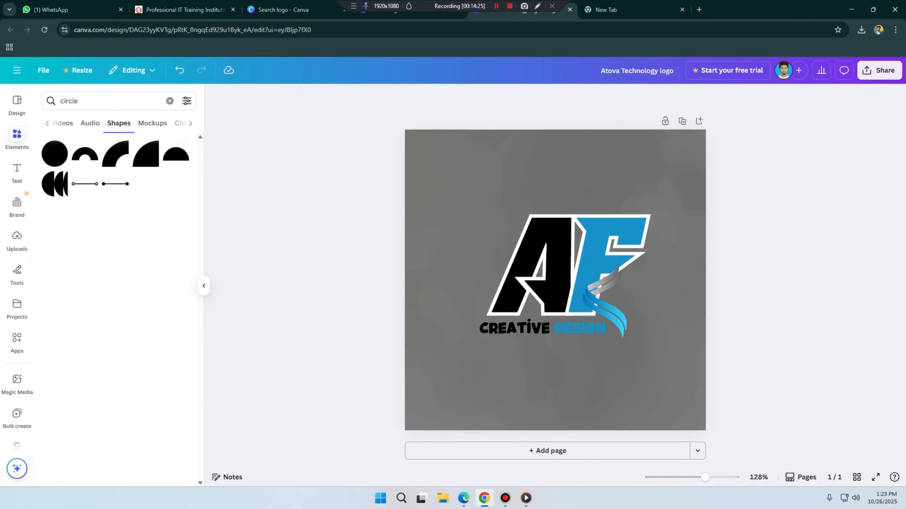
Step: Browse the mockup results for circle, and search the mockups for mug
{"action": "left_click", "coordinate": [152, 123]}
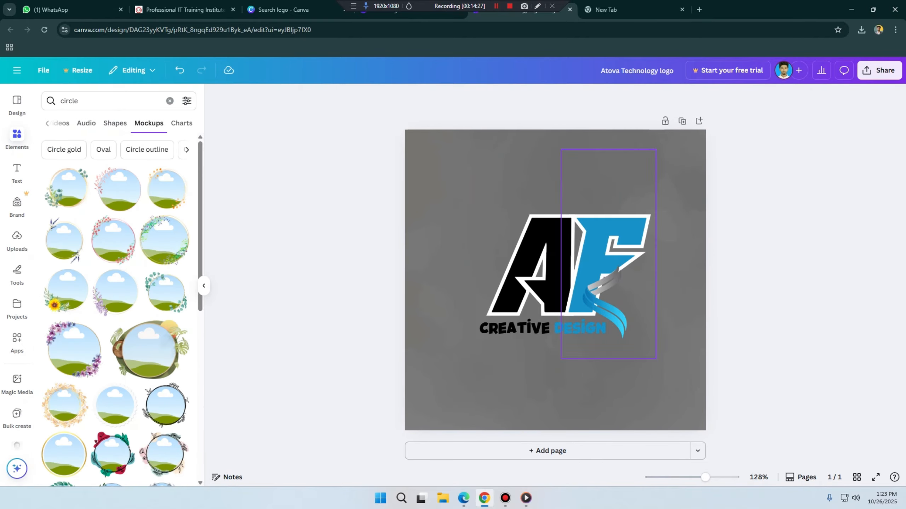
{"action": "scroll", "coordinate": [118, 189], "scroll_direction": "down", "scroll_amount": 7}
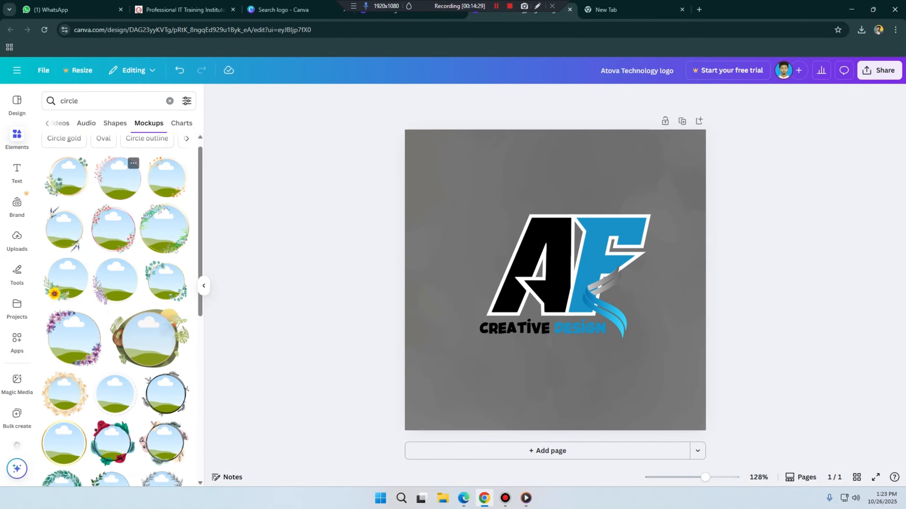
{"action": "scroll", "coordinate": [143, 286], "scroll_direction": "up", "scroll_amount": 7}
{"action": "double_click", "coordinate": [78, 101]}
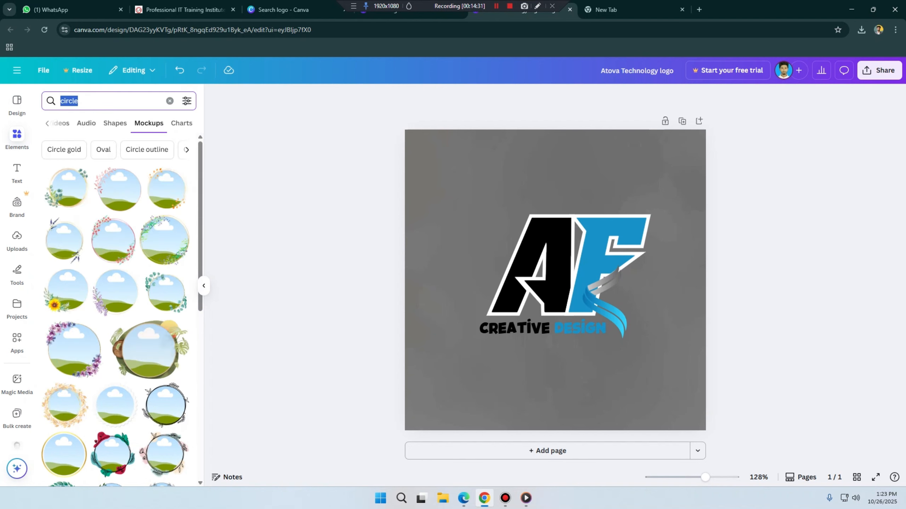
{"action": "type", "text": "mug"}
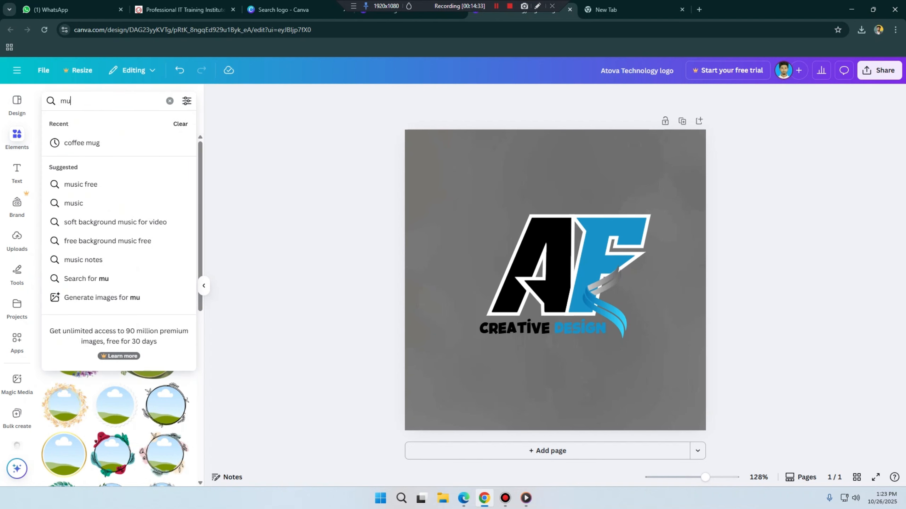
{"action": "key", "text": "Return"}
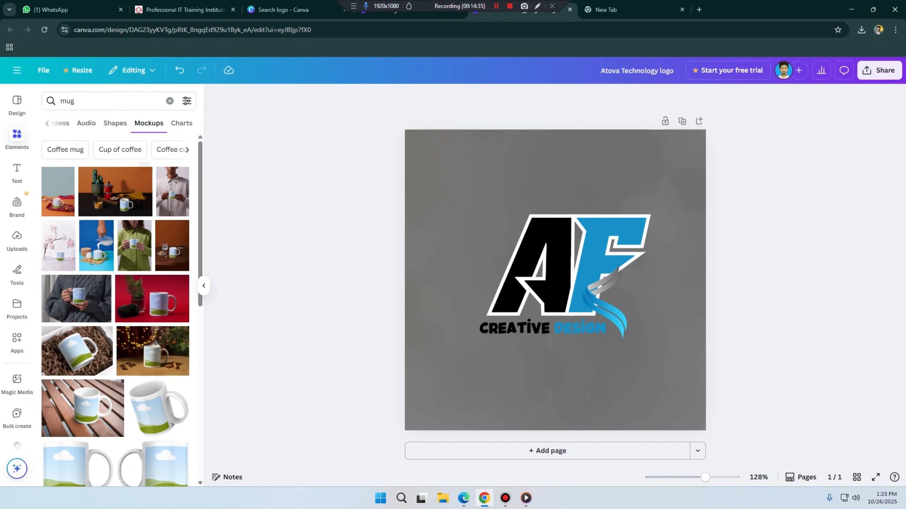
Step: Add the mockup of a white mug lying in brown shredded paper and move it to the page's upper-left area
{"action": "scroll", "coordinate": [115, 311], "scroll_direction": "down", "scroll_amount": 3}
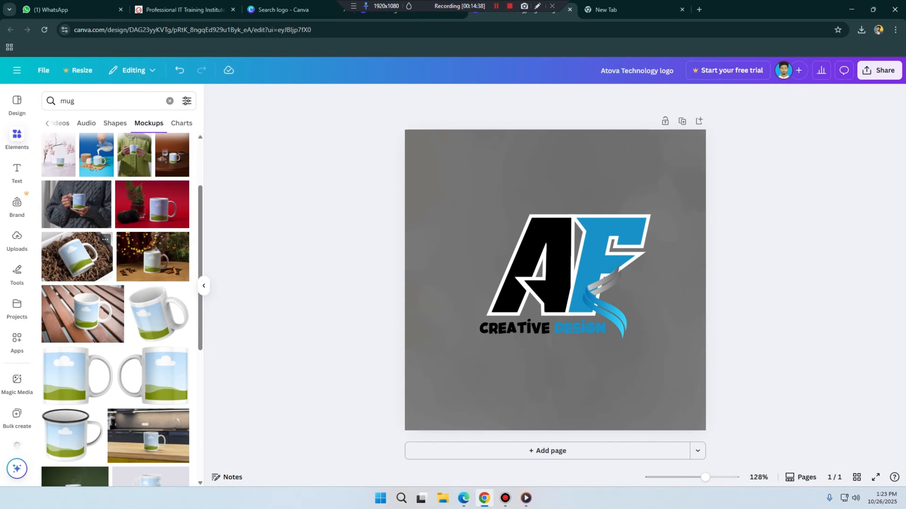
{"action": "left_click", "coordinate": [77, 256]}
{"action": "left_click_drag", "start_coordinate": [555, 280], "coordinate": [489, 187]}
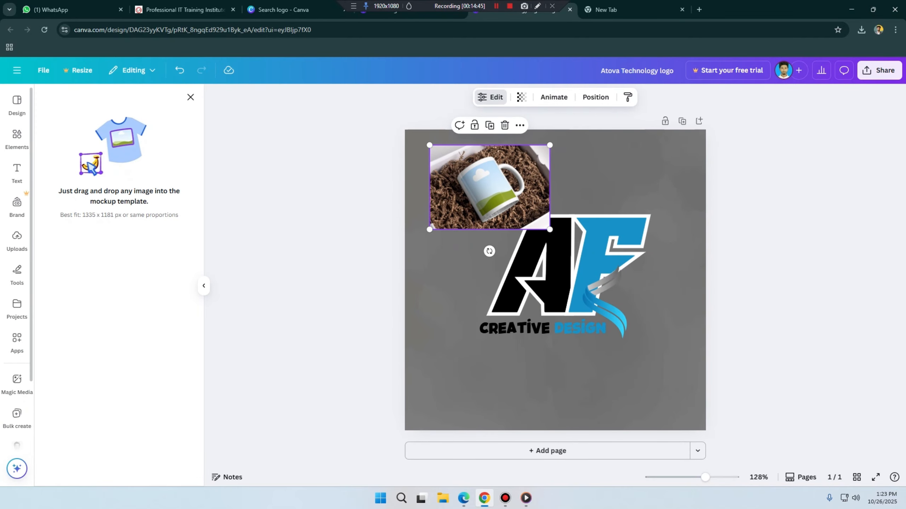
Step: Place the uploaded ATOVA Technology logo on the mug mockup and shift the mockup slightly left and down
{"action": "left_click", "coordinate": [17, 241]}
{"action": "scroll", "coordinate": [122, 265], "scroll_direction": "up", "scroll_amount": 1}
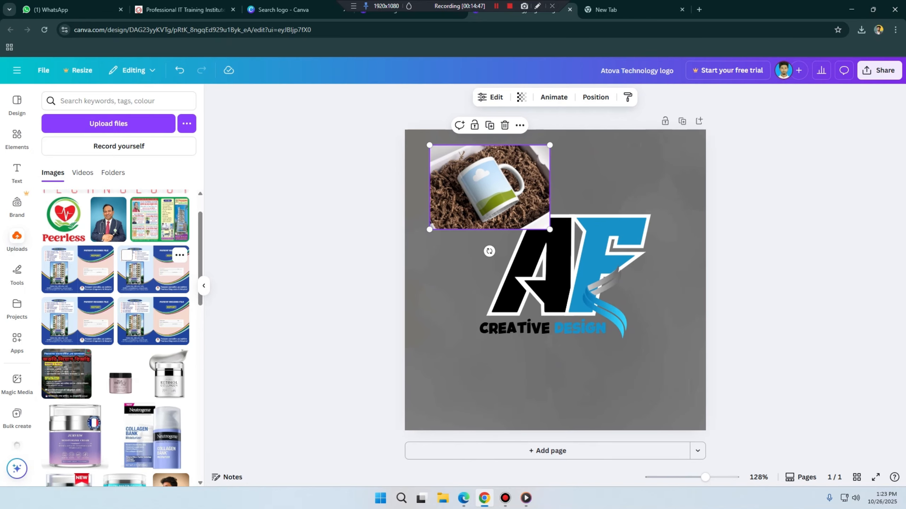
{"action": "mouse_move", "coordinate": [120, 216]}
{"action": "left_mouse_down"}
{"action": "mouse_move", "coordinate": [419, 204]}
{"action": "mouse_move", "coordinate": [487, 189]}
{"action": "mouse_move", "coordinate": [361, 180]}
{"action": "mouse_move", "coordinate": [122, 221]}
{"action": "mouse_move", "coordinate": [118, 214]}
{"action": "left_mouse_up"}
{"action": "left_click", "coordinate": [118, 214]}
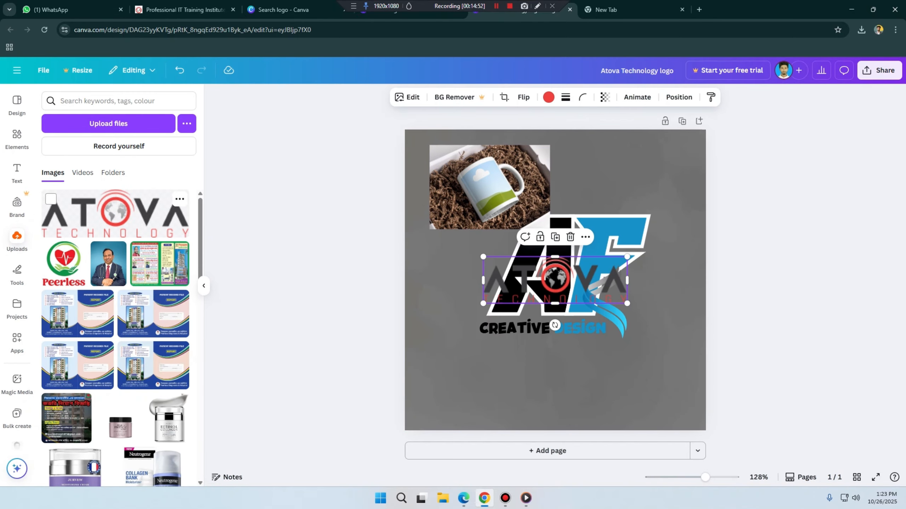
{"action": "left_click_drag", "start_coordinate": [555, 281], "coordinate": [489, 191]}
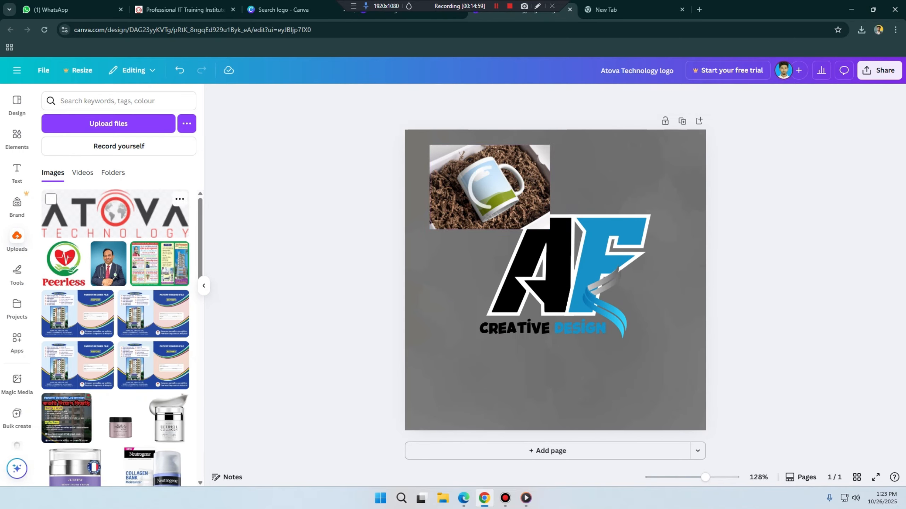
{"action": "left_click_drag", "start_coordinate": [115, 216], "coordinate": [489, 186]}
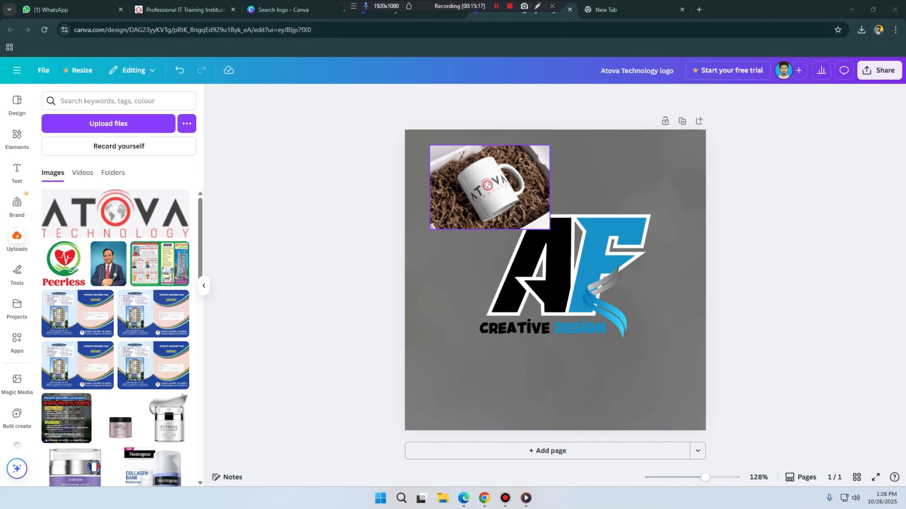
{"action": "left_click_drag", "start_coordinate": [490, 187], "coordinate": [474, 195]}
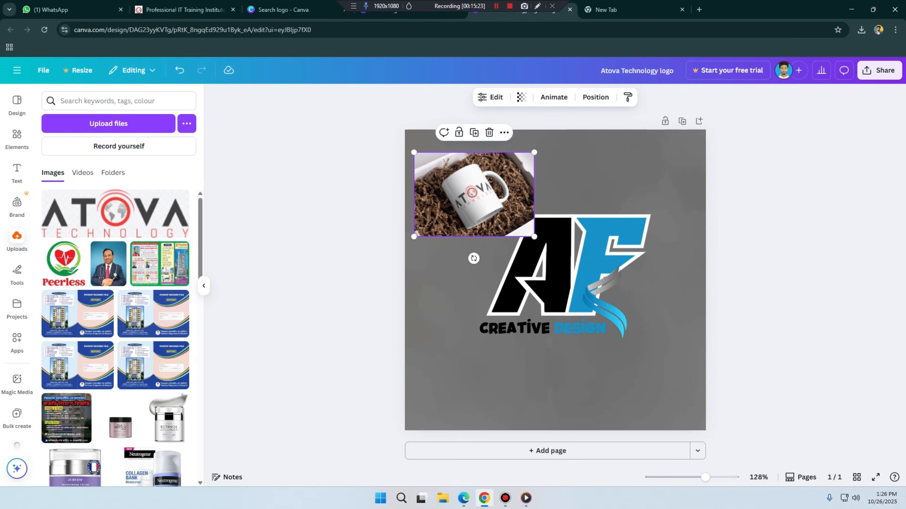
Step: Add the 8-second mug video mockup on a light grey background below the CREATIVE DESIGN text, and show the uploaded images
{"action": "left_click", "coordinate": [17, 137]}
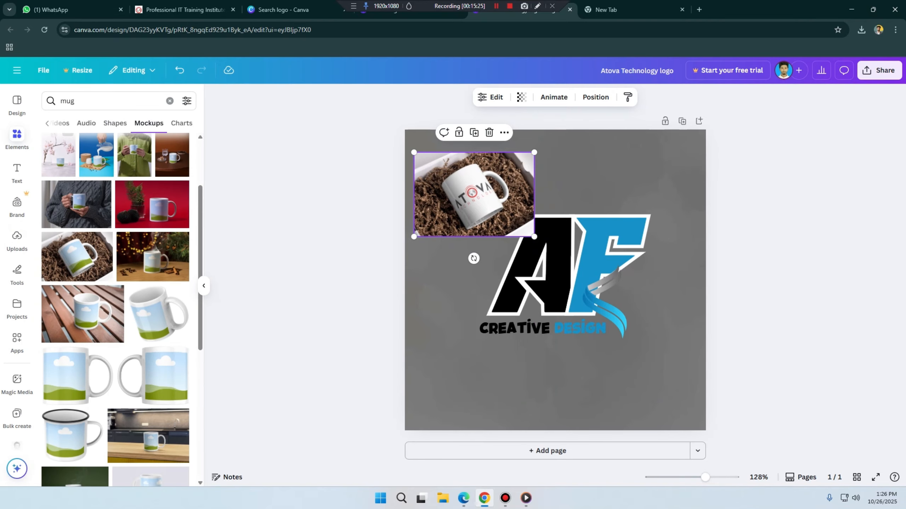
{"action": "scroll", "coordinate": [167, 185], "scroll_direction": "down", "scroll_amount": 7}
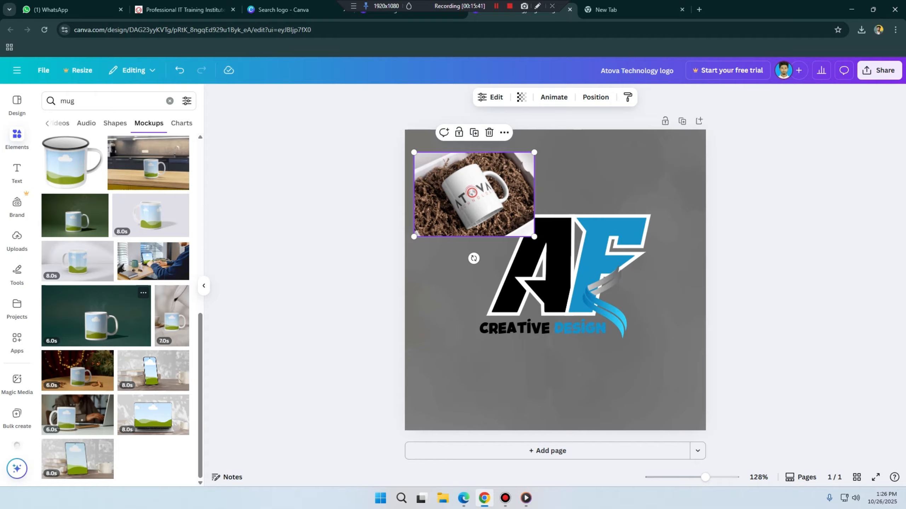
{"action": "scroll", "coordinate": [97, 306], "scroll_direction": "up", "scroll_amount": 3}
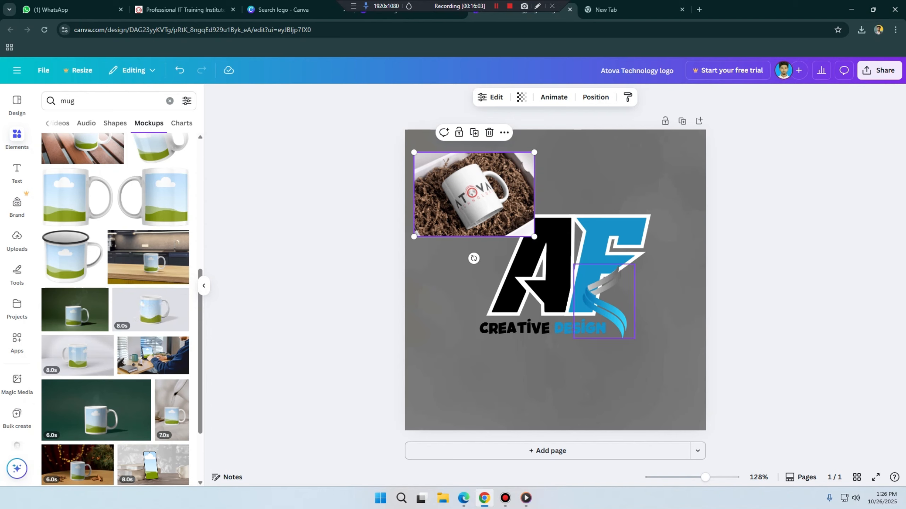
{"action": "left_click", "coordinate": [161, 307]}
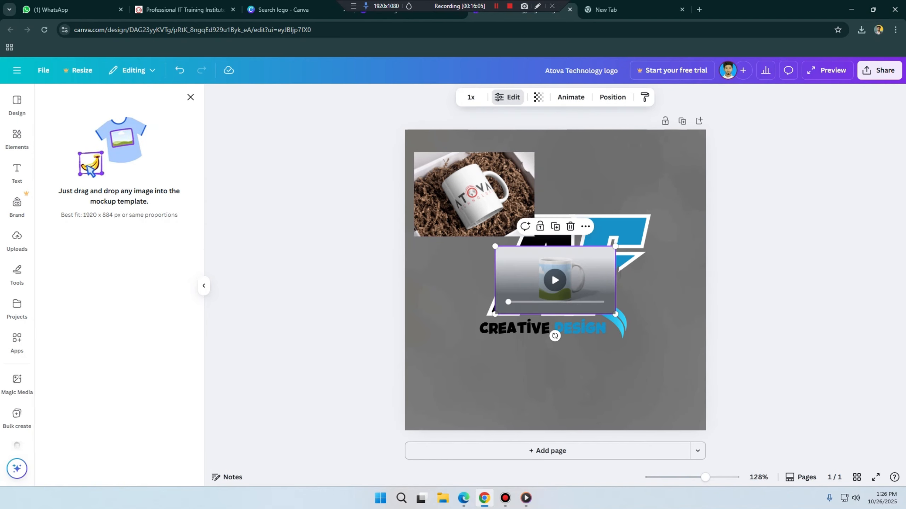
{"action": "left_click_drag", "start_coordinate": [555, 280], "coordinate": [518, 379]}
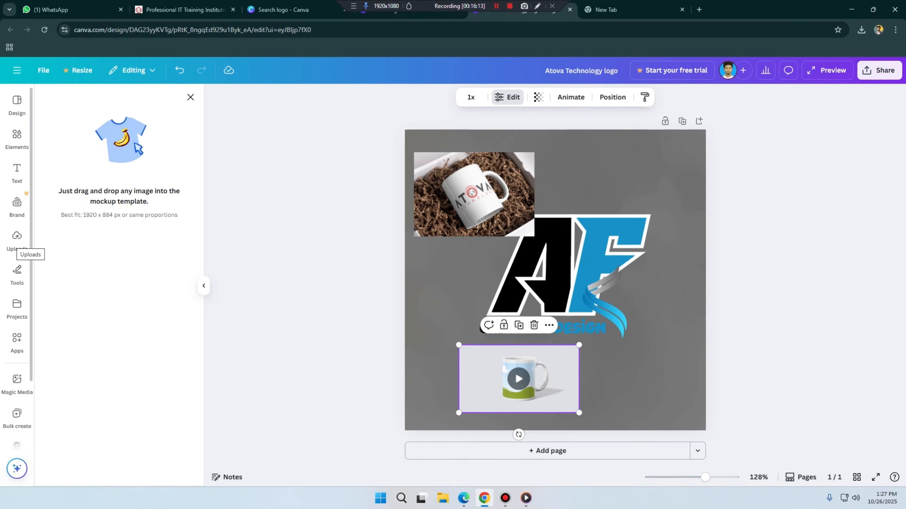
{"action": "left_click", "coordinate": [16, 238]}
{"action": "left_click", "coordinate": [108, 124]}
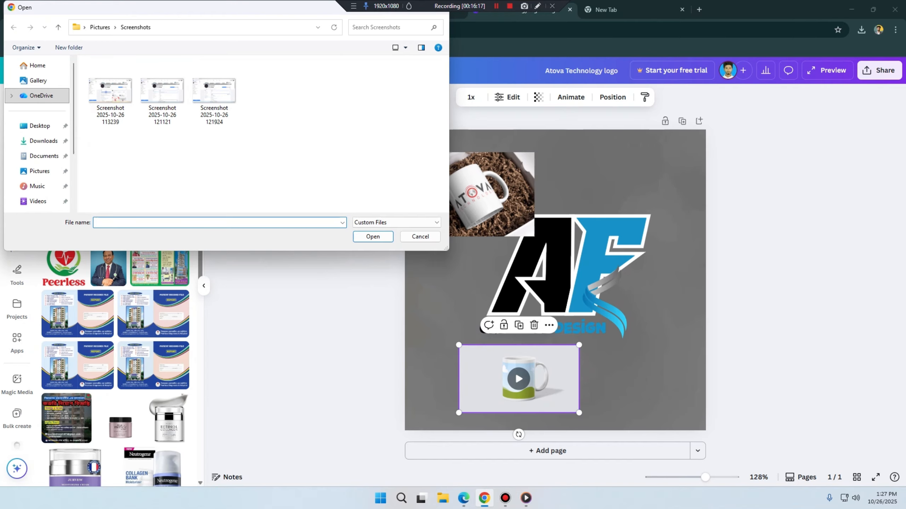
{"action": "left_click", "coordinate": [43, 141]}
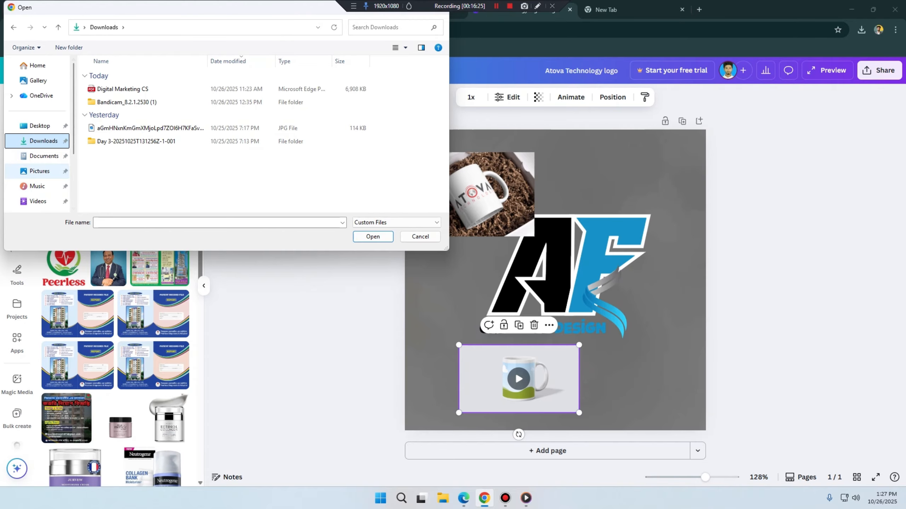
{"action": "left_click", "coordinate": [236, 128]}
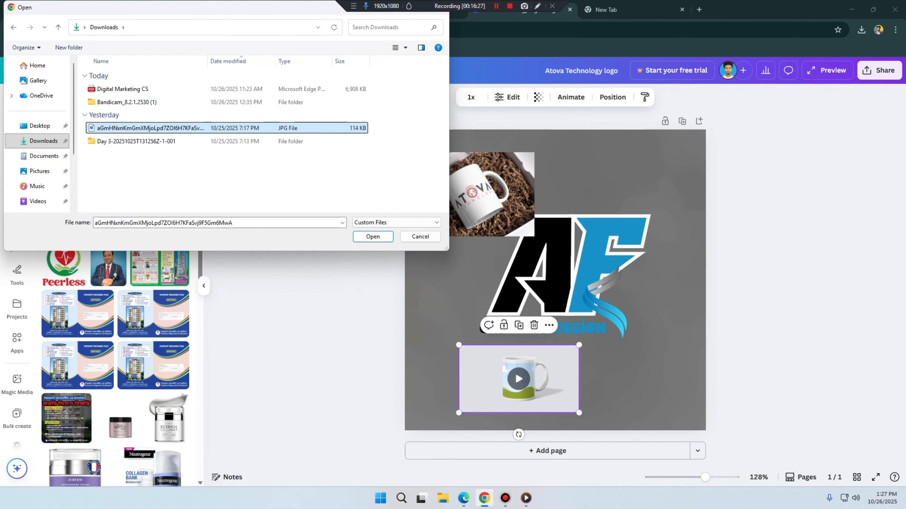
{"action": "left_click", "coordinate": [419, 237]}
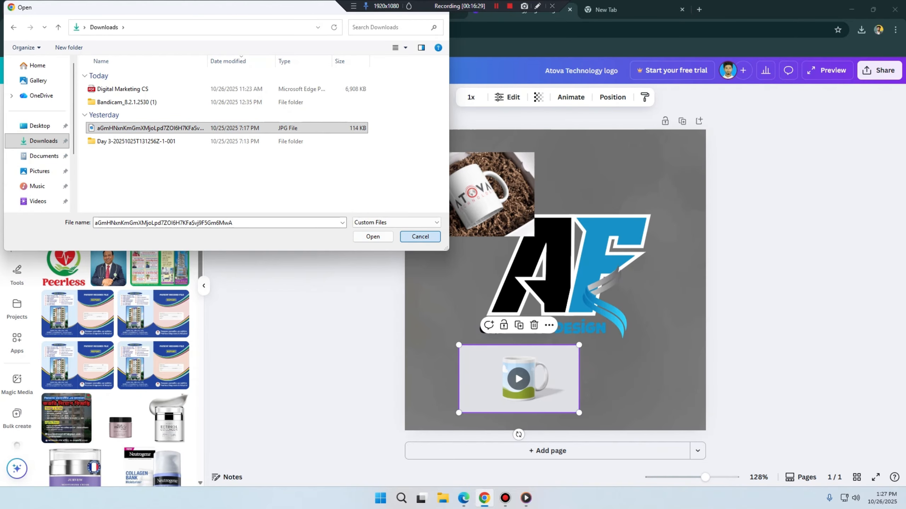
Step: Place the ATOVA Technology logo on the video mug mockup, enlarge it across the lower half of the page, and play it
{"action": "left_click_drag", "start_coordinate": [114, 214], "coordinate": [549, 380]}
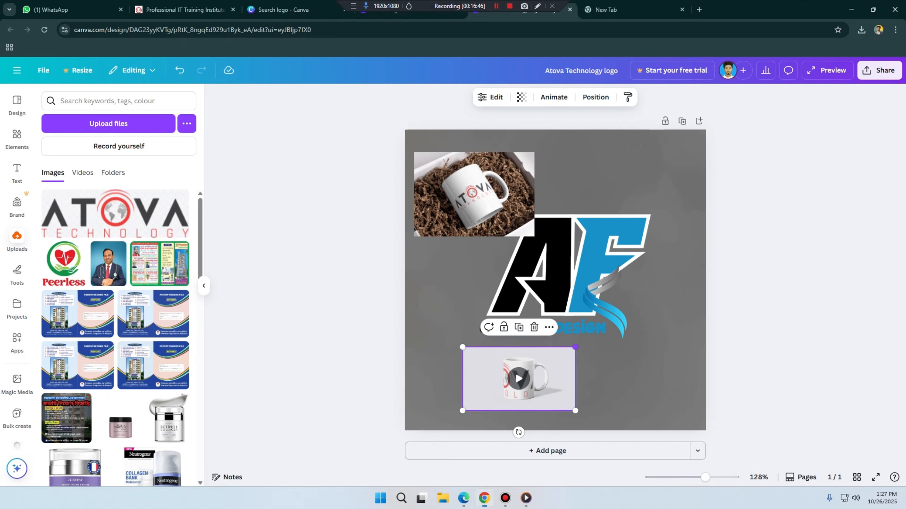
{"action": "left_click_drag", "start_coordinate": [575, 347], "coordinate": [669, 294]}
{"action": "left_click_drag", "start_coordinate": [463, 410], "coordinate": [419, 434]}
{"action": "left_click_drag", "start_coordinate": [544, 362], "coordinate": [541, 342]}
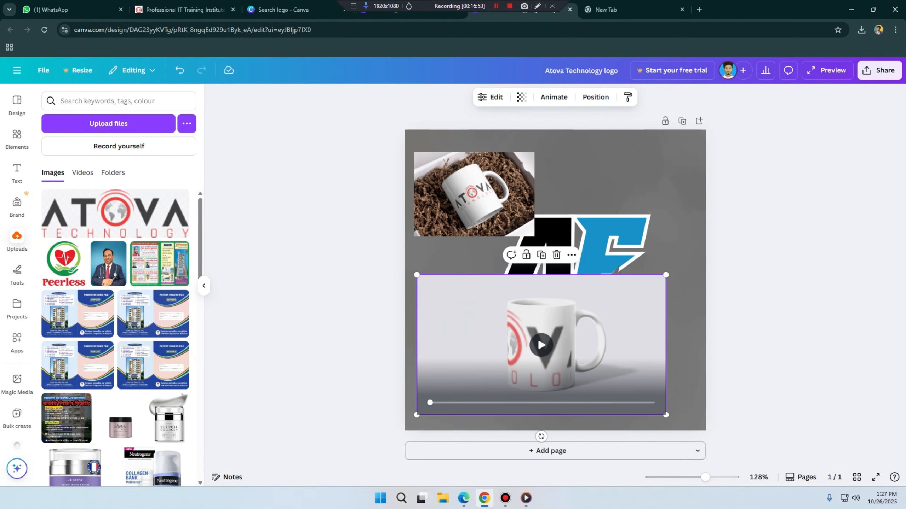
{"action": "left_click", "coordinate": [541, 344]}
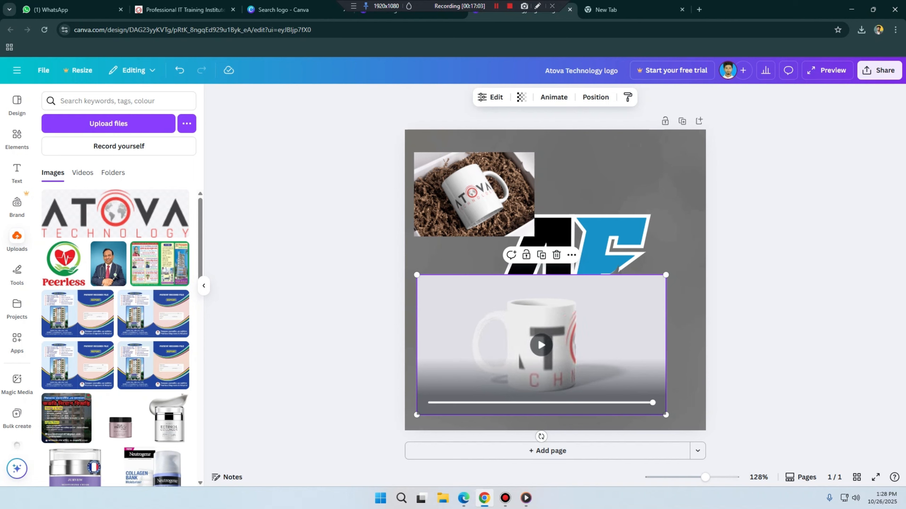
Step: Fit the whole logo within the video mug's print area and recolour the mug with the dark grey document colour
{"action": "left_click", "coordinate": [491, 97]}
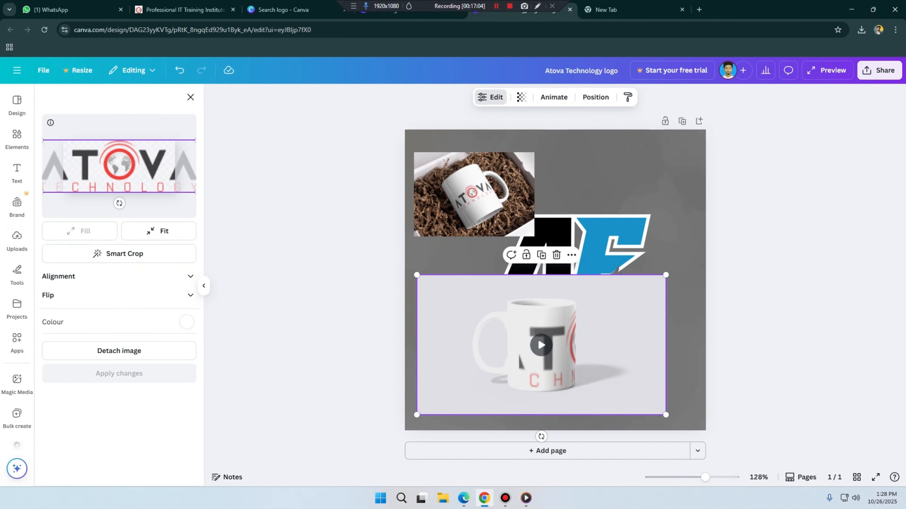
{"action": "left_click_drag", "start_coordinate": [120, 166], "coordinate": [136, 166]}
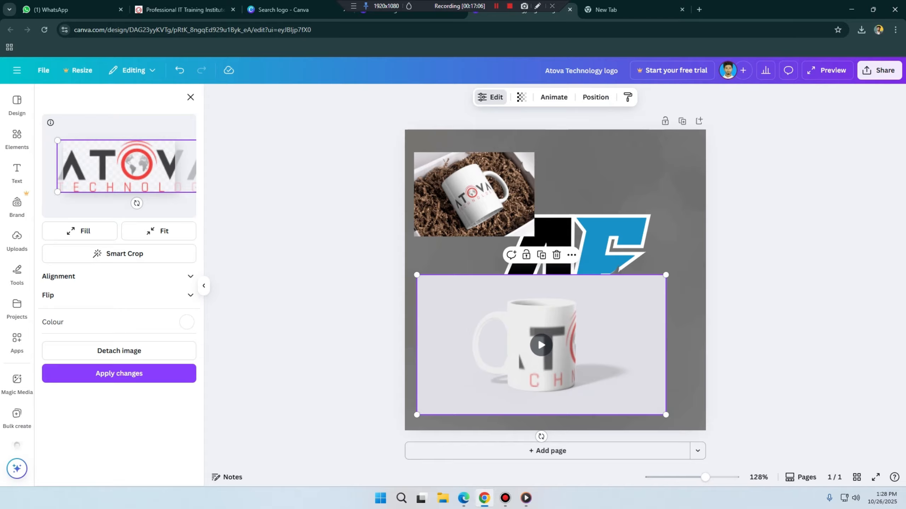
{"action": "left_click", "coordinate": [159, 231]}
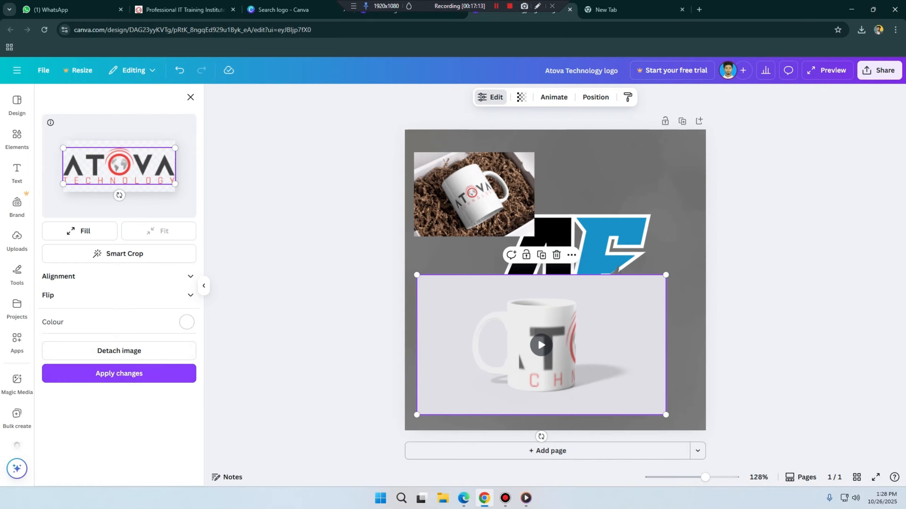
{"action": "left_click", "coordinate": [186, 322]}
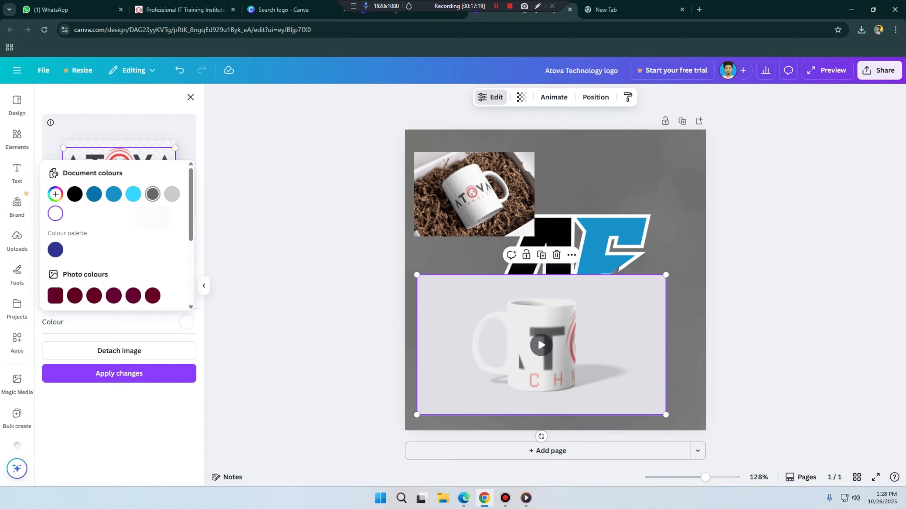
{"action": "left_click", "coordinate": [152, 194]}
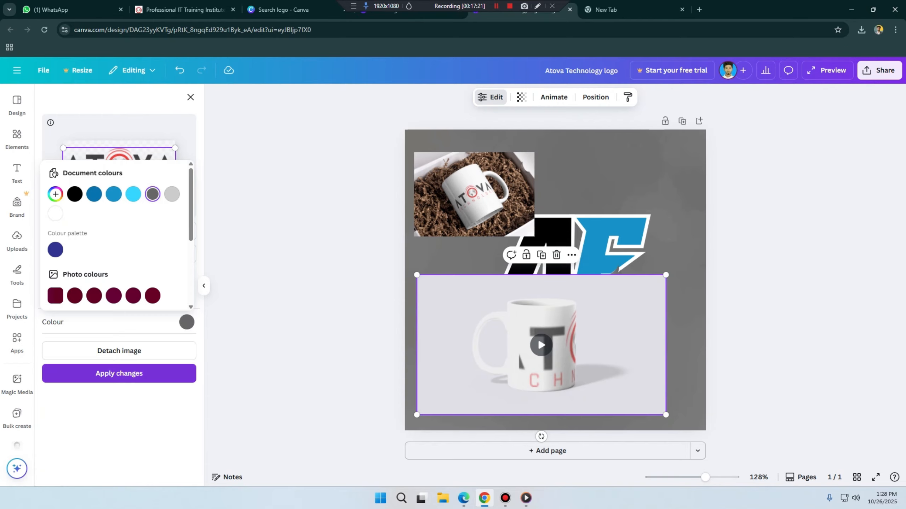
{"action": "left_click", "coordinate": [119, 373]}
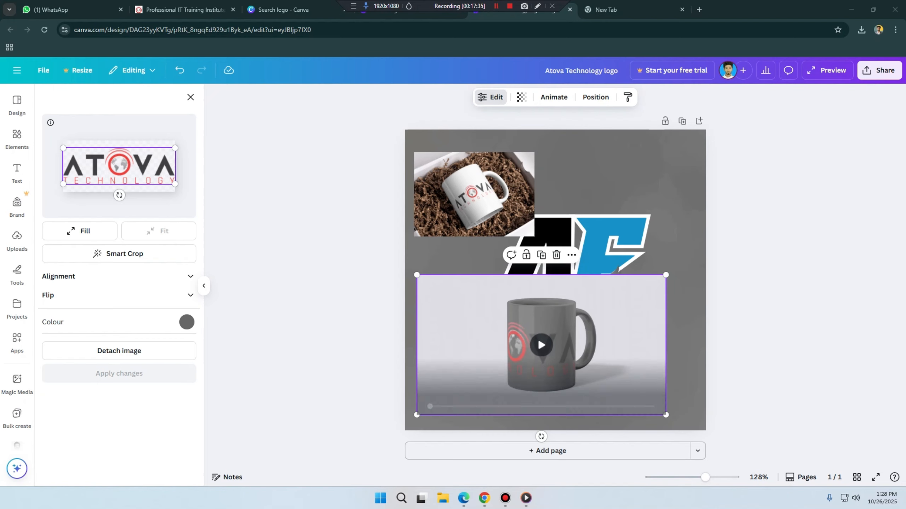
Step: Recolour the video mug with the darker blue document colour and play the mockup
{"action": "left_click", "coordinate": [187, 322]}
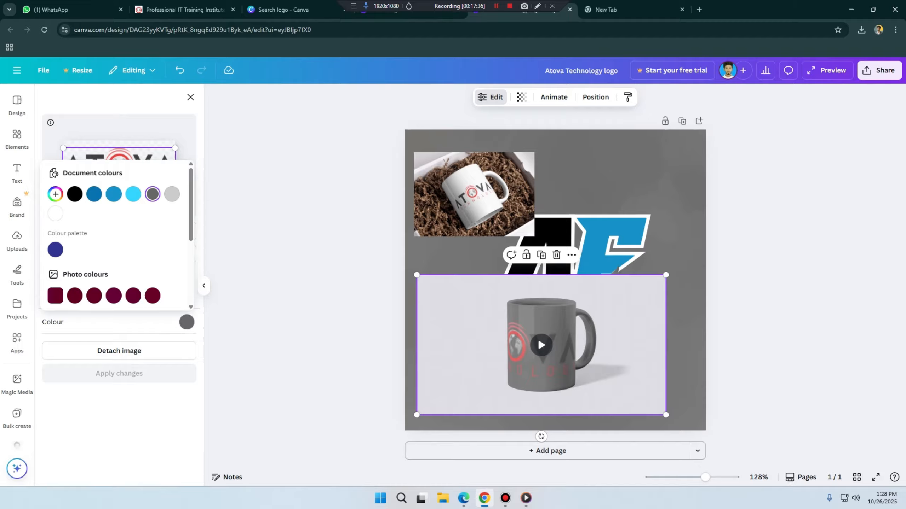
{"action": "left_click", "coordinate": [133, 296]}
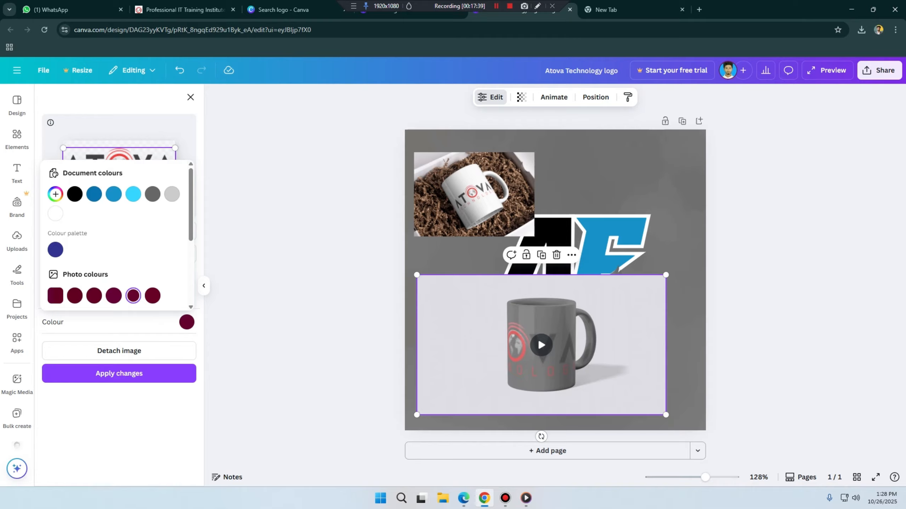
{"action": "left_click", "coordinate": [94, 194]}
{"action": "left_click", "coordinate": [119, 374]}
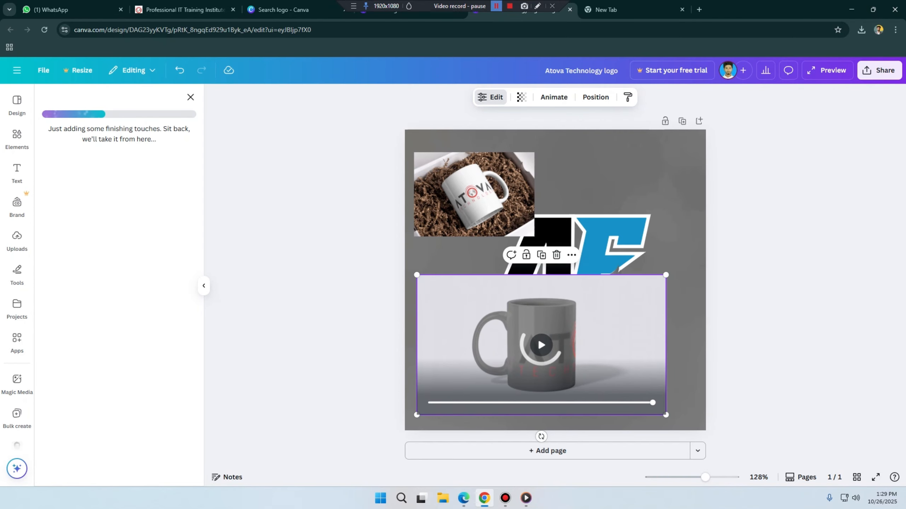
{"action": "left_click", "coordinate": [542, 345]}
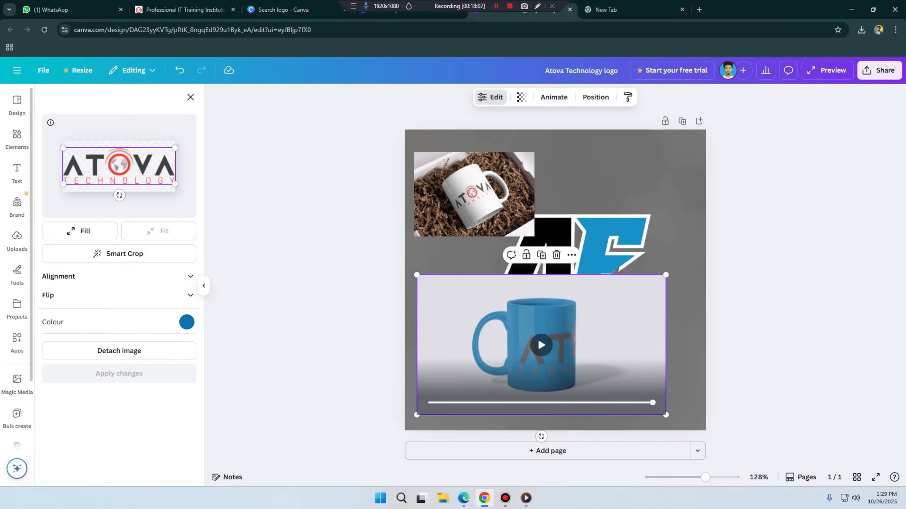
Step: Search the elements for mug and look through the frame, chart and mockup results
{"action": "left_click", "coordinate": [17, 138]}
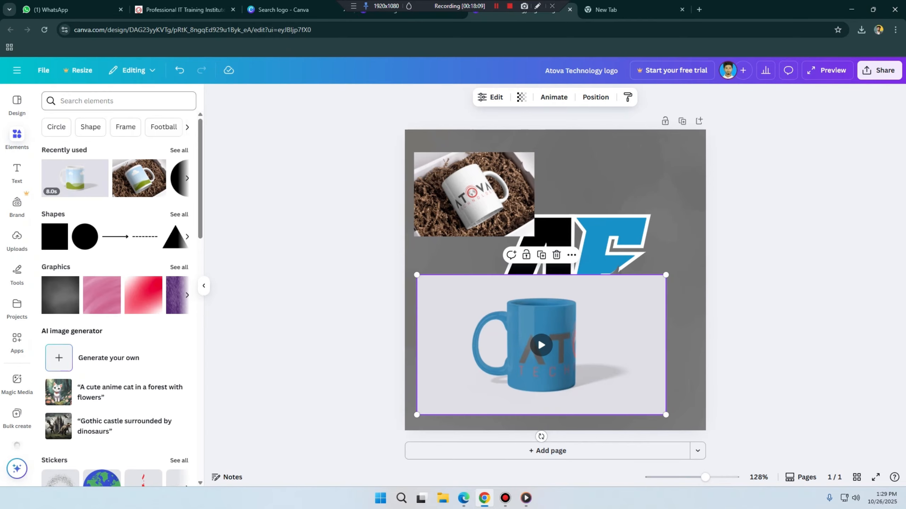
{"action": "left_click", "coordinate": [110, 101]}
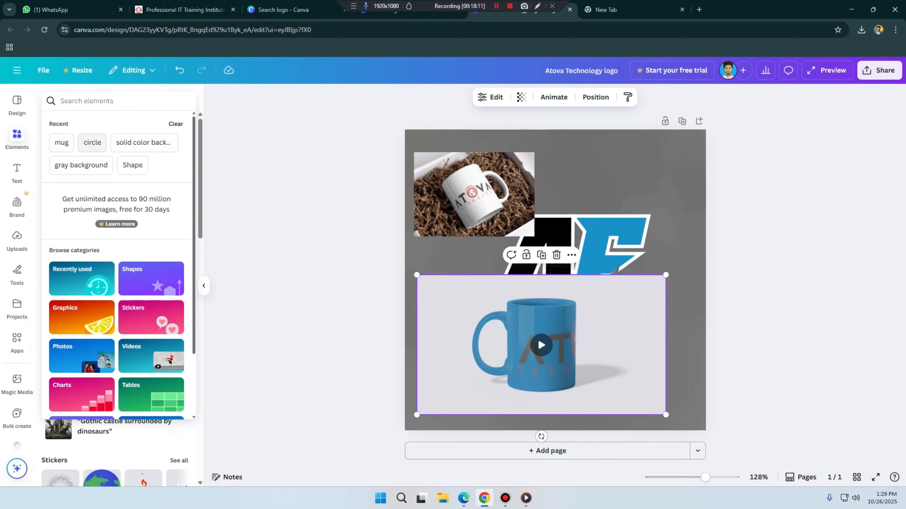
{"action": "left_click", "coordinate": [61, 142]}
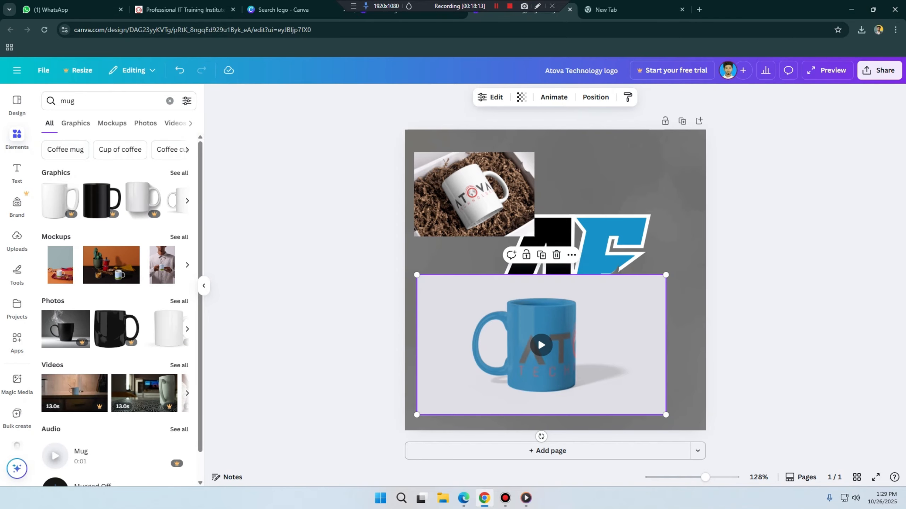
{"action": "left_click", "coordinate": [190, 124]}
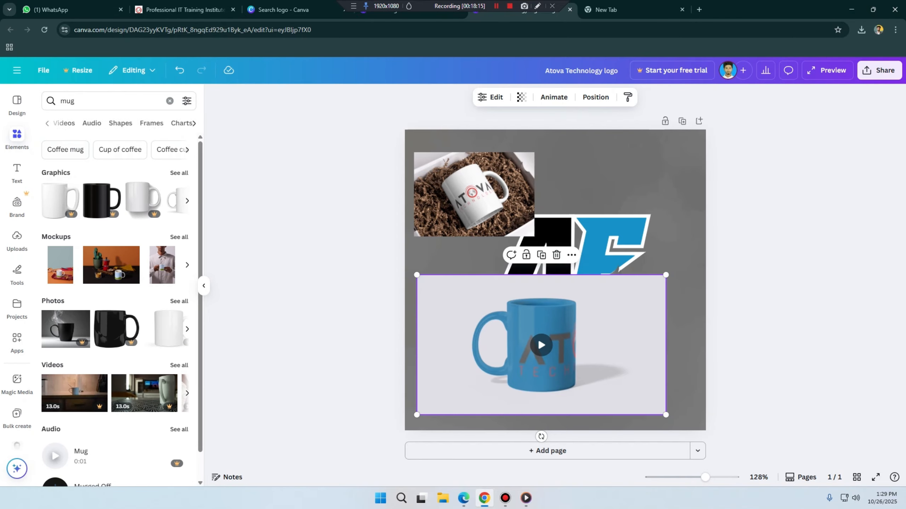
{"action": "left_click", "coordinate": [151, 123]}
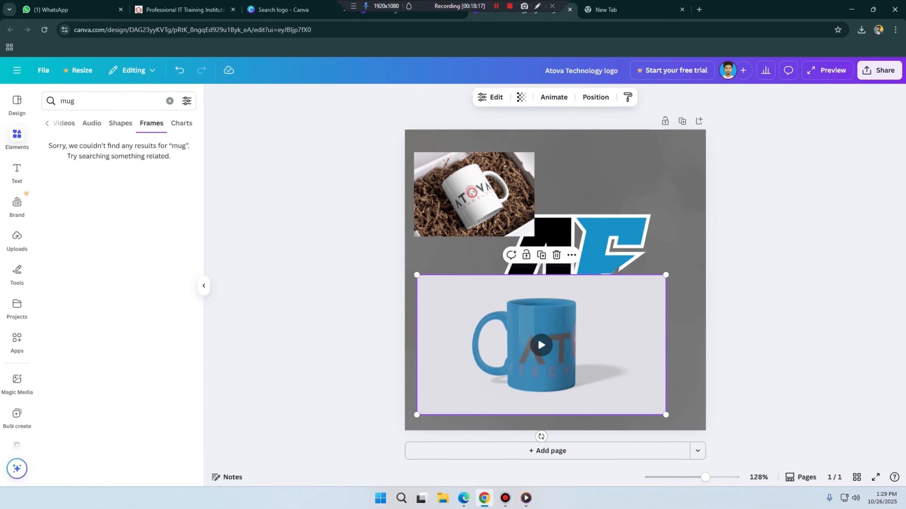
{"action": "left_click", "coordinate": [182, 123]}
{"action": "left_click", "coordinate": [47, 123]}
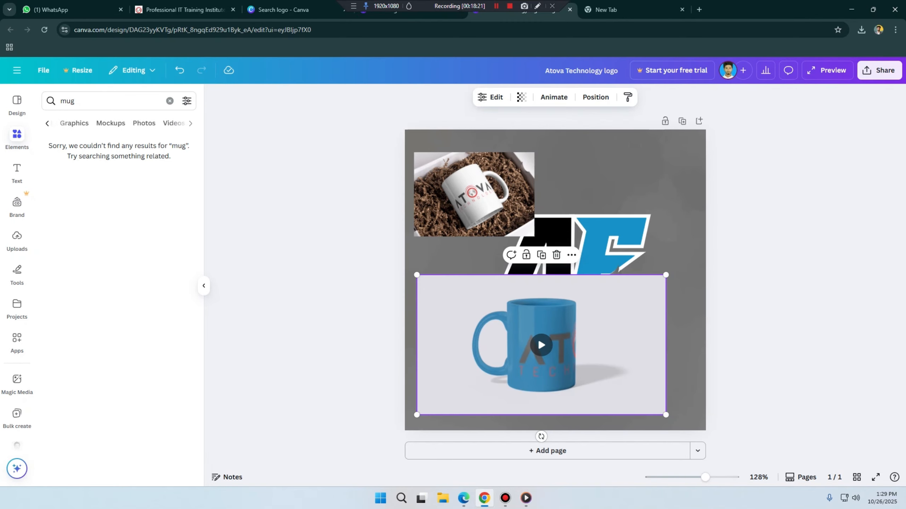
{"action": "left_click", "coordinate": [112, 123]}
{"action": "scroll", "coordinate": [115, 310], "scroll_direction": "down", "scroll_amount": 5}
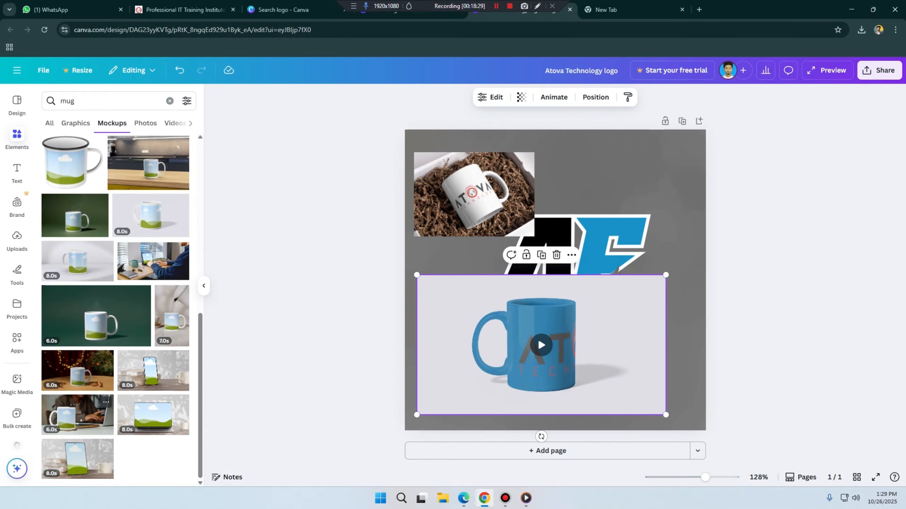
Step: Search the mockups for tshirt
{"action": "double_click", "coordinate": [67, 101]}
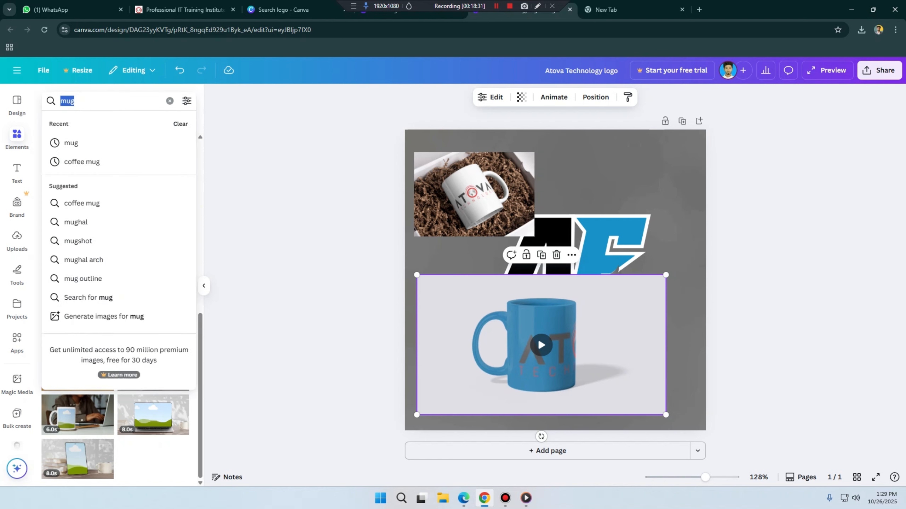
{"action": "type", "text": "tshirt"}
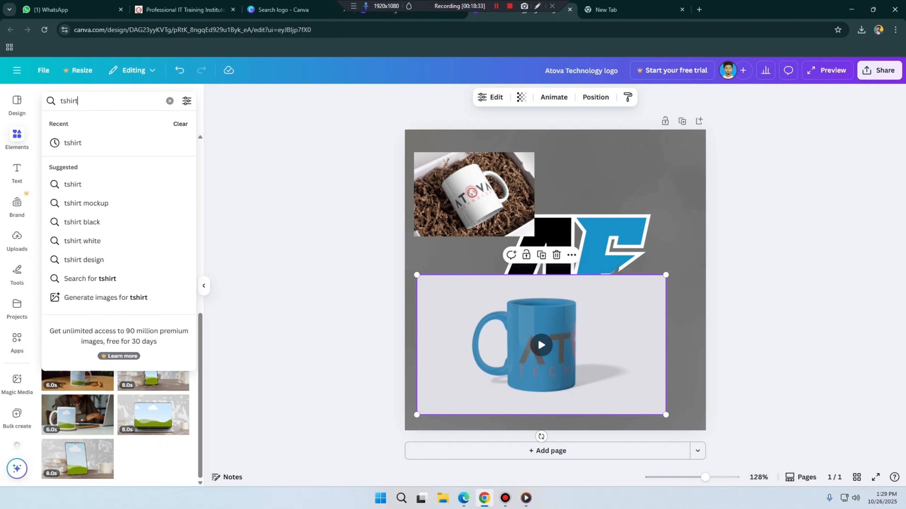
{"action": "key", "text": "Return"}
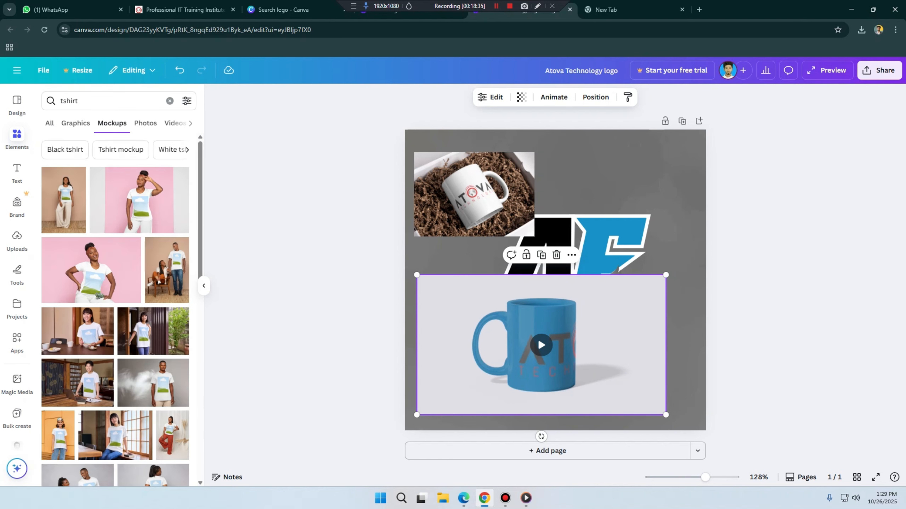
Step: Delete the blue mug video mockup and the white mug image mockup from the page
{"action": "left_click", "coordinate": [542, 345]}
{"action": "left_click", "coordinate": [542, 345]}
{"action": "key", "text": "Delete"}
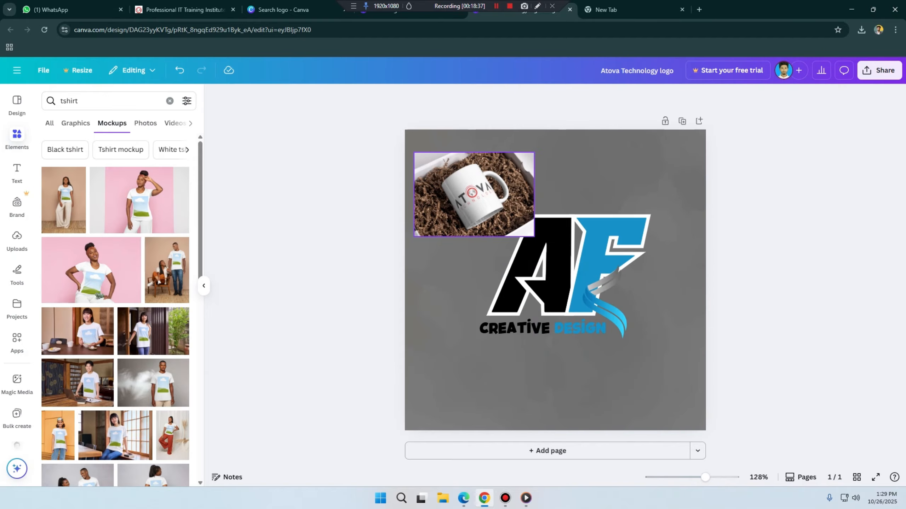
{"action": "left_click", "coordinate": [474, 194]}
{"action": "key", "text": "Delete"}
Step: Add the T-shirt mockup of the woman on the street beside the beige wall and place the ATOVA Technology logo on the shirt
{"action": "scroll", "coordinate": [153, 332], "scroll_direction": "down", "scroll_amount": 3}
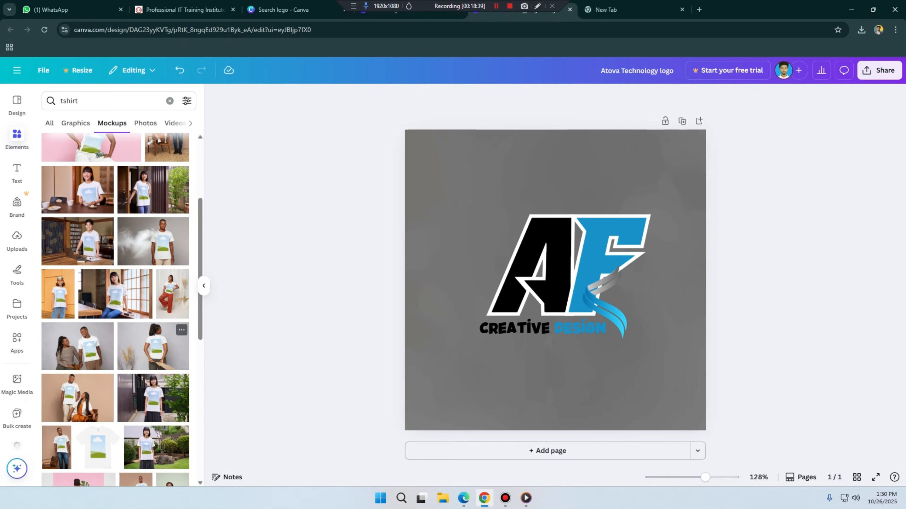
{"action": "scroll", "coordinate": [154, 332], "scroll_direction": "down", "scroll_amount": 2}
{"action": "scroll", "coordinate": [153, 332], "scroll_direction": "down", "scroll_amount": 3}
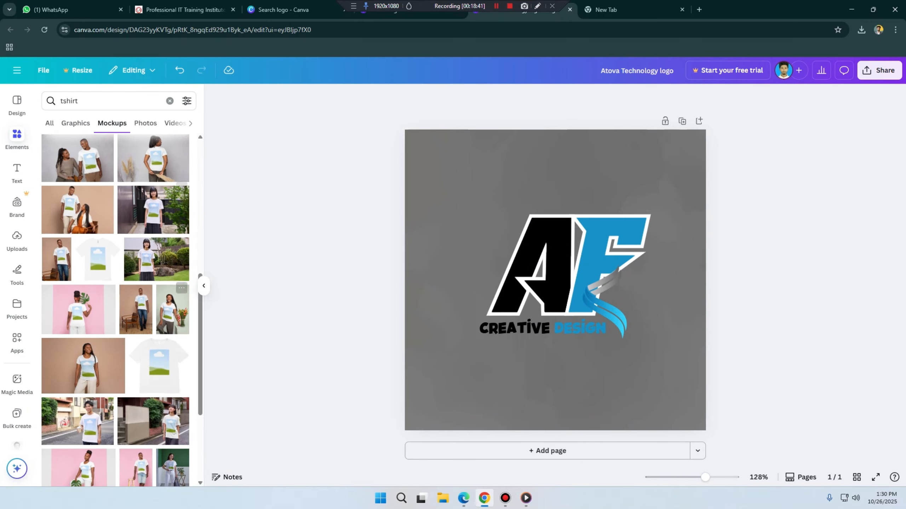
{"action": "scroll", "coordinate": [154, 332], "scroll_direction": "down", "scroll_amount": 3}
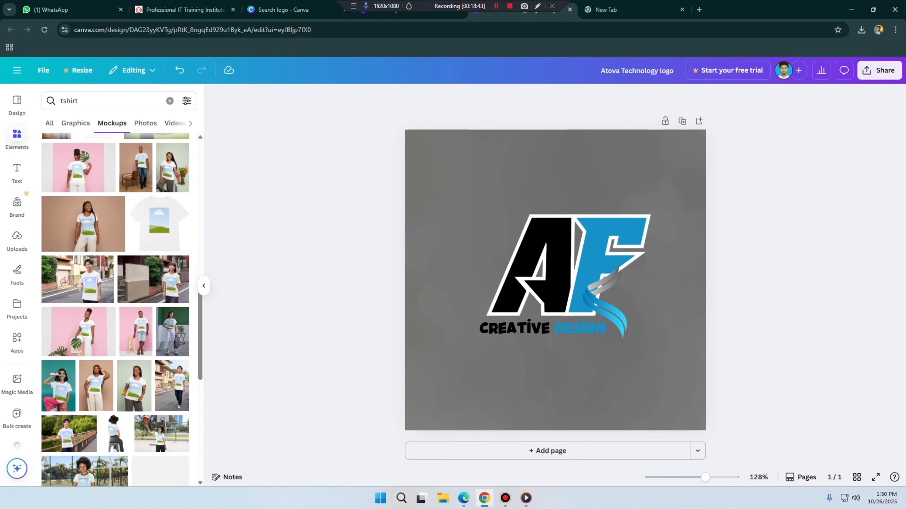
{"action": "left_click", "coordinate": [153, 280]}
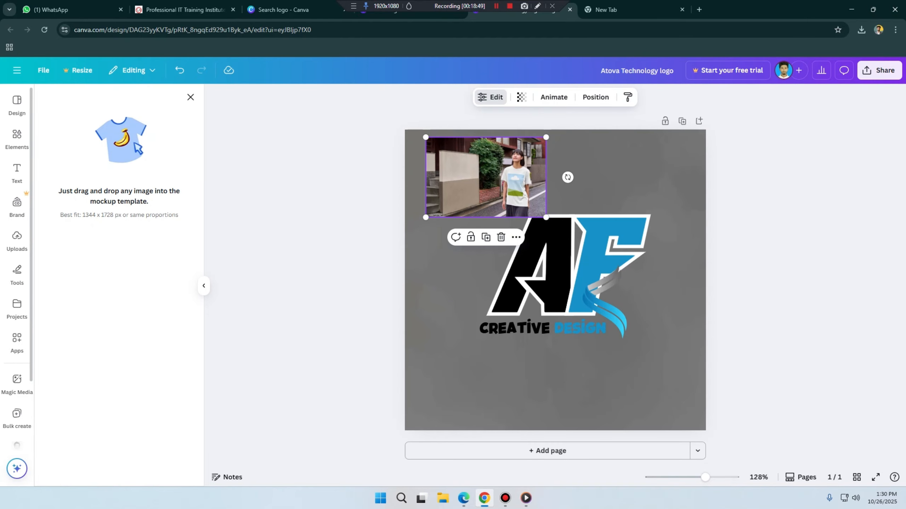
{"action": "left_click", "coordinate": [17, 241]}
{"action": "left_click_drag", "start_coordinate": [116, 213], "coordinate": [487, 178]}
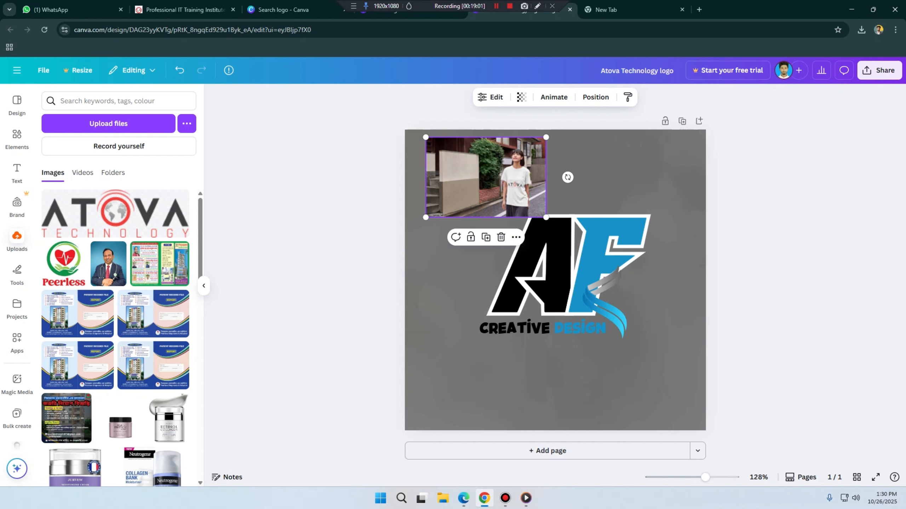
Step: Enlarge the T-shirt mockup across the upper half of the page and delete it
{"action": "left_click_drag", "start_coordinate": [425, 218], "coordinate": [293, 305]}
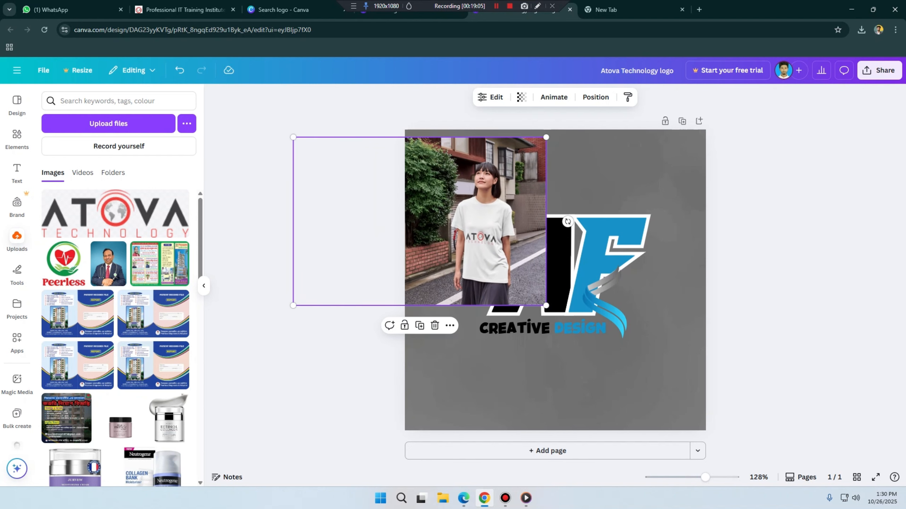
{"action": "left_click_drag", "start_coordinate": [464, 237], "coordinate": [586, 230]}
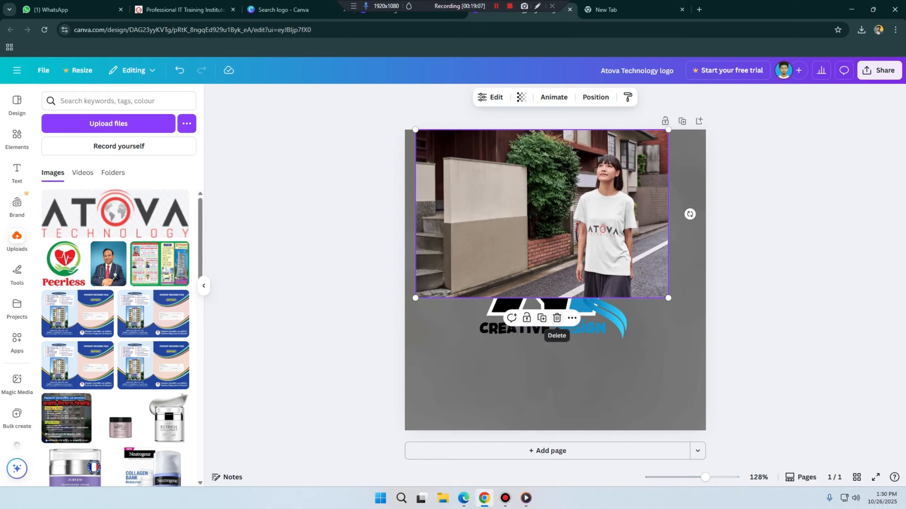
{"action": "left_click", "coordinate": [556, 318]}
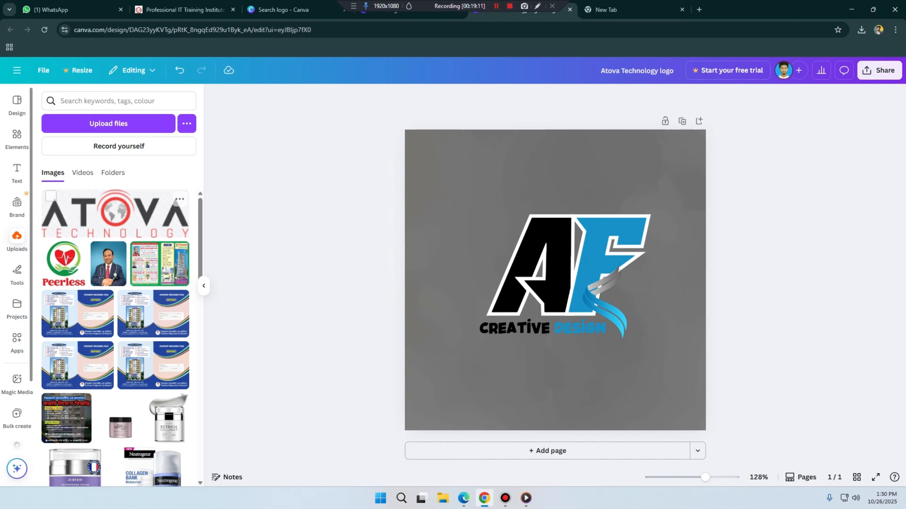
Step: Search the shapes for line, add the double-headed arrow line and place it above the AF logo
{"action": "left_click", "coordinate": [17, 137]}
{"action": "left_click_drag", "start_coordinate": [104, 101], "coordinate": [20, 101]}
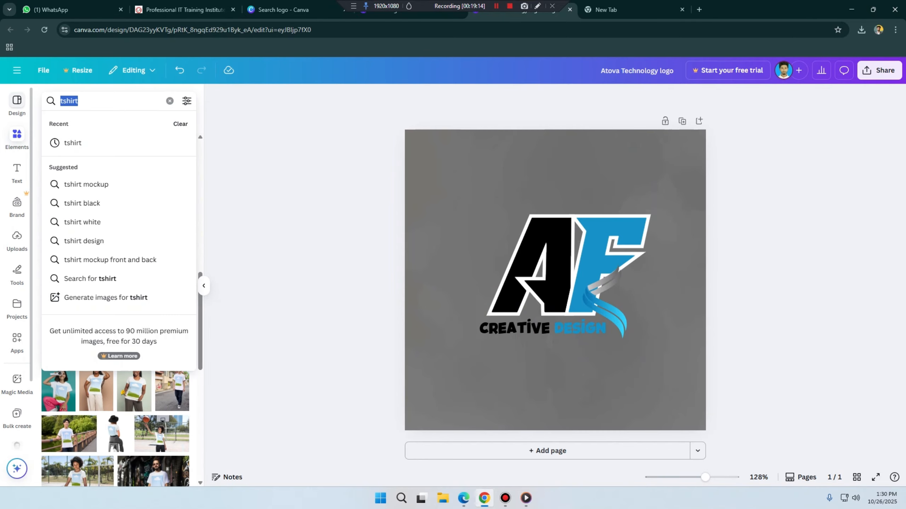
{"action": "type", "text": "line"}
{"action": "key", "text": "Return"}
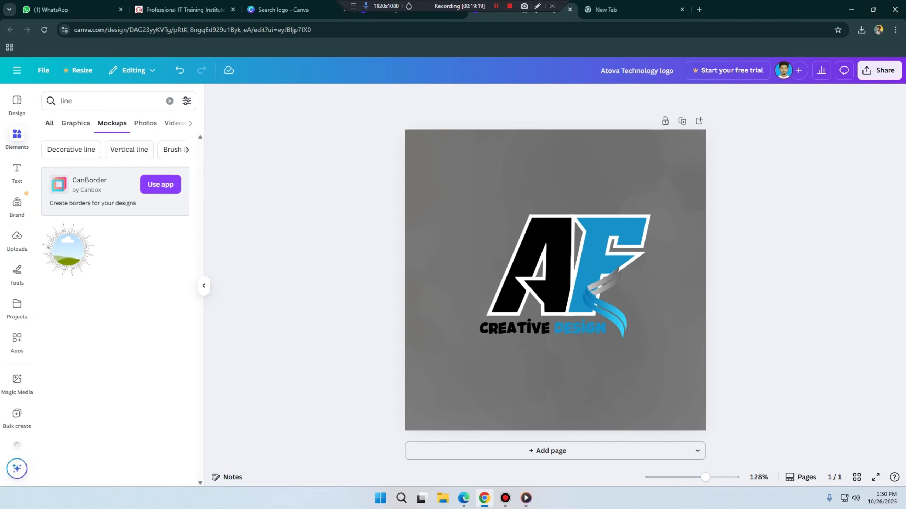
{"action": "left_click", "coordinate": [49, 123]}
{"action": "left_click", "coordinate": [73, 124]}
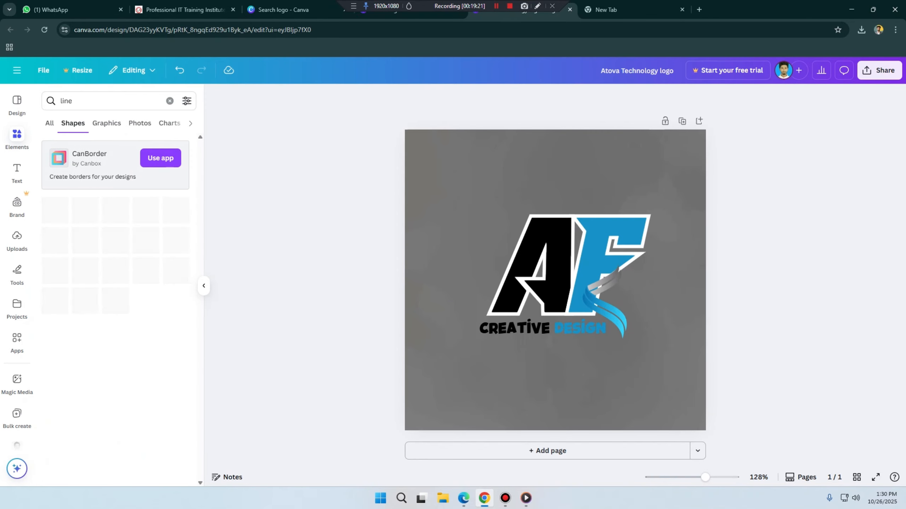
{"action": "left_click", "coordinate": [85, 241]}
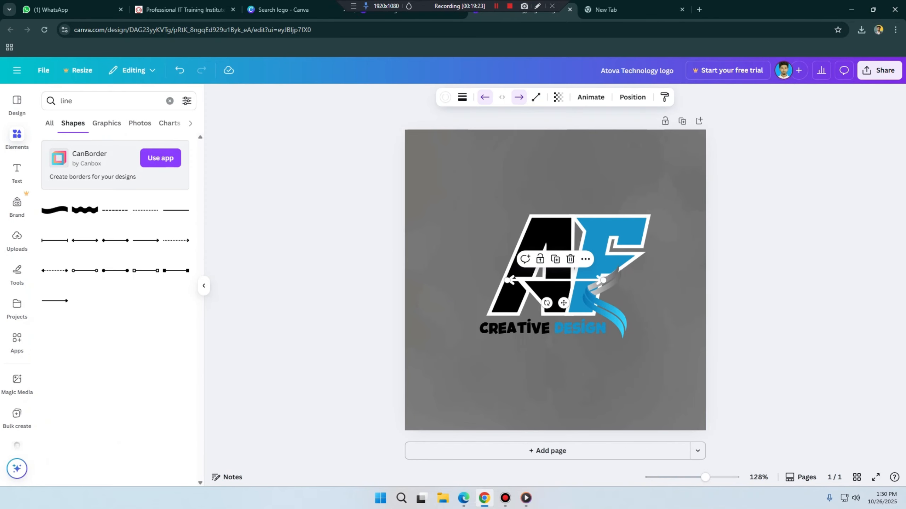
{"action": "left_click_drag", "start_coordinate": [555, 280], "coordinate": [551, 187]}
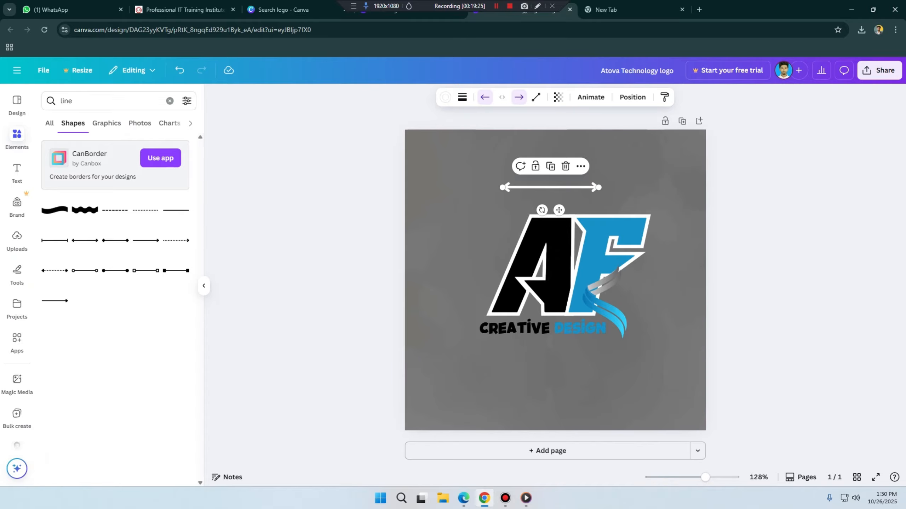
Step: Search the graphics for glow and add the soft white glow over the AF logo
{"action": "double_click", "coordinate": [81, 100]}
{"action": "type", "text": "glow"}
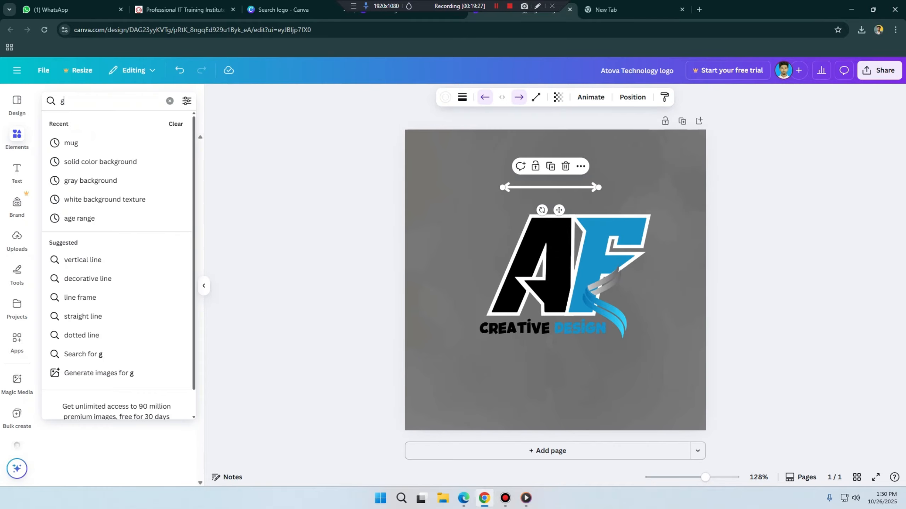
{"action": "key", "text": "Return"}
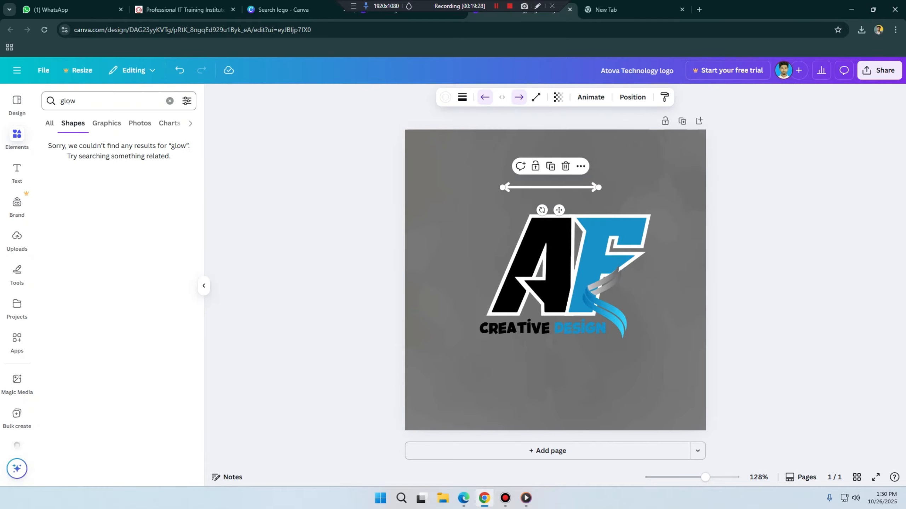
{"action": "left_click", "coordinate": [50, 124]}
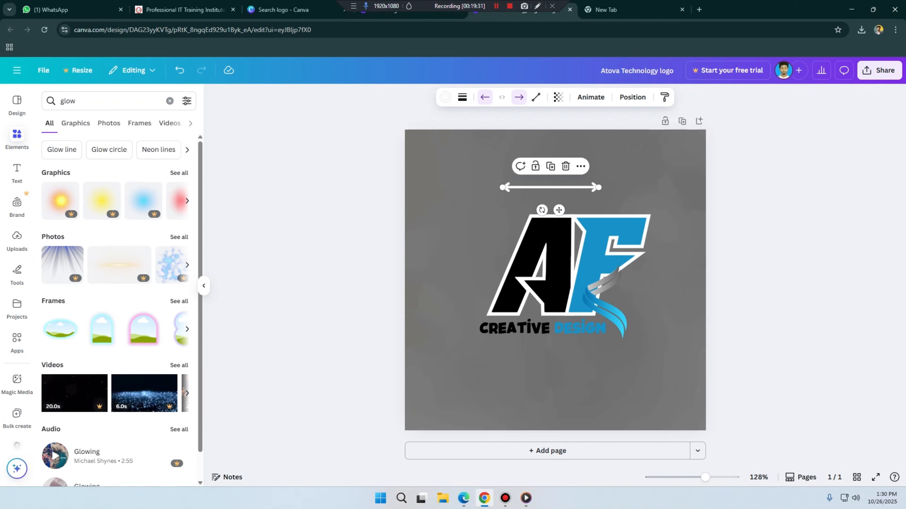
{"action": "left_click", "coordinate": [140, 123]}
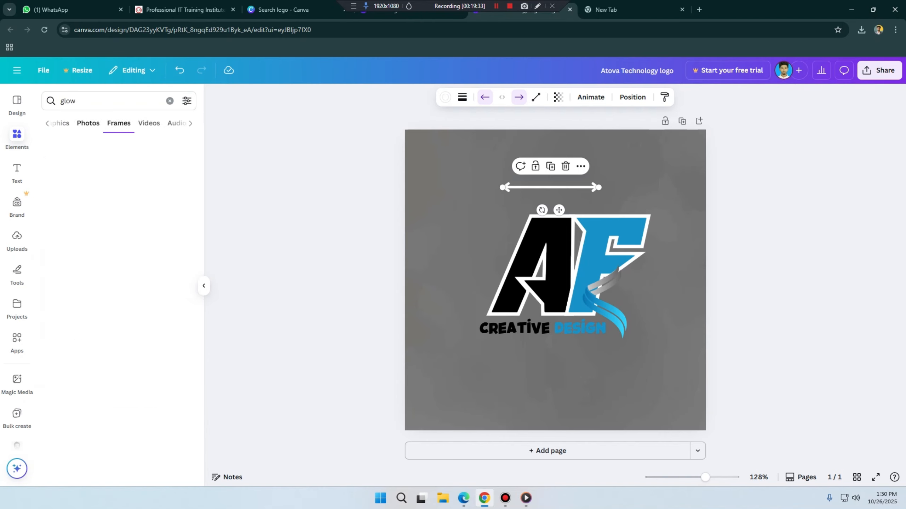
{"action": "left_click", "coordinate": [88, 123]}
{"action": "left_click", "coordinate": [76, 123]}
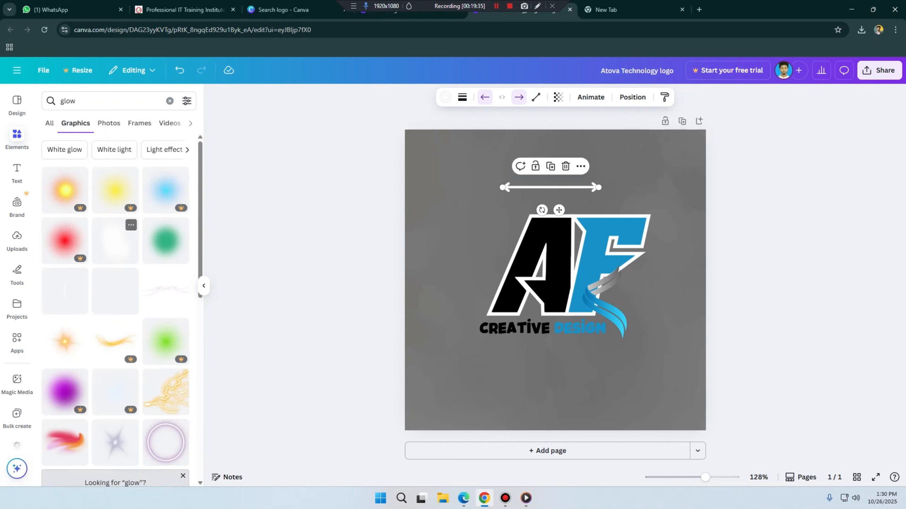
{"action": "left_click", "coordinate": [115, 241]}
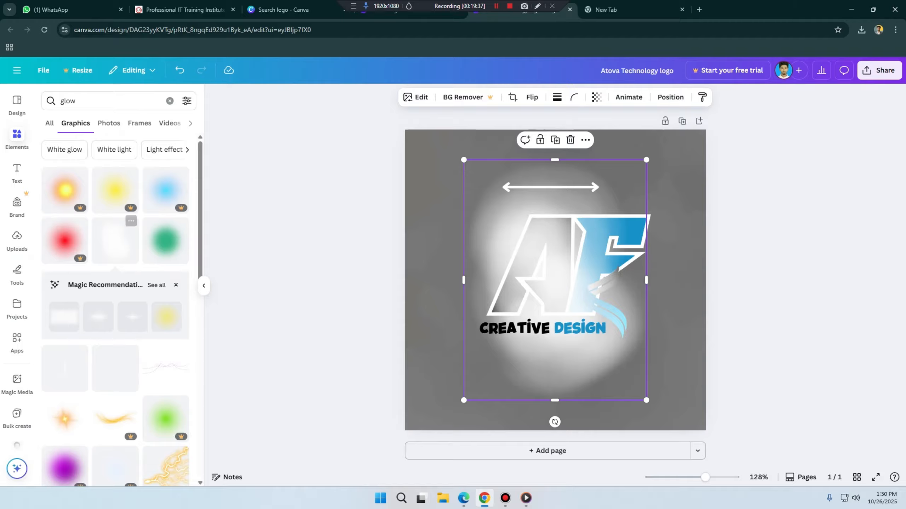
Step: Add the green glowing particle ring over the AF logo and shift it slightly up
{"action": "scroll", "coordinate": [115, 241], "scroll_direction": "down", "scroll_amount": 8}
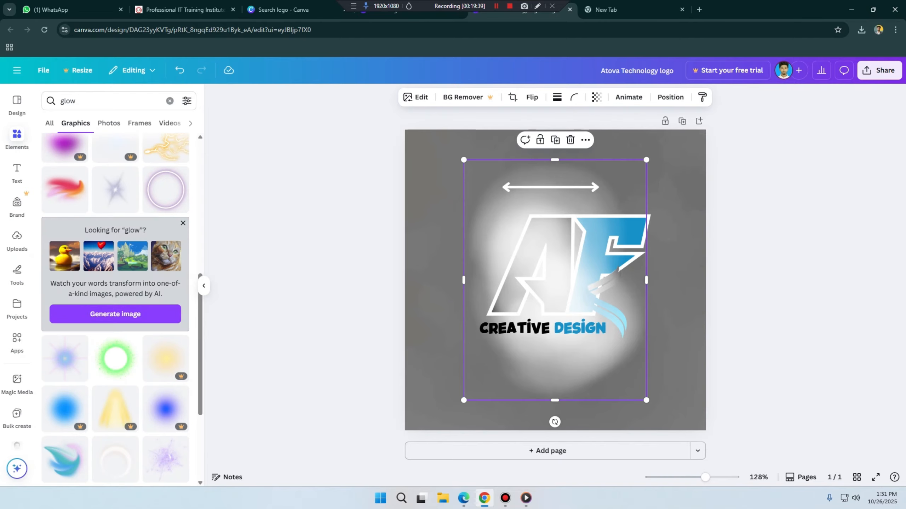
{"action": "scroll", "coordinate": [115, 264], "scroll_direction": "down", "scroll_amount": 3}
{"action": "left_click", "coordinate": [115, 263]}
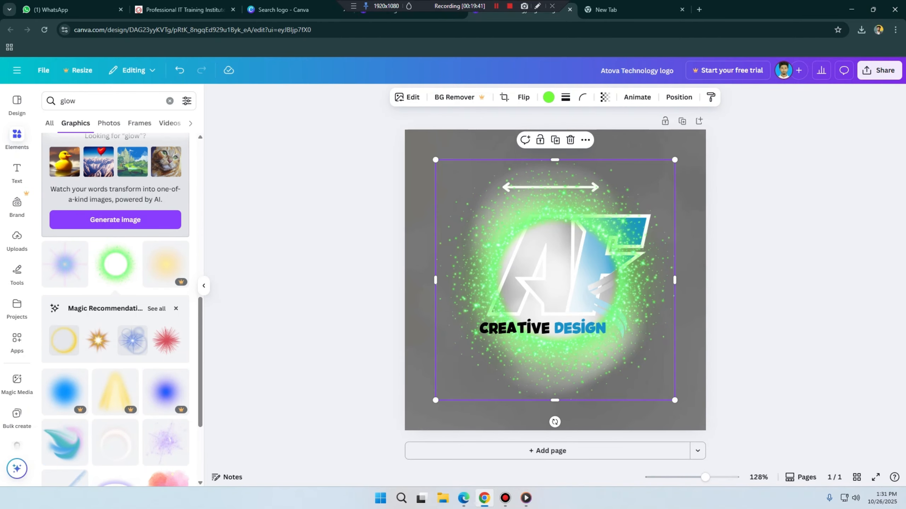
{"action": "left_click_drag", "start_coordinate": [555, 280], "coordinate": [561, 262]}
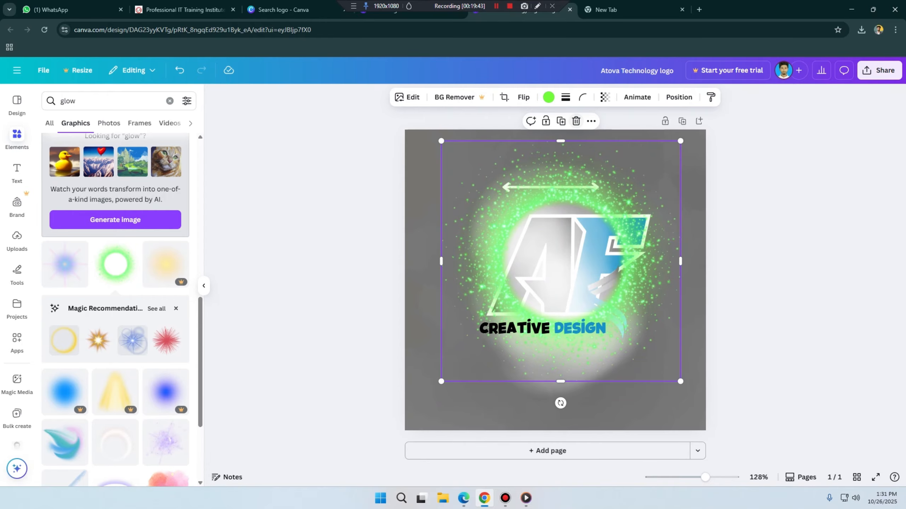
Step: Add the white glowing ring and move it slightly down around the CREATIVE DESIGN text
{"action": "scroll", "coordinate": [115, 321], "scroll_direction": "down", "scroll_amount": 3}
{"action": "left_click", "coordinate": [115, 348]}
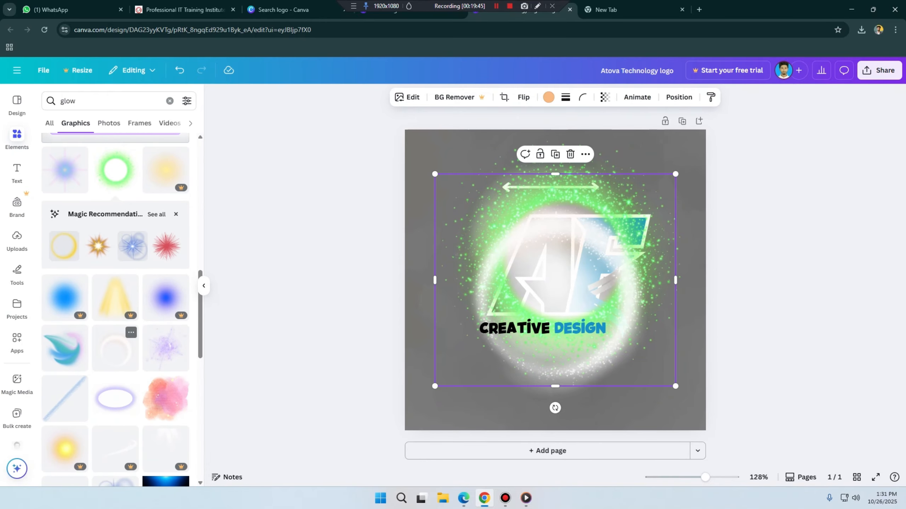
{"action": "left_click_drag", "start_coordinate": [554, 280], "coordinate": [550, 301]}
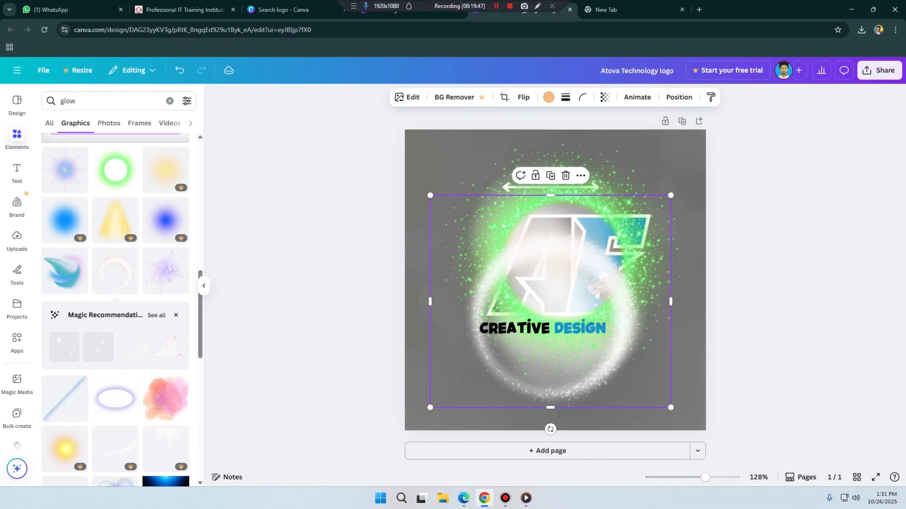
Step: Move the green particle ring up and to the right over the AF logo and recolour it blue
{"action": "left_click_drag", "start_coordinate": [588, 200], "coordinate": [607, 193]}
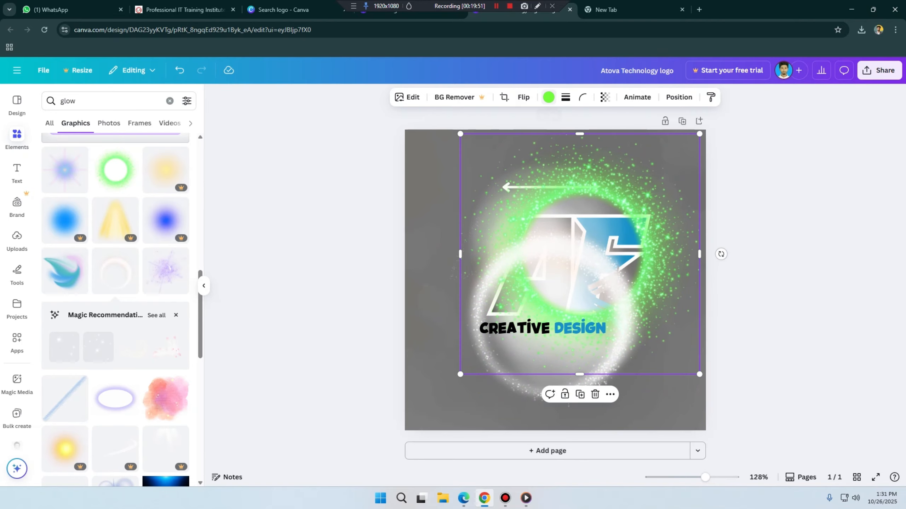
{"action": "left_click", "coordinate": [548, 97]}
{"action": "left_click", "coordinate": [119, 167]}
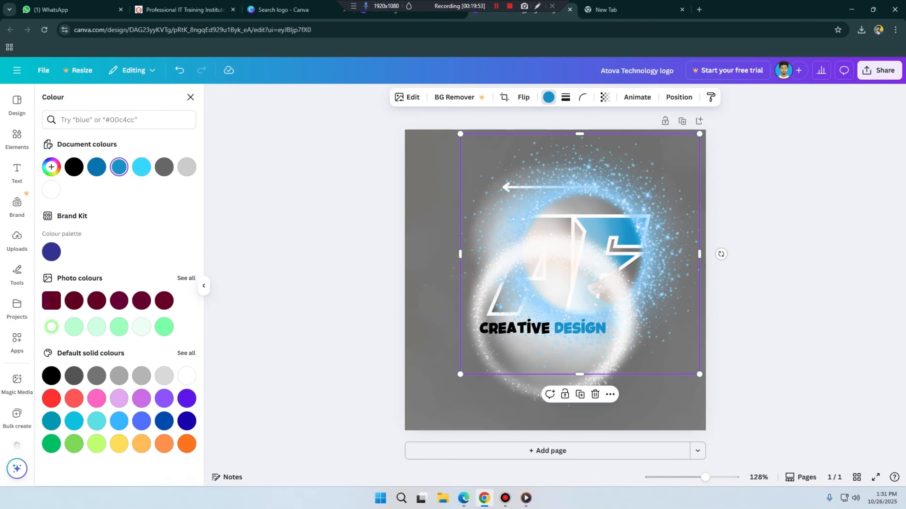
Step: Delete the particle ring, the white glowing ring and the soft white glow graphics from the logo
{"action": "left_click", "coordinate": [595, 394]}
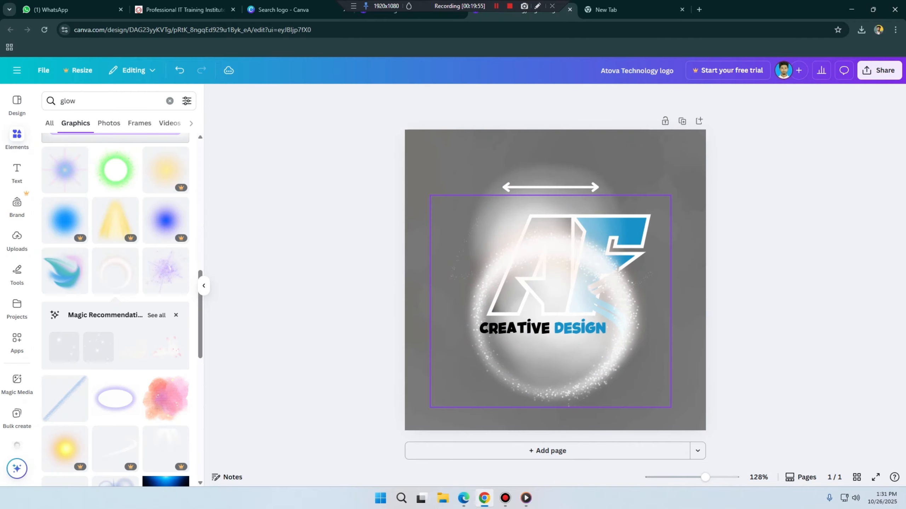
{"action": "left_click", "coordinate": [593, 383]}
{"action": "left_click", "coordinate": [565, 176]}
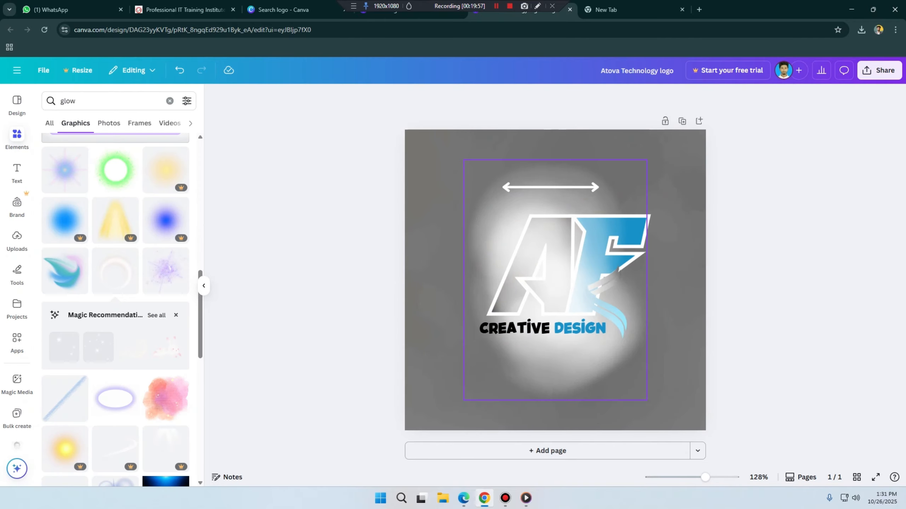
{"action": "left_click", "coordinate": [565, 175]}
{"action": "left_click", "coordinate": [570, 139]}
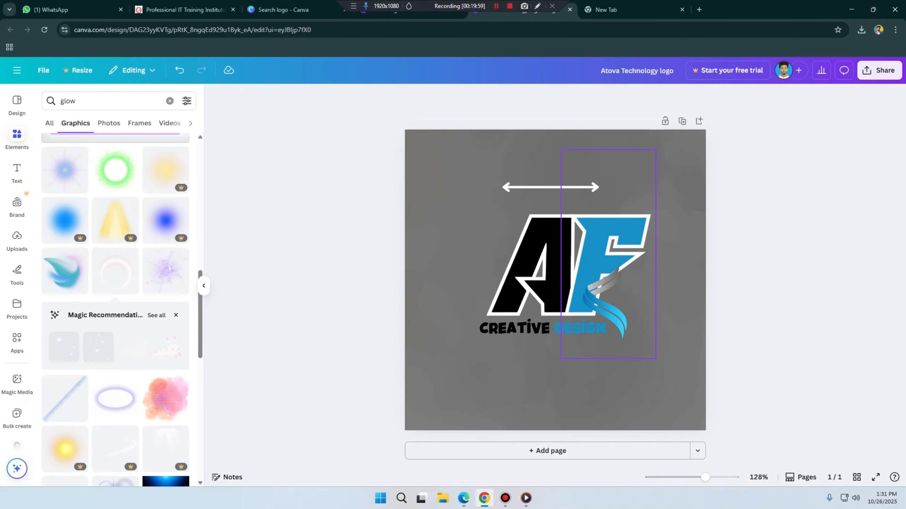
Step: Replace the blue letter F in the monogram with T
{"action": "left_click", "coordinate": [556, 260]}
{"action": "left_click", "coordinate": [556, 260]}
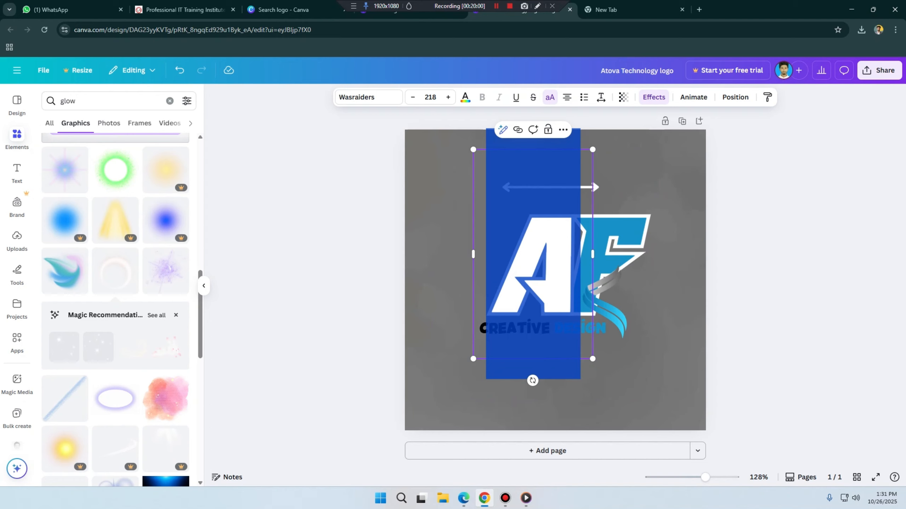
{"action": "left_click", "coordinate": [574, 261]}
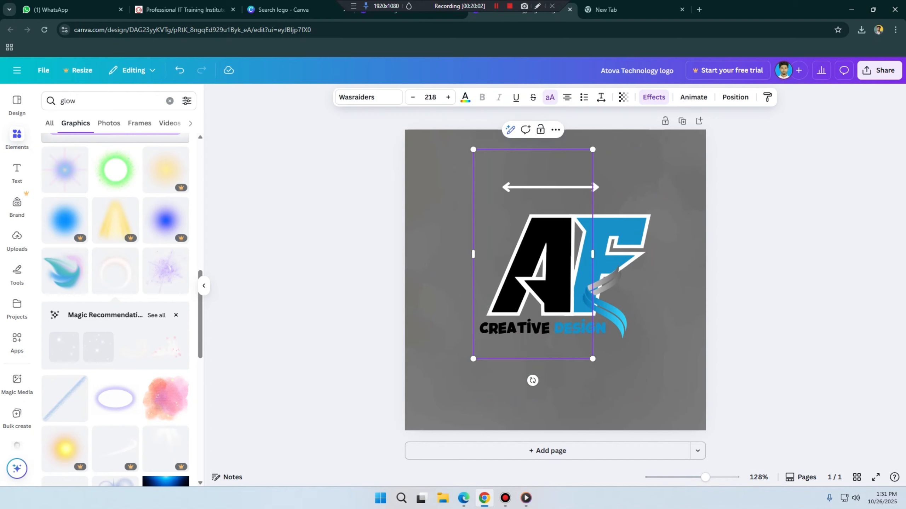
{"action": "left_click", "coordinate": [606, 253]}
{"action": "left_click", "coordinate": [606, 254]}
{"action": "type", "text": "T"}
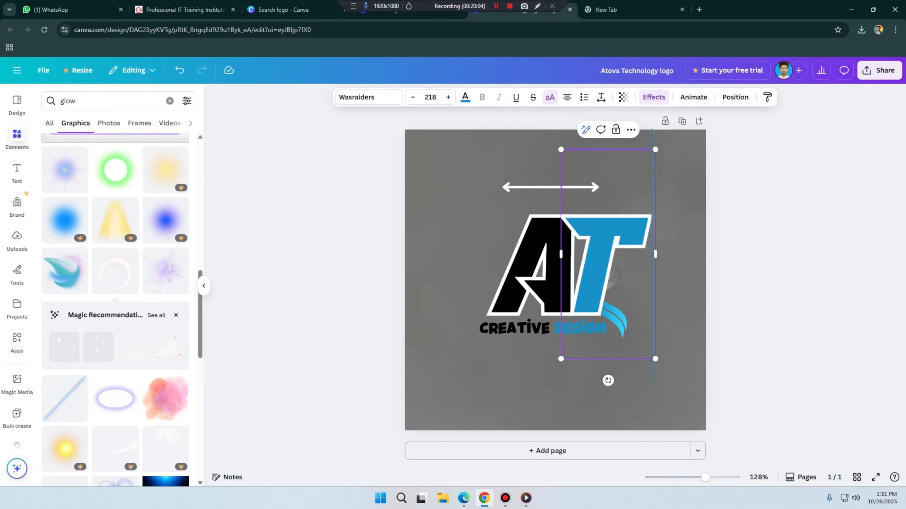
Step: Replace the black word CREATIVE below the monogram with ATOVA
{"action": "left_click", "coordinate": [549, 385]}
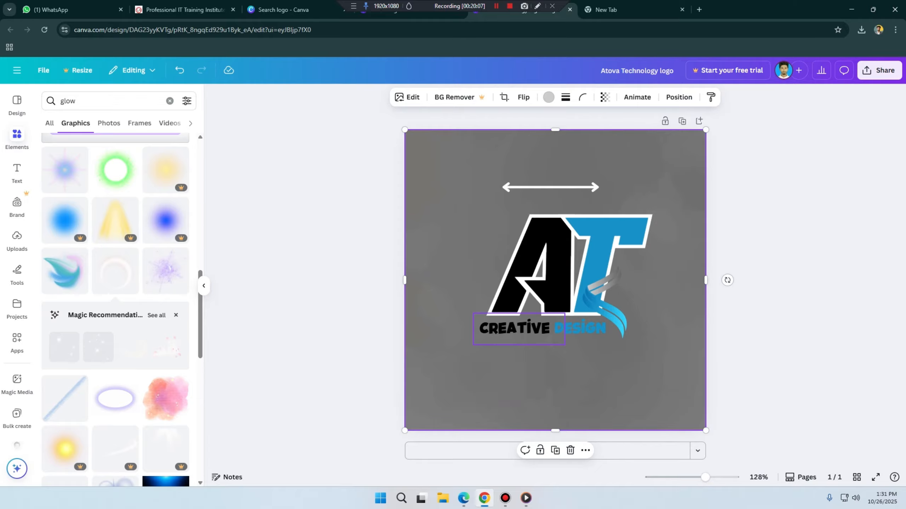
{"action": "left_click", "coordinate": [517, 329]}
{"action": "left_click", "coordinate": [518, 329]}
{"action": "type", "text": "AT"}
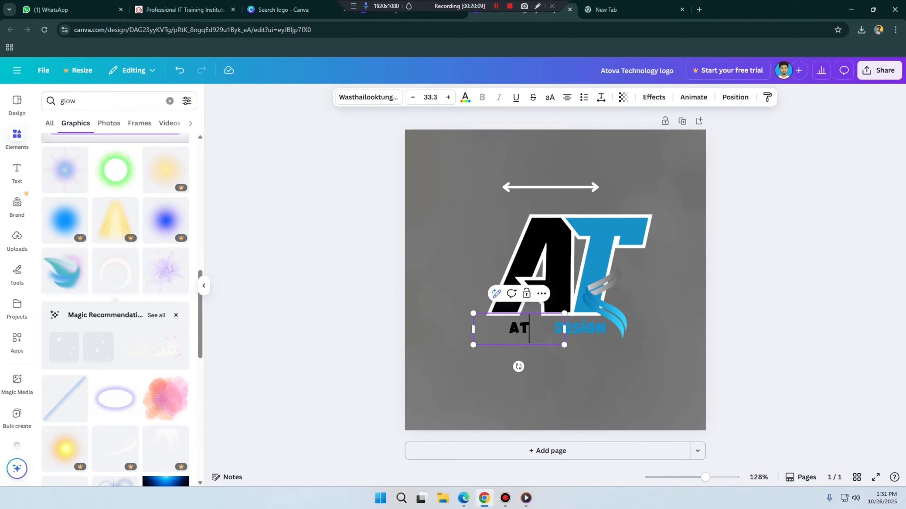
{"action": "type", "text": "OVA"}
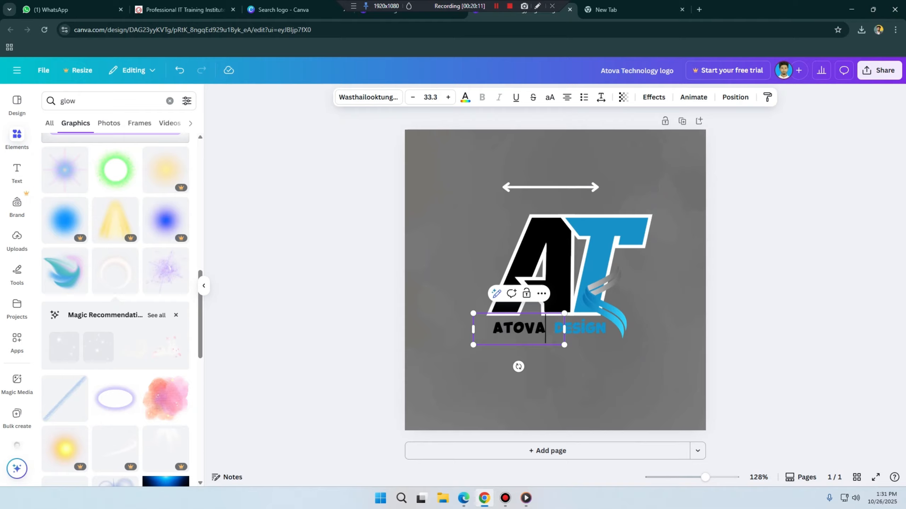
Step: Replace the blue word DESIGN below the monogram with TECHNOLOGY
{"action": "double_click", "coordinate": [584, 329]}
{"action": "type", "text": "TECHNOLO"}
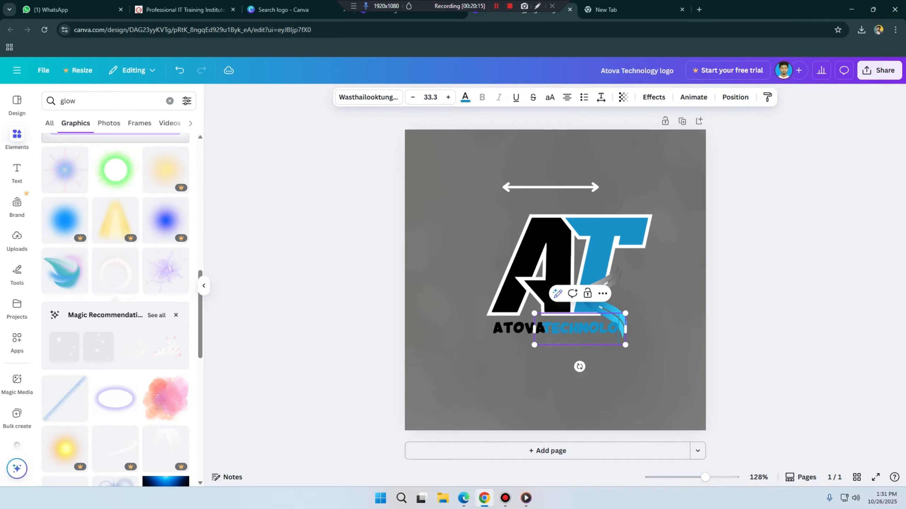
{"action": "type", "text": "Gy"}
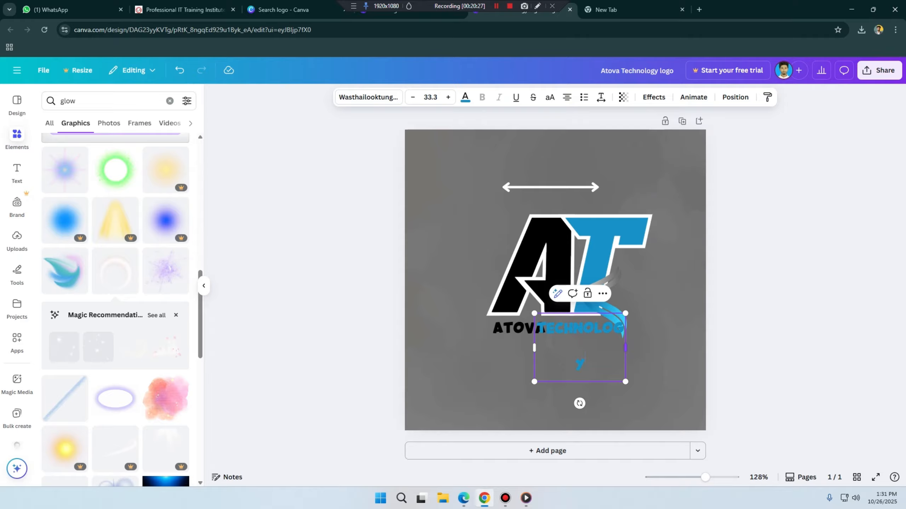
Step: Widen the TECHNOLOGY text box so the word fits on one line, and move the ribbon graphic up over the T
{"action": "left_click_drag", "start_coordinate": [625, 348], "coordinate": [661, 348]}
{"action": "left_click", "coordinate": [629, 333]}
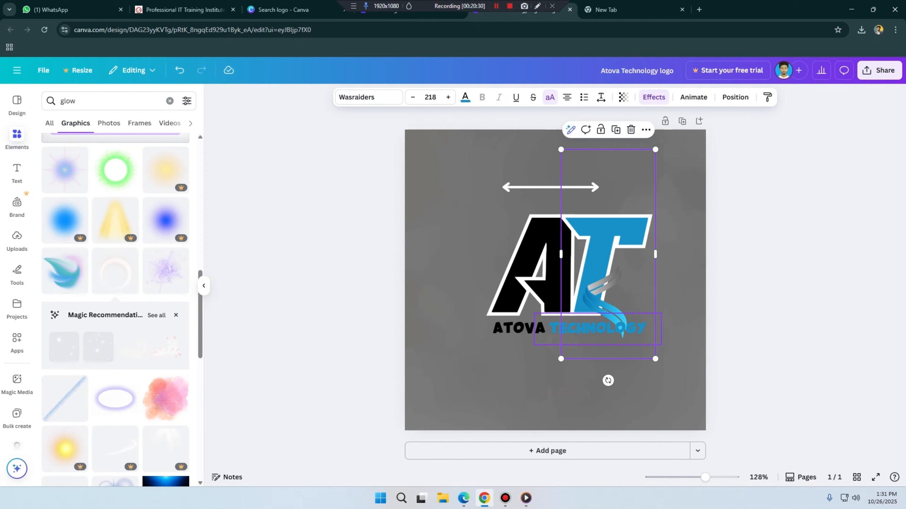
{"action": "left_click", "coordinate": [606, 330]}
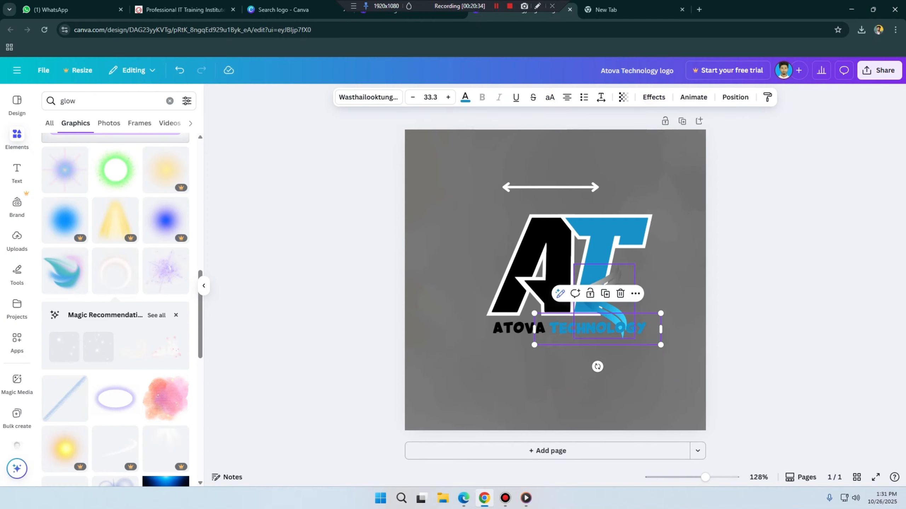
{"action": "mouse_move", "coordinate": [603, 301]}
{"action": "left_mouse_down"}
{"action": "mouse_move", "coordinate": [620, 286]}
{"action": "mouse_move", "coordinate": [608, 285]}
{"action": "left_mouse_up"}
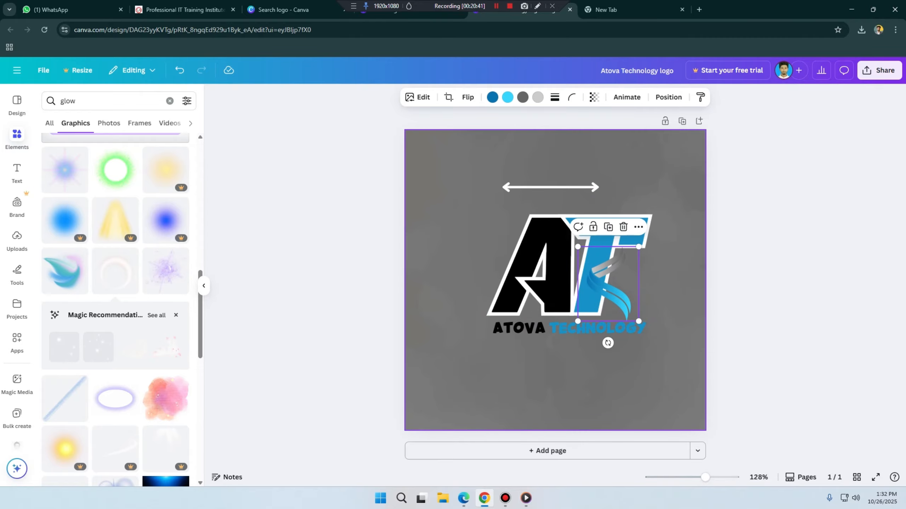
{"action": "left_click", "coordinate": [674, 285]}
Step: Recolour the letter T in the monogram with the document colour Vivid azure
{"action": "left_click", "coordinate": [607, 228]}
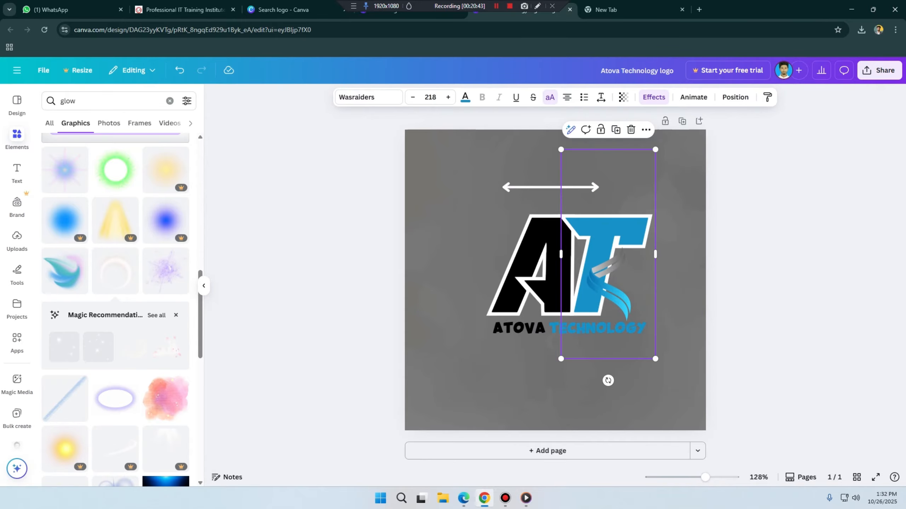
{"action": "left_click", "coordinate": [464, 97]}
{"action": "left_click", "coordinate": [51, 249]}
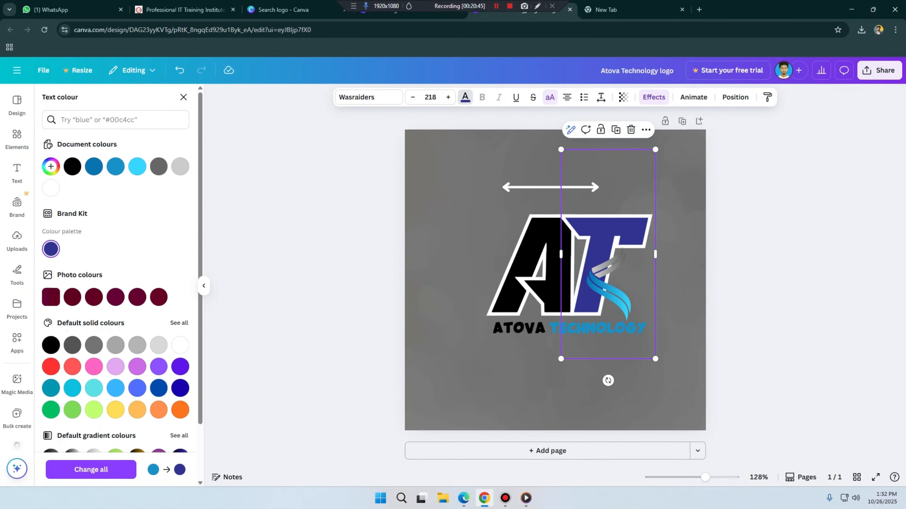
{"action": "left_click", "coordinate": [137, 166]}
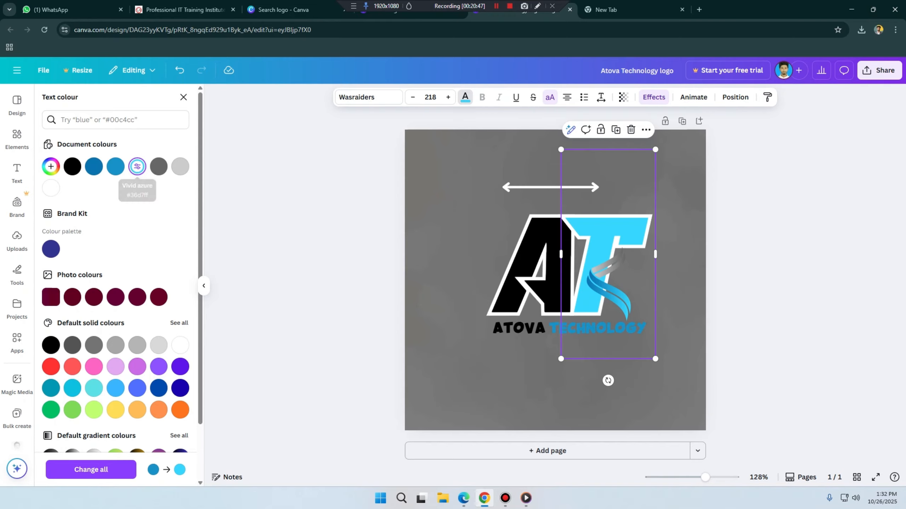
{"action": "left_click", "coordinate": [183, 97]}
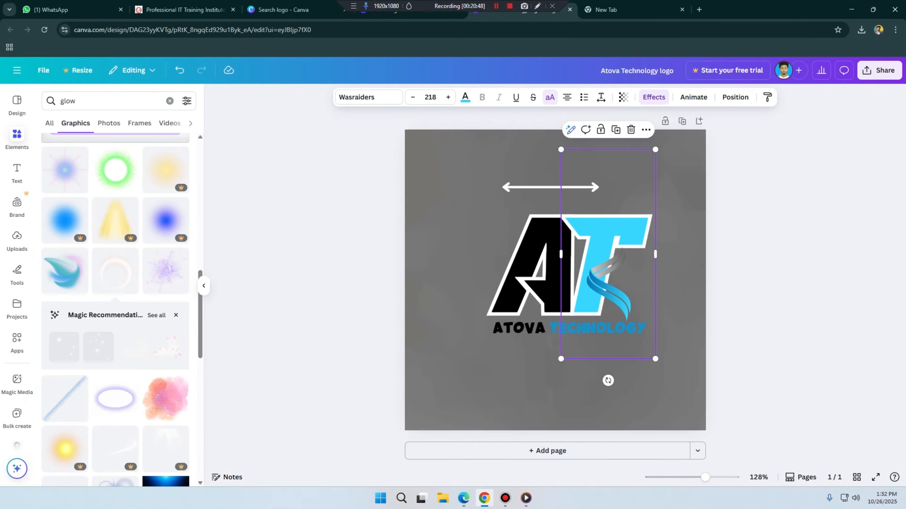
Step: Add the "mood board" font combination to the page and place it below the logo
{"action": "left_click", "coordinate": [17, 173]}
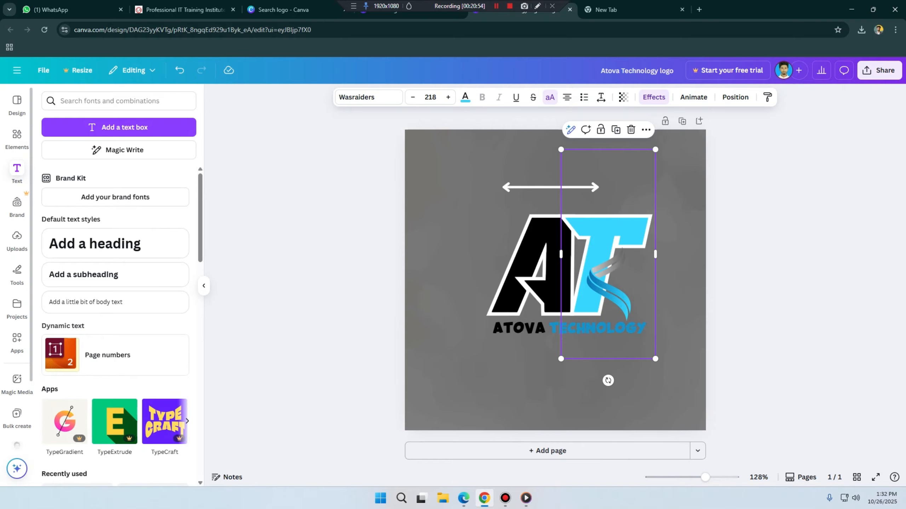
{"action": "scroll", "coordinate": [150, 250], "scroll_direction": "down", "scroll_amount": 10}
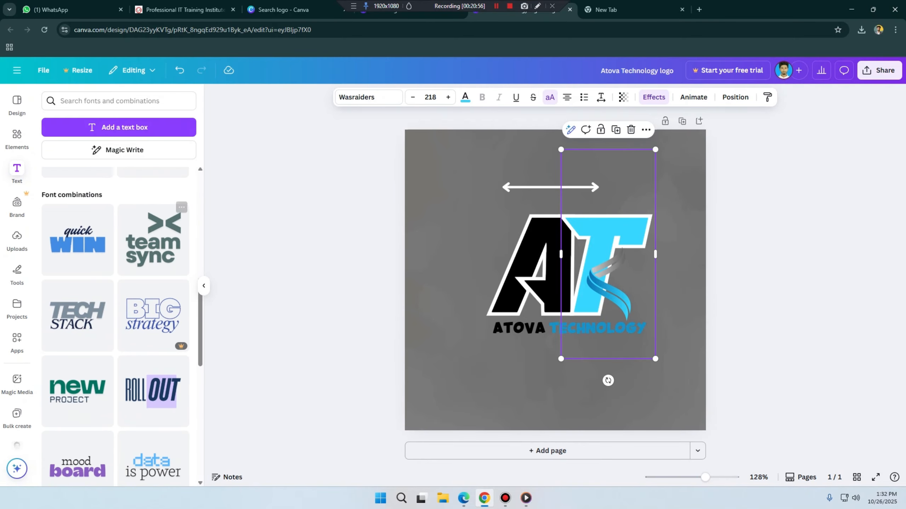
{"action": "scroll", "coordinate": [117, 286], "scroll_direction": "down", "scroll_amount": 5}
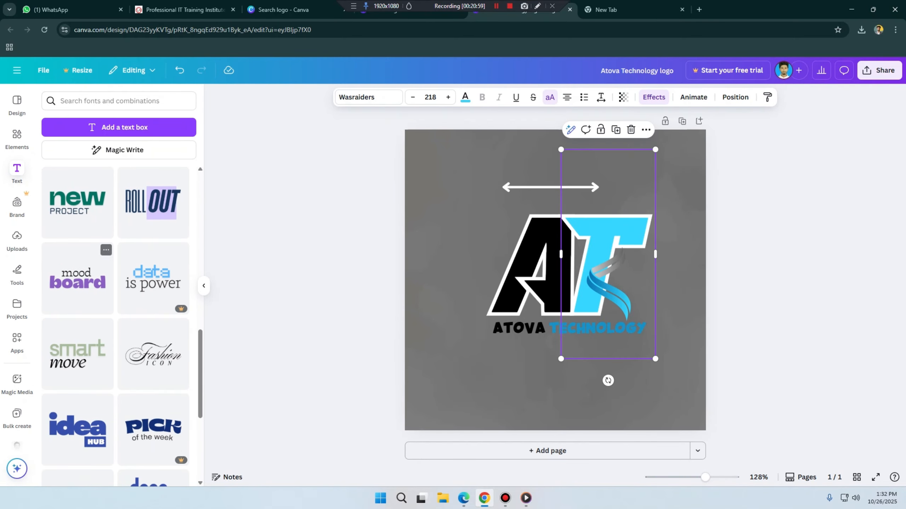
{"action": "left_click", "coordinate": [77, 279]}
{"action": "left_click_drag", "start_coordinate": [528, 291], "coordinate": [522, 389]}
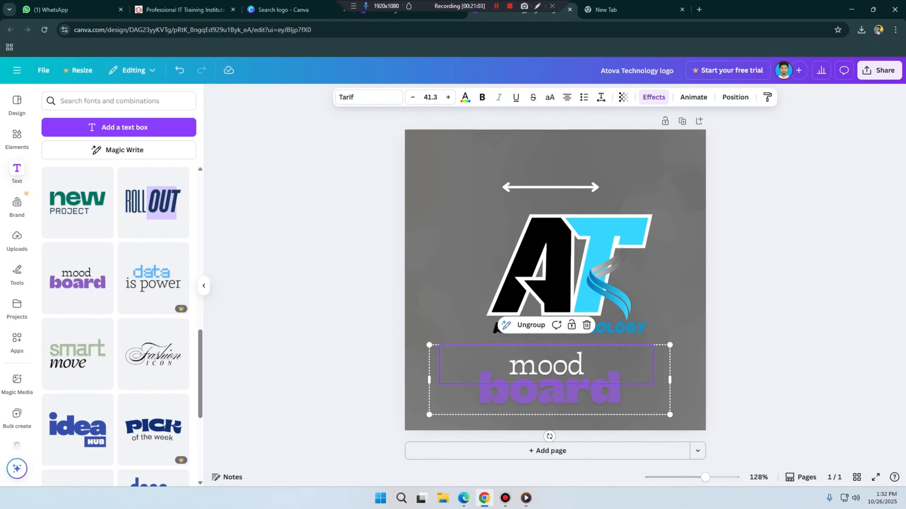
Step: Replace the word "mood" in the font combination with "All in one"
{"action": "double_click", "coordinate": [546, 366]}
{"action": "type", "text": "A"}
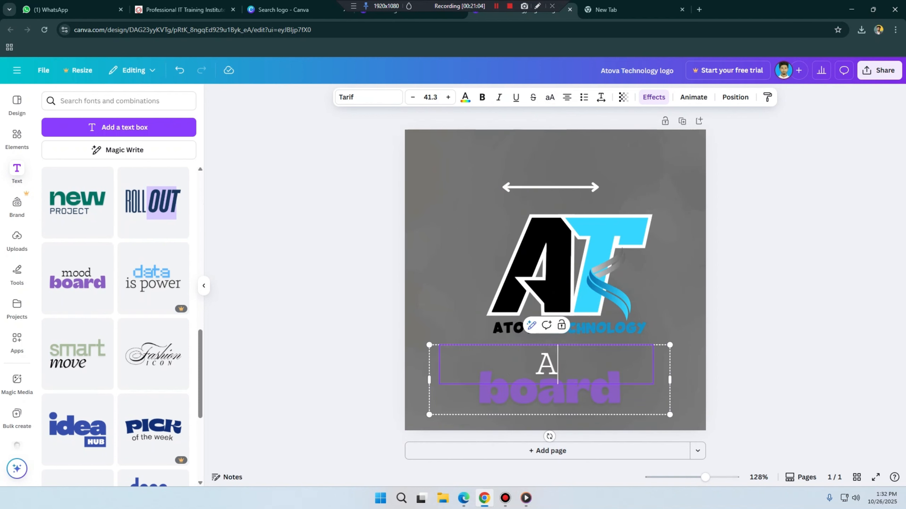
{"action": "type", "text": "ll i"}
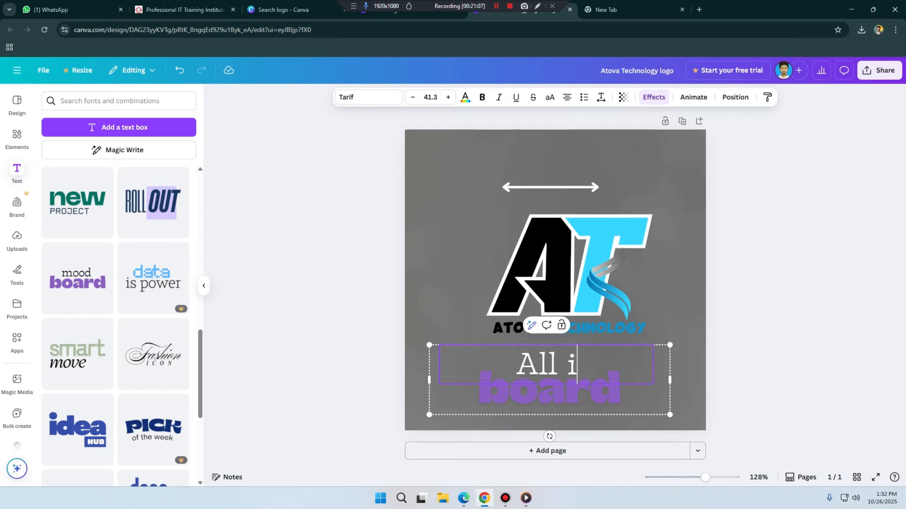
{"action": "type", "text": "n one"}
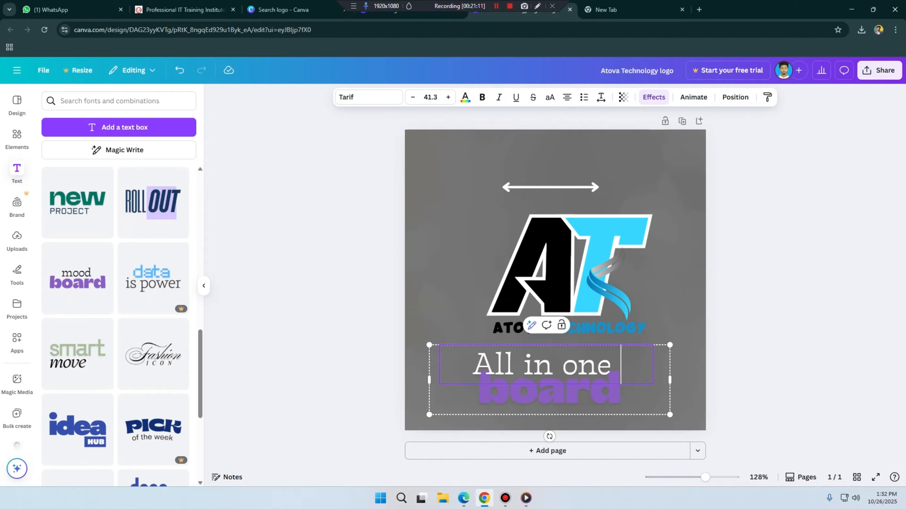
{"action": "key", "text": "BackSpace"}
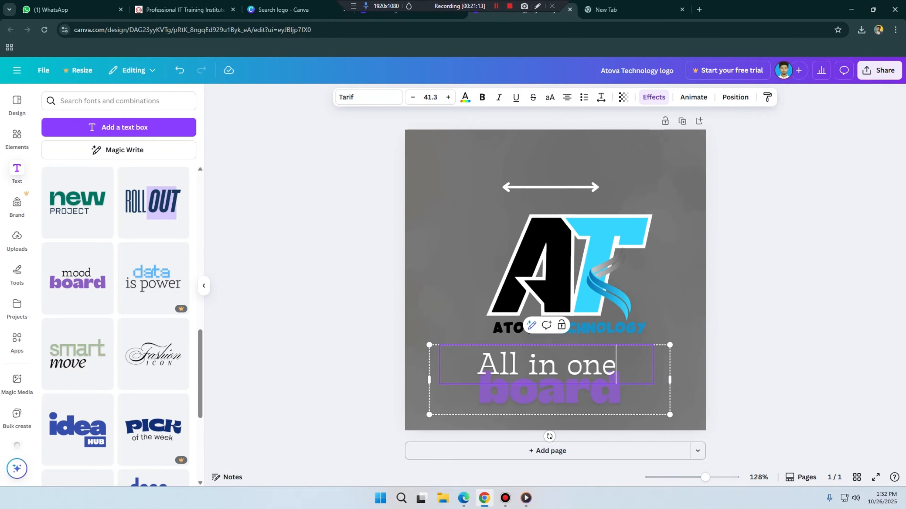
Step: Replace the purple word "board" in the font combination with "Solution"
{"action": "double_click", "coordinate": [549, 394]}
{"action": "type", "text": "Solution"}
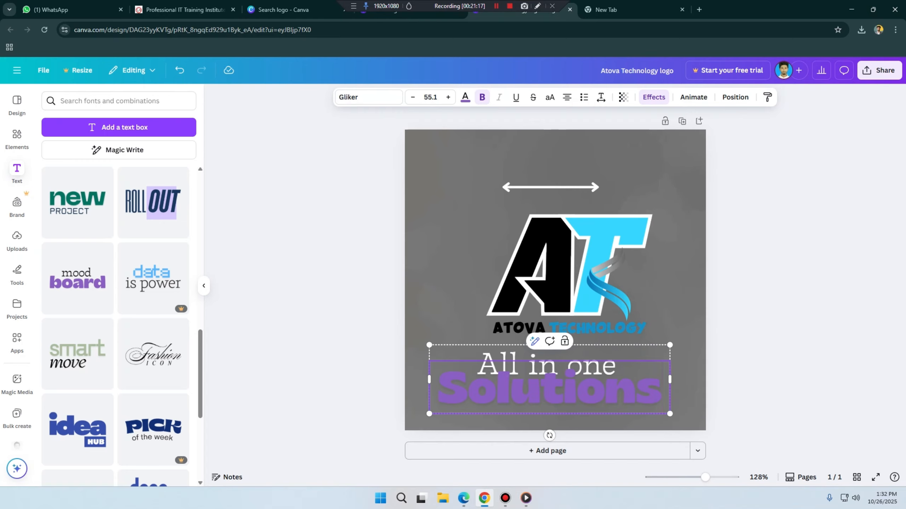
{"action": "left_click", "coordinate": [677, 303]}
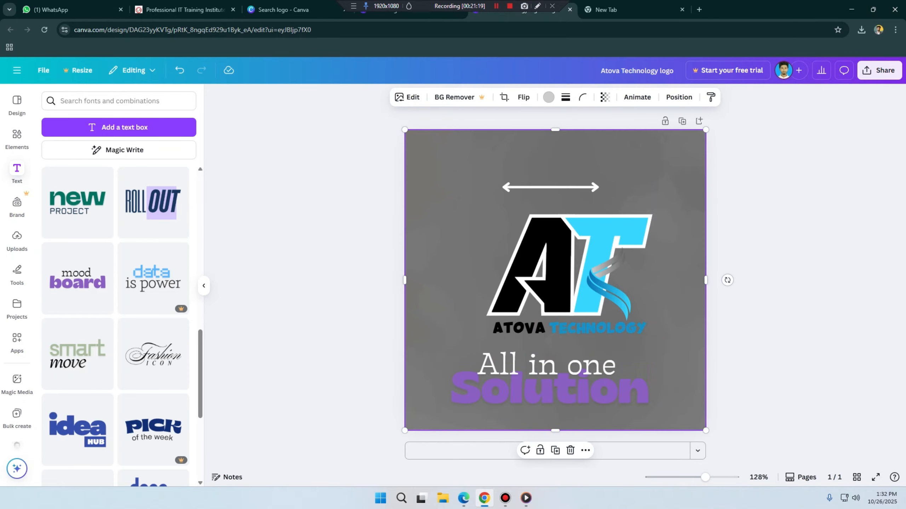
Step: Shift the "All in one Solution" tagline group slightly to the right
{"action": "left_click", "coordinate": [584, 389]}
{"action": "scroll", "coordinate": [153, 331], "scroll_direction": "down", "scroll_amount": 5}
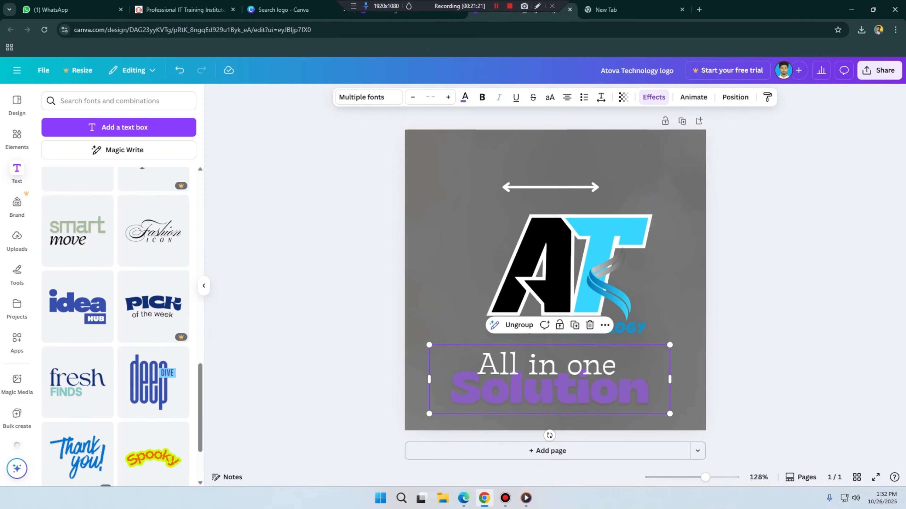
{"action": "scroll", "coordinate": [153, 332], "scroll_direction": "up", "scroll_amount": 1}
{"action": "left_click", "coordinate": [549, 391]}
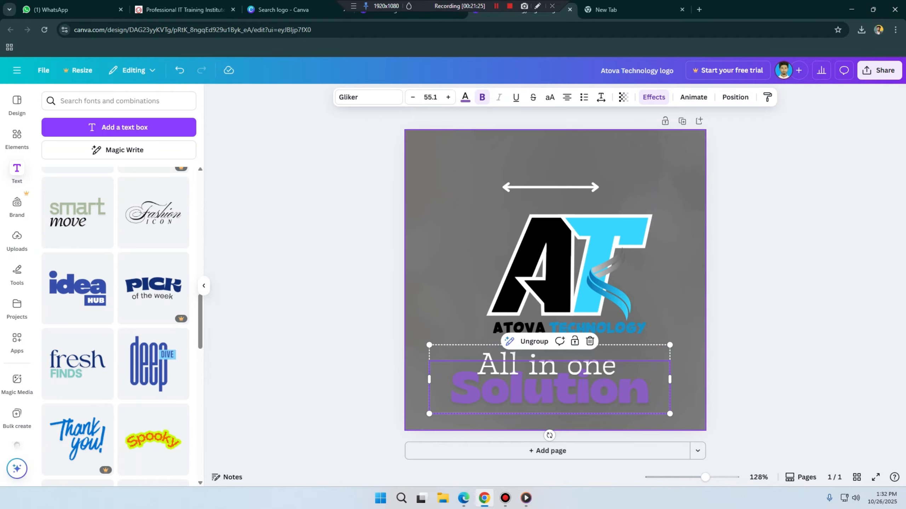
{"action": "left_click", "coordinate": [684, 357]}
{"action": "left_click", "coordinate": [585, 389]}
{"action": "left_click", "coordinate": [585, 390]}
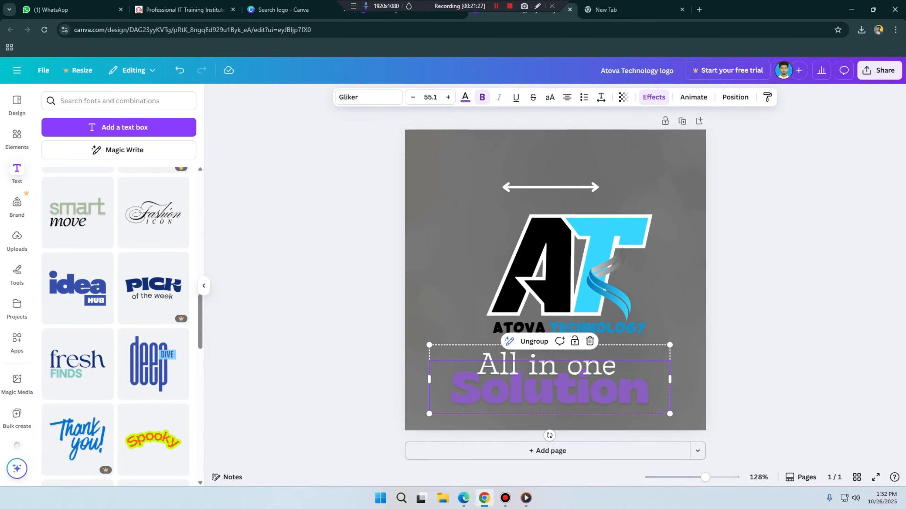
{"action": "mouse_move", "coordinate": [585, 389]}
{"action": "left_mouse_down"}
{"action": "mouse_move", "coordinate": [595, 381]}
{"action": "mouse_move", "coordinate": [597, 390]}
{"action": "left_mouse_up"}
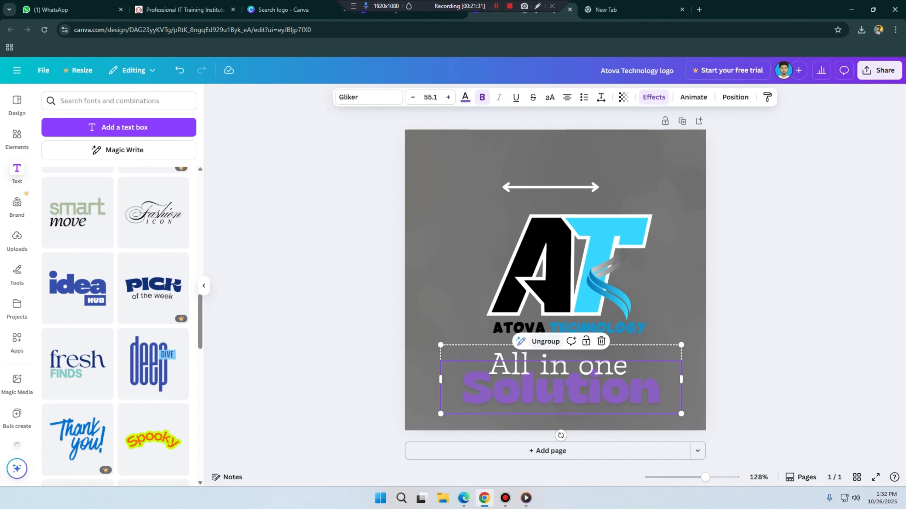
Step: Ungroup the tagline and move "All in one" left and slightly up, offset from "Solution"
{"action": "left_click", "coordinate": [545, 341]}
{"action": "left_click", "coordinate": [688, 353]}
{"action": "left_click_drag", "start_coordinate": [571, 365], "coordinate": [531, 361]}
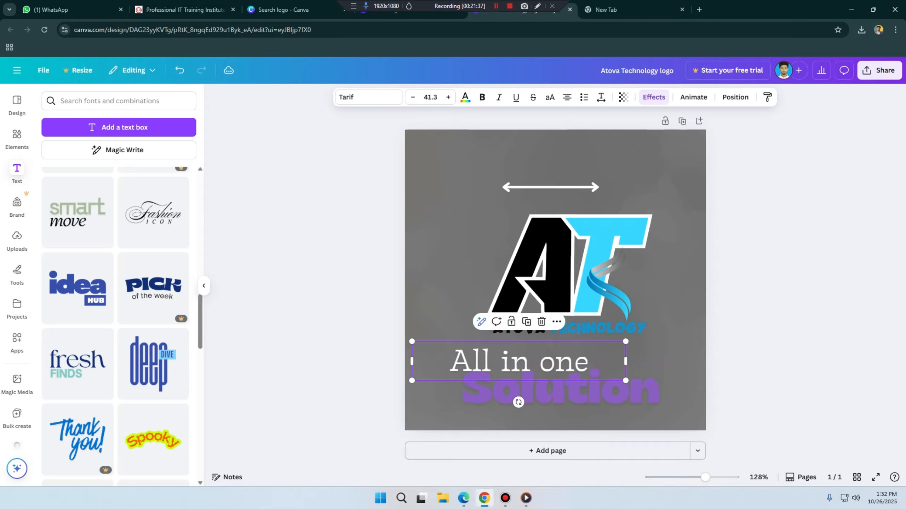
{"action": "mouse_move", "coordinate": [575, 391]}
{"action": "left_mouse_down"}
{"action": "mouse_move", "coordinate": [584, 394]}
{"action": "mouse_move", "coordinate": [575, 392]}
{"action": "left_mouse_up"}
Step: Group "All in one" and "Solution" again and move the tagline group slightly down and right, clear of the company name
{"action": "left_click", "coordinate": [519, 361]}
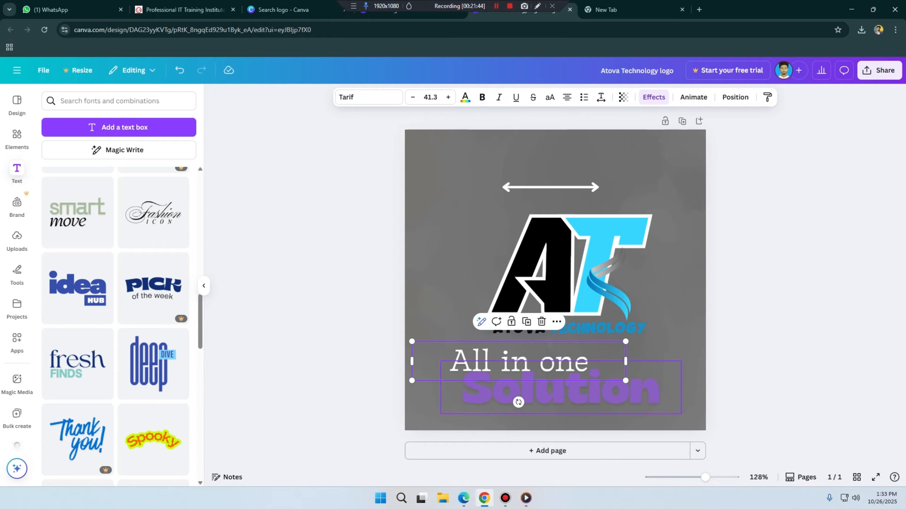
{"action": "left_click", "coordinate": [555, 422]}
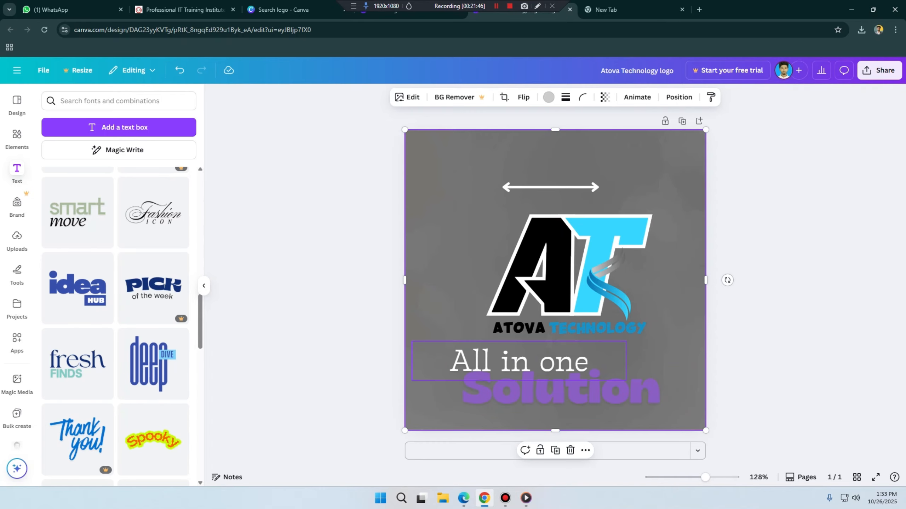
{"action": "left_click", "coordinate": [518, 361]}
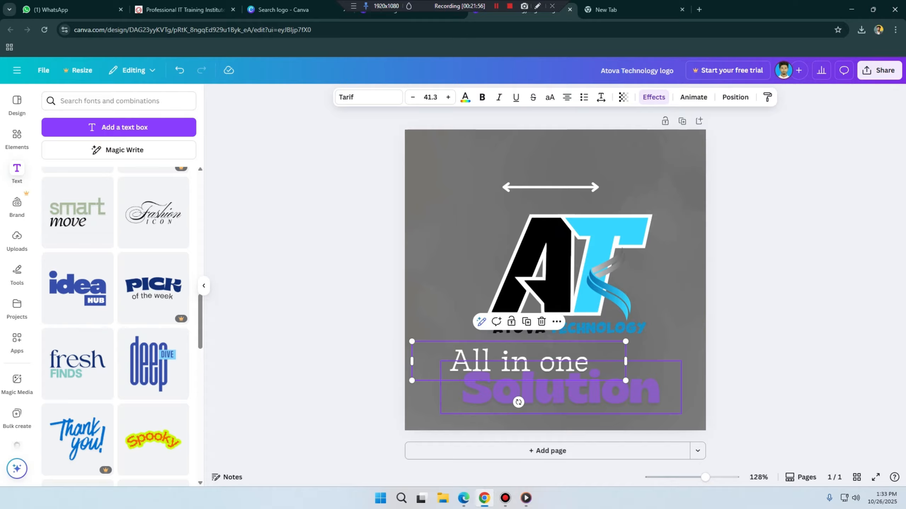
{"action": "left_click", "coordinate": [556, 392], "text": "shift"}
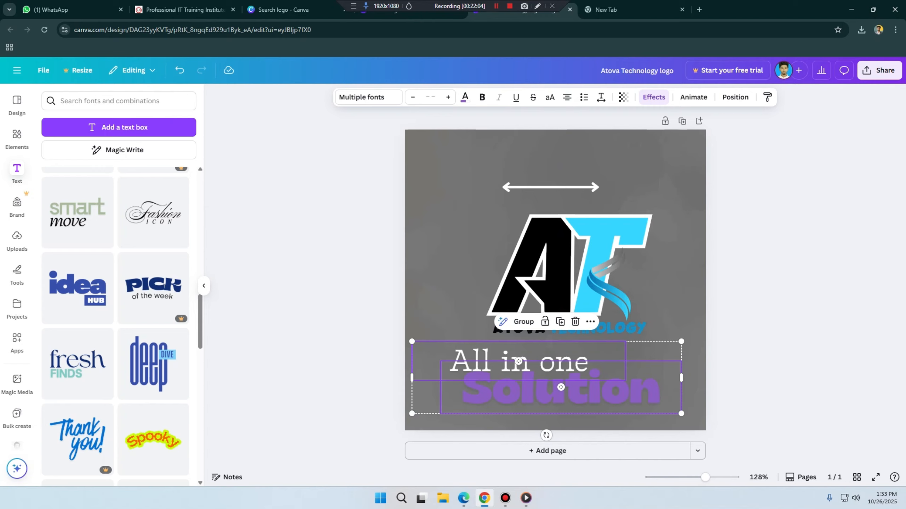
{"action": "left_click", "coordinate": [524, 321]}
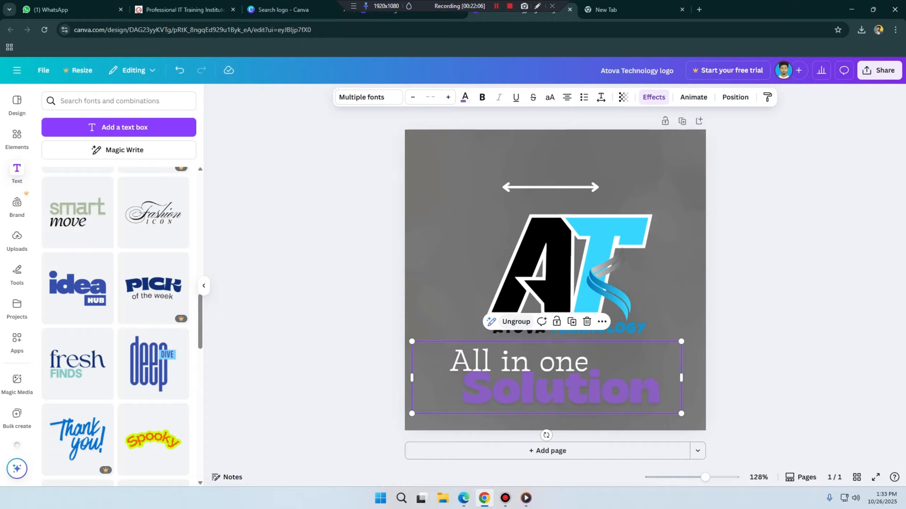
{"action": "mouse_move", "coordinate": [547, 378]}
{"action": "left_mouse_down"}
{"action": "mouse_move", "coordinate": [546, 185]}
{"action": "mouse_move", "coordinate": [564, 395]}
{"action": "mouse_move", "coordinate": [554, 390]}
{"action": "left_mouse_up"}
Step: Nudge the black letter A slightly to the right, closer to the T
{"action": "left_click", "coordinate": [545, 297]}
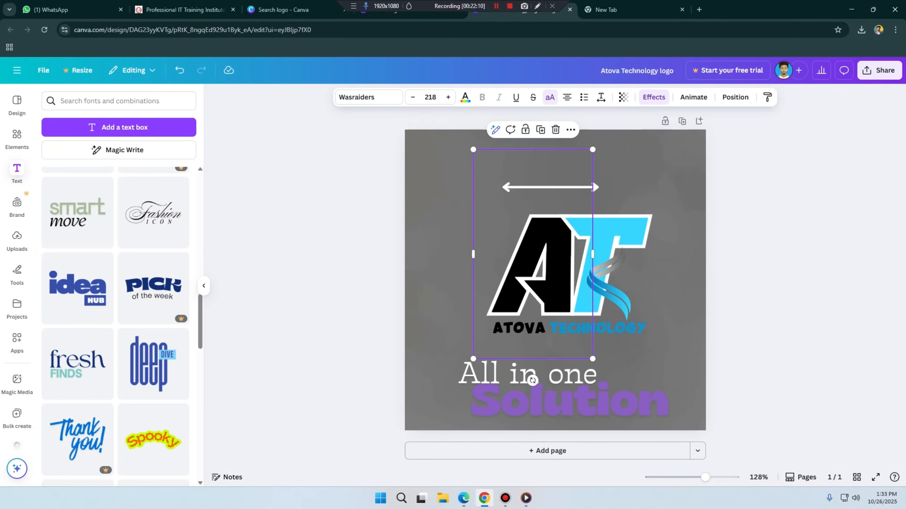
{"action": "mouse_move", "coordinate": [545, 296]}
{"action": "left_mouse_down"}
{"action": "mouse_move", "coordinate": [531, 297]}
{"action": "mouse_move", "coordinate": [547, 297]}
{"action": "left_mouse_up"}
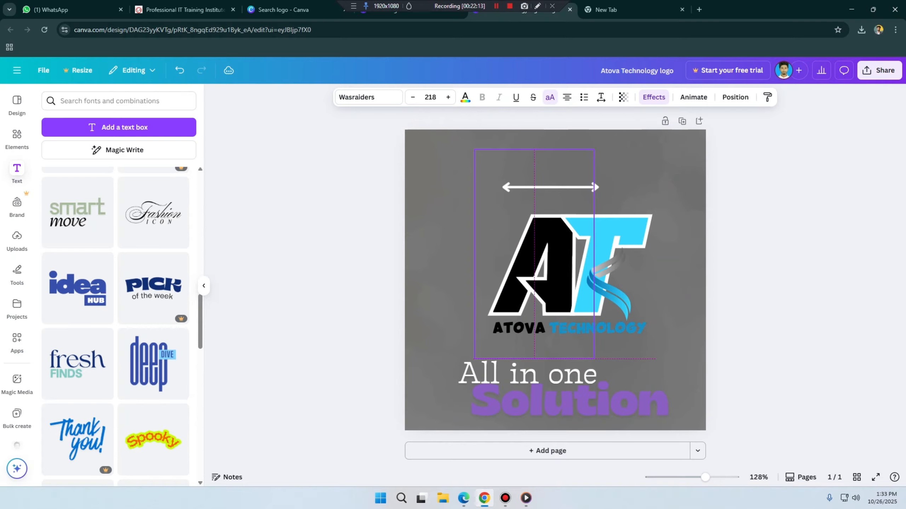
Step: Group the letters A and T, the ribbon graphic, ATOVA and TECHNOLOGY, and shift the group slightly left and down
{"action": "left_click", "coordinate": [586, 264]}
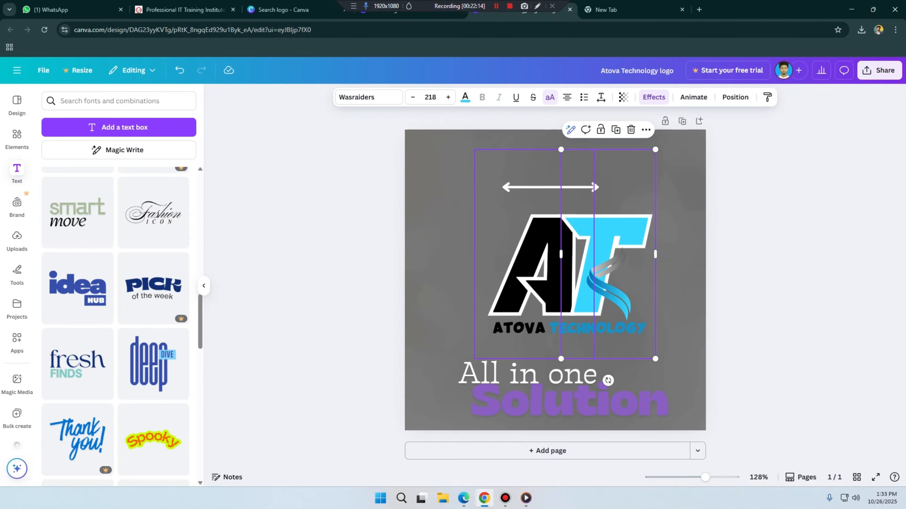
{"action": "left_click", "coordinate": [542, 286]}
{"action": "left_click", "coordinate": [587, 264], "text": "shift"}
{"action": "left_click", "coordinate": [608, 286], "text": "shift"}
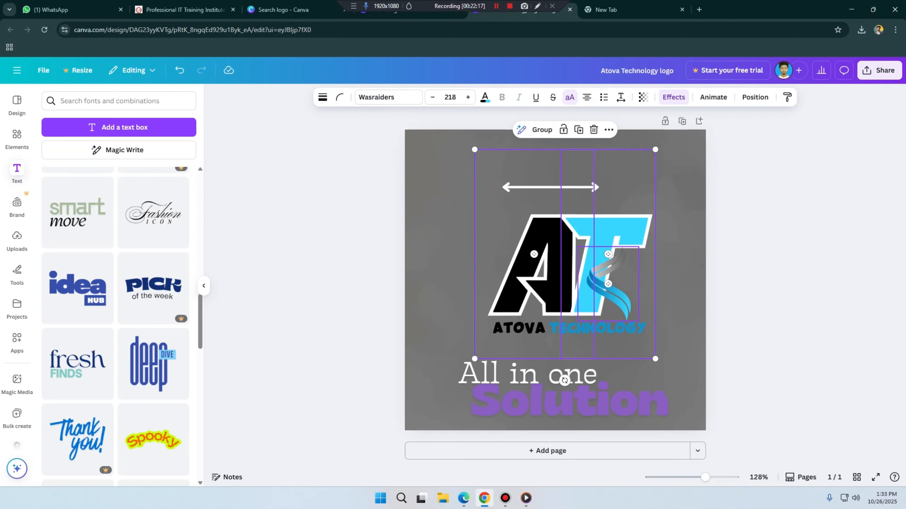
{"action": "left_click", "coordinate": [519, 328], "text": "shift"}
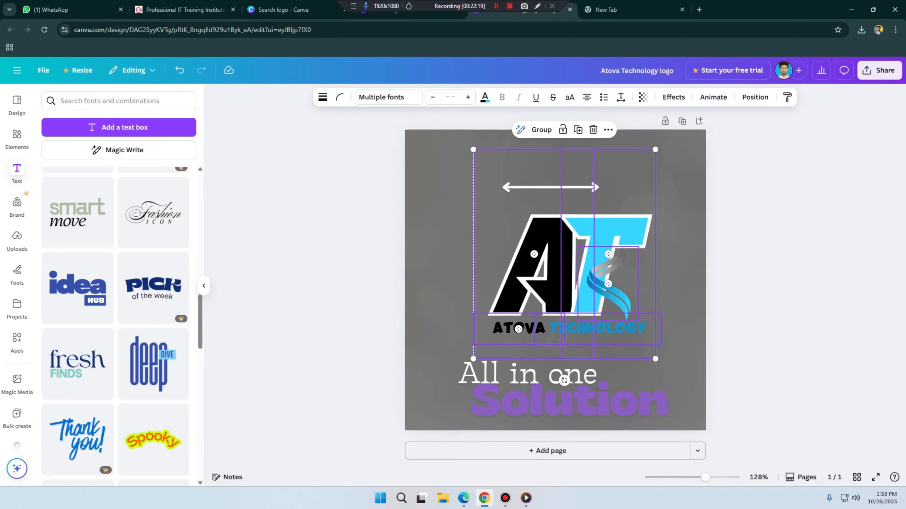
{"action": "left_click", "coordinate": [598, 329], "text": "shift"}
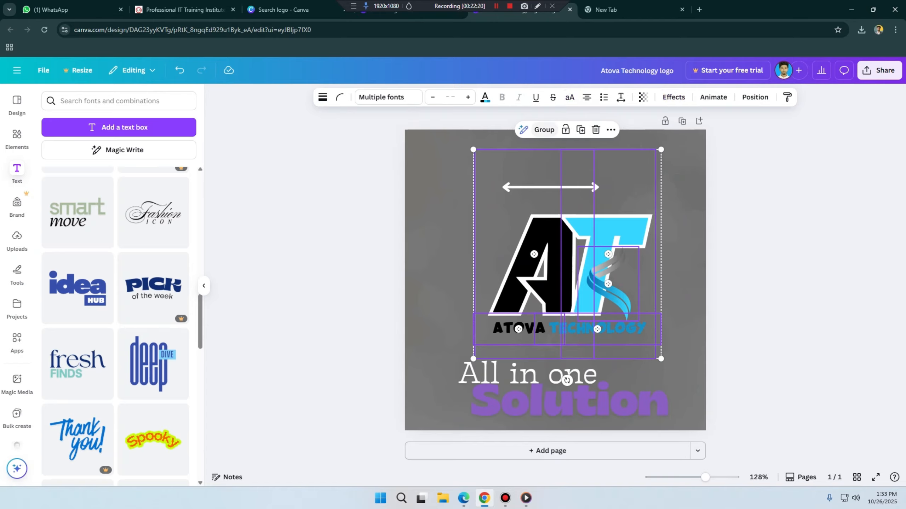
{"action": "left_click", "coordinate": [543, 130]}
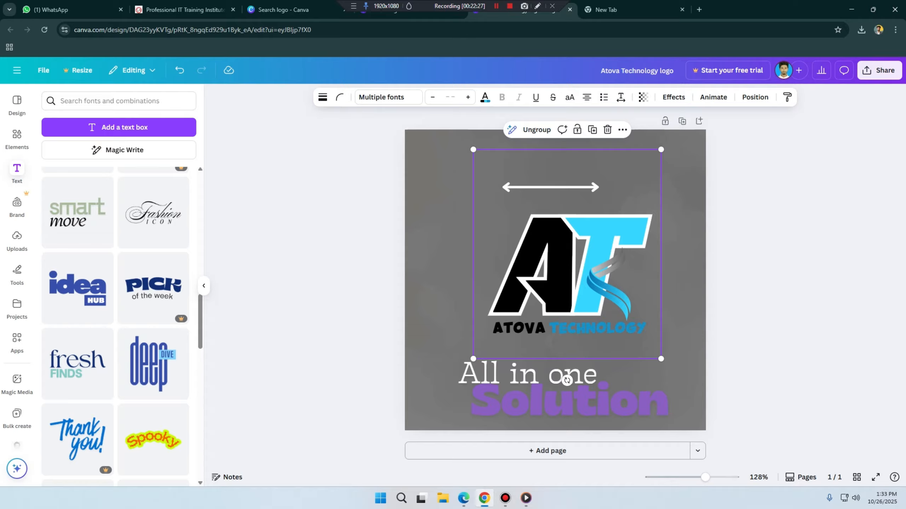
{"action": "mouse_move", "coordinate": [567, 267]}
{"action": "left_mouse_down"}
{"action": "mouse_move", "coordinate": [558, 249]}
{"action": "mouse_move", "coordinate": [533, 290]}
{"action": "mouse_move", "coordinate": [561, 256]}
{"action": "mouse_move", "coordinate": [562, 270]}
{"action": "left_mouse_up"}
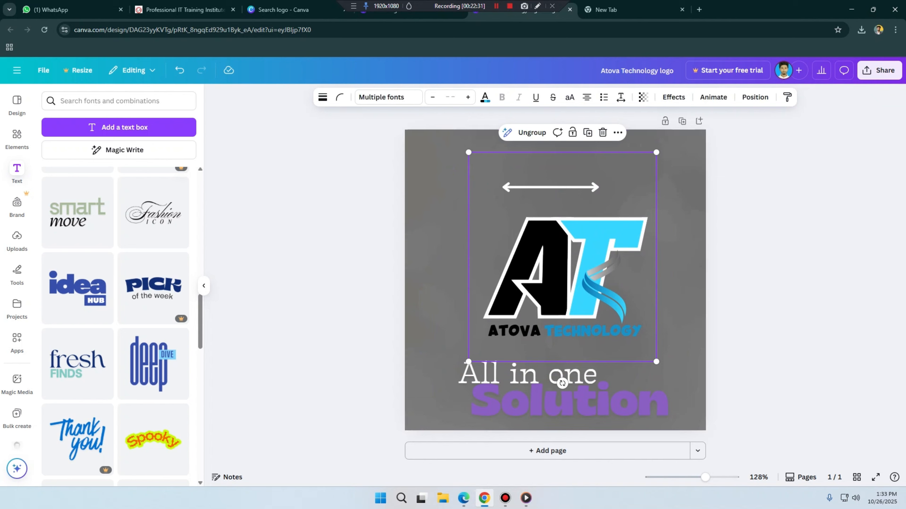
{"action": "scroll", "coordinate": [103, 243], "scroll_direction": "up", "scroll_amount": 15}
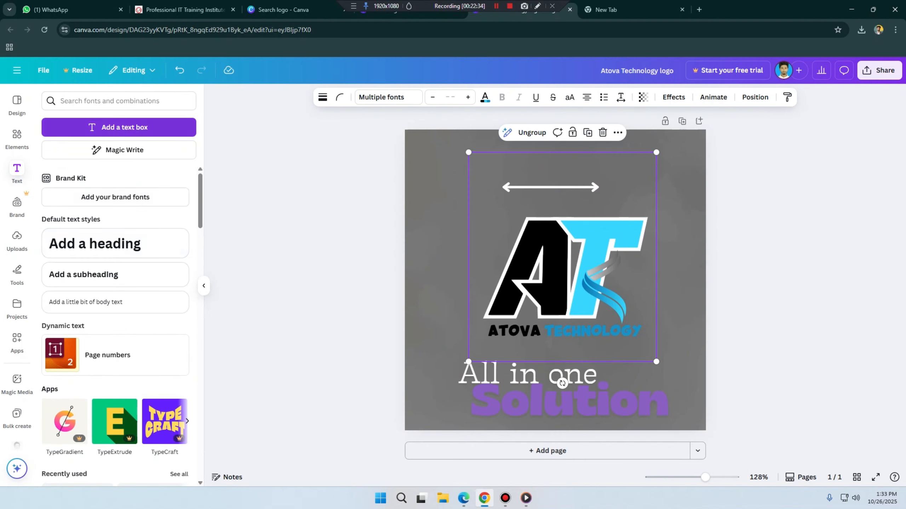
Step: Add a new text box and place it near the top of the canvas, above the double-headed arrow
{"action": "left_click", "coordinate": [119, 127]}
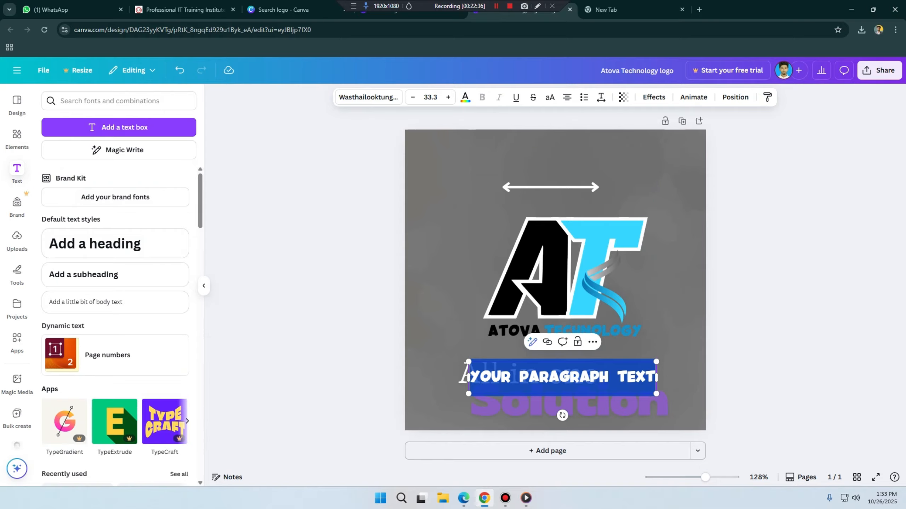
{"action": "left_click_drag", "start_coordinate": [559, 377], "coordinate": [536, 157]}
{"action": "left_click", "coordinate": [450, 332]}
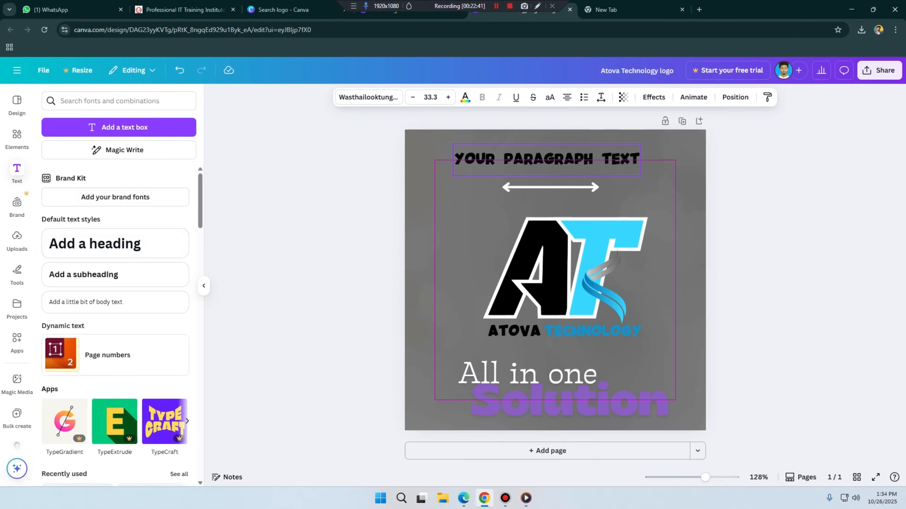
Step: Replace the placeholder text in the new text box with "ATOVA TECHNOLOGY"
{"action": "double_click", "coordinate": [536, 160]}
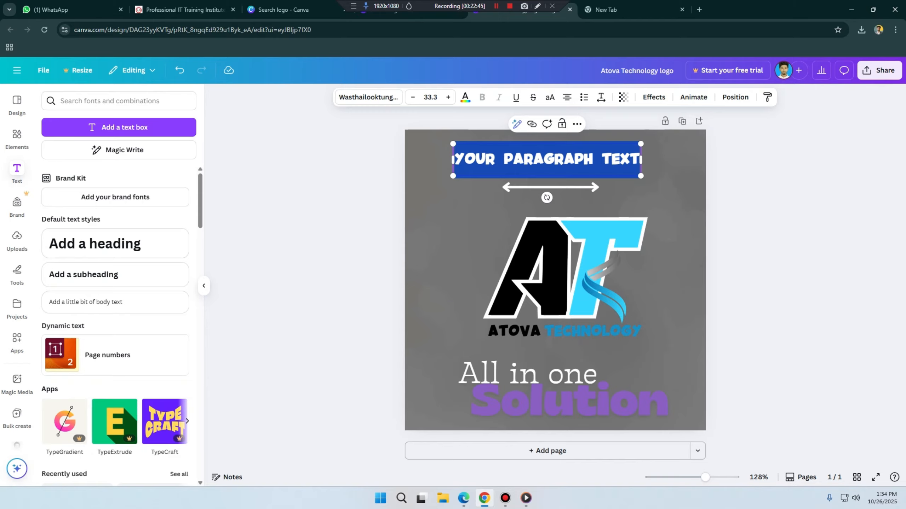
{"action": "type", "text": "A"}
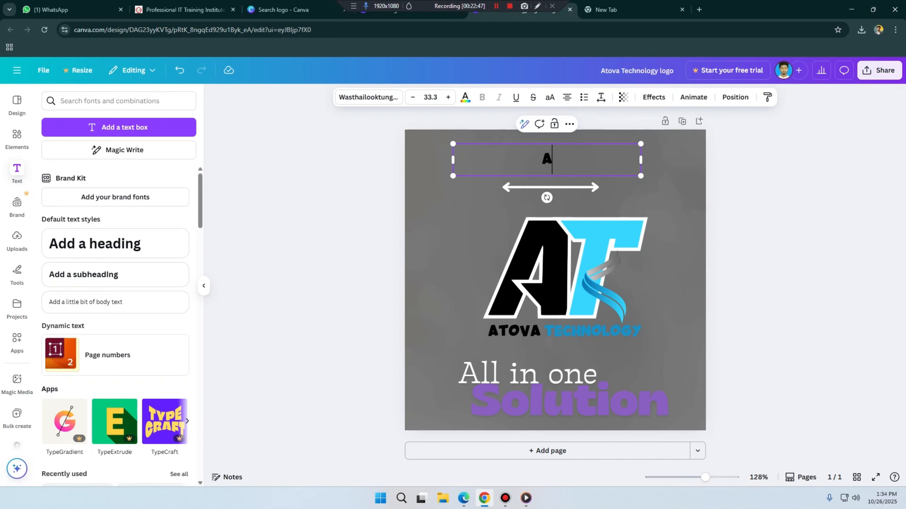
{"action": "type", "text": "TOVA T"}
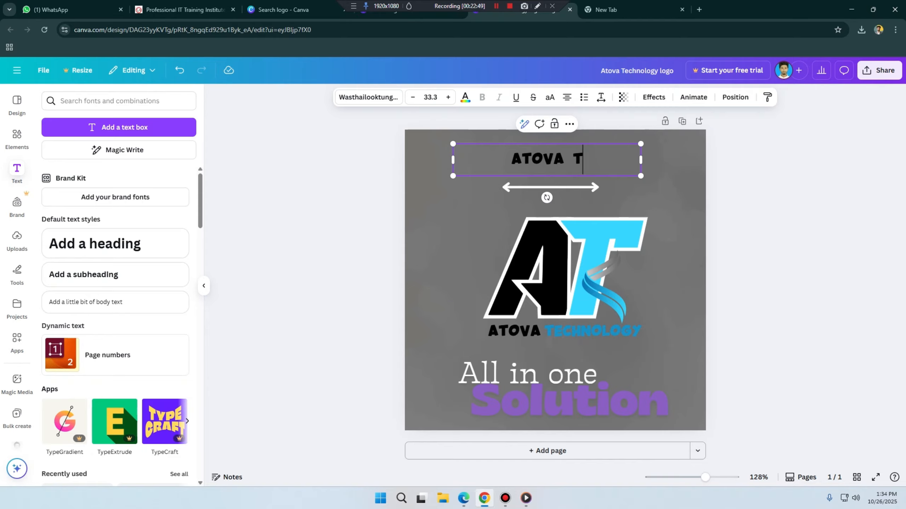
{"action": "type", "text": "ECHNOLOG"}
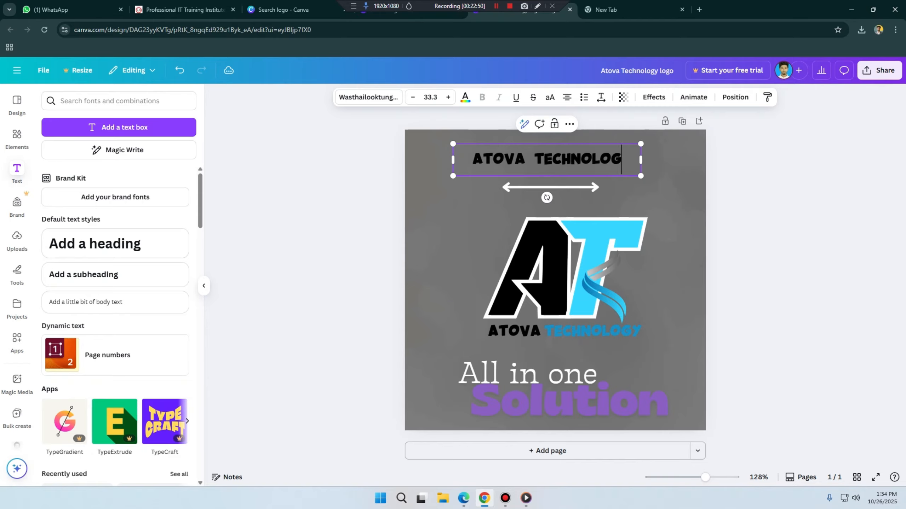
{"action": "type", "text": "U"}
{"action": "key", "text": "BackSpace"}
{"action": "type", "text": "Y"}
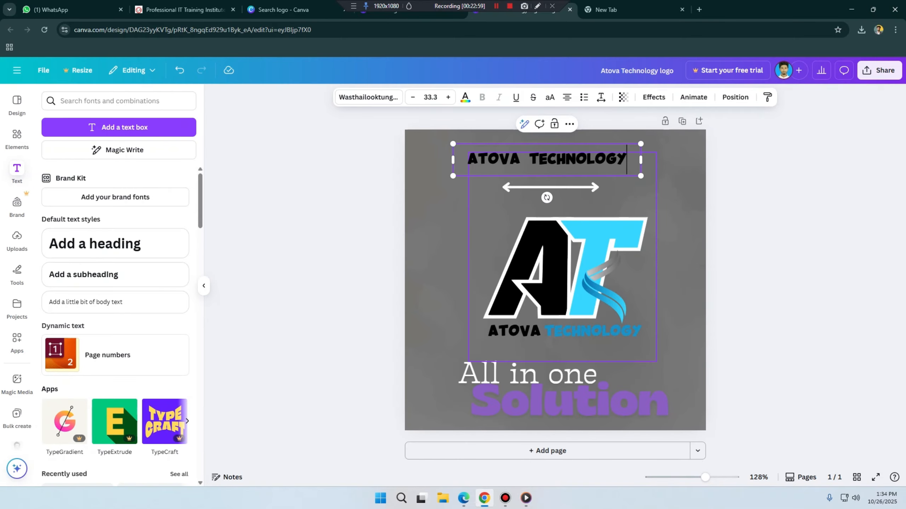
Step: Move the AT logo group down toward the canvas's lower edge and delete the white double-headed arrow
{"action": "left_click_drag", "start_coordinate": [542, 275], "coordinate": [535, 328]}
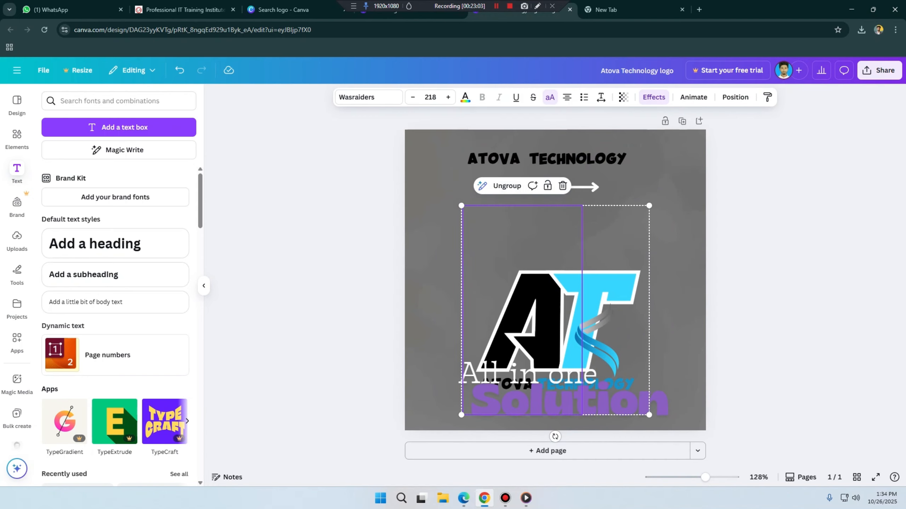
{"action": "left_click_drag", "start_coordinate": [588, 285], "coordinate": [580, 345]}
{"action": "left_click", "coordinate": [550, 187]}
{"action": "key", "text": "Delete"}
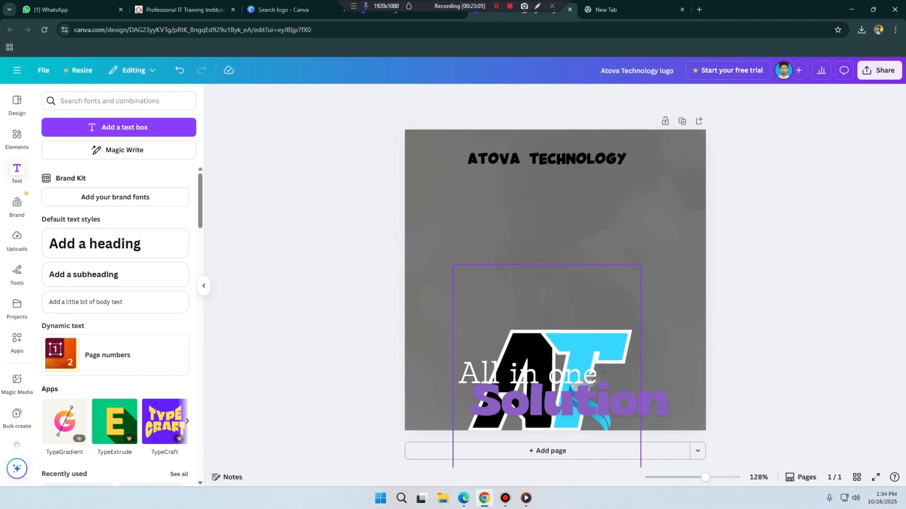
Step: Move the AT logo group back up beneath the new text and place the tagline group directly under its company name
{"action": "left_click_drag", "start_coordinate": [542, 373], "coordinate": [534, 388]}
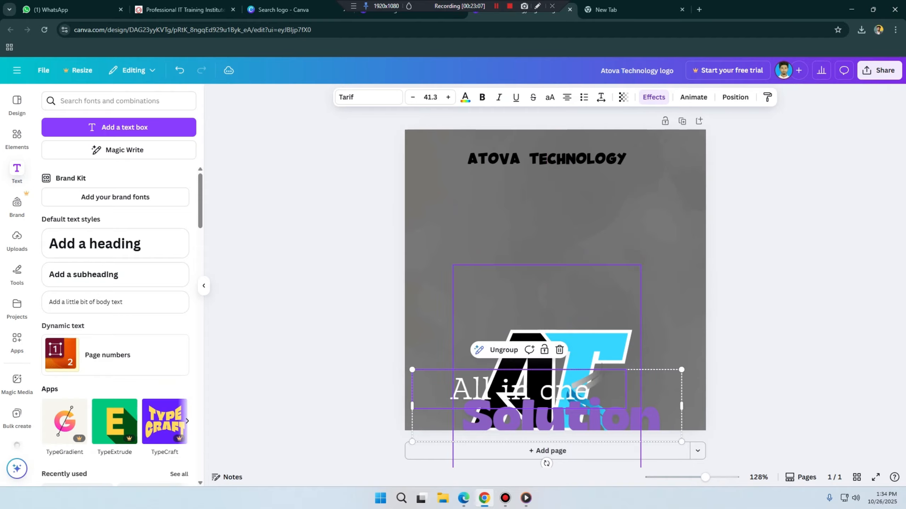
{"action": "left_click_drag", "start_coordinate": [597, 348], "coordinate": [609, 239]}
{"action": "left_click_drag", "start_coordinate": [556, 384], "coordinate": [568, 365]}
{"action": "left_click_drag", "start_coordinate": [601, 299], "coordinate": [612, 314]}
Step: Try the Heading and Subheading document text styles on the ATOVA TECHNOLOGY text above the monogram
{"action": "left_click", "coordinate": [545, 160]}
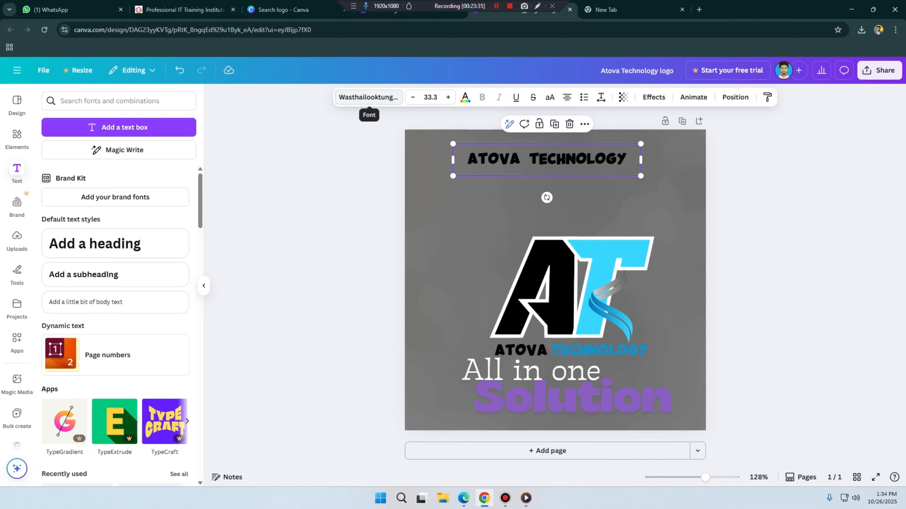
{"action": "left_click", "coordinate": [369, 97]}
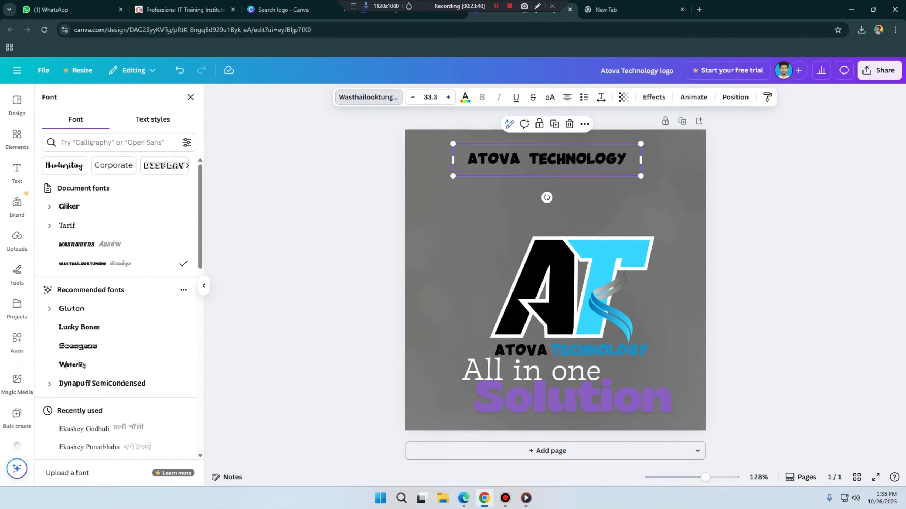
{"action": "left_click", "coordinate": [153, 120]}
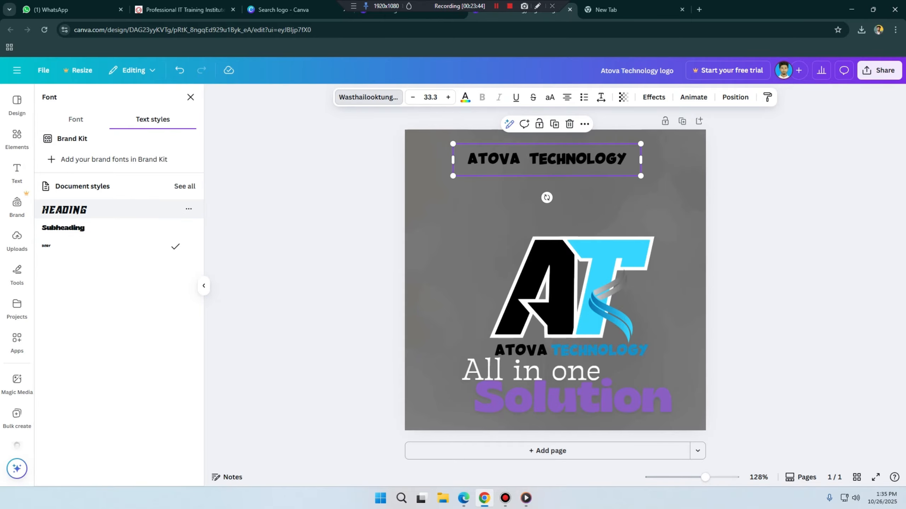
{"action": "left_click", "coordinate": [89, 210]}
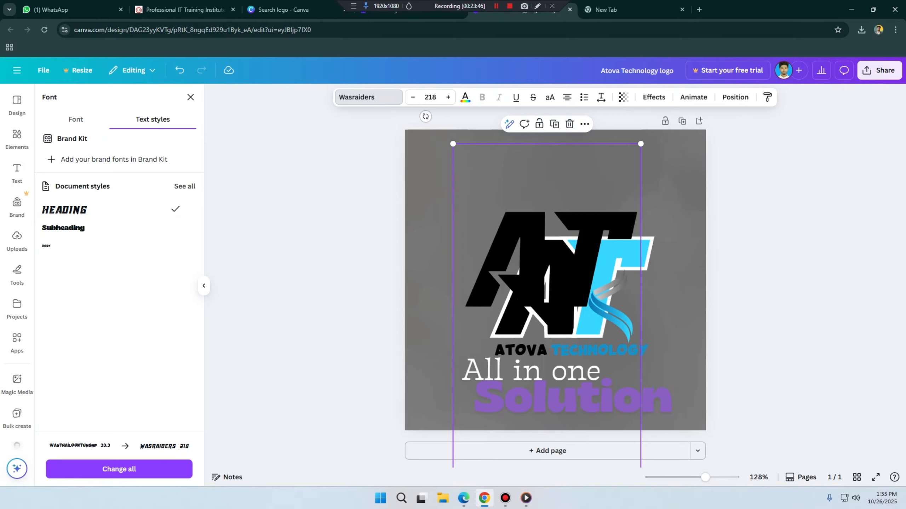
{"action": "scroll", "coordinate": [555, 280], "scroll_direction": "down", "scroll_amount": 10}
{"action": "scroll", "coordinate": [555, 280], "scroll_direction": "up", "scroll_amount": 10}
{"action": "left_click", "coordinate": [89, 227]}
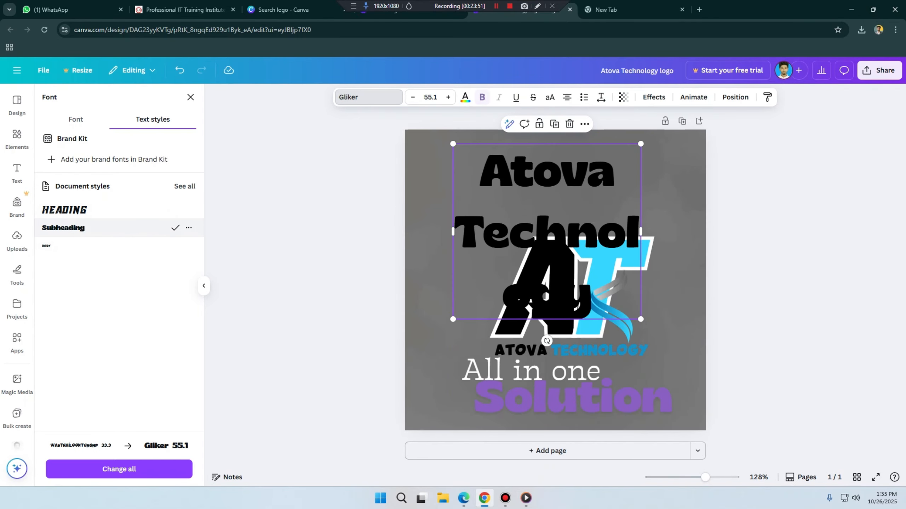
Step: Apply the Body document style to the upper ATOVA TECHNOLOGY text and place it above the monogram near the canvas's upper edge
{"action": "left_click_drag", "start_coordinate": [549, 229], "coordinate": [518, 221]}
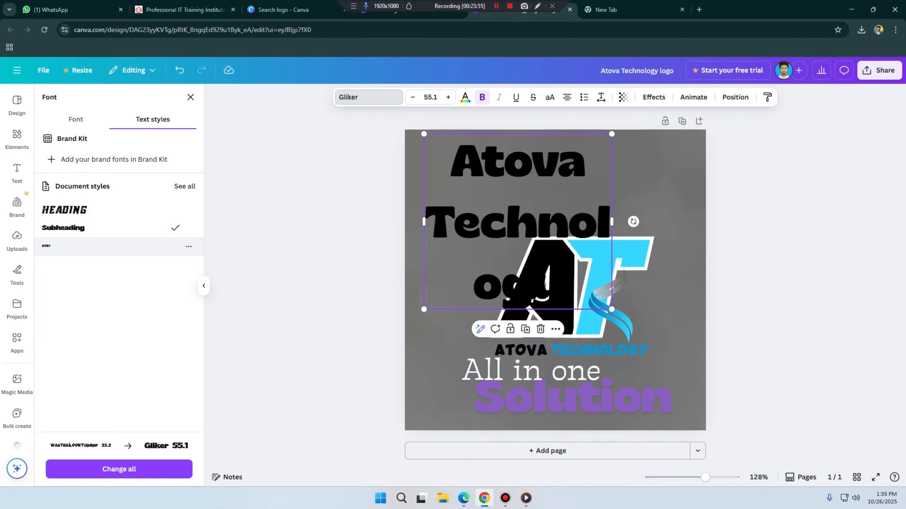
{"action": "left_click", "coordinate": [89, 246]}
{"action": "left_click_drag", "start_coordinate": [516, 150], "coordinate": [544, 171]}
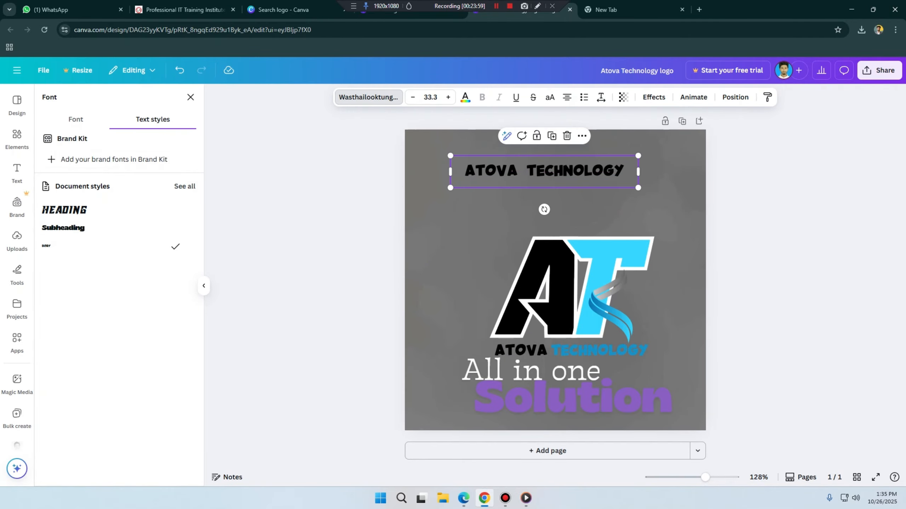
Step: Search the font library for "bold" fonts for the upper ATOVA TECHNOLOGY text
{"action": "left_click", "coordinate": [76, 120]}
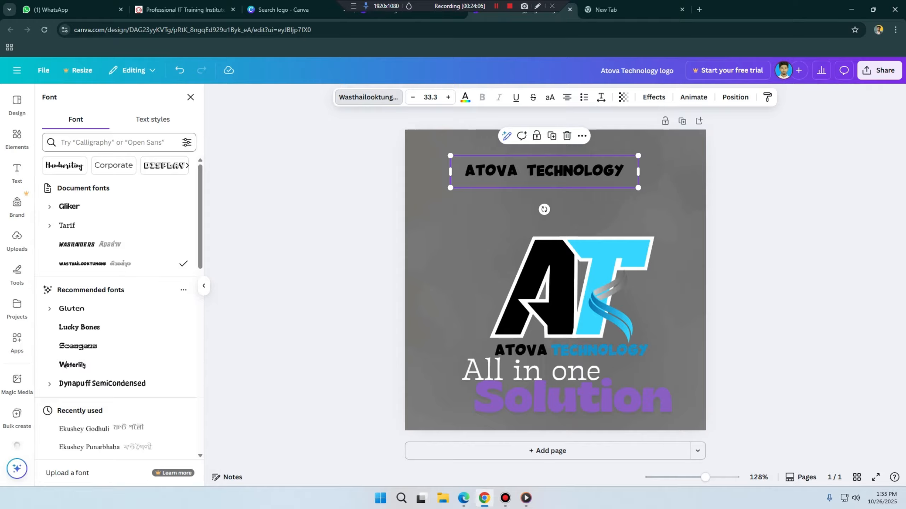
{"action": "left_click", "coordinate": [114, 142]}
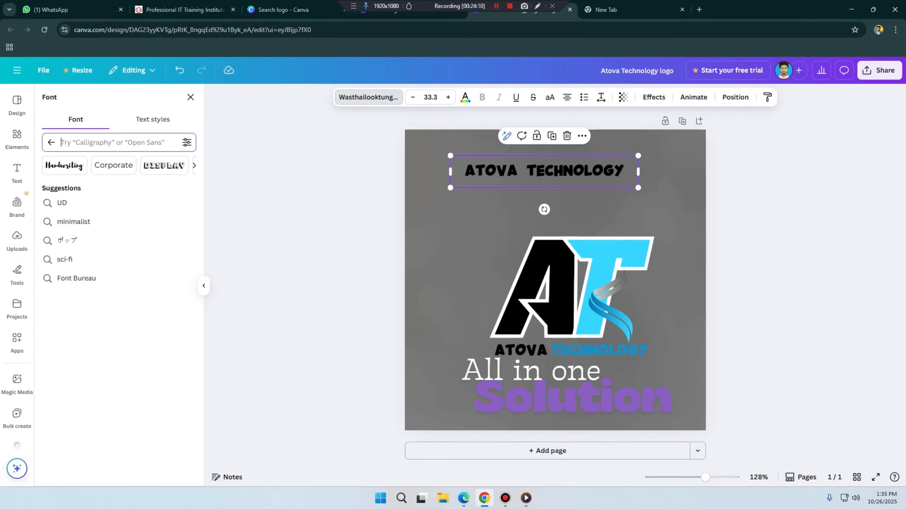
{"action": "type", "text": "ar"}
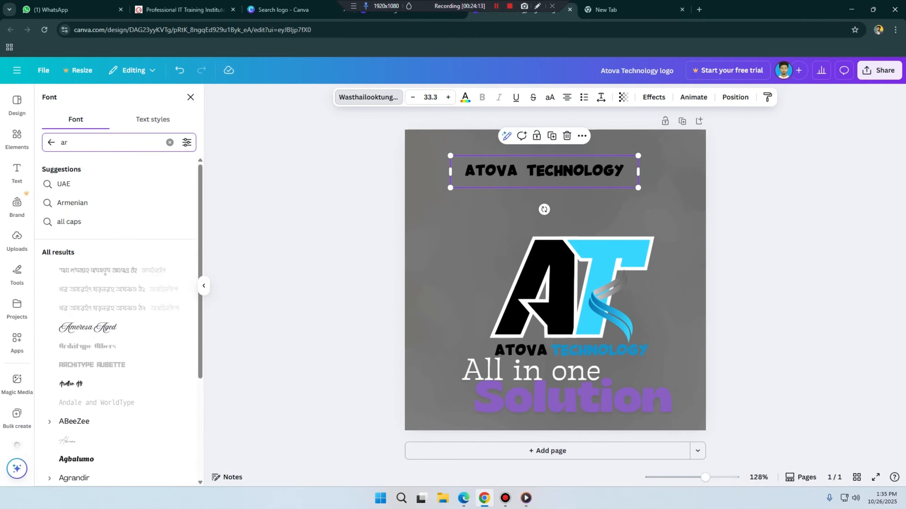
{"action": "type", "text": "ia"}
{"action": "key", "text": "BackSpace"}
{"action": "key", "text": "BackSpace"}
{"action": "key", "text": "BackSpace"}
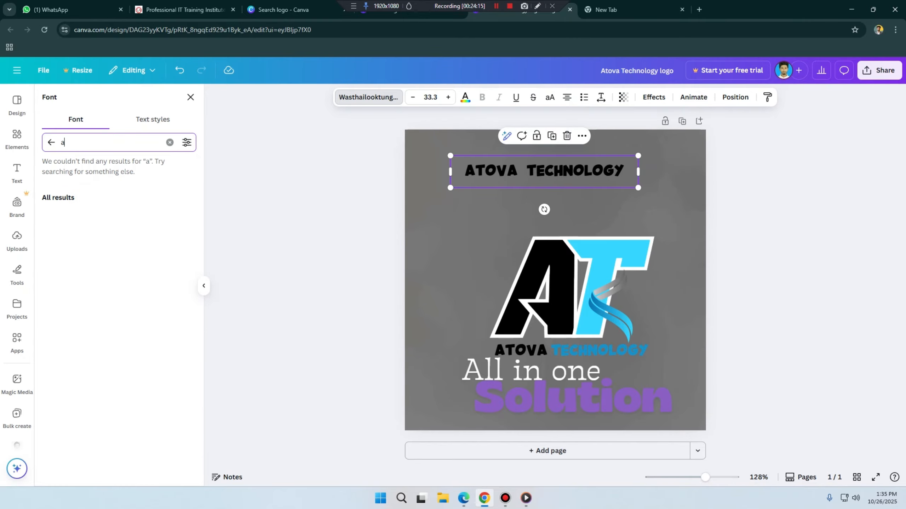
{"action": "key", "text": "BackSpace"}
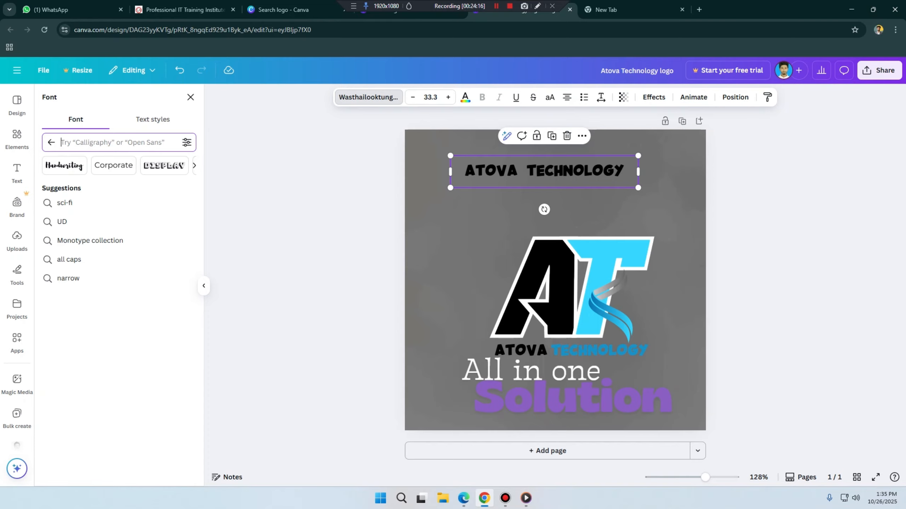
{"action": "type", "text": "bold"}
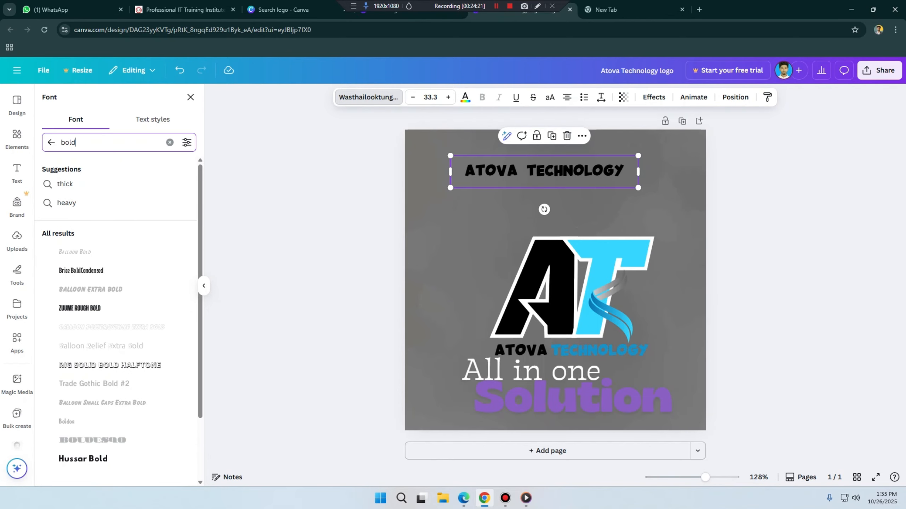
Step: Search the font library for "arial" and clear the search
{"action": "key", "text": "BackSpace"}
{"action": "key", "text": "BackSpace"}
{"action": "key", "text": "BackSpace"}
{"action": "key", "text": "BackSpace"}
{"action": "type", "text": "a"}
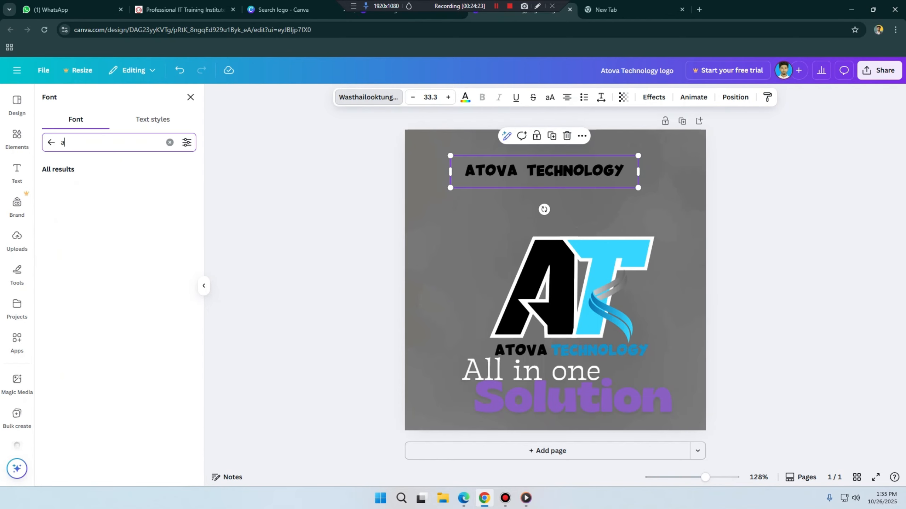
{"action": "type", "text": "rial"}
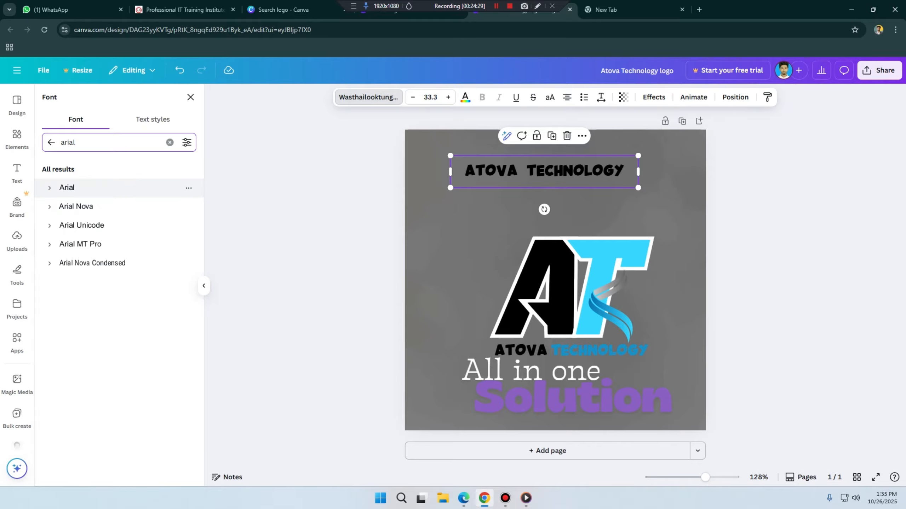
{"action": "key", "text": "ctrl+a"}
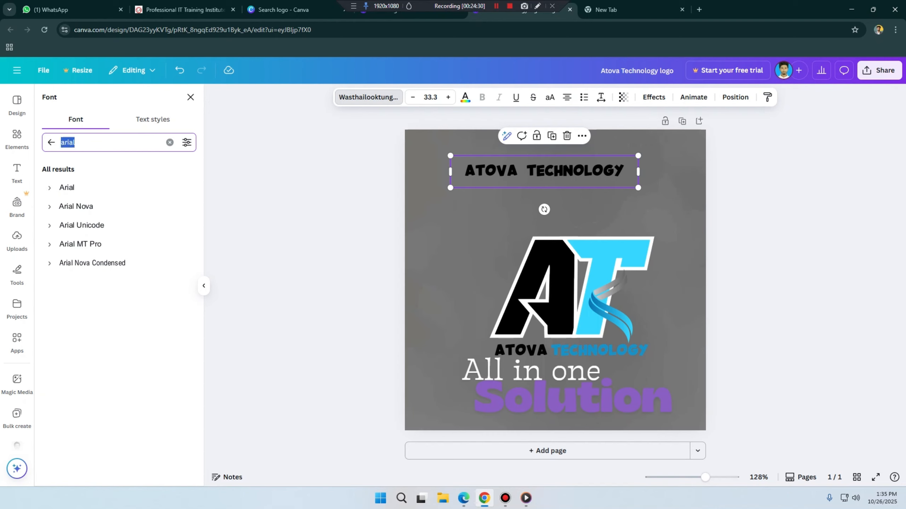
{"action": "key", "text": "BackSpace"}
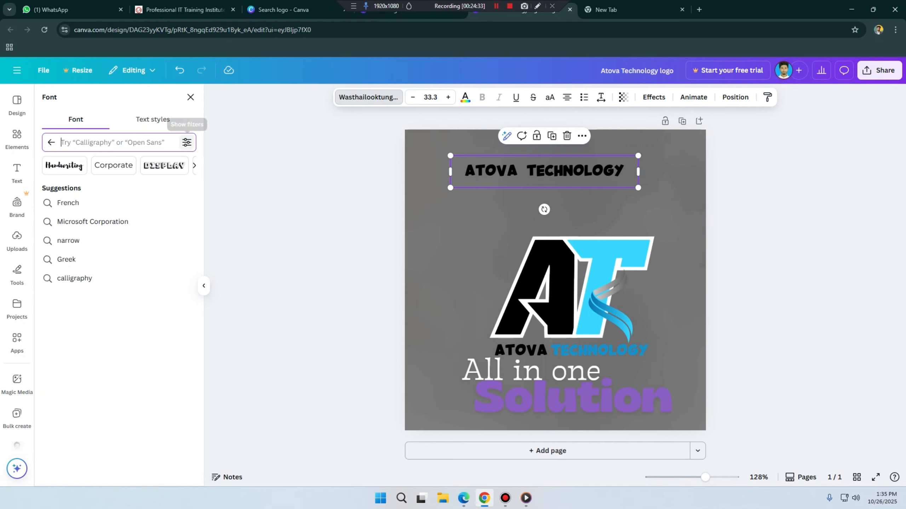
Step: Filter the font library by language, choosing English
{"action": "left_click", "coordinate": [187, 142]}
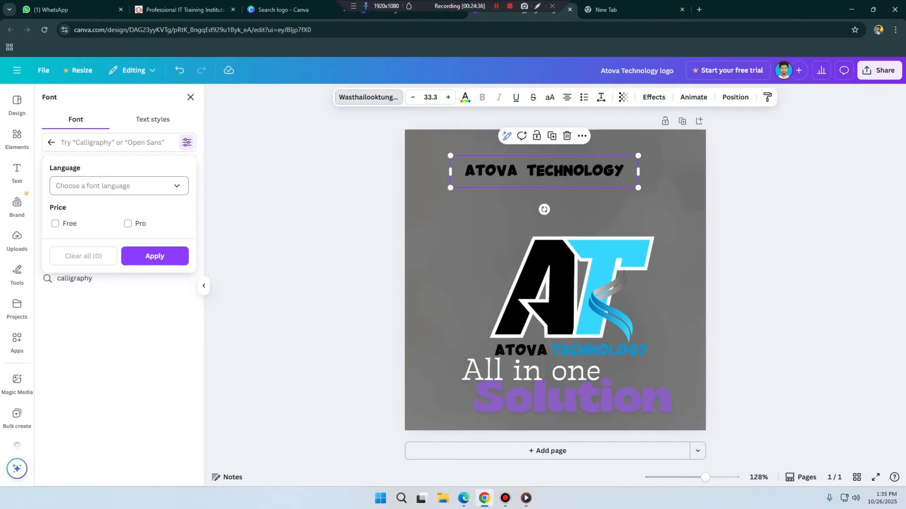
{"action": "left_click", "coordinate": [118, 186]}
{"action": "scroll", "coordinate": [125, 286], "scroll_direction": "down", "scroll_amount": 7}
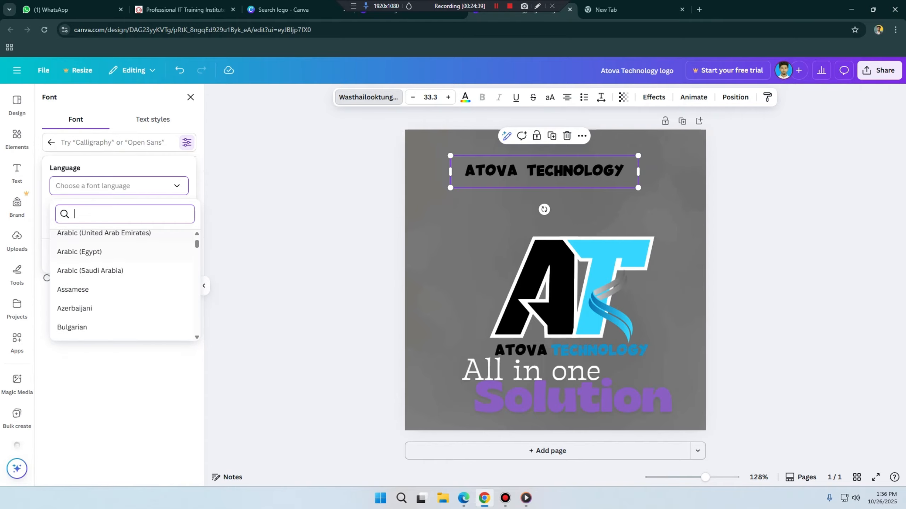
{"action": "scroll", "coordinate": [90, 290], "scroll_direction": "down", "scroll_amount": 1}
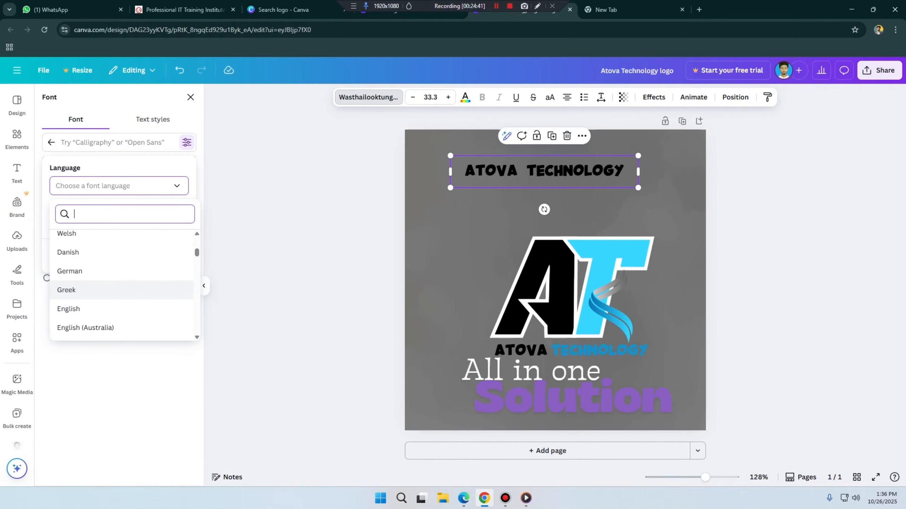
{"action": "left_click", "coordinate": [89, 309]}
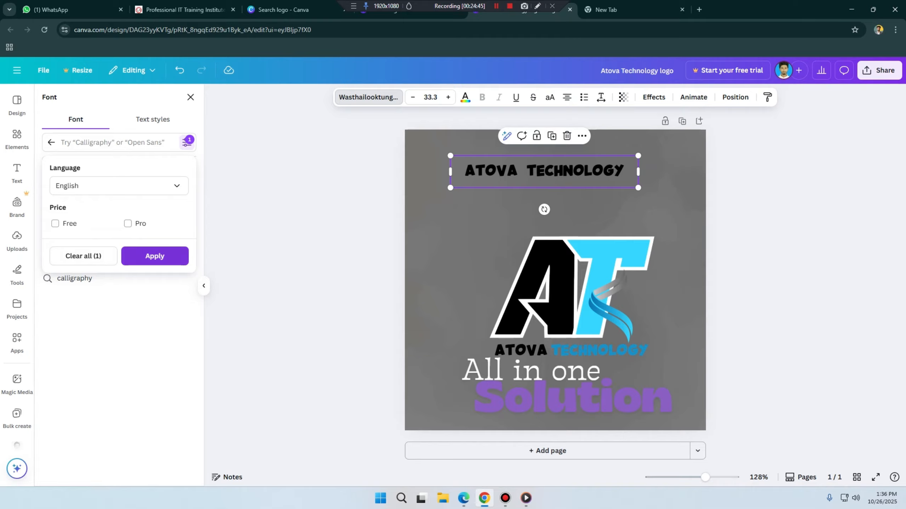
{"action": "left_click", "coordinate": [155, 256]}
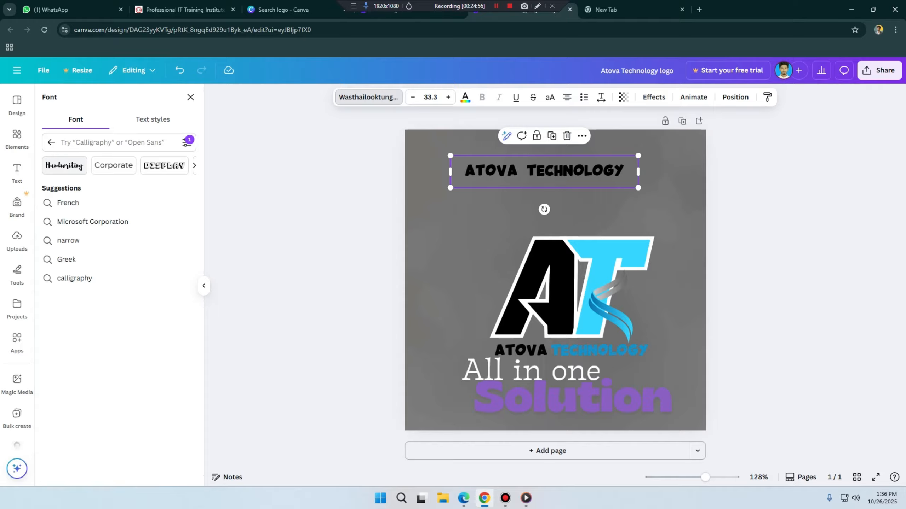
Step: Browse the Handwriting fonts, try Beth Ellen, and apply Finger Paint to the upper company name
{"action": "left_click", "coordinate": [64, 165]}
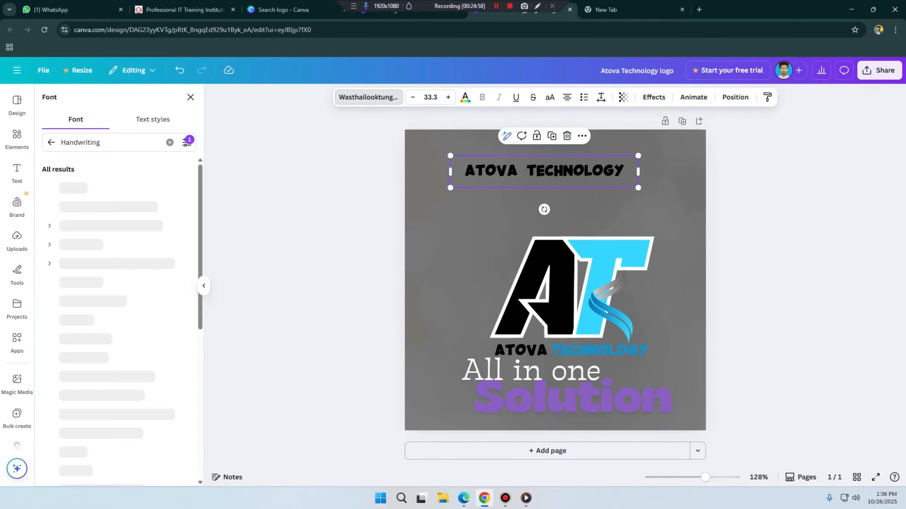
{"action": "scroll", "coordinate": [114, 223], "scroll_direction": "down", "scroll_amount": 3}
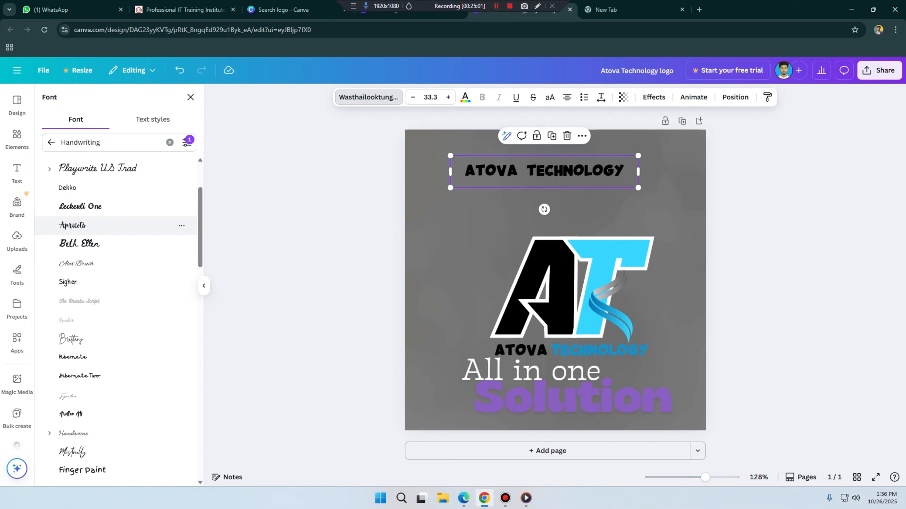
{"action": "scroll", "coordinate": [115, 223], "scroll_direction": "down", "scroll_amount": 3}
{"action": "scroll", "coordinate": [115, 224], "scroll_direction": "up", "scroll_amount": 4}
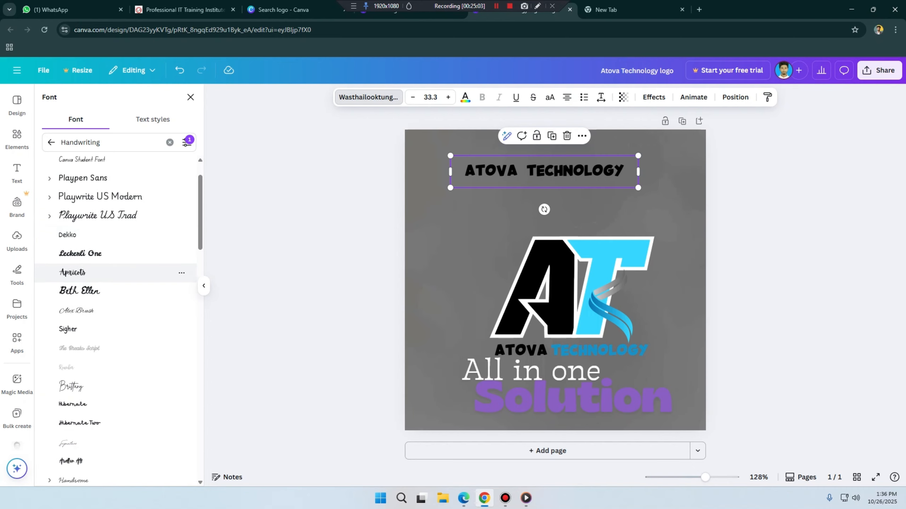
{"action": "left_click", "coordinate": [115, 290]}
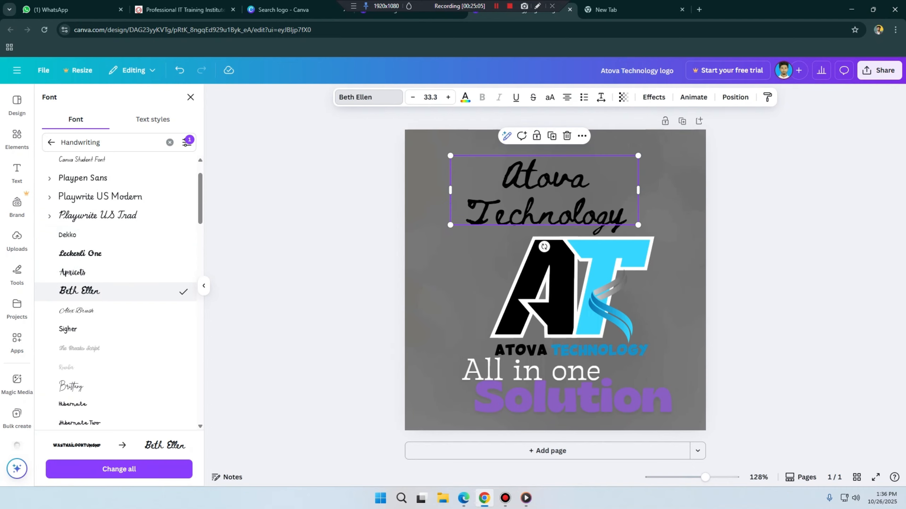
{"action": "scroll", "coordinate": [114, 291], "scroll_direction": "down", "scroll_amount": 4}
{"action": "left_click", "coordinate": [114, 375]}
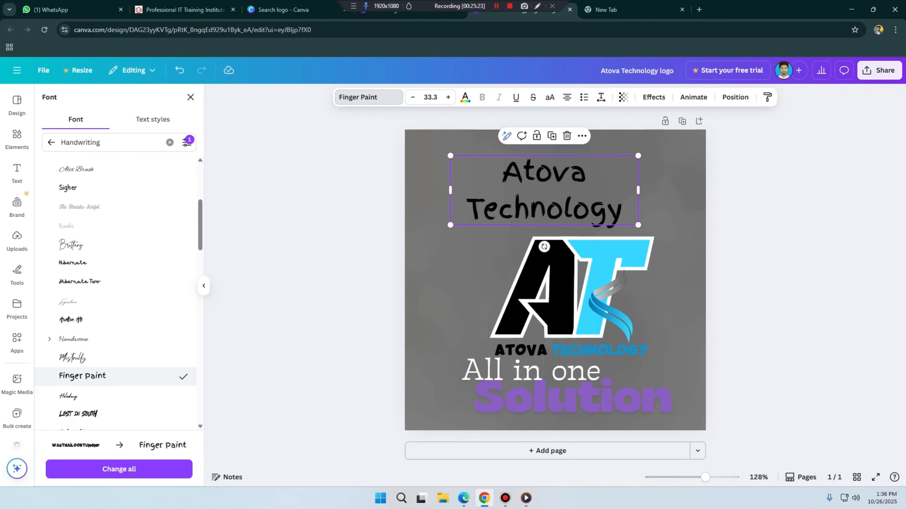
Step: Widen the upper company name's text box and set its font size to 20
{"action": "left_click_drag", "start_coordinate": [638, 190], "coordinate": [651, 213]}
{"action": "left_click_drag", "start_coordinate": [567, 209], "coordinate": [602, 203]}
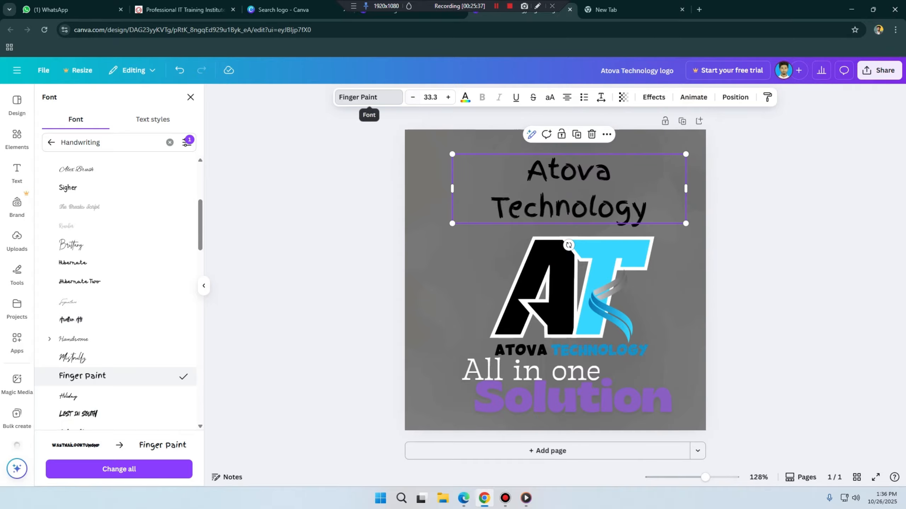
{"action": "left_click", "coordinate": [426, 97]}
{"action": "left_click", "coordinate": [426, 97]}
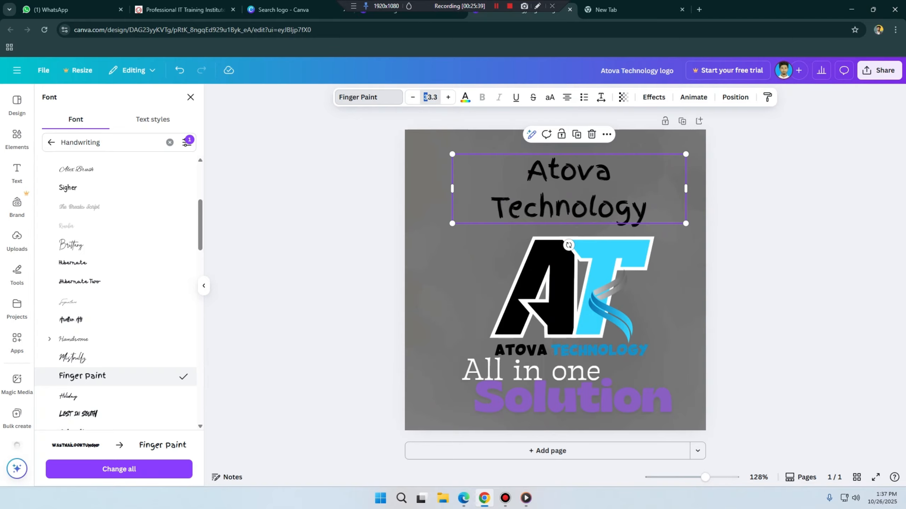
{"action": "double_click", "coordinate": [426, 97]}
{"action": "type", "text": "20"}
{"action": "key", "text": "Return"}
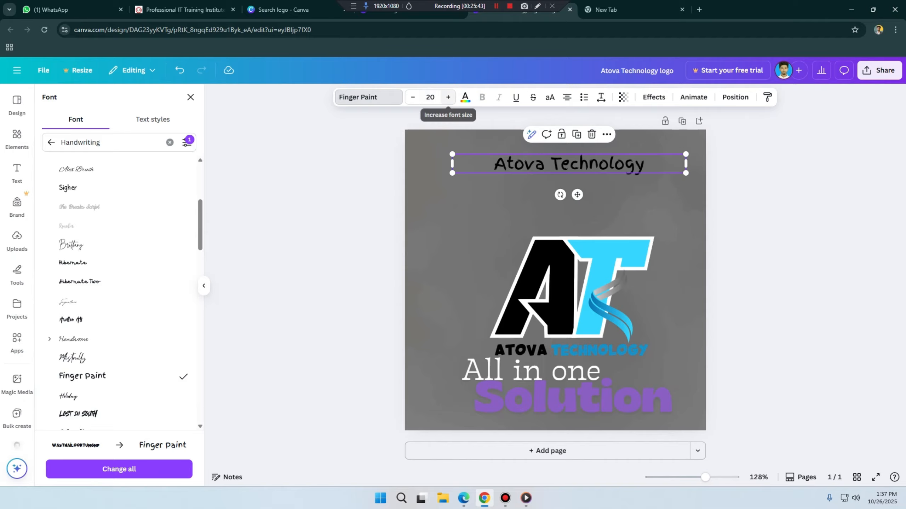
Step: Adjust the upper company name's font size to 26 and centre the text above the monogram near the canvas's upper edge
{"action": "left_click", "coordinate": [412, 97]}
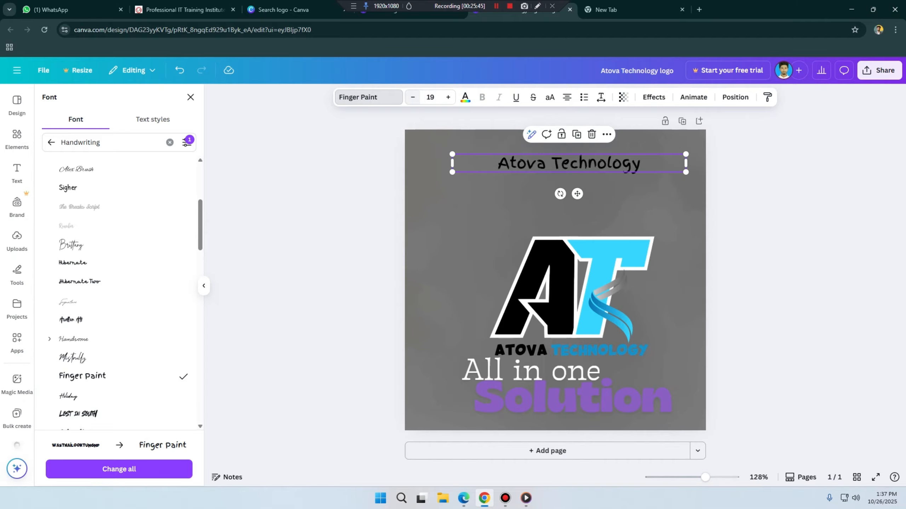
{"action": "left_click", "coordinate": [412, 97]}
{"action": "left_click", "coordinate": [413, 97]}
{"action": "left_click", "coordinate": [412, 97]}
{"action": "left_click", "coordinate": [413, 97]}
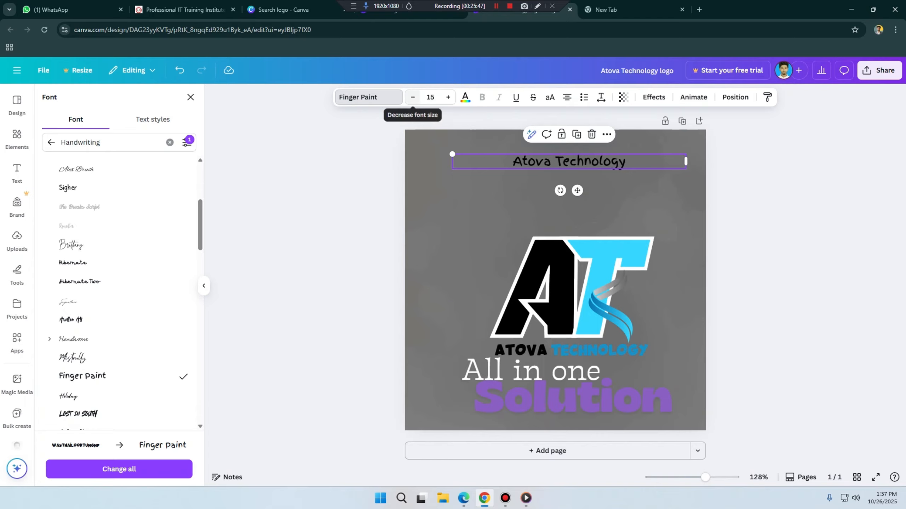
{"action": "left_click", "coordinate": [448, 96]}
{"action": "left_click", "coordinate": [448, 97]}
{"action": "left_click", "coordinate": [448, 97]}
{"action": "left_click", "coordinate": [448, 97]}
{"action": "left_click", "coordinate": [448, 97]}
{"action": "left_click", "coordinate": [447, 97]}
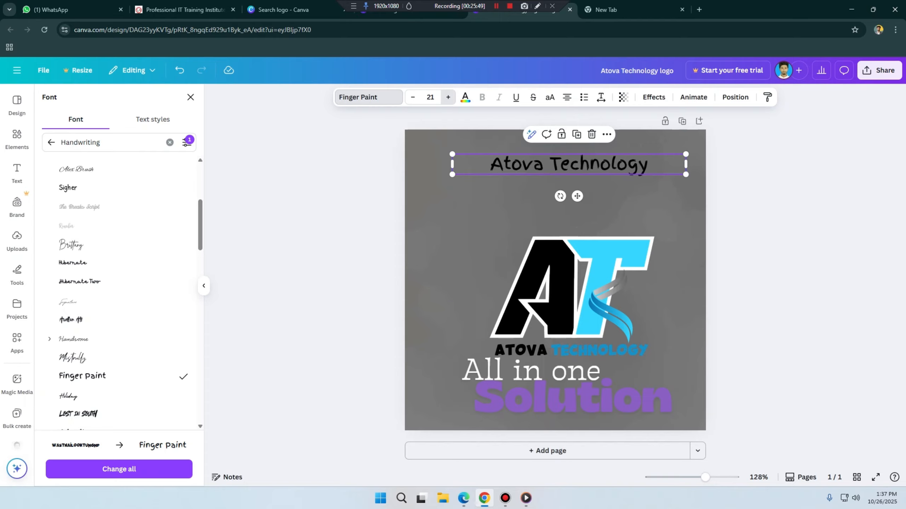
{"action": "left_click", "coordinate": [448, 97]}
{"action": "left_click", "coordinate": [447, 97]}
{"action": "left_click", "coordinate": [448, 97]}
{"action": "left_click", "coordinate": [448, 97]}
{"action": "left_click", "coordinate": [448, 97]}
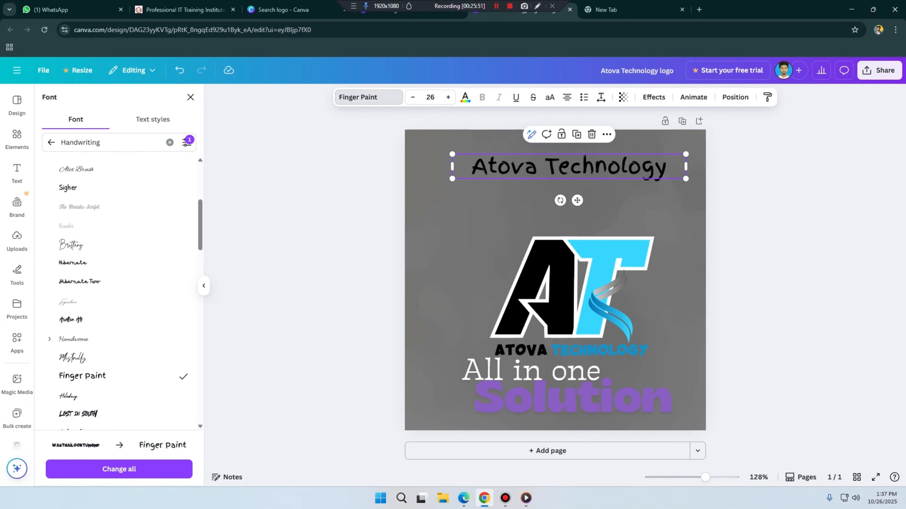
{"action": "left_click_drag", "start_coordinate": [569, 167], "coordinate": [559, 172]}
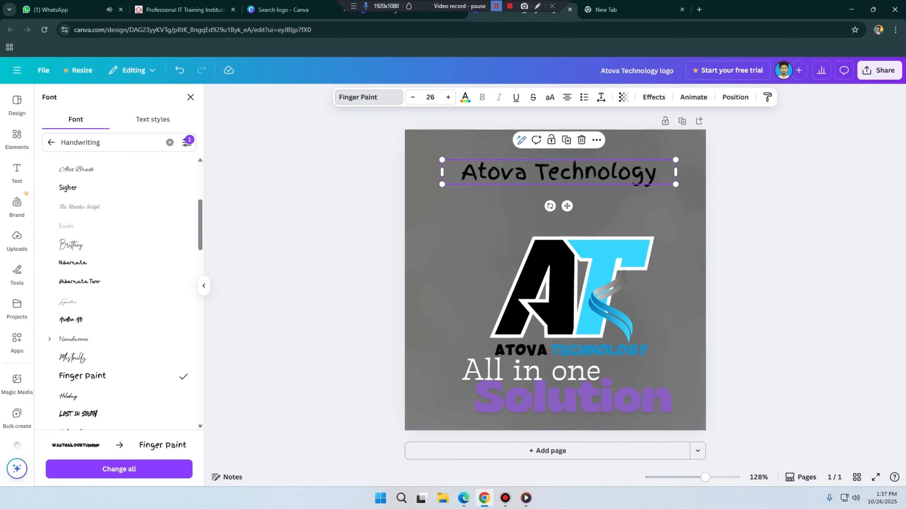
Step: Adjust the upper company name's font size to 29
{"action": "left_click", "coordinate": [496, 6]}
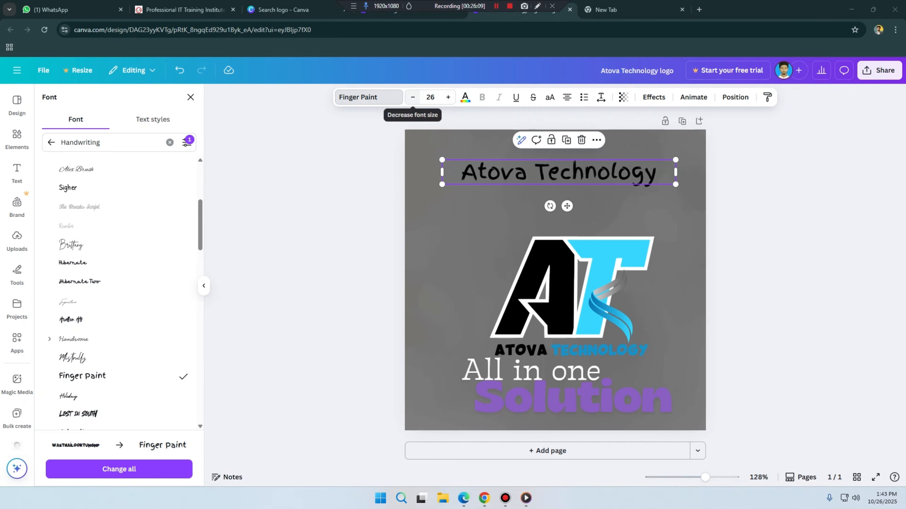
{"action": "left_click", "coordinate": [413, 98]}
{"action": "left_click", "coordinate": [413, 97]}
{"action": "left_click", "coordinate": [413, 97]}
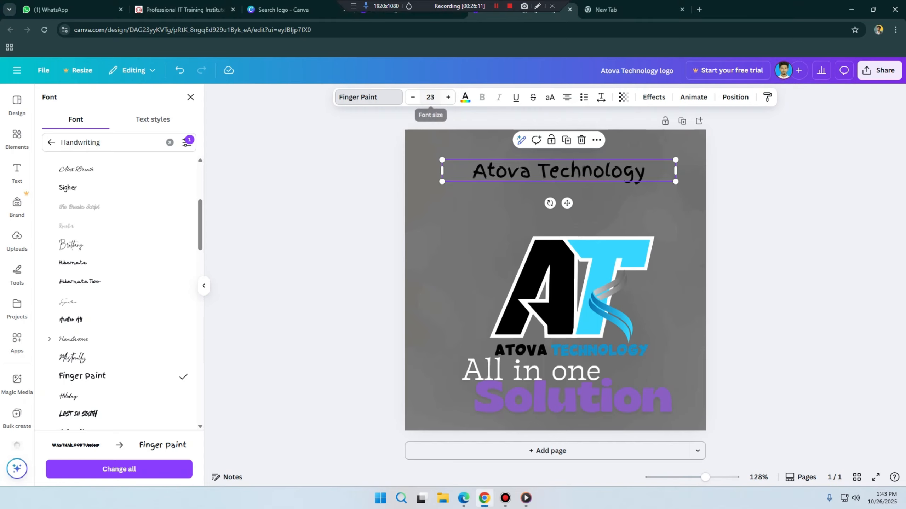
{"action": "left_click", "coordinate": [448, 97]}
{"action": "left_click", "coordinate": [448, 98]}
{"action": "left_click", "coordinate": [448, 98]}
{"action": "left_click", "coordinate": [448, 97]}
{"action": "left_click", "coordinate": [448, 97]}
{"action": "left_click", "coordinate": [448, 97]}
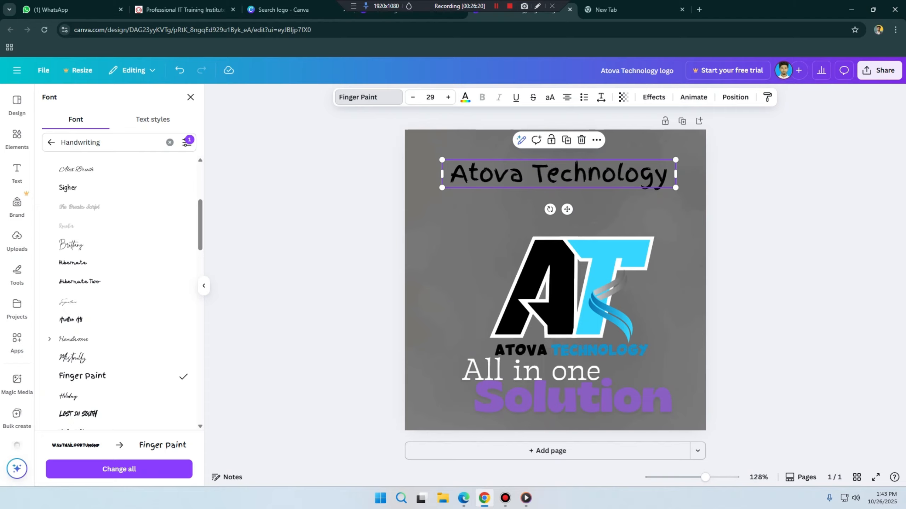
Step: Select the initial A of the upper company name, raise the font size to 30, and colour the letter orange
{"action": "left_click", "coordinate": [451, 174]}
{"action": "key", "text": "shift+Right"}
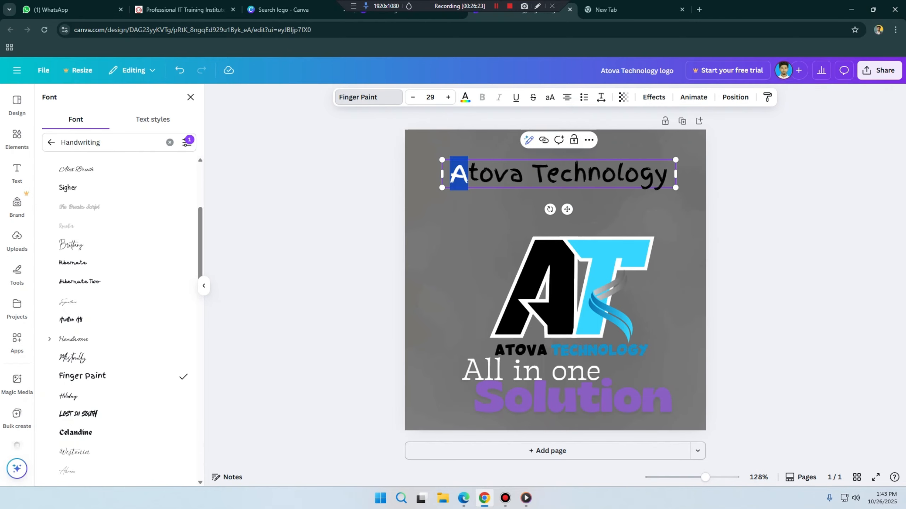
{"action": "left_click", "coordinate": [448, 97]}
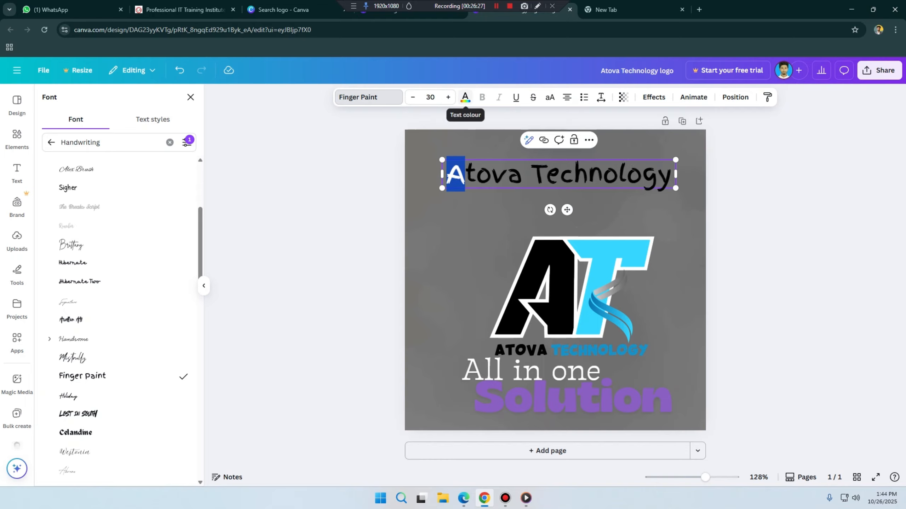
{"action": "left_click", "coordinate": [465, 97]}
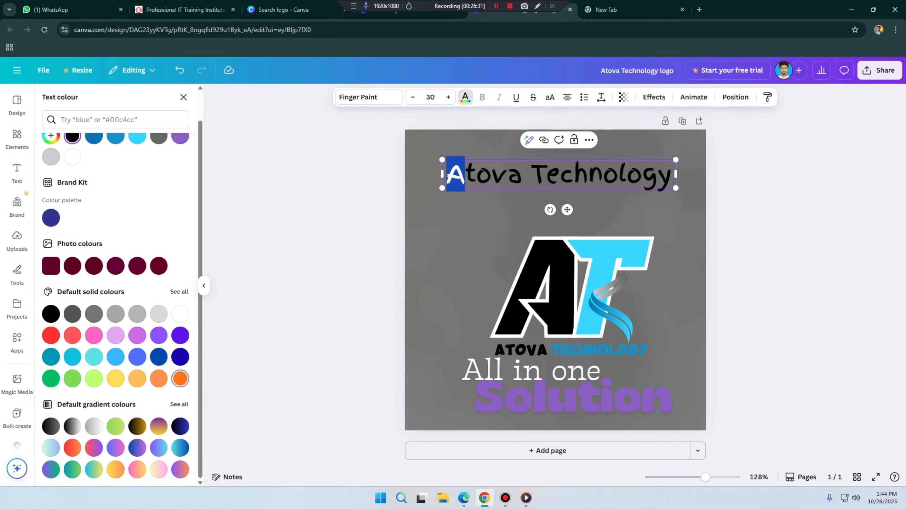
{"action": "left_click", "coordinate": [180, 379]}
{"action": "left_click", "coordinate": [460, 228]}
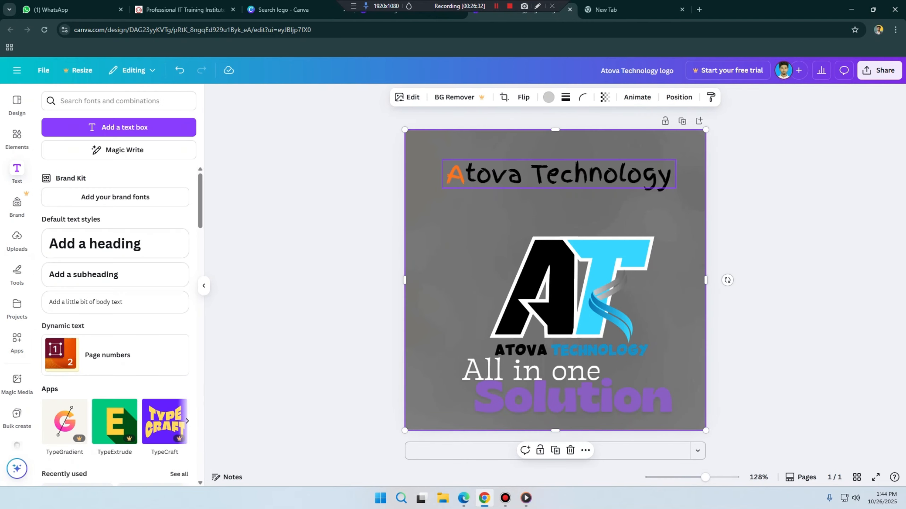
Step: Extend the orange text colour to the whole word Atova in the upper company name
{"action": "left_click", "coordinate": [522, 175]}
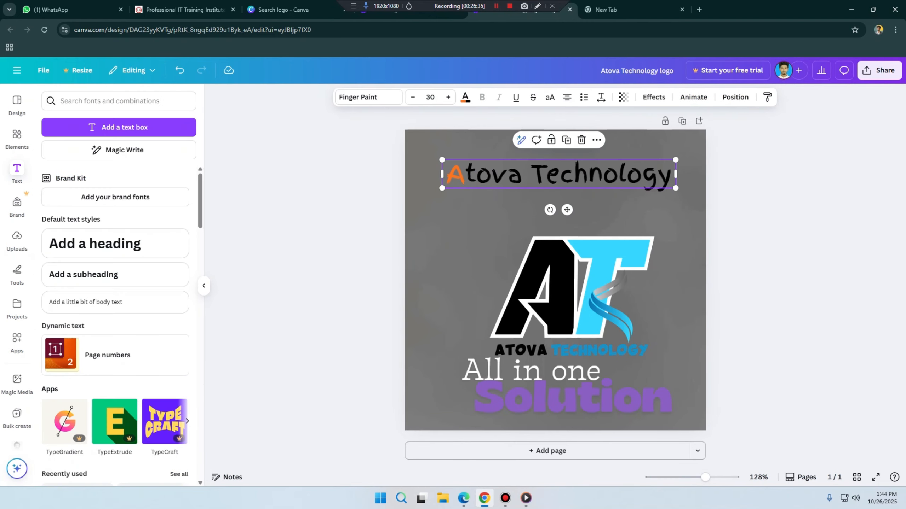
{"action": "left_click", "coordinate": [523, 175]}
{"action": "left_click_drag", "start_coordinate": [522, 175], "coordinate": [447, 174]}
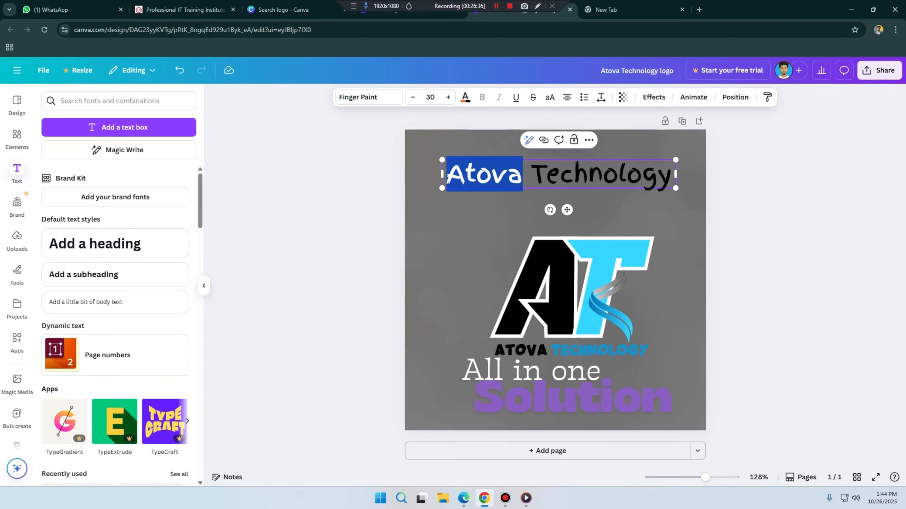
{"action": "left_click", "coordinate": [465, 97]}
{"action": "scroll", "coordinate": [171, 356], "scroll_direction": "down", "scroll_amount": 1}
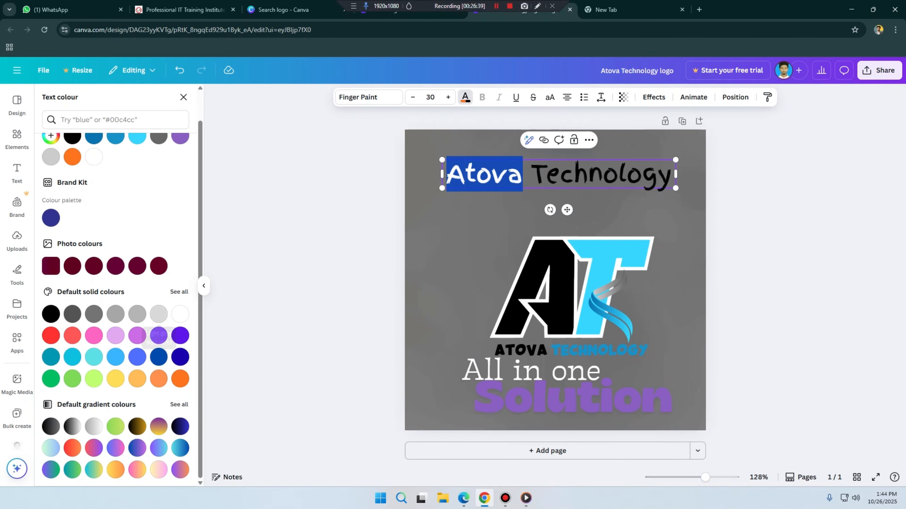
{"action": "left_click", "coordinate": [180, 379]}
{"action": "left_click", "coordinate": [442, 257]}
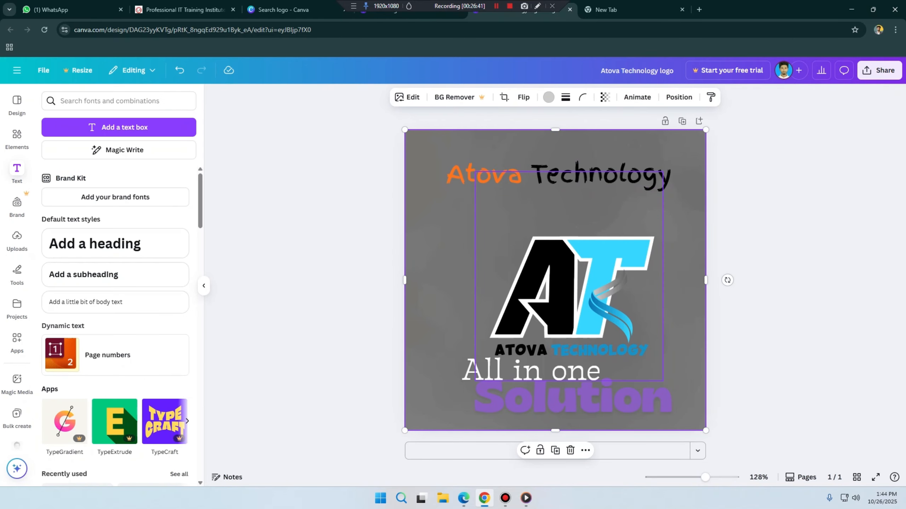
Step: Colour the entire upper company name dark blue from the default solid colours
{"action": "left_click", "coordinate": [558, 175]}
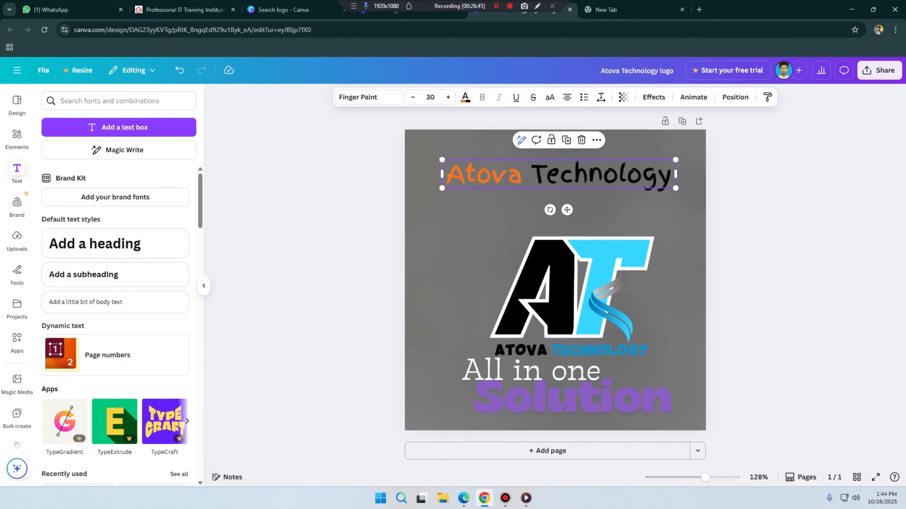
{"action": "left_click", "coordinate": [499, 217]}
{"action": "left_click", "coordinate": [558, 175]}
{"action": "left_click", "coordinate": [465, 98]}
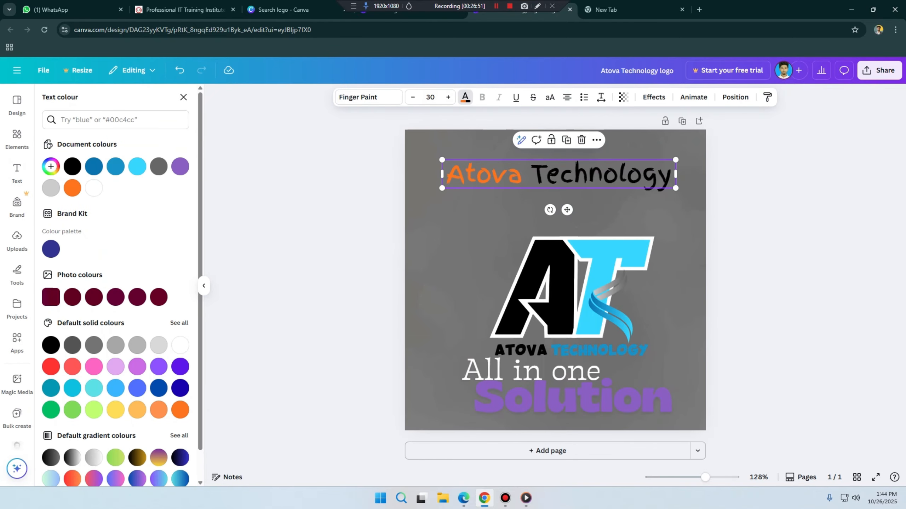
{"action": "scroll", "coordinate": [118, 356], "scroll_direction": "down", "scroll_amount": 1}
{"action": "left_click", "coordinate": [180, 357]}
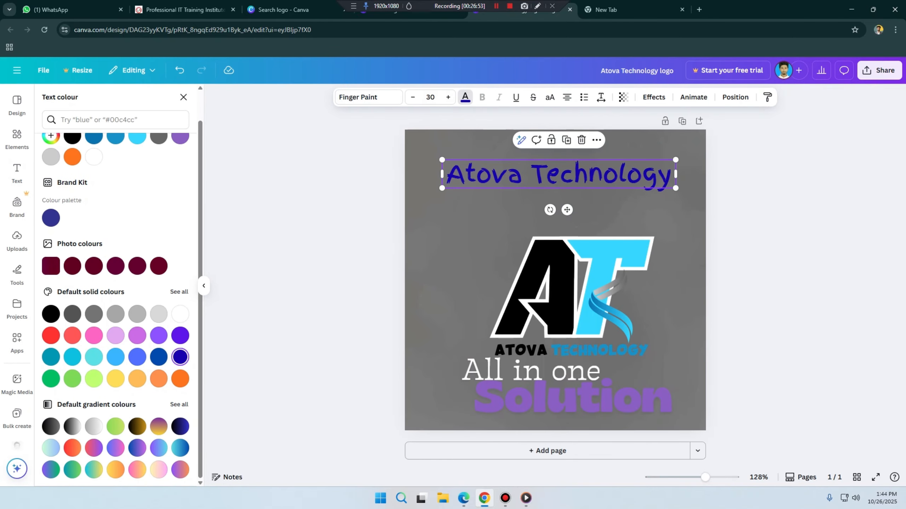
Step: Recolour only the word Atova in the upper company name orange
{"action": "left_click", "coordinate": [506, 175]}
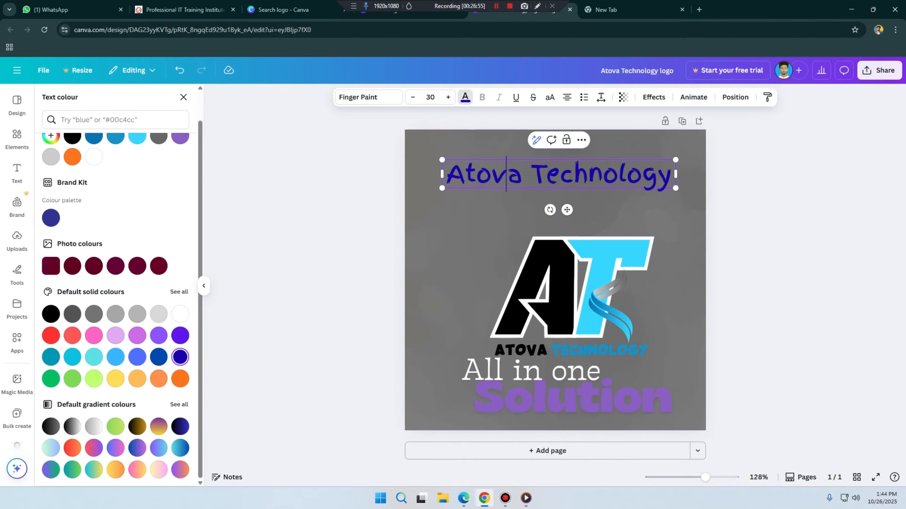
{"action": "left_click_drag", "start_coordinate": [523, 174], "coordinate": [446, 174]}
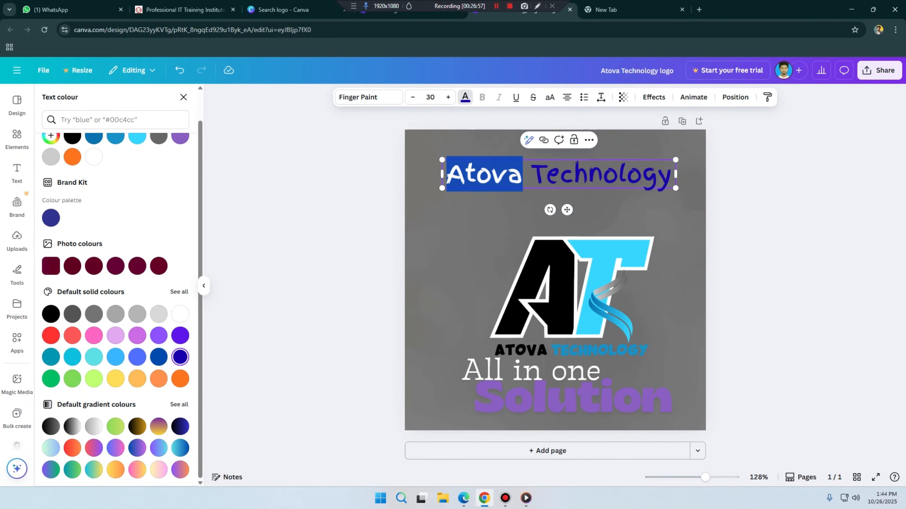
{"action": "left_click", "coordinate": [180, 378]}
{"action": "left_click", "coordinate": [553, 286]}
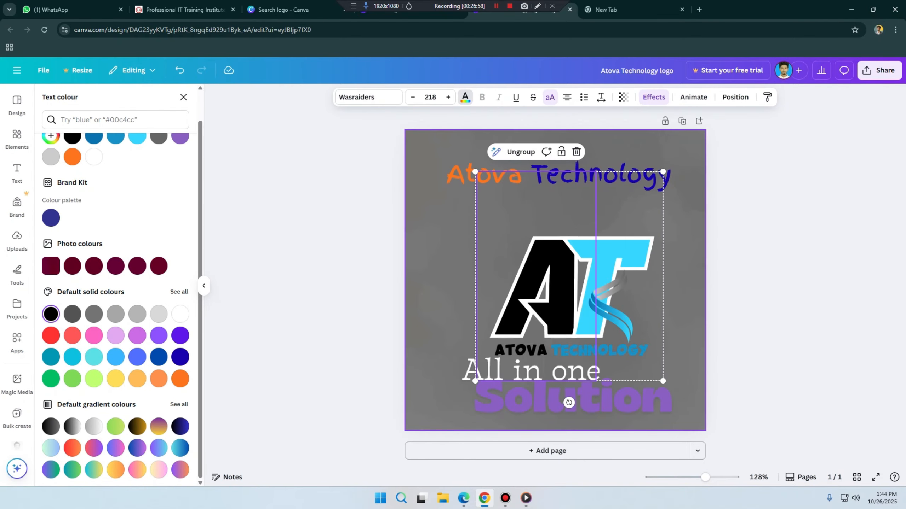
{"action": "left_click", "coordinate": [441, 271]}
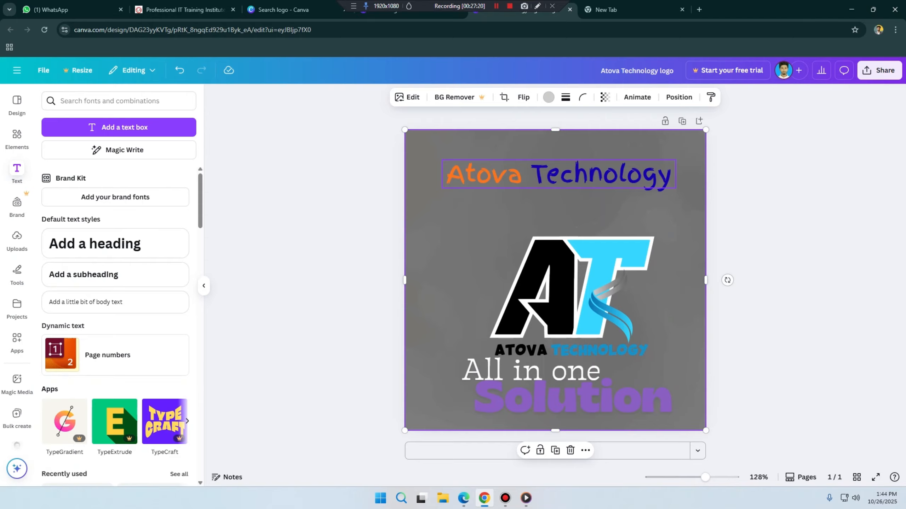
Step: Add a default heading text box below the upper company name and delete it again
{"action": "left_click", "coordinate": [500, 178]}
{"action": "left_click", "coordinate": [461, 174]}
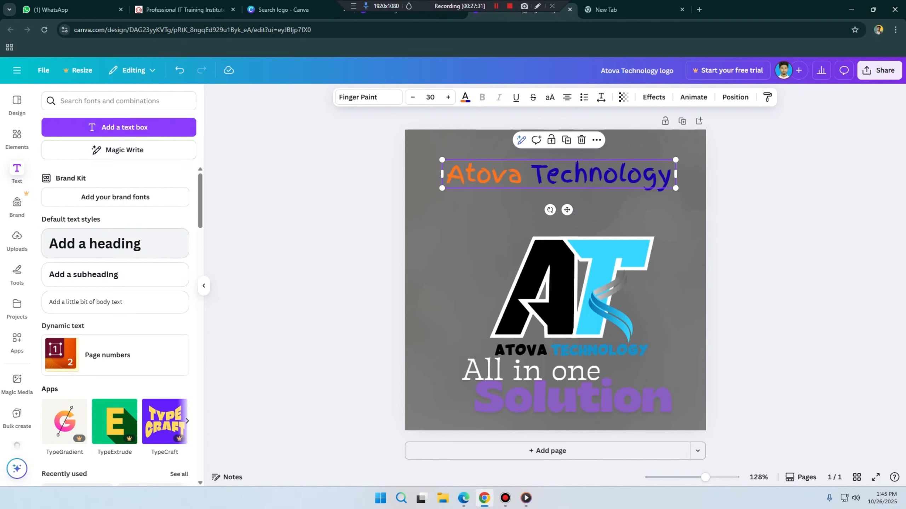
{"action": "left_click", "coordinate": [116, 243]}
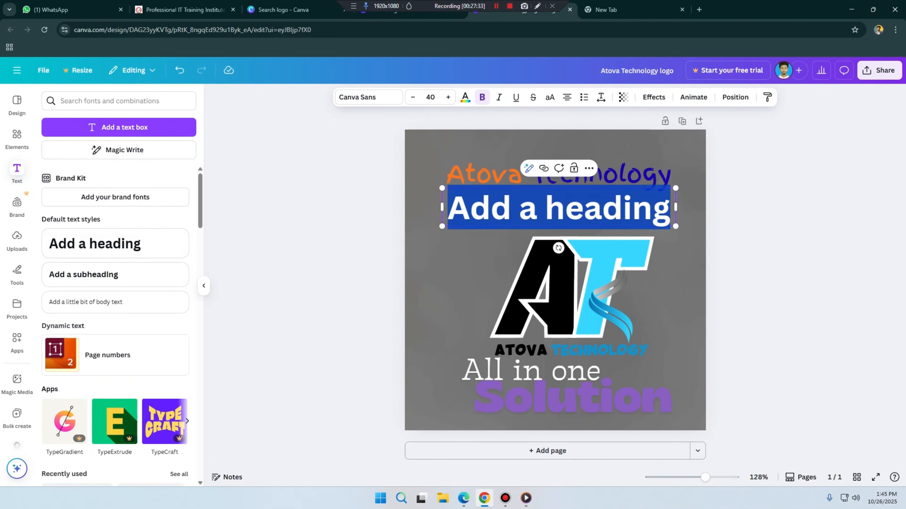
{"action": "left_click", "coordinate": [427, 247]}
{"action": "left_click_drag", "start_coordinate": [535, 209], "coordinate": [534, 224]}
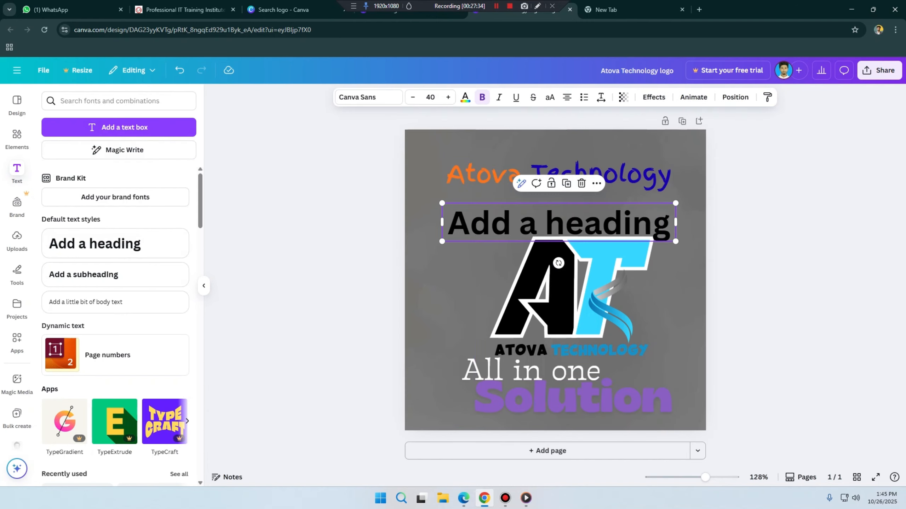
{"action": "key", "text": "Delete"}
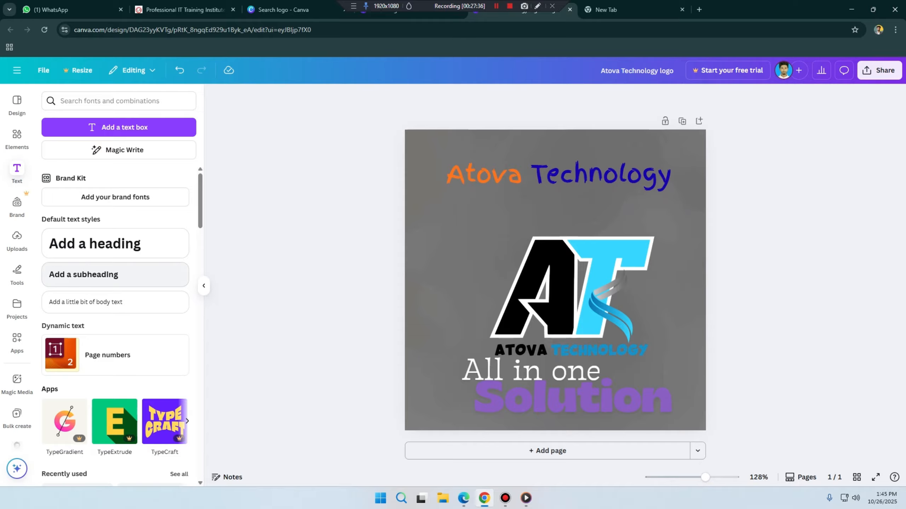
Step: Look through the font combinations in the text library
{"action": "scroll", "coordinate": [115, 321], "scroll_direction": "down", "scroll_amount": 3}
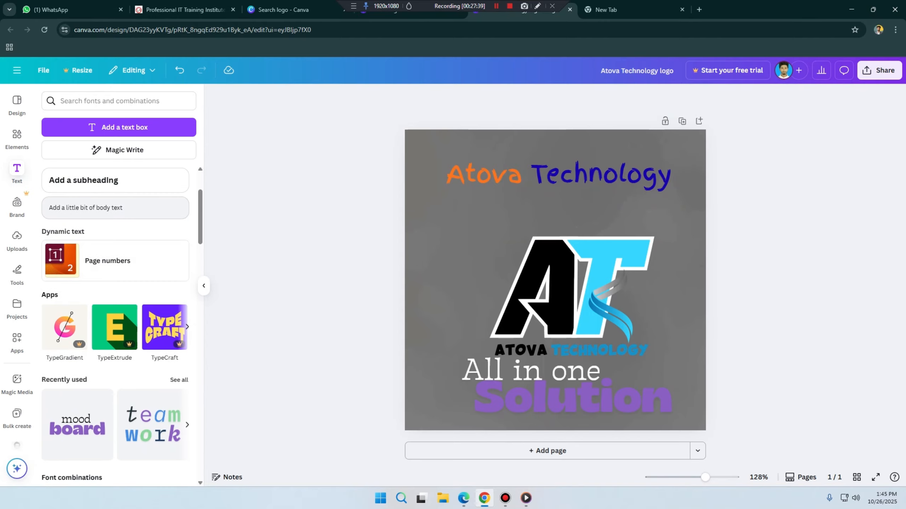
{"action": "scroll", "coordinate": [153, 321], "scroll_direction": "down", "scroll_amount": 10}
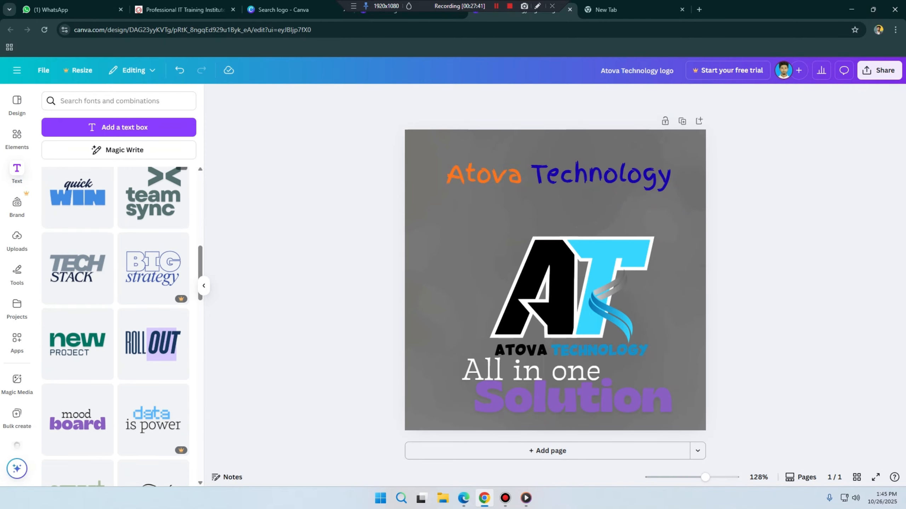
{"action": "scroll", "coordinate": [153, 321], "scroll_direction": "up", "scroll_amount": 6}
{"action": "scroll", "coordinate": [153, 321], "scroll_direction": "down", "scroll_amount": 20}
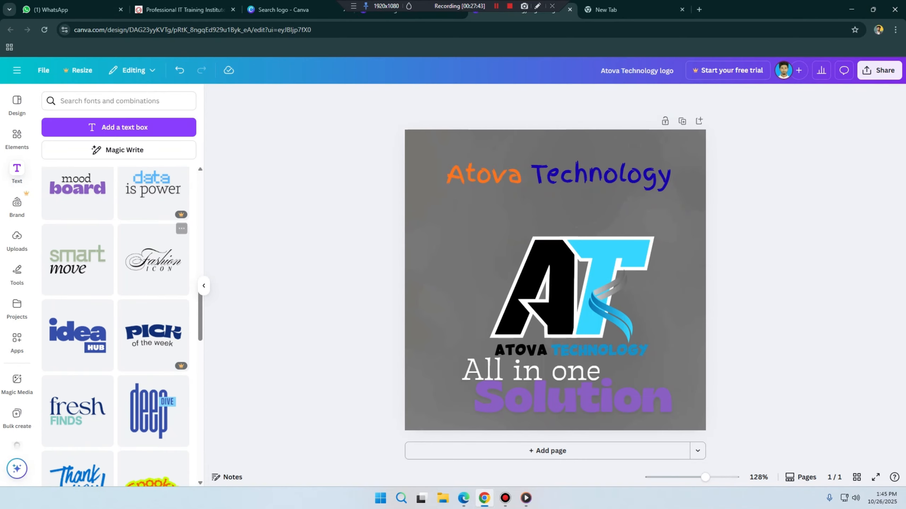
{"action": "scroll", "coordinate": [118, 286], "scroll_direction": "down", "scroll_amount": 2}
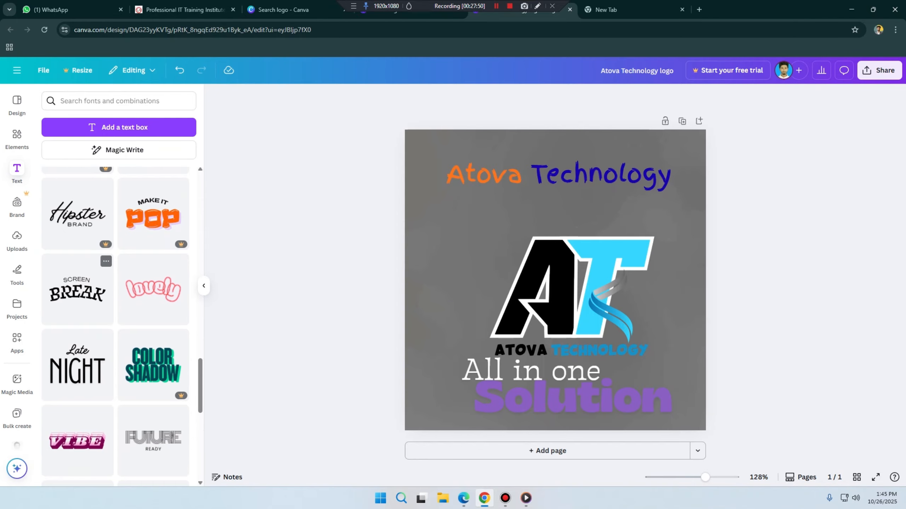
{"action": "scroll", "coordinate": [77, 290], "scroll_direction": "up", "scroll_amount": 10}
Step: Shift the upper company name slightly down and to the left on the logo
{"action": "left_click", "coordinate": [558, 174]}
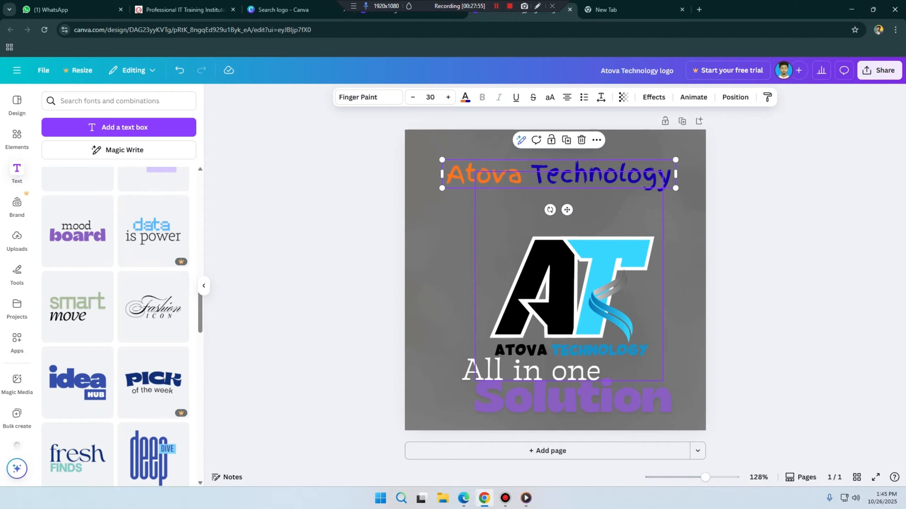
{"action": "left_click_drag", "start_coordinate": [558, 174], "coordinate": [555, 181]}
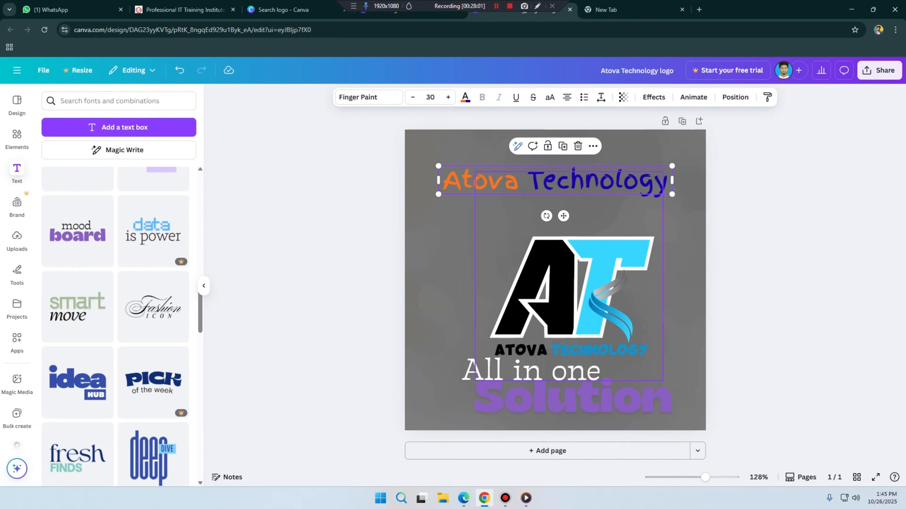
{"action": "left_click", "coordinate": [487, 180]}
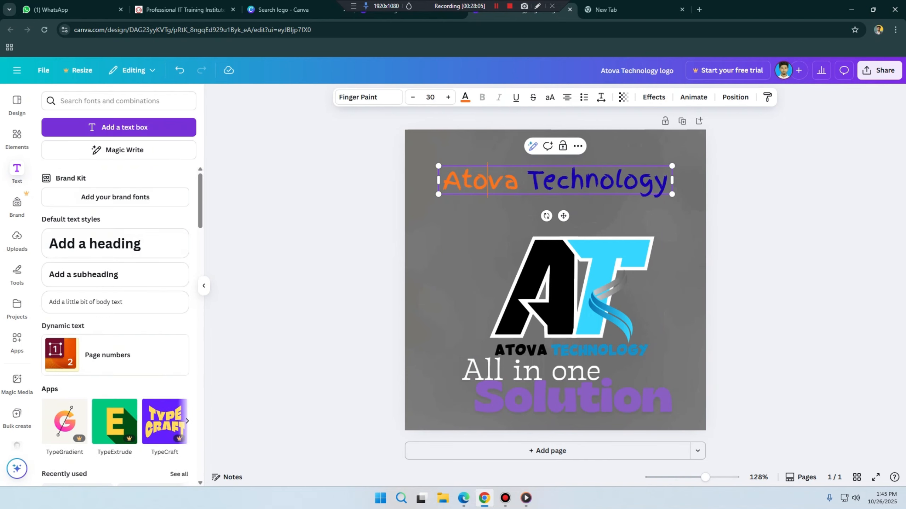
Step: Add a default heading and transfer the upper company name's text, Atova Technology, into it, removing the original
{"action": "left_click", "coordinate": [116, 244]}
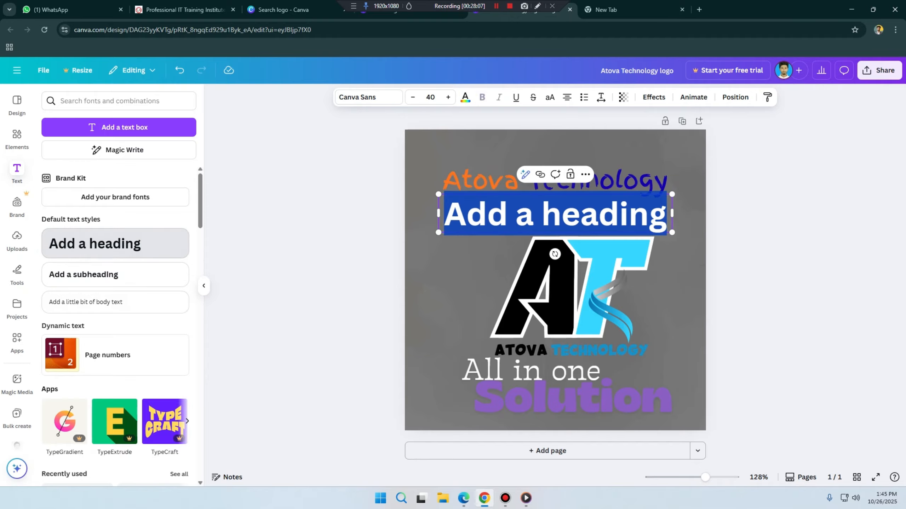
{"action": "double_click", "coordinate": [492, 181]}
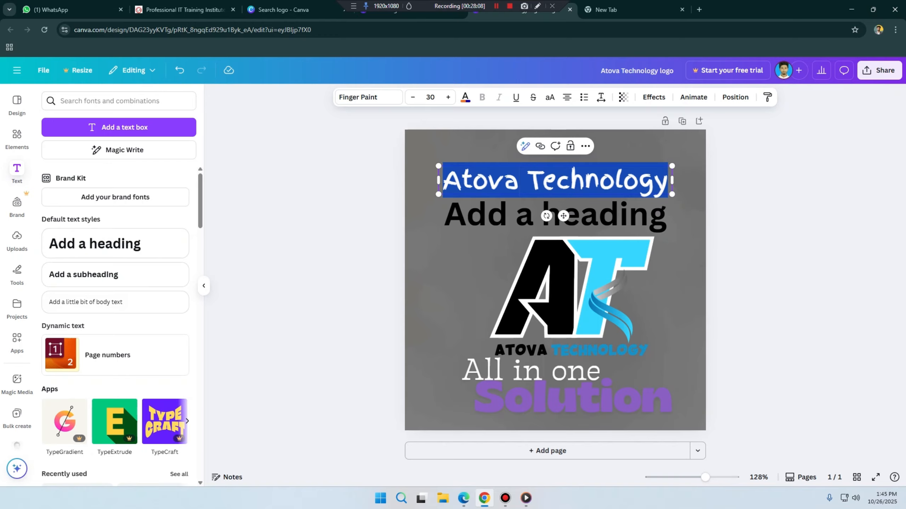
{"action": "key", "text": "ctrl+x"}
{"action": "double_click", "coordinate": [499, 215]}
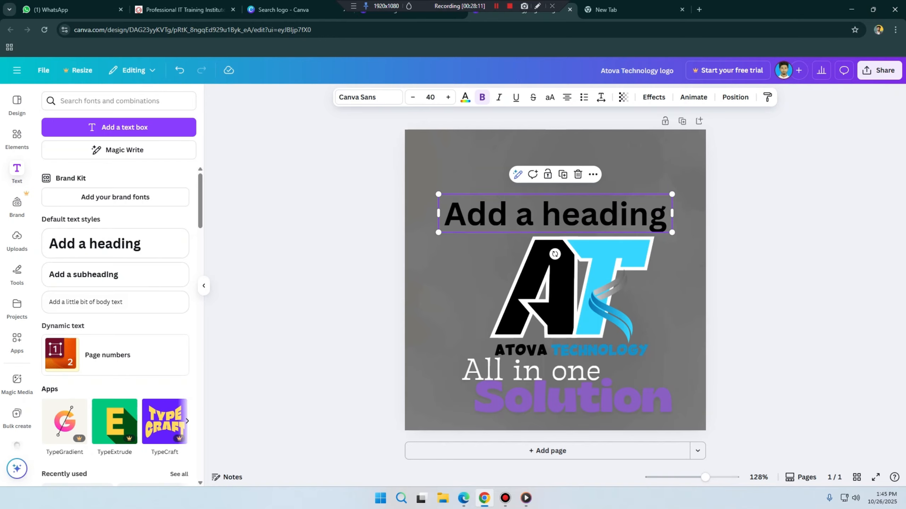
{"action": "key", "text": "ctrl+v"}
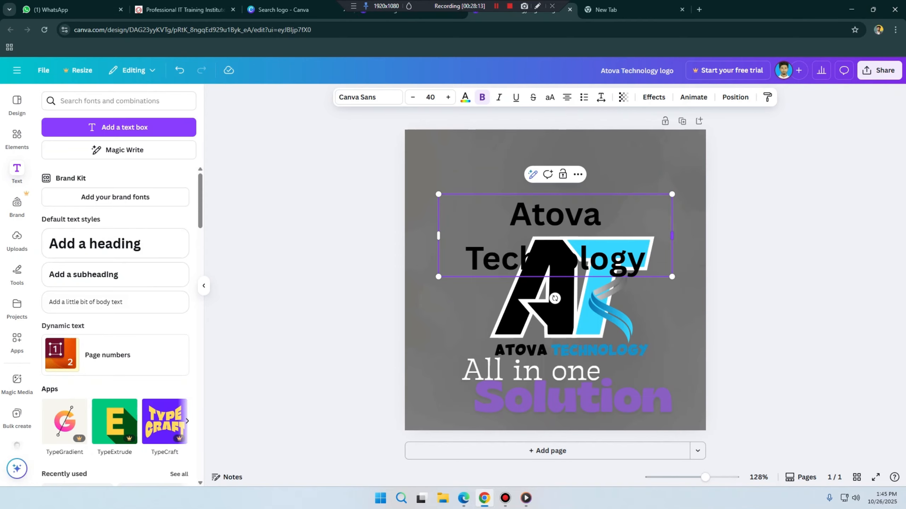
Step: Widen the Atova Technology heading box and move it up above the AT monogram
{"action": "left_click_drag", "start_coordinate": [672, 236], "coordinate": [697, 236]}
{"action": "left_click", "coordinate": [615, 214]}
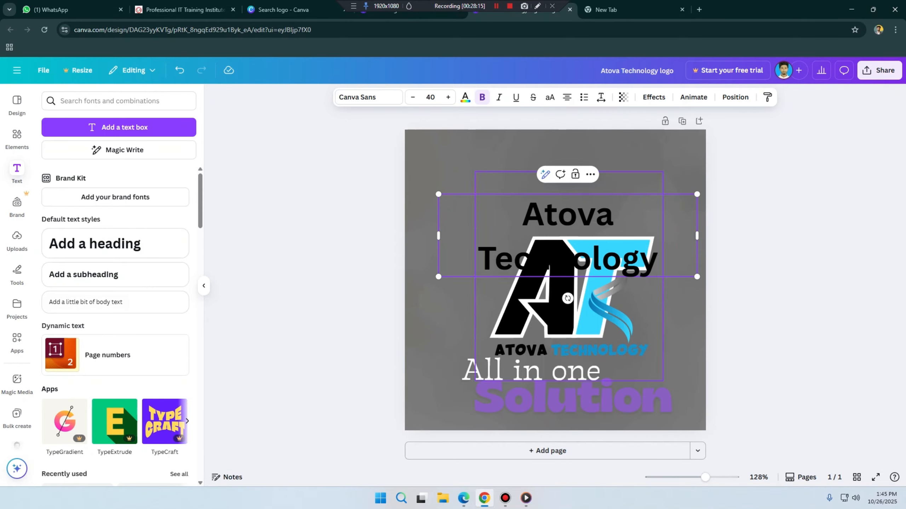
{"action": "left_click", "coordinate": [674, 307]}
{"action": "left_click_drag", "start_coordinate": [606, 250], "coordinate": [594, 209]}
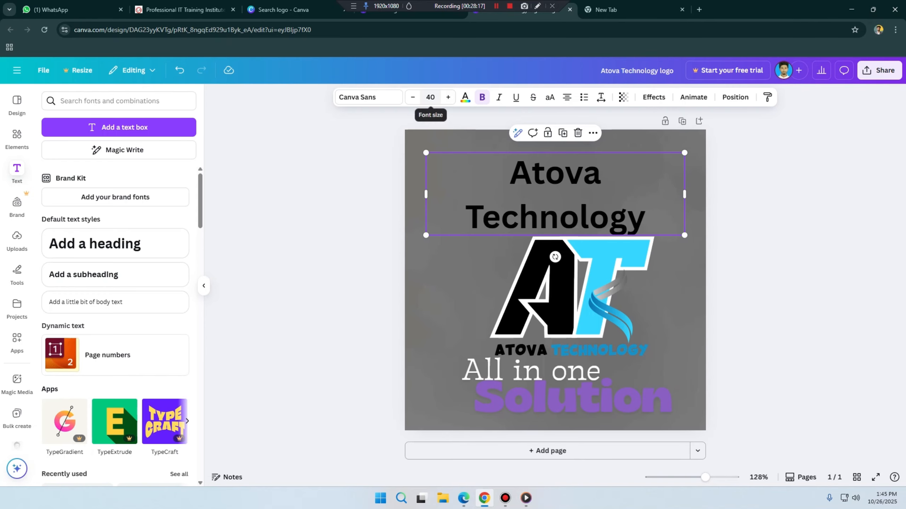
Step: Reduce the Atova Technology heading's font size to 34
{"action": "left_click", "coordinate": [413, 97]}
{"action": "left_click", "coordinate": [412, 97]}
{"action": "left_click", "coordinate": [412, 97]}
{"action": "left_click", "coordinate": [413, 96]}
{"action": "left_click", "coordinate": [413, 97]}
{"action": "left_click", "coordinate": [412, 97]}
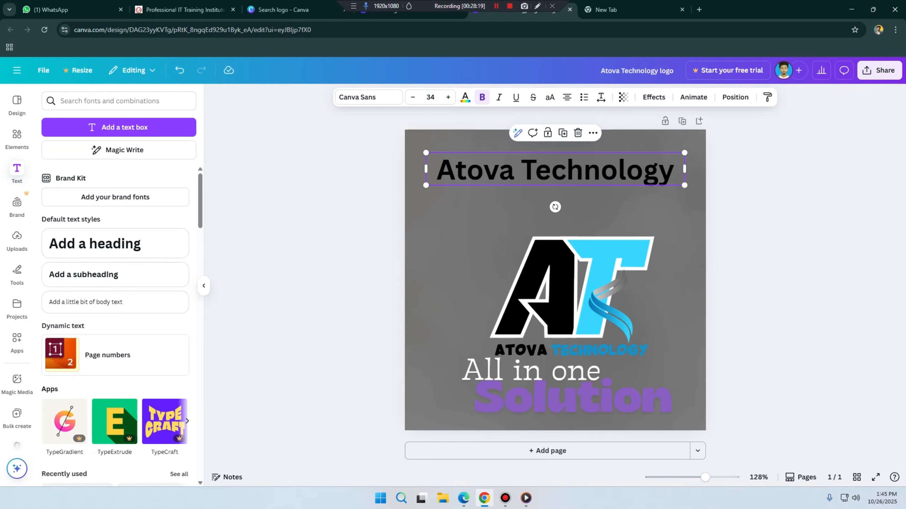
Step: Colour only the word Atova in the new heading orange
{"action": "double_click", "coordinate": [499, 169]}
{"action": "left_click", "coordinate": [465, 97]}
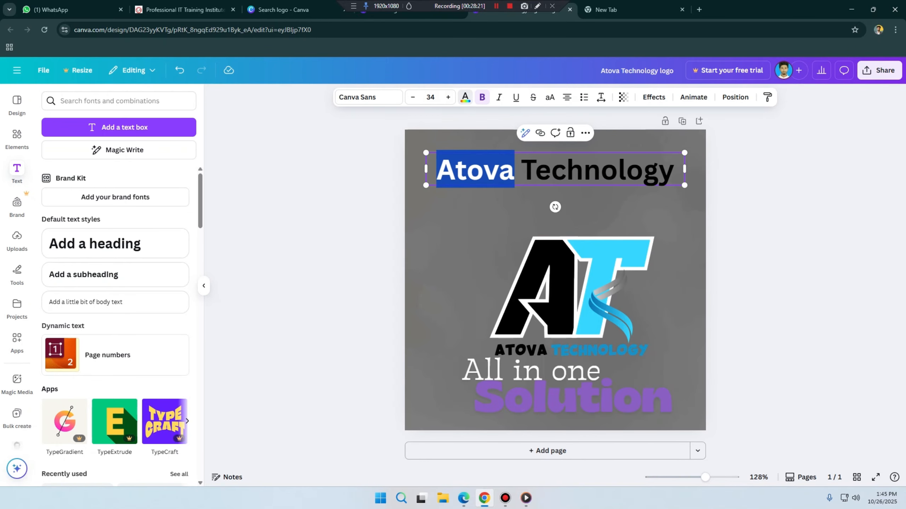
{"action": "left_click", "coordinate": [180, 410]}
{"action": "left_click", "coordinate": [506, 218]}
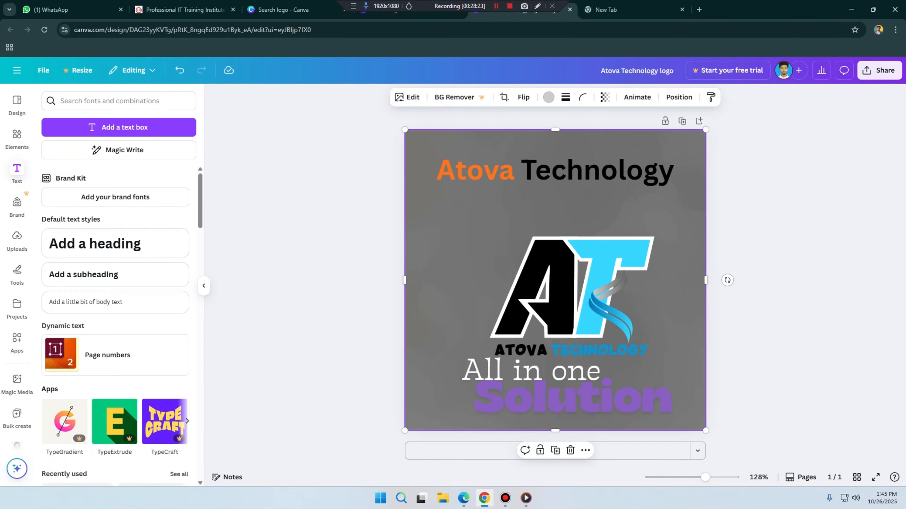
Step: Try the Atova Technology heading without bold, restore the bold, and set the heading in italics
{"action": "left_click", "coordinate": [585, 171]}
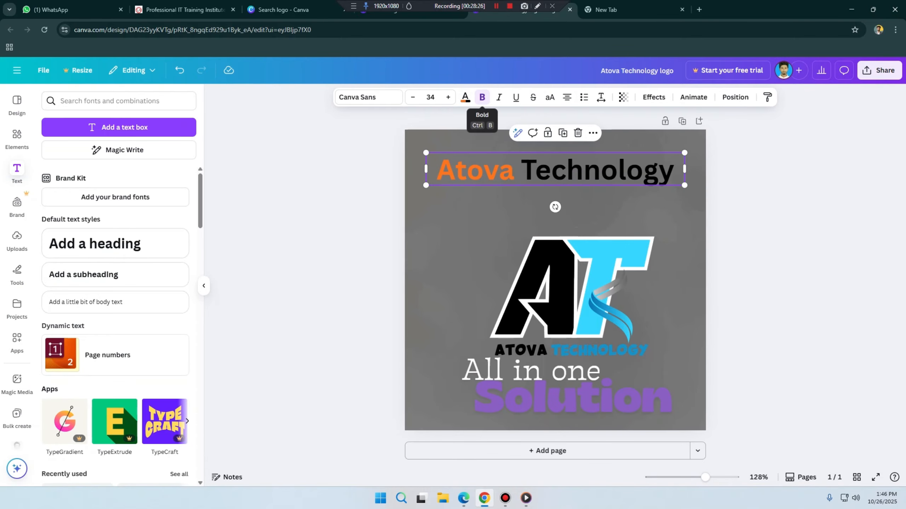
{"action": "left_click", "coordinate": [482, 97]}
{"action": "left_click", "coordinate": [482, 97]}
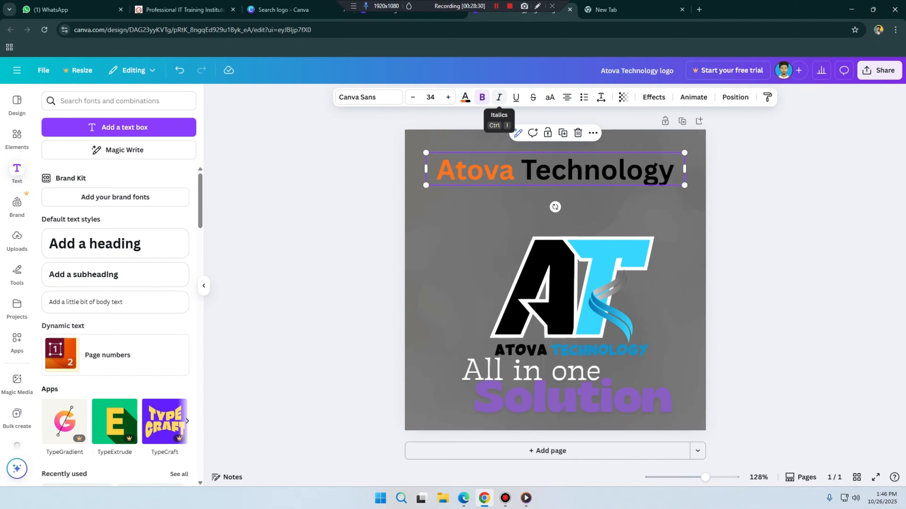
{"action": "left_click", "coordinate": [499, 97]}
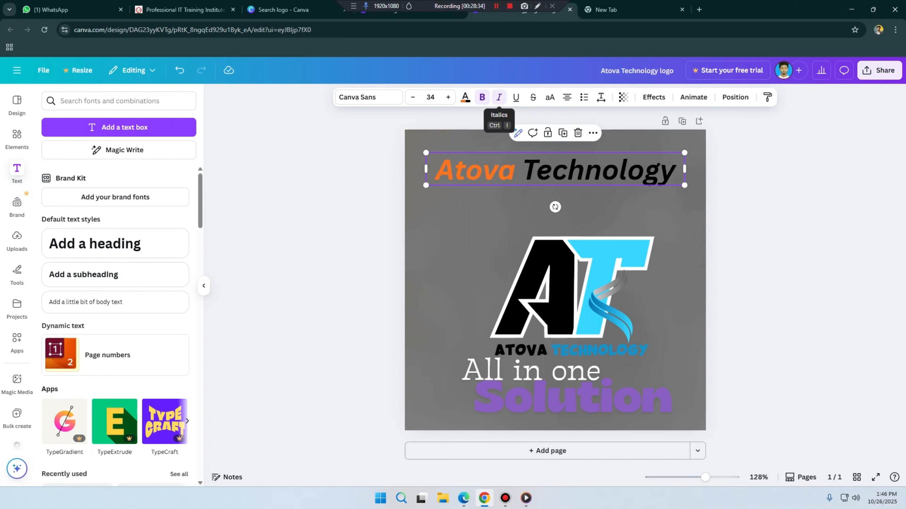
{"action": "left_click", "coordinate": [498, 97]}
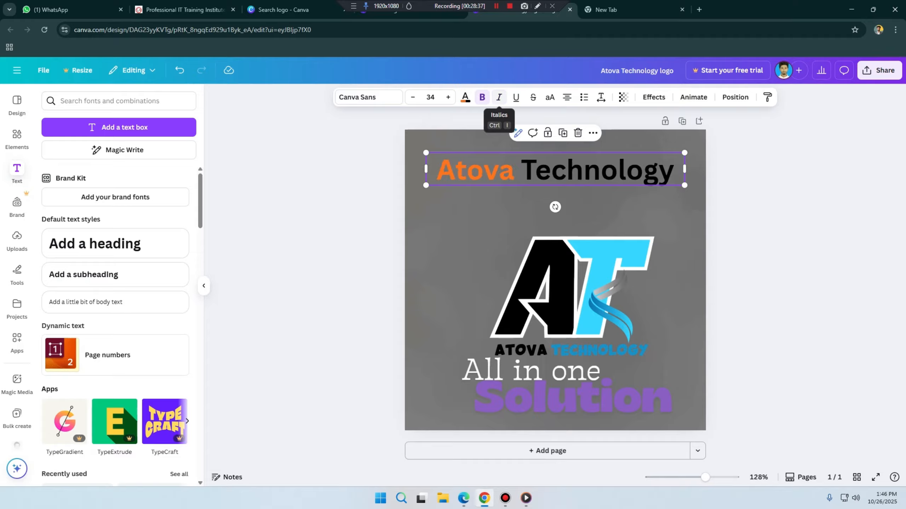
{"action": "left_click", "coordinate": [499, 97]}
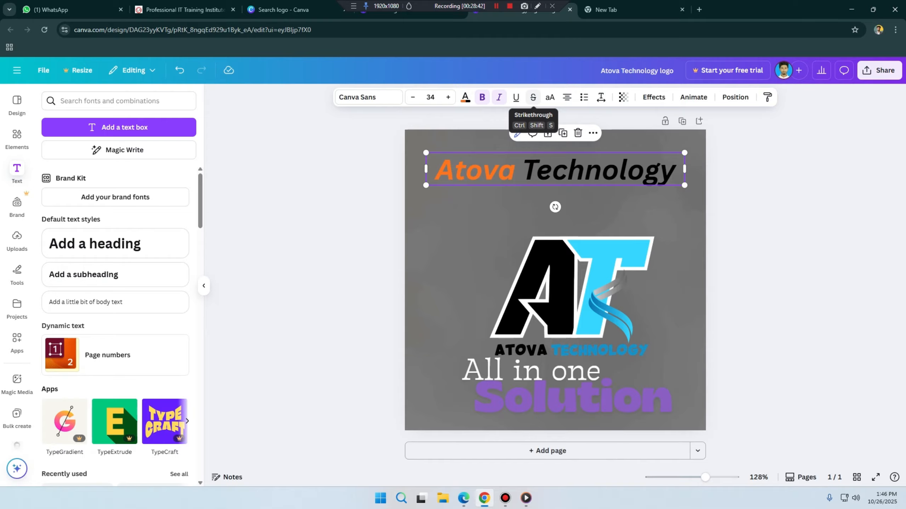
Step: Try strikethrough and all-uppercase on the Atova Technology heading, removing each one again
{"action": "left_click", "coordinate": [533, 97]}
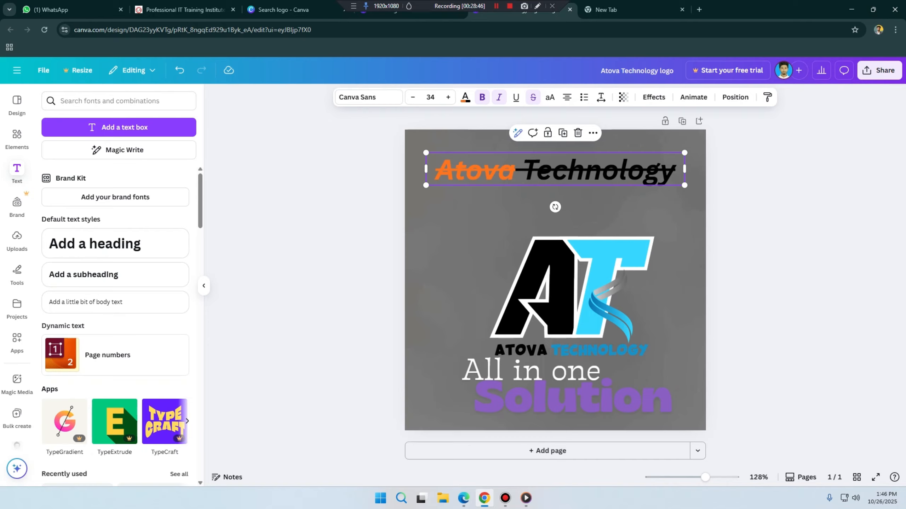
{"action": "left_click", "coordinate": [533, 97]}
{"action": "left_click", "coordinate": [550, 97]}
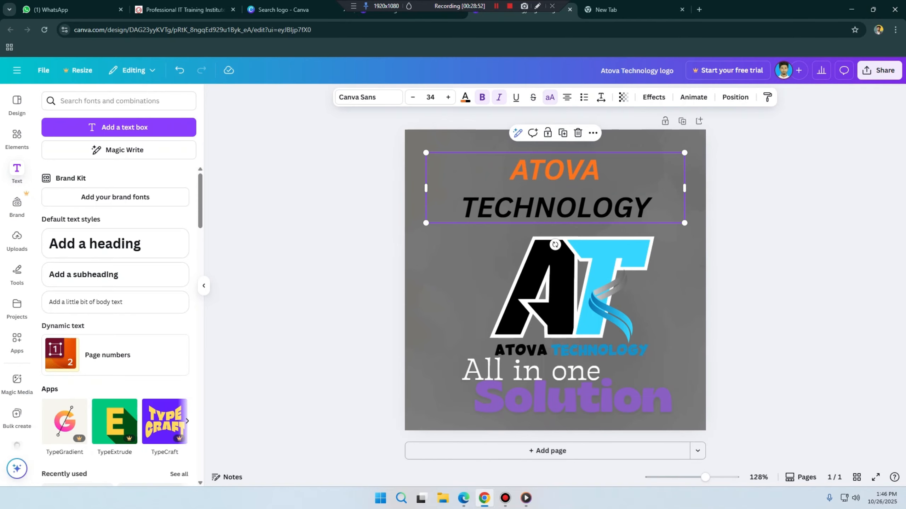
{"action": "left_click", "coordinate": [550, 97]}
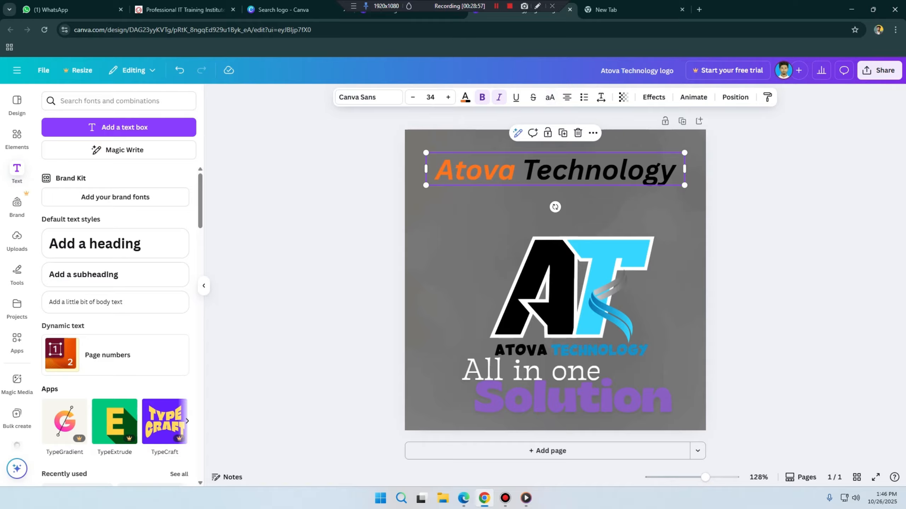
{"action": "triple_click", "coordinate": [498, 169]}
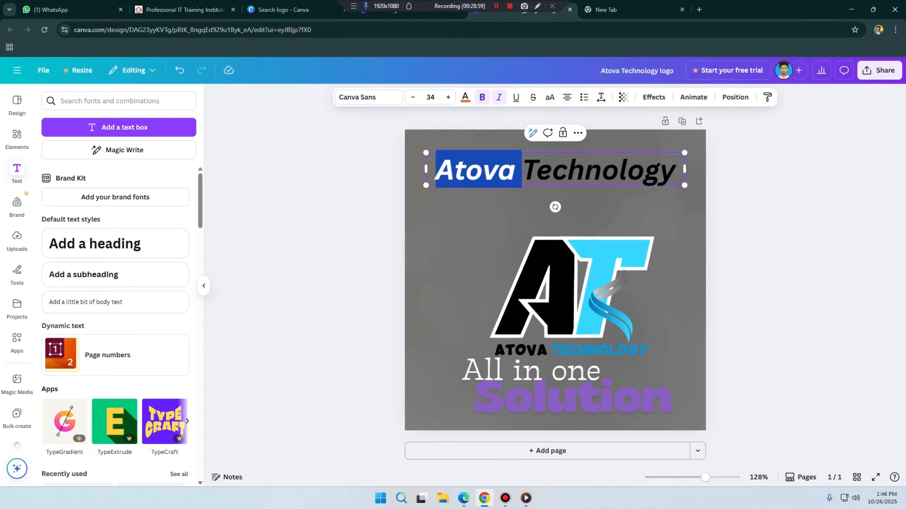
{"action": "left_click", "coordinate": [498, 170]}
{"action": "left_click_drag", "start_coordinate": [455, 170], "coordinate": [522, 170]}
{"action": "left_click", "coordinate": [567, 169]}
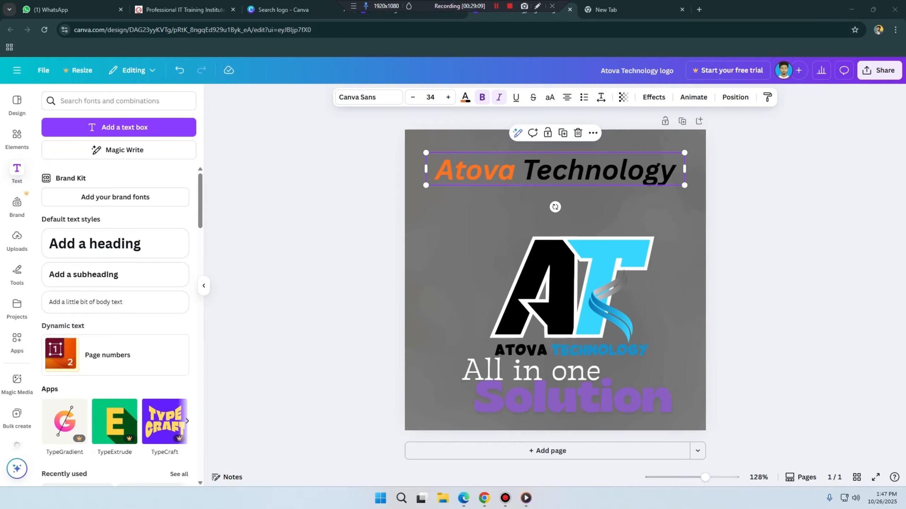
{"action": "left_click", "coordinate": [552, 170]}
{"action": "left_click", "coordinate": [619, 170]}
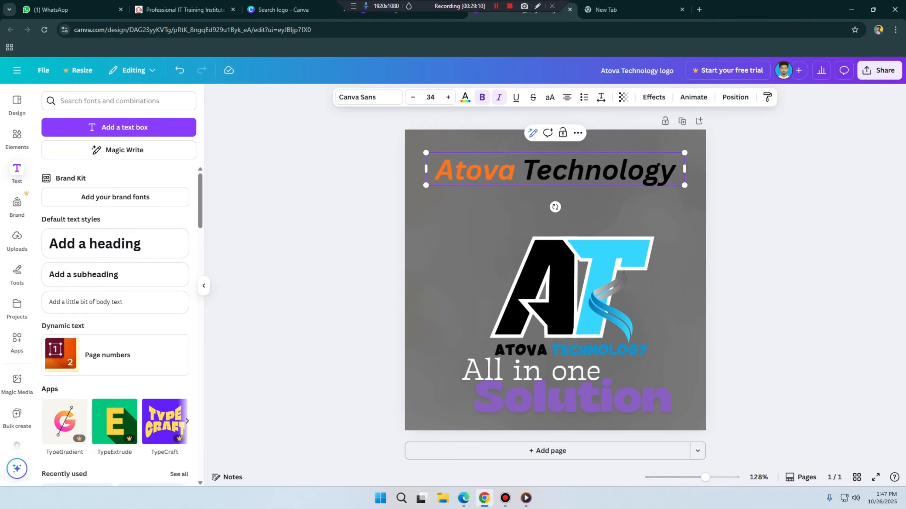
Step: Start a new line at the end of the heading and paste Atova Technology there three times
{"action": "left_click", "coordinate": [676, 170]}
{"action": "key", "text": "ctrl+a"}
{"action": "key", "text": "ctrl+c"}
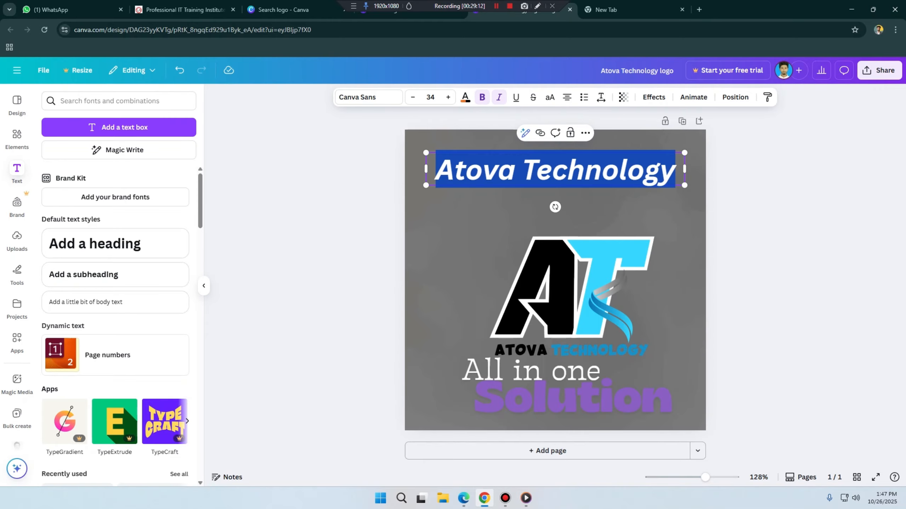
{"action": "key", "text": "Right"}
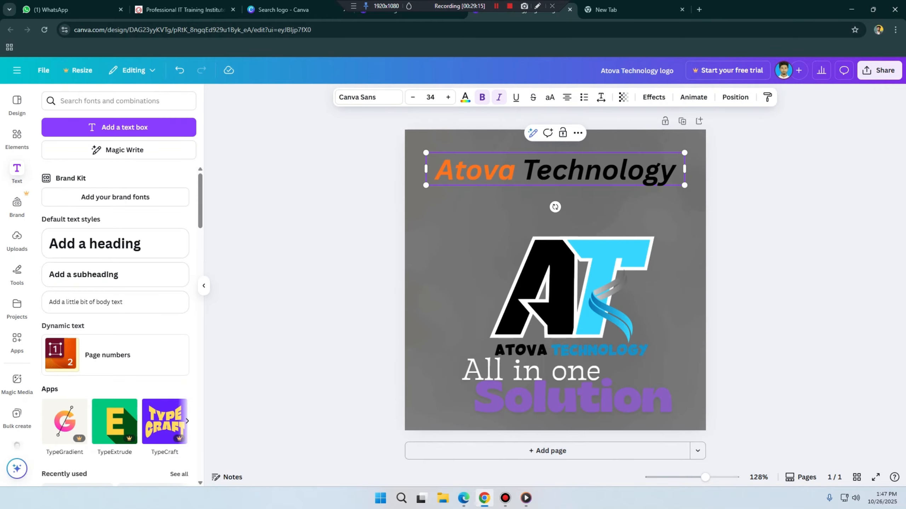
{"action": "key", "text": "Return"}
{"action": "key", "text": "ctrl+v"}
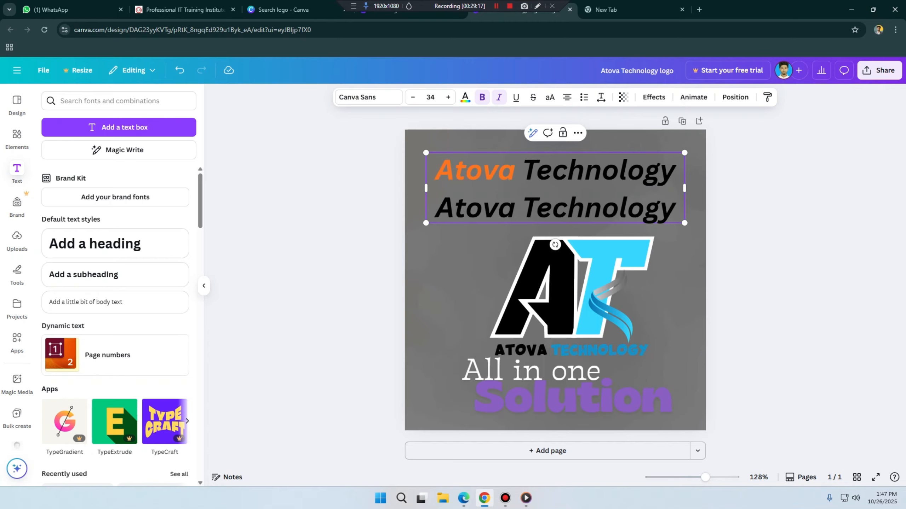
{"action": "key", "text": "ctrl+v"}
{"action": "key", "text": "ctrl+v"}
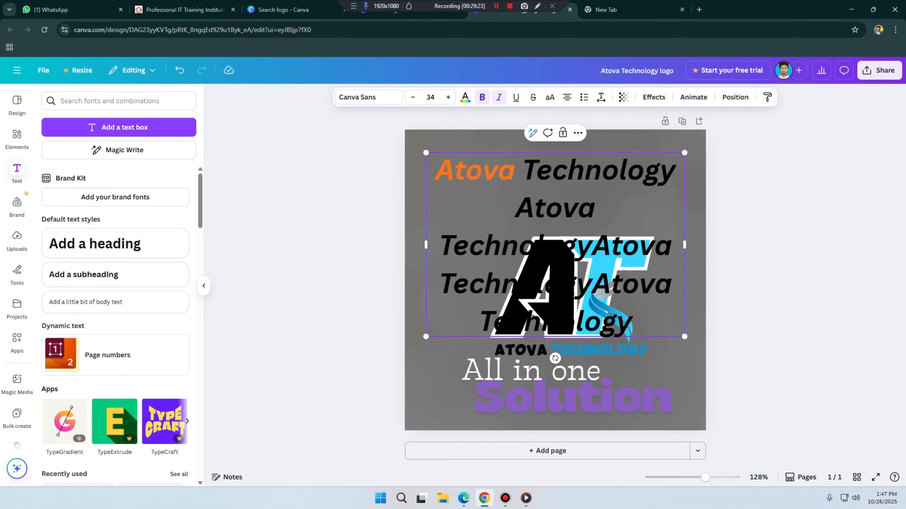
Step: Cycle the text alignment of the pasted Atova Technology paragraph from centred to right-aligned
{"action": "left_click", "coordinate": [567, 97]}
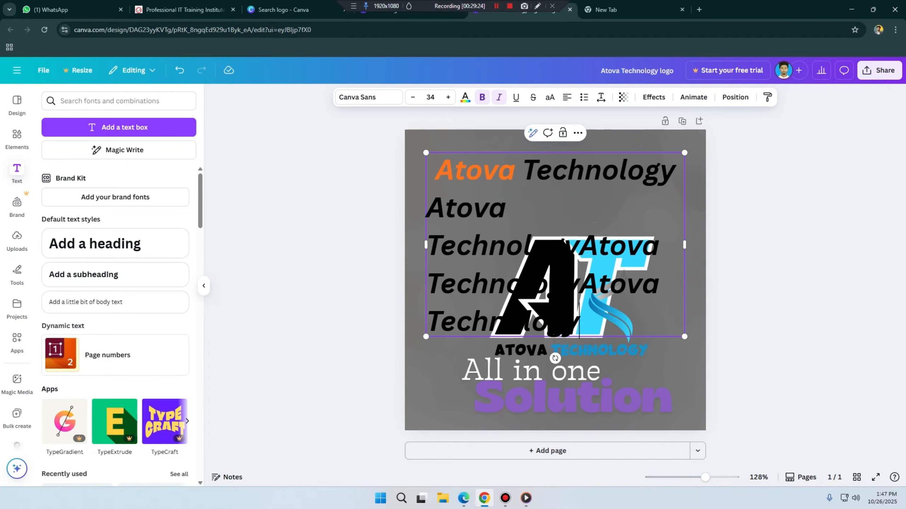
{"action": "left_click", "coordinate": [567, 97]}
{"action": "left_click", "coordinate": [567, 97]}
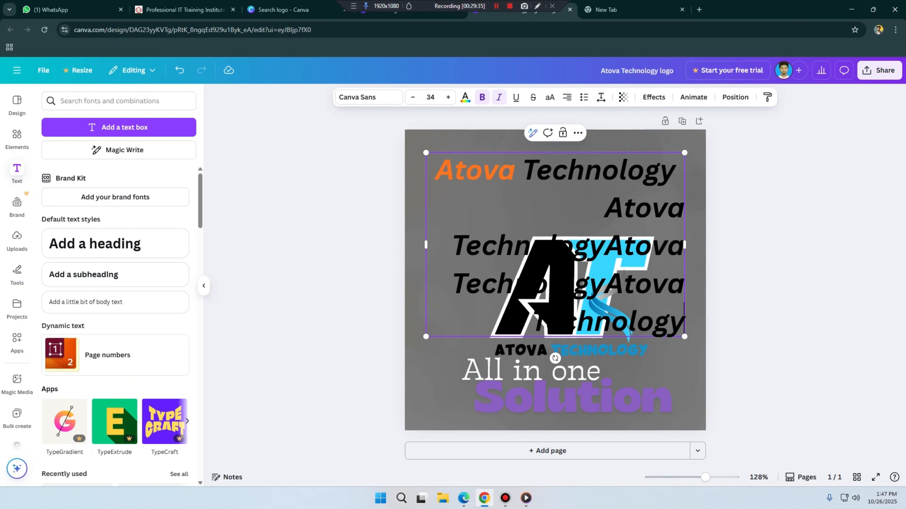
Step: Try bulleted list formatting on the pasted paragraph and turn list formatting off again
{"action": "left_click", "coordinate": [583, 97]}
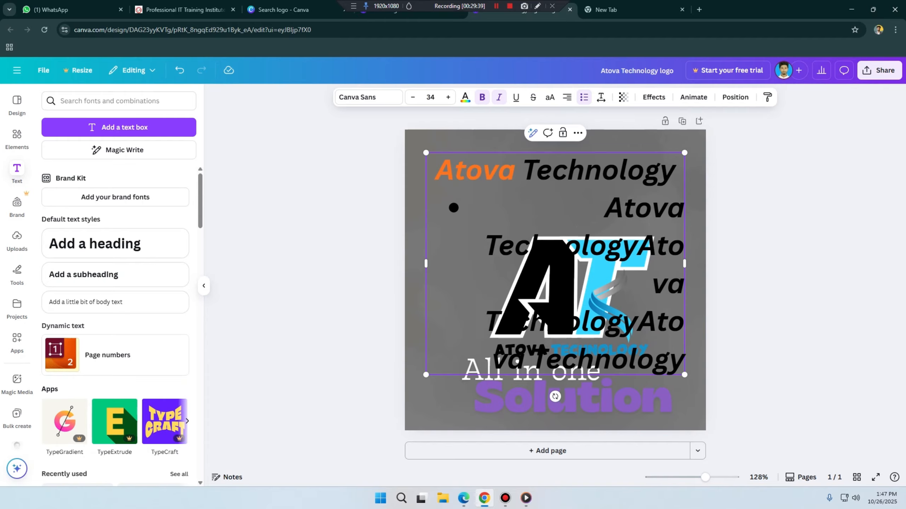
{"action": "left_click", "coordinate": [584, 97]}
{"action": "left_click", "coordinate": [584, 97]}
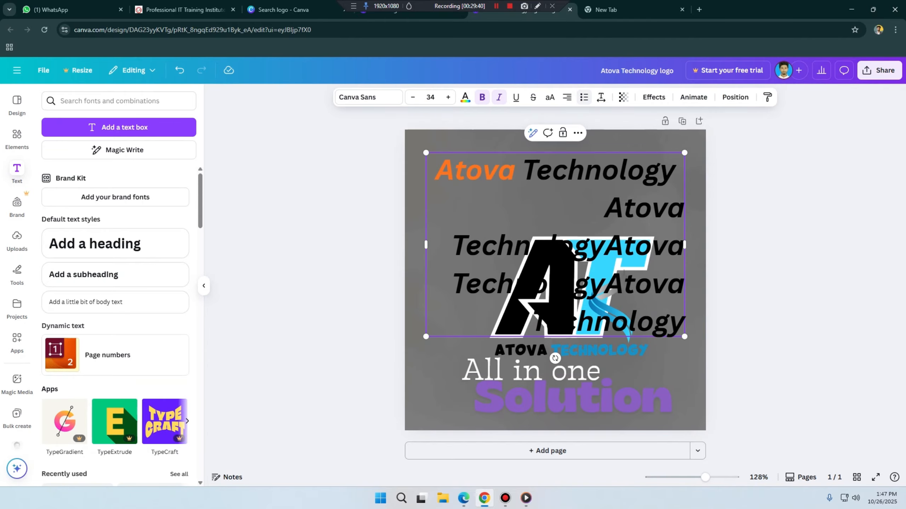
Step: Try list formatting on the entire Atova Technology text and turn it off again
{"action": "left_click_drag", "start_coordinate": [436, 170], "coordinate": [685, 323]}
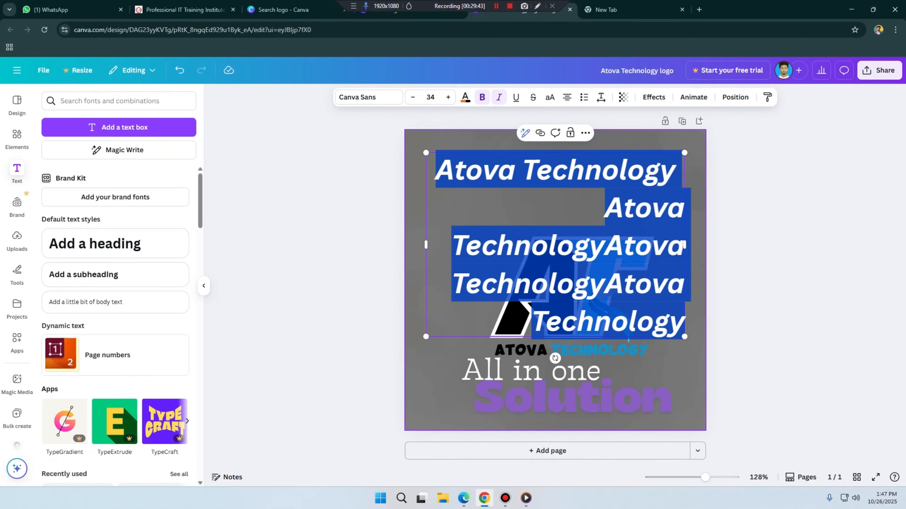
{"action": "left_click", "coordinate": [584, 97]}
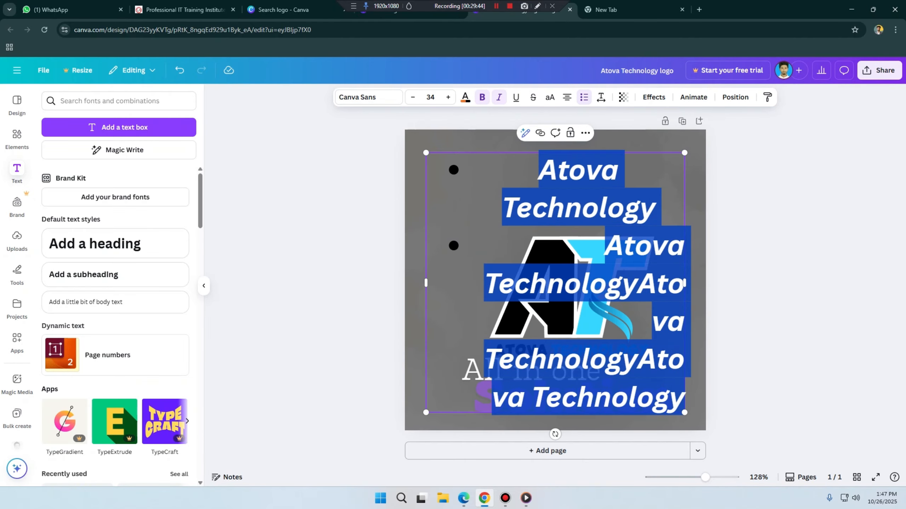
{"action": "left_click", "coordinate": [584, 97]}
{"action": "left_click", "coordinate": [584, 97]}
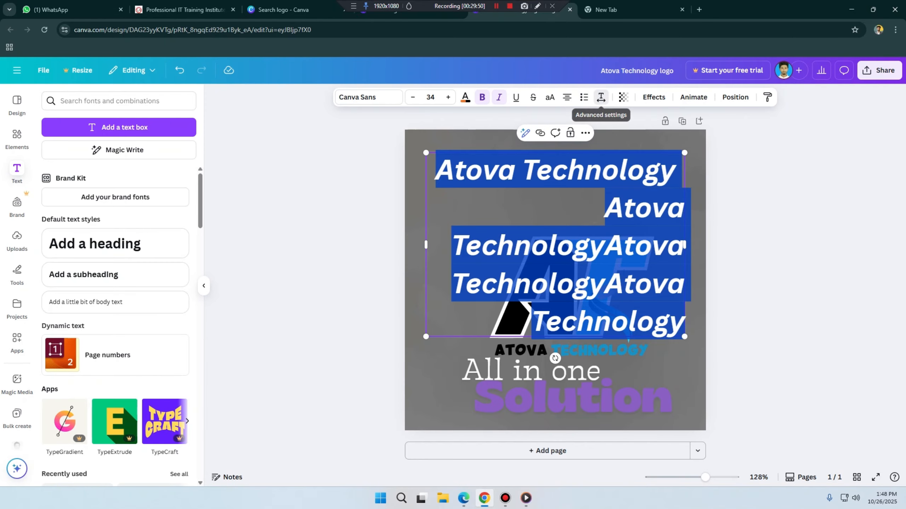
Step: Try a letter spacing of -16 on all the Atova Technology heading text
{"action": "left_click", "coordinate": [601, 97]}
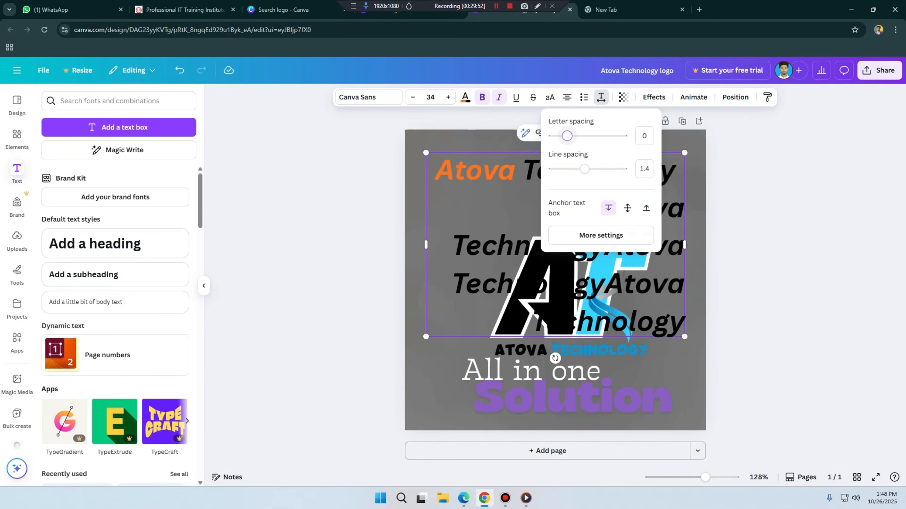
{"action": "left_click_drag", "start_coordinate": [567, 135], "coordinate": [566, 135]}
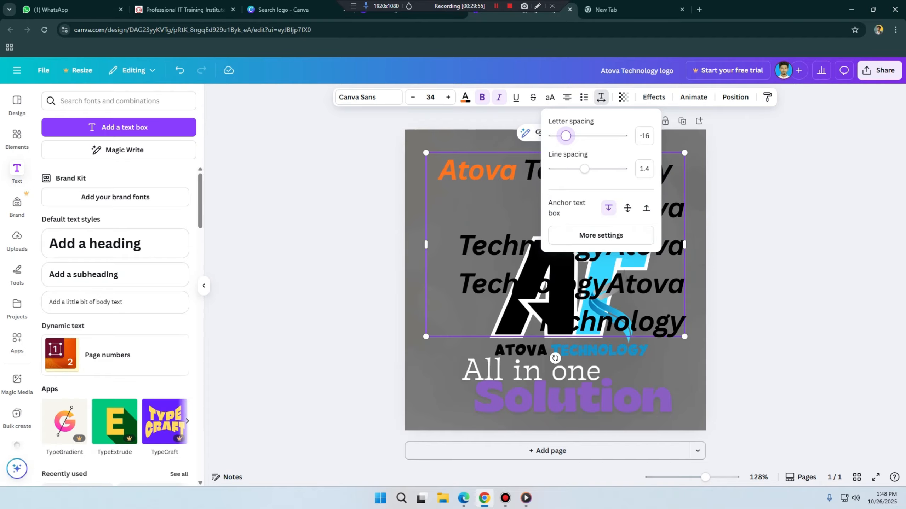
{"action": "left_click", "coordinate": [573, 397]}
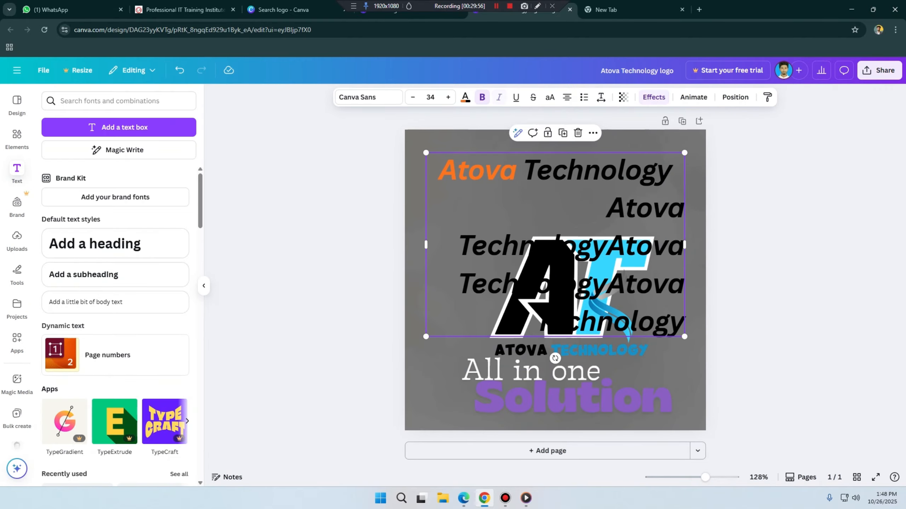
Step: Delete the last two pasted Atova Technology copies, keeping only one copy below the heading line
{"action": "left_click_drag", "start_coordinate": [571, 246], "coordinate": [689, 308]}
{"action": "left_click", "coordinate": [505, 231]}
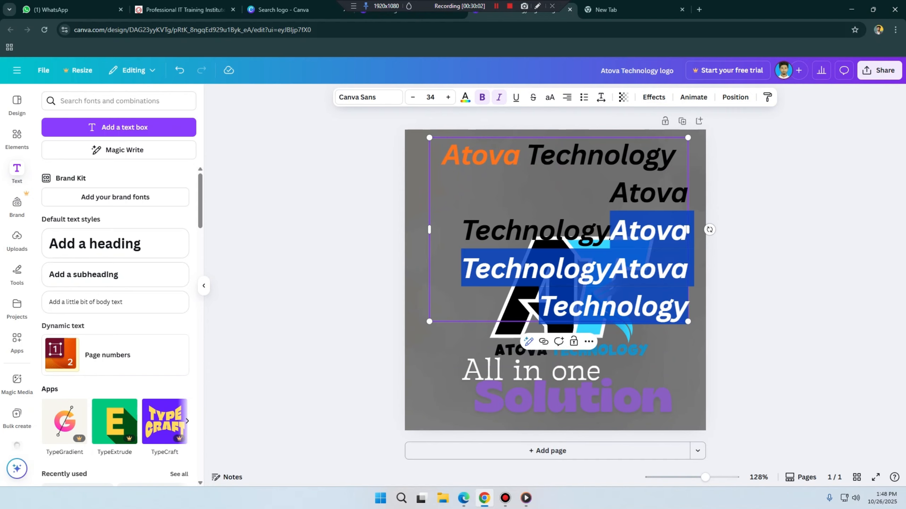
{"action": "key", "text": "BackSpace"}
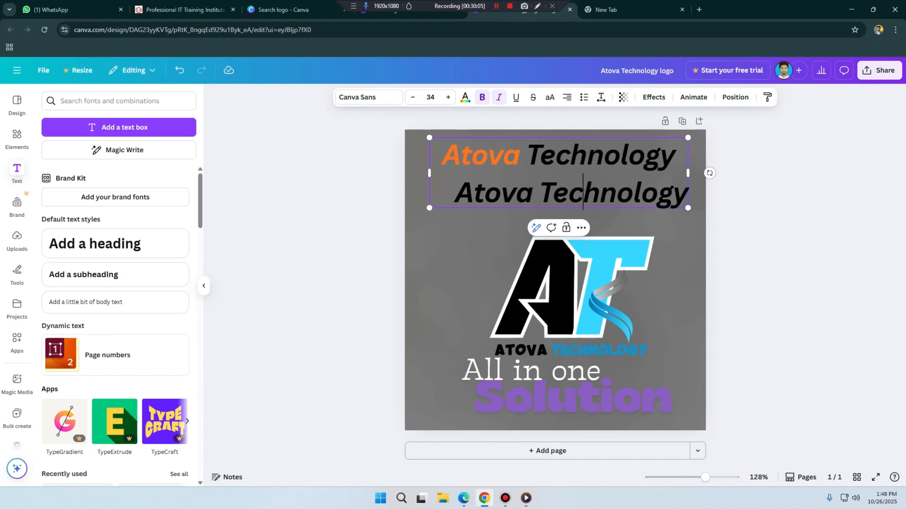
Step: Colour the second Atova Technology line violet from the default solid colours
{"action": "left_click_drag", "start_coordinate": [675, 155], "coordinate": [442, 156]}
{"action": "left_click", "coordinate": [454, 192]}
{"action": "left_click_drag", "start_coordinate": [455, 192], "coordinate": [688, 195]}
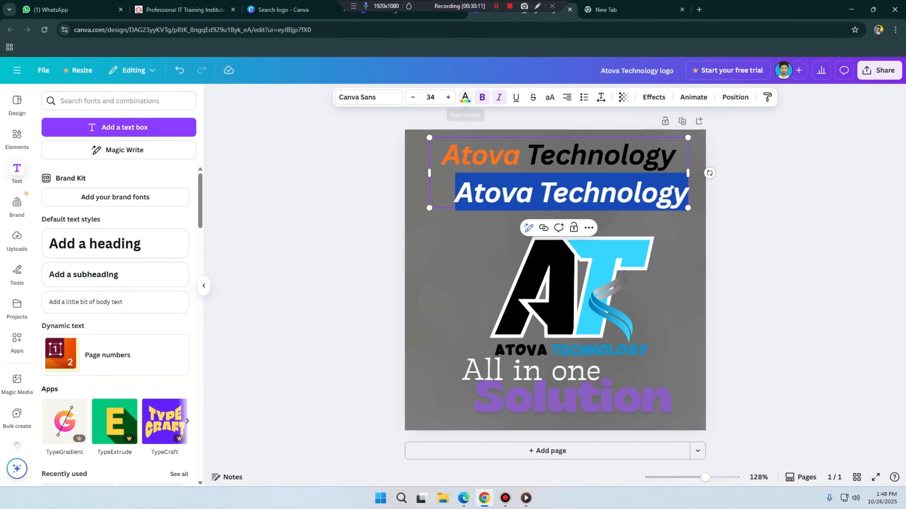
{"action": "left_click", "coordinate": [465, 97]}
{"action": "left_click", "coordinate": [72, 188]}
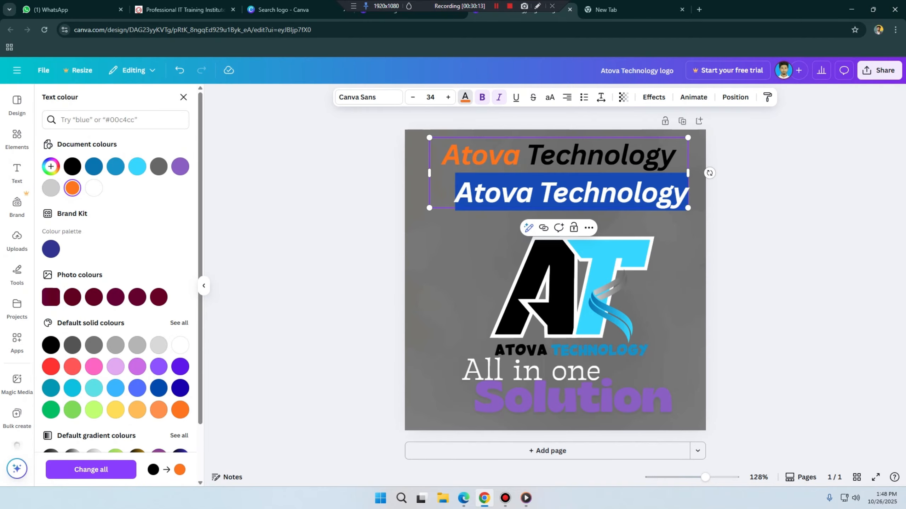
{"action": "left_click", "coordinate": [180, 367]}
{"action": "left_click", "coordinate": [303, 321]}
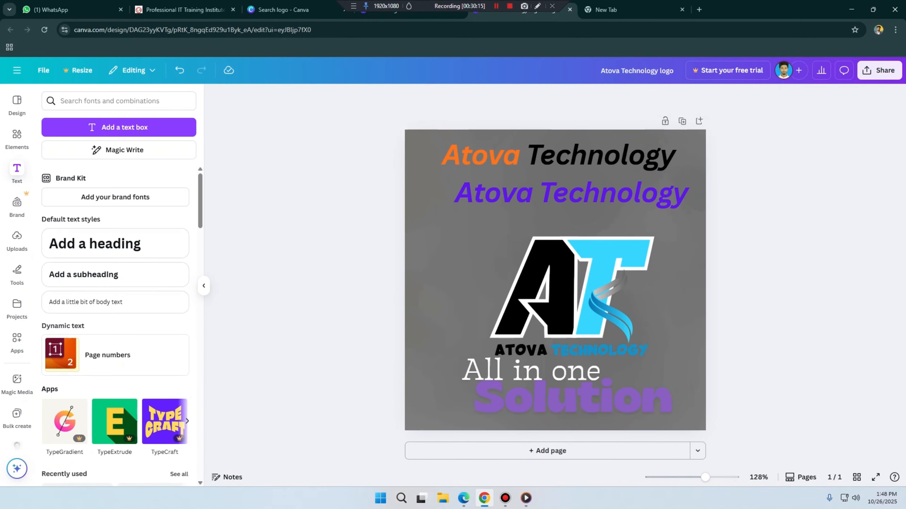
Step: Tighten the letter spacing of both Atova Technology lines to -128
{"action": "left_click", "coordinate": [556, 182]}
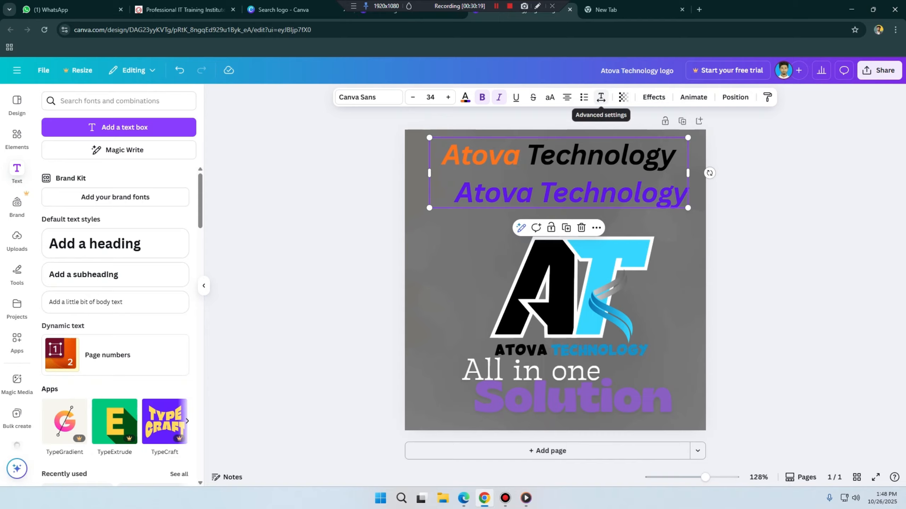
{"action": "left_click", "coordinate": [601, 97]}
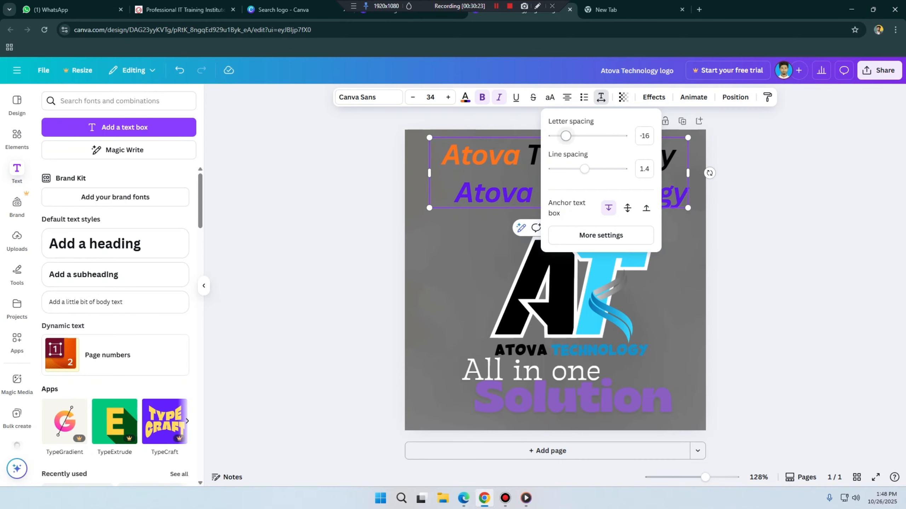
{"action": "left_click_drag", "start_coordinate": [565, 136], "coordinate": [565, 136]}
{"action": "left_click", "coordinate": [488, 156]}
{"action": "left_click", "coordinate": [488, 155]}
{"action": "key", "text": "ctrl+a"}
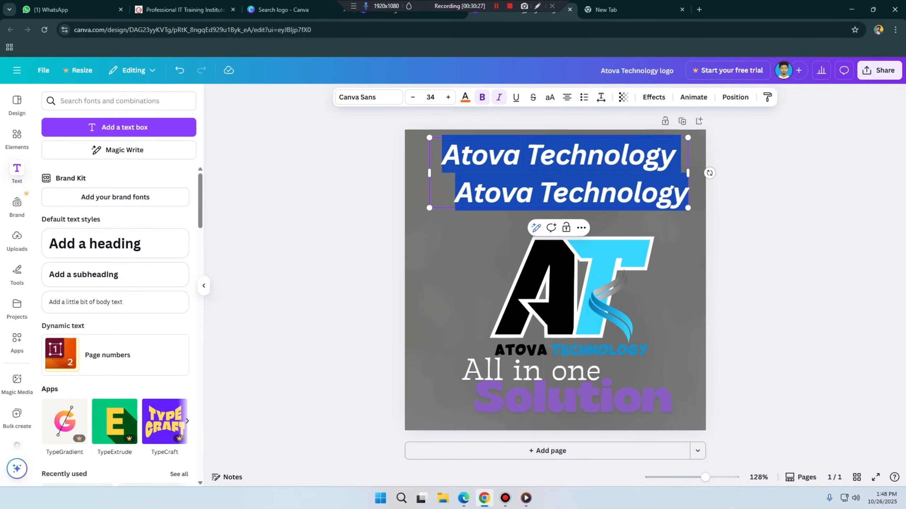
{"action": "left_click", "coordinate": [601, 97]}
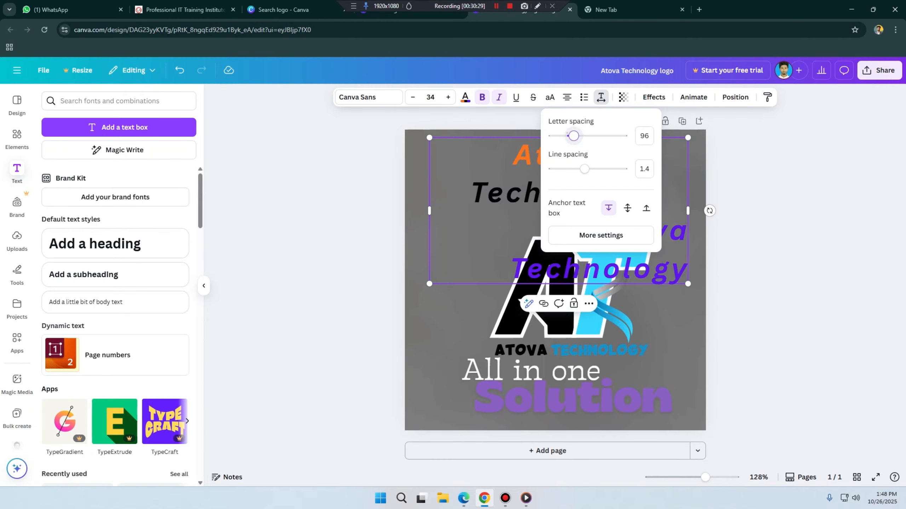
{"action": "left_click_drag", "start_coordinate": [567, 135], "coordinate": [557, 136]}
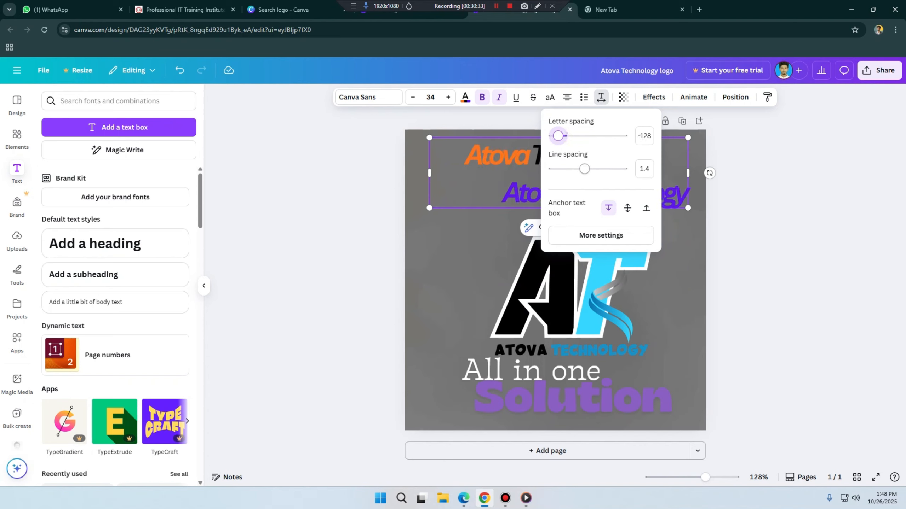
Step: Try a line spacing of 1.61 and other text box anchors on the heading, returning the anchor to the top
{"action": "mouse_move", "coordinate": [585, 169]}
{"action": "left_mouse_down"}
{"action": "mouse_move", "coordinate": [621, 169]}
{"action": "mouse_move", "coordinate": [552, 169]}
{"action": "mouse_move", "coordinate": [591, 169]}
{"action": "left_mouse_up"}
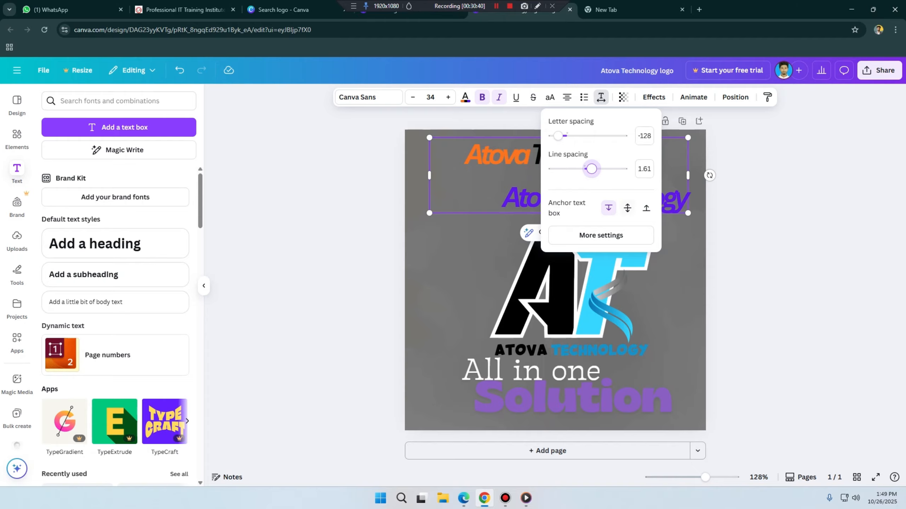
{"action": "left_click", "coordinate": [628, 208]}
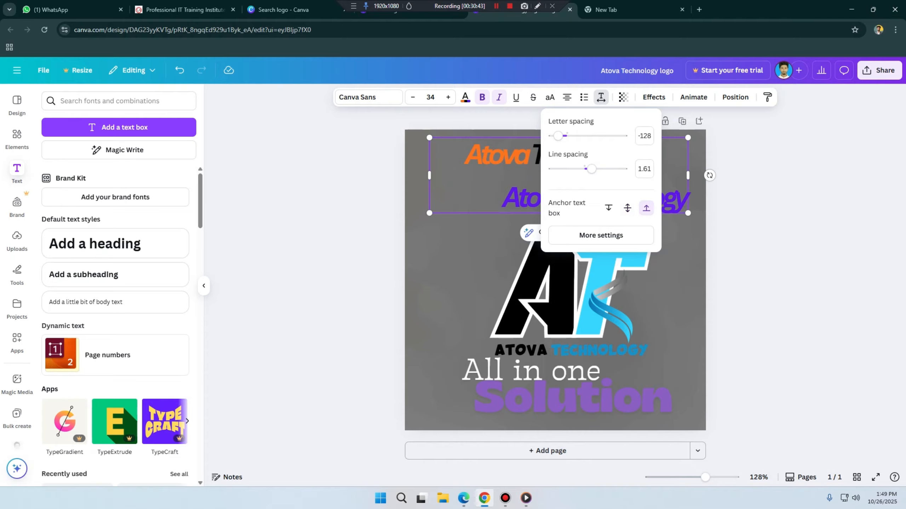
{"action": "left_click", "coordinate": [608, 208]}
Step: Reduce the heading's line spacing to about 0.87
{"action": "left_click_drag", "start_coordinate": [591, 169], "coordinate": [564, 169]}
{"action": "left_click_drag", "start_coordinate": [563, 168], "coordinate": [566, 169]}
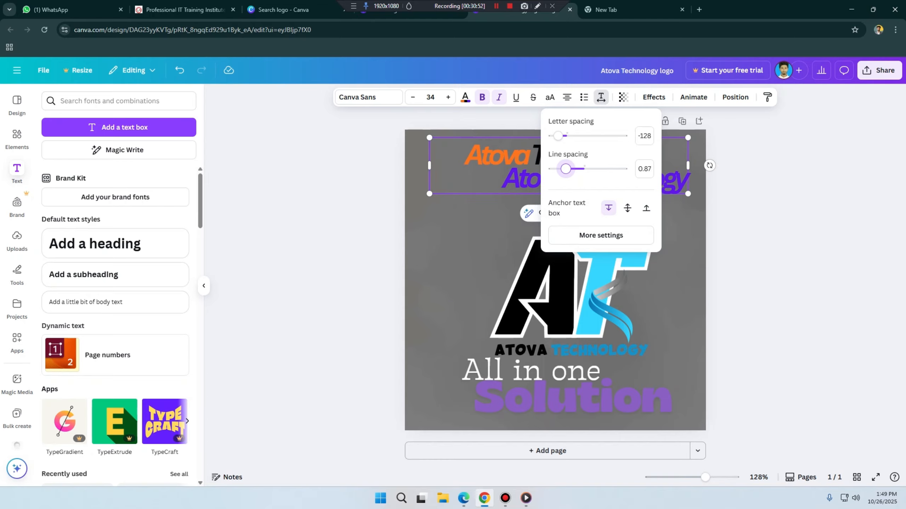
{"action": "left_click_drag", "start_coordinate": [565, 169], "coordinate": [565, 169]}
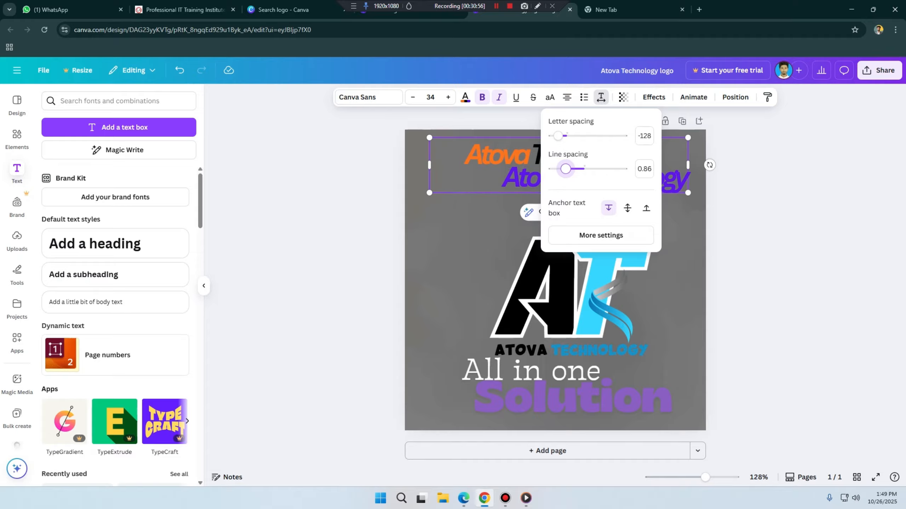
Step: Try out the transparency of the heading text, leaving it at 100
{"action": "left_click", "coordinate": [624, 97]}
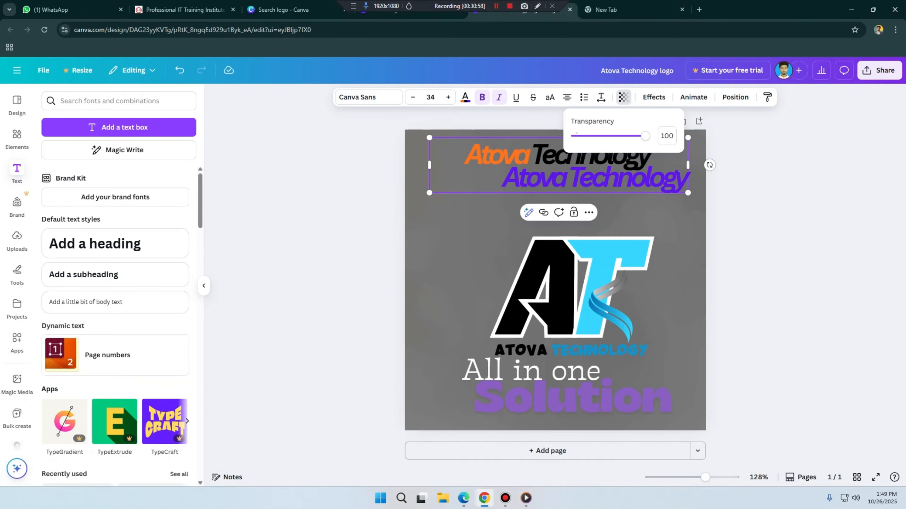
{"action": "mouse_move", "coordinate": [644, 135]}
{"action": "left_mouse_down"}
{"action": "mouse_move", "coordinate": [598, 135]}
{"action": "mouse_move", "coordinate": [645, 136]}
{"action": "left_mouse_up"}
{"action": "mouse_move", "coordinate": [645, 136]}
{"action": "left_mouse_down"}
{"action": "mouse_move", "coordinate": [575, 135]}
{"action": "mouse_move", "coordinate": [645, 135]}
{"action": "left_mouse_up"}
{"action": "left_click", "coordinate": [612, 258]}
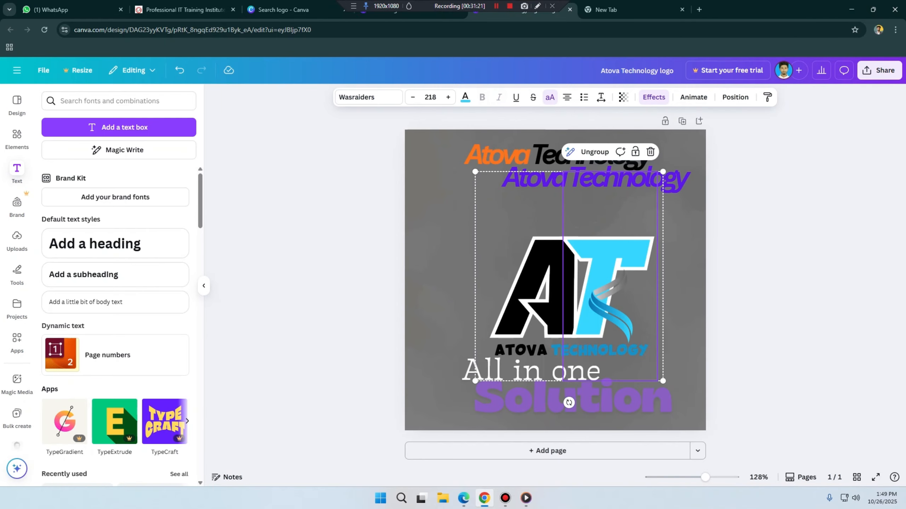
Step: Apply the Curve shape effect to the two-line Atova Technology heading
{"action": "left_click", "coordinate": [550, 157]}
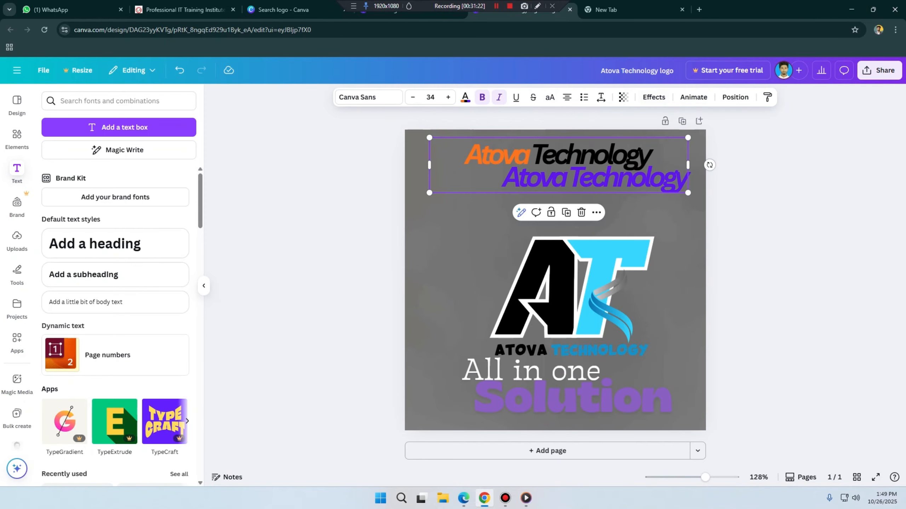
{"action": "left_click", "coordinate": [654, 97]}
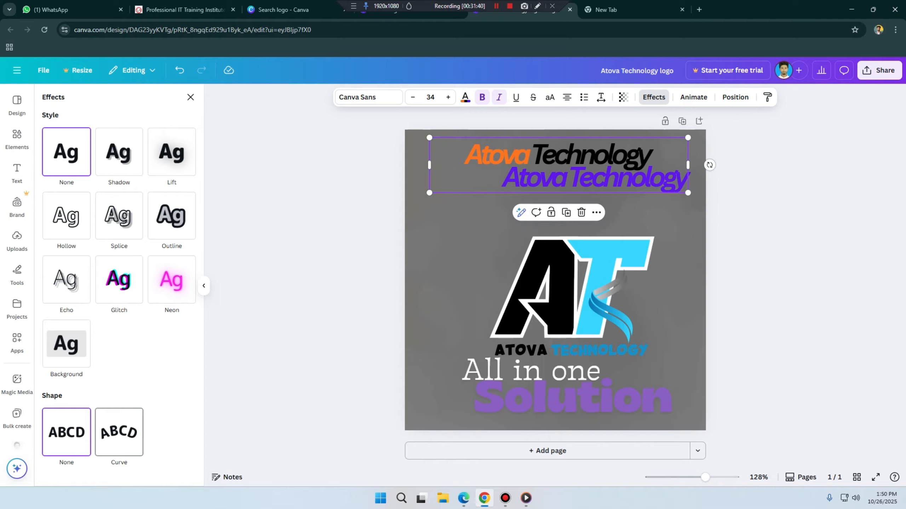
{"action": "left_click", "coordinate": [119, 432]}
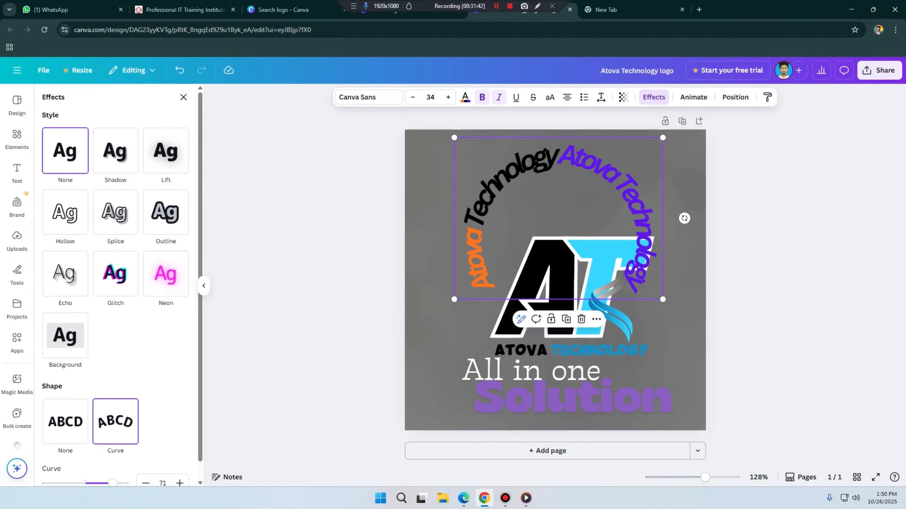
Step: Delete the violet Atova Technology line from the curved heading, keeping the orange and black one
{"action": "left_click", "coordinate": [464, 155]}
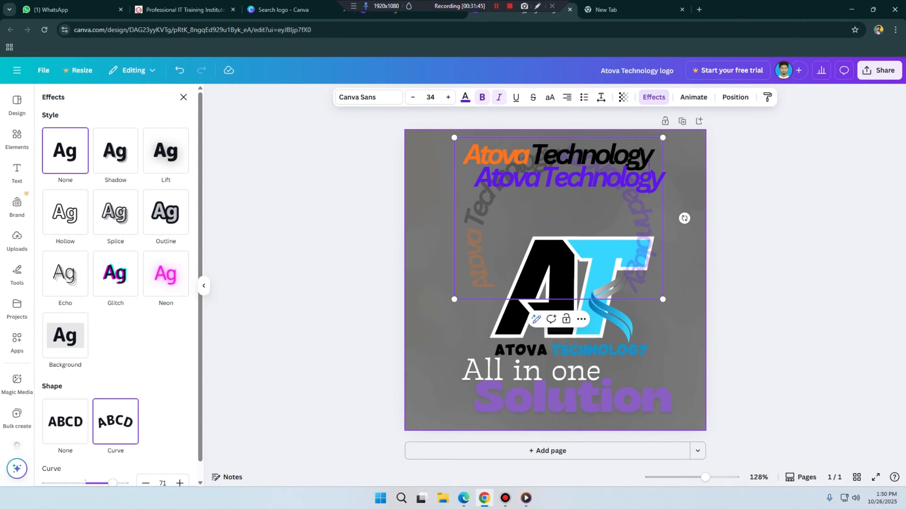
{"action": "left_click", "coordinate": [659, 179], "text": "shift"}
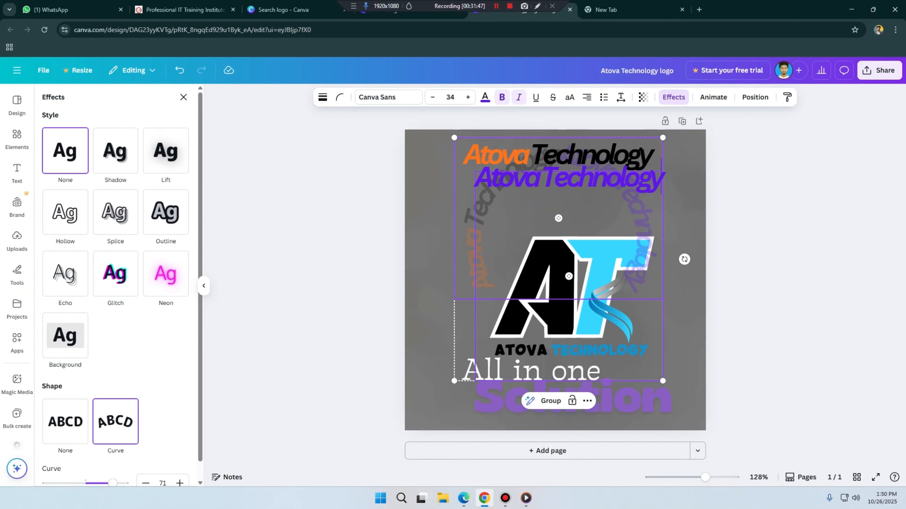
{"action": "left_click_drag", "start_coordinate": [661, 181], "coordinate": [475, 181]}
{"action": "key", "text": "BackSpace"}
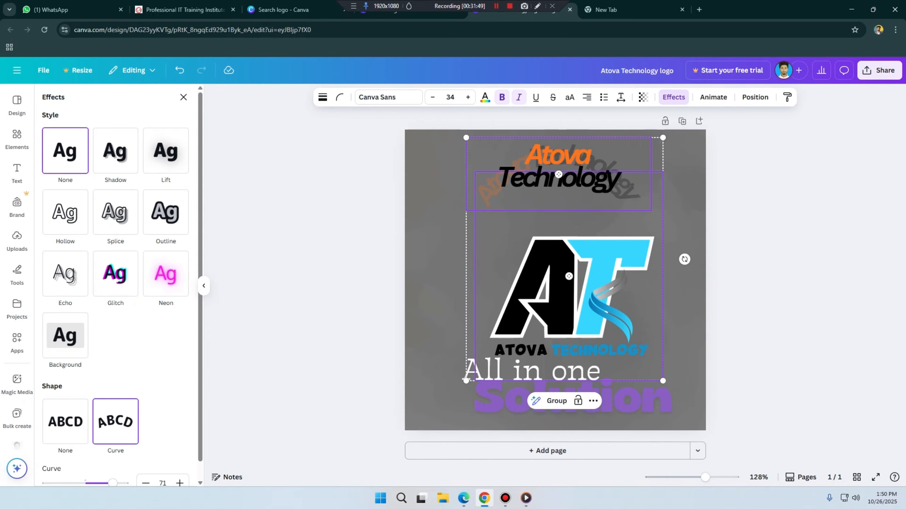
{"action": "left_click", "coordinate": [441, 224]}
Step: Move the curved heading down above the AT monogram while trying a curve of -76, and set the curve to 5
{"action": "left_click", "coordinate": [559, 171]}
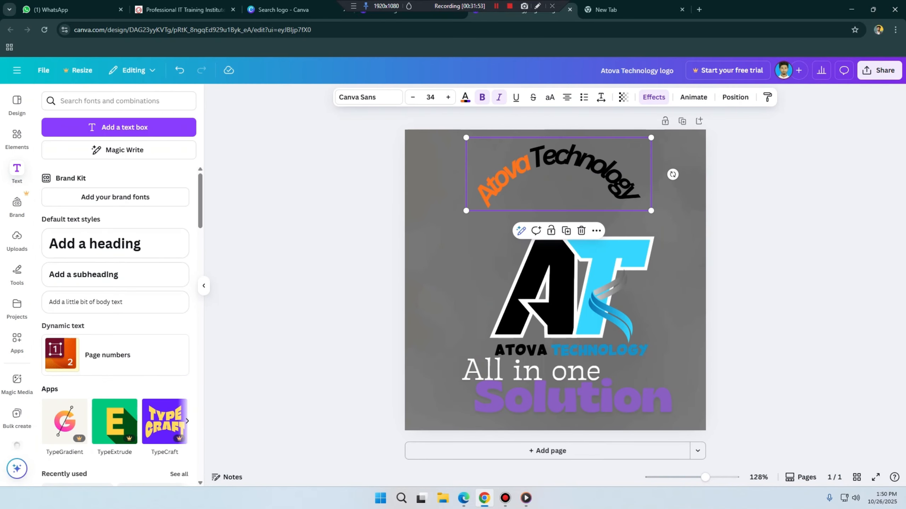
{"action": "left_click", "coordinate": [653, 97]}
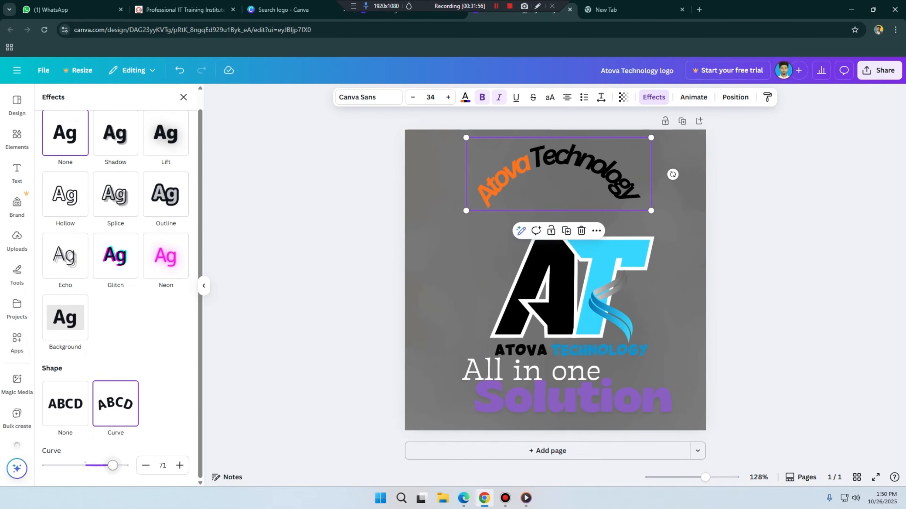
{"action": "left_click_drag", "start_coordinate": [112, 465], "coordinate": [56, 465]}
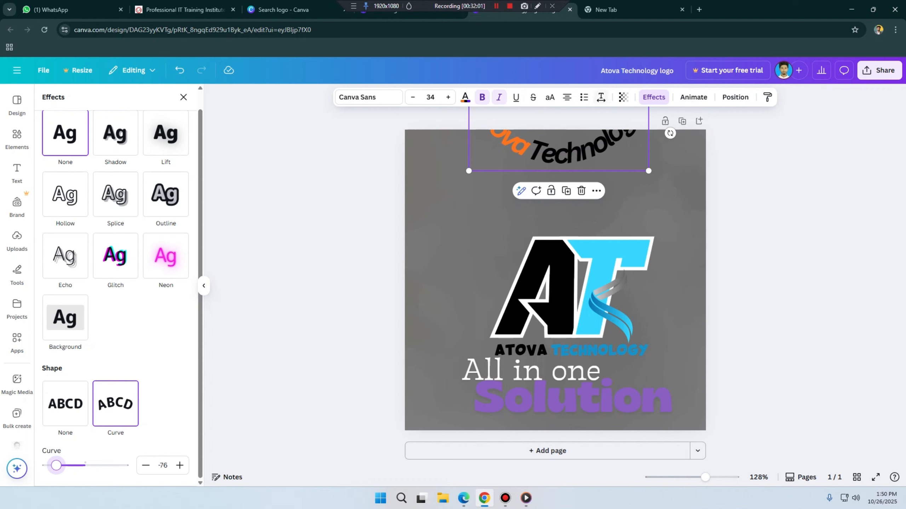
{"action": "left_click_drag", "start_coordinate": [563, 153], "coordinate": [556, 203]}
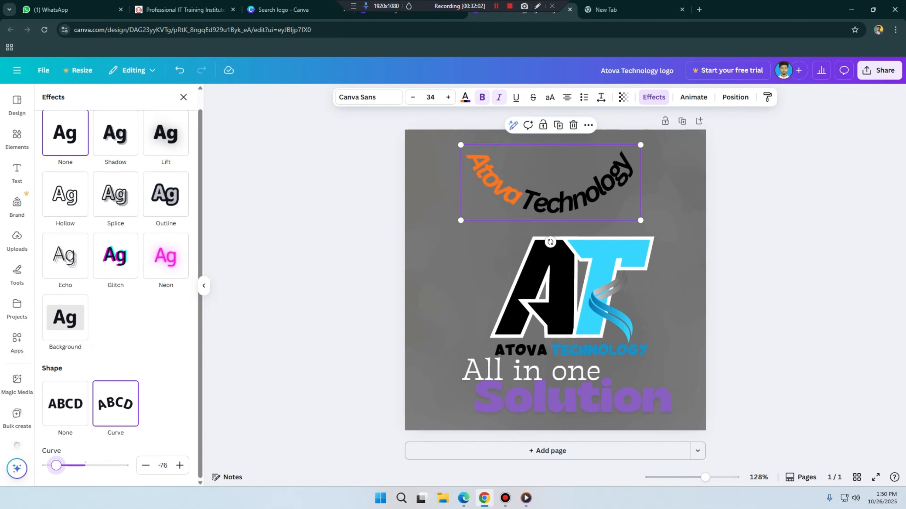
{"action": "left_click_drag", "start_coordinate": [56, 465], "coordinate": [87, 466]}
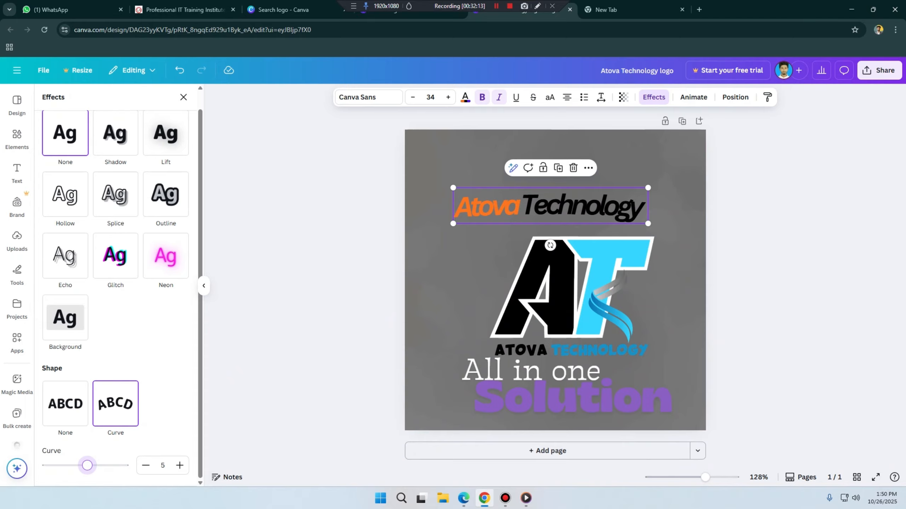
Step: Apply the Background style effect to the Atova Technology heading and bring up its settings
{"action": "scroll", "coordinate": [65, 332], "scroll_direction": "up", "scroll_amount": 1}
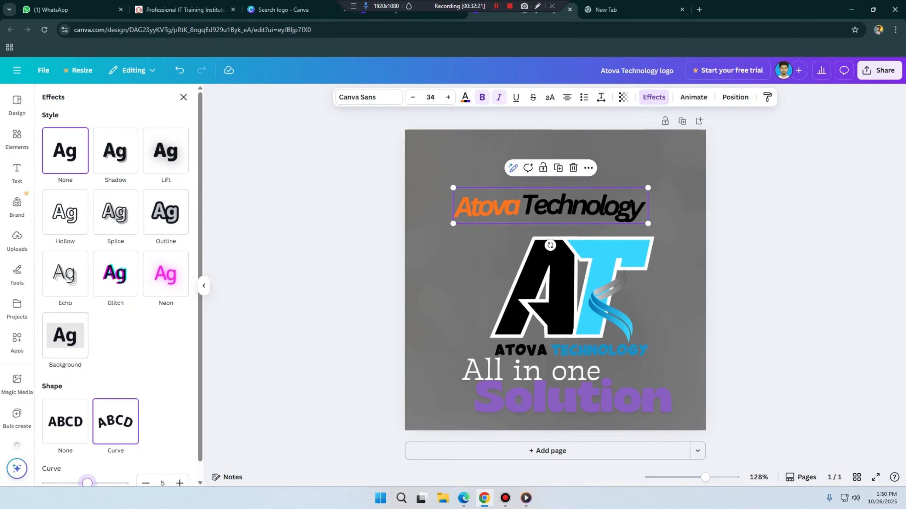
{"action": "left_click", "coordinate": [65, 335]}
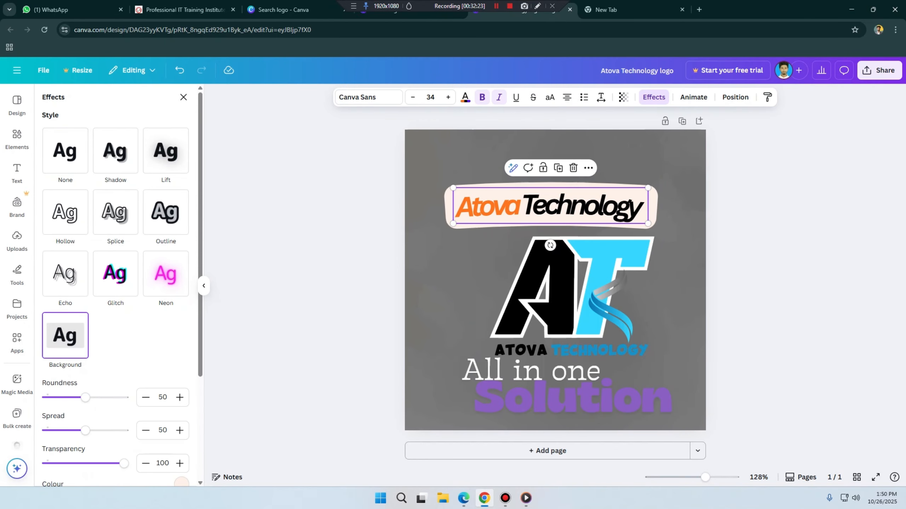
{"action": "scroll", "coordinate": [85, 398], "scroll_direction": "down", "scroll_amount": 4}
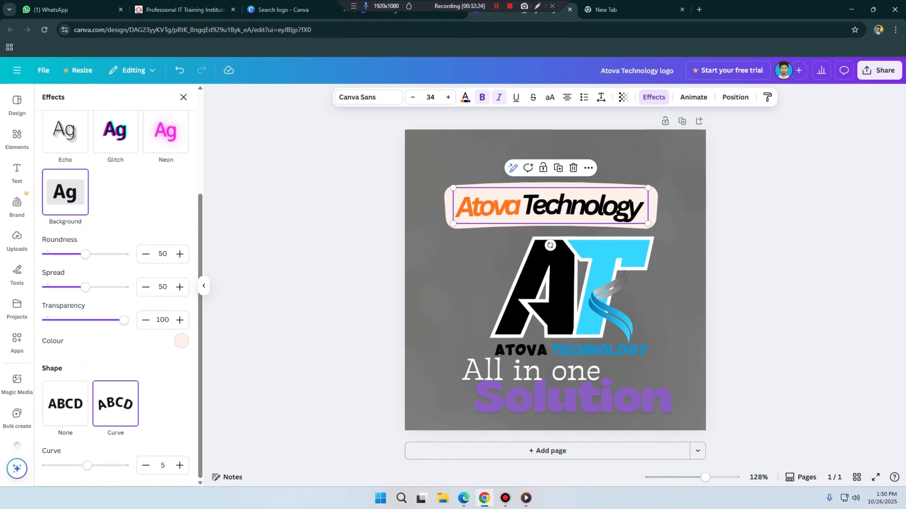
Step: Flatten the Atova Technology heading by lowering its curve value to 0
{"action": "left_click", "coordinate": [146, 465]}
{"action": "left_click", "coordinate": [146, 466]}
{"action": "left_click", "coordinate": [145, 465]}
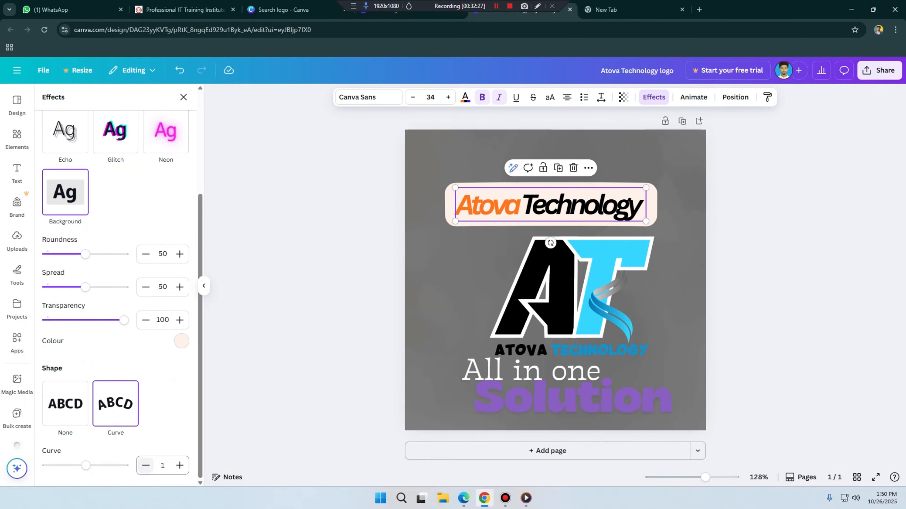
{"action": "left_click", "coordinate": [146, 465]}
{"action": "left_click", "coordinate": [146, 466]}
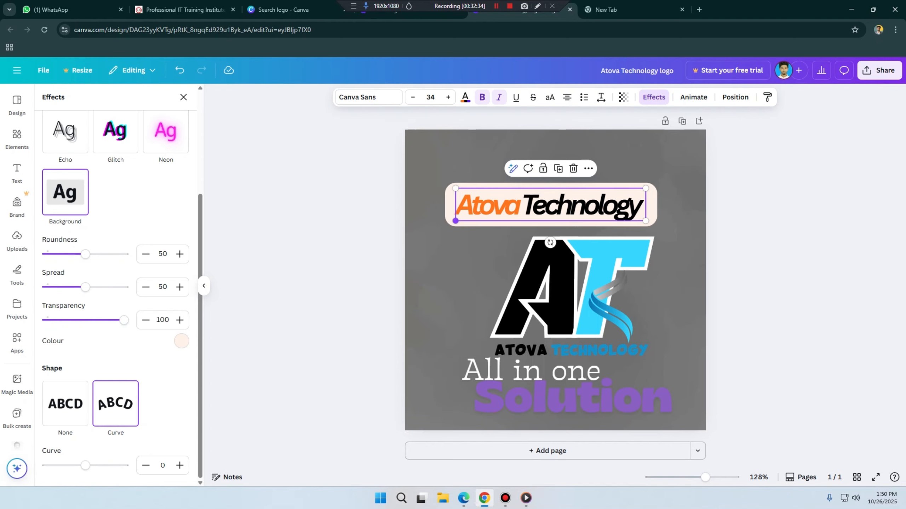
Step: Set the heading's Background effect to roundness 0, spread 0 and transparency 63
{"action": "left_click_drag", "start_coordinate": [85, 254], "coordinate": [46, 254]}
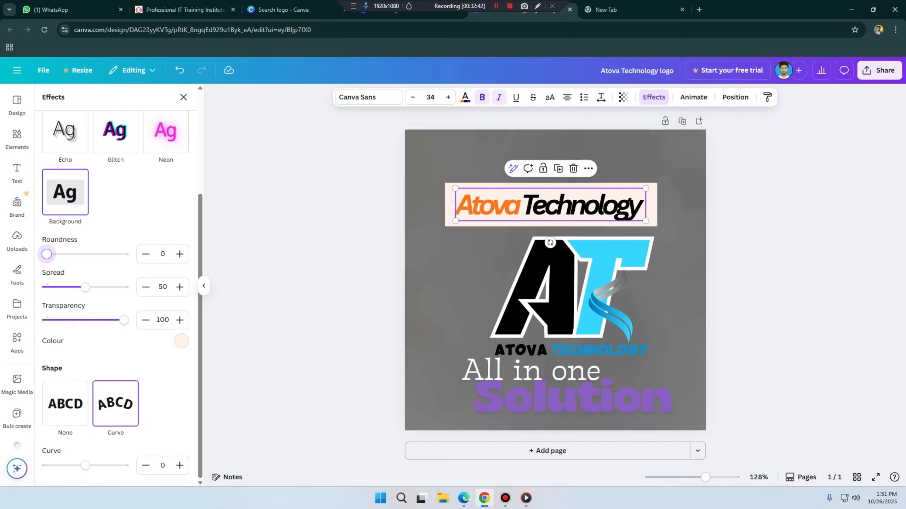
{"action": "left_click_drag", "start_coordinate": [85, 286], "coordinate": [46, 287]}
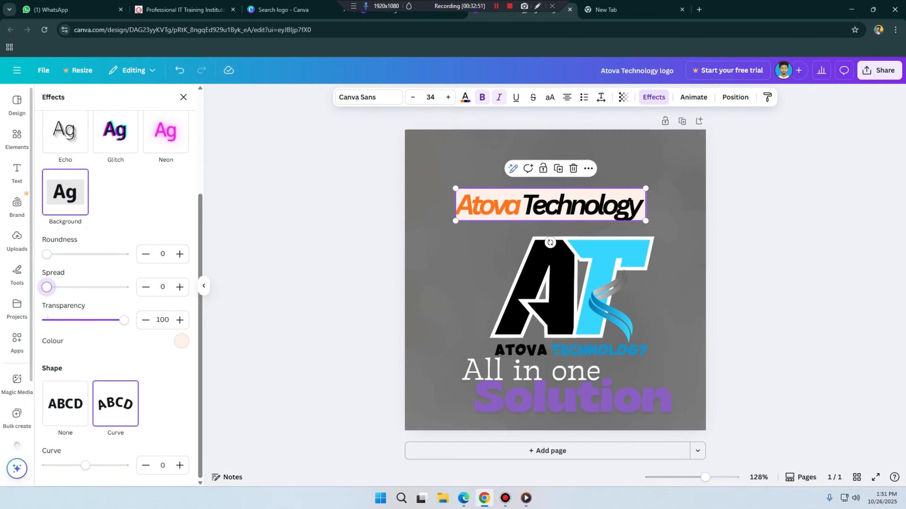
{"action": "left_click_drag", "start_coordinate": [124, 320], "coordinate": [95, 320]}
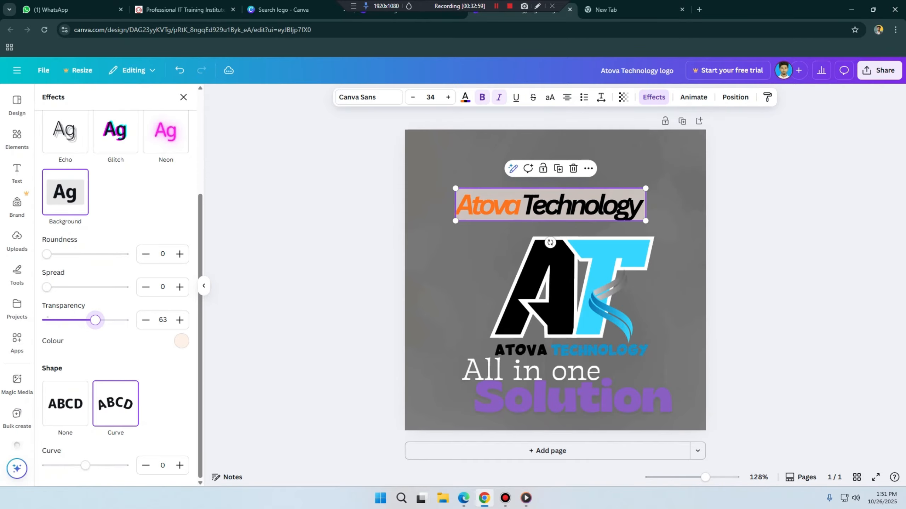
Step: Recolour the heading's Background effect, trying dark blue before choosing white
{"action": "left_click", "coordinate": [182, 341]}
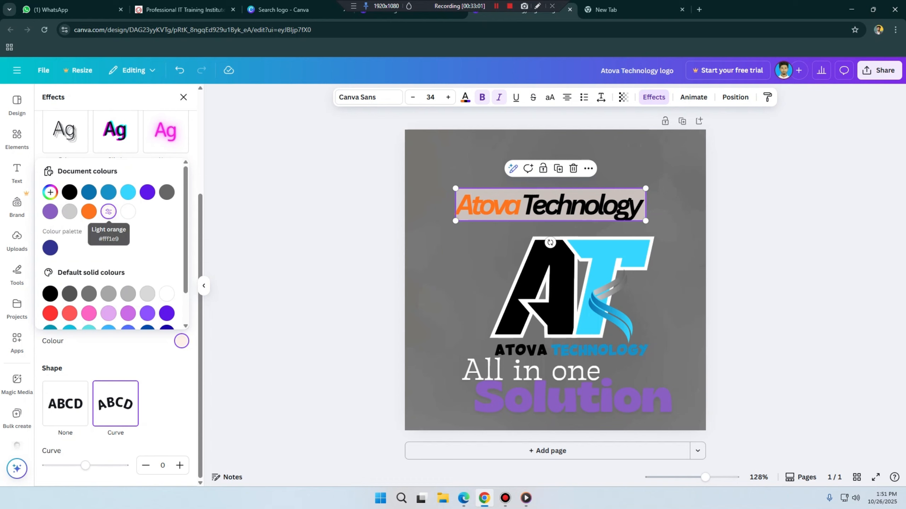
{"action": "left_click", "coordinate": [89, 192]}
{"action": "scroll", "coordinate": [89, 192], "scroll_direction": "down", "scroll_amount": 1}
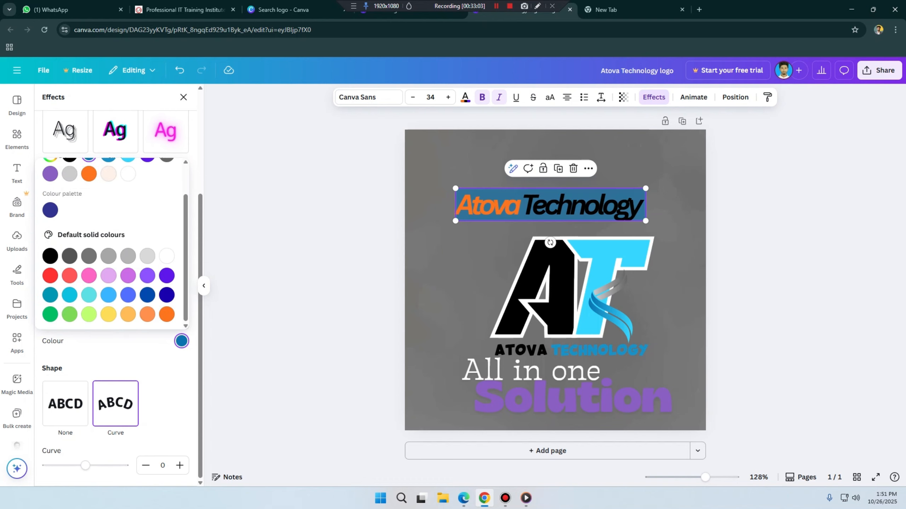
{"action": "left_click", "coordinate": [166, 256]}
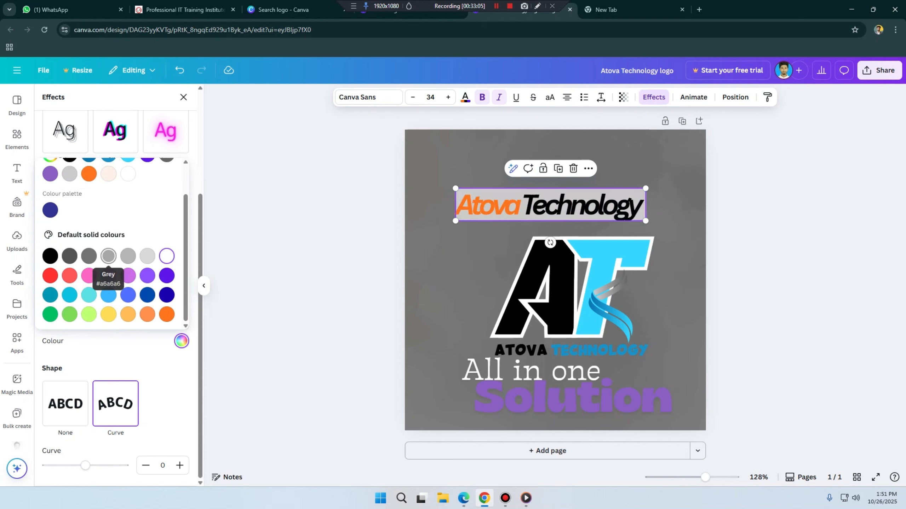
{"action": "left_click", "coordinate": [109, 257]}
{"action": "left_click", "coordinate": [167, 256]}
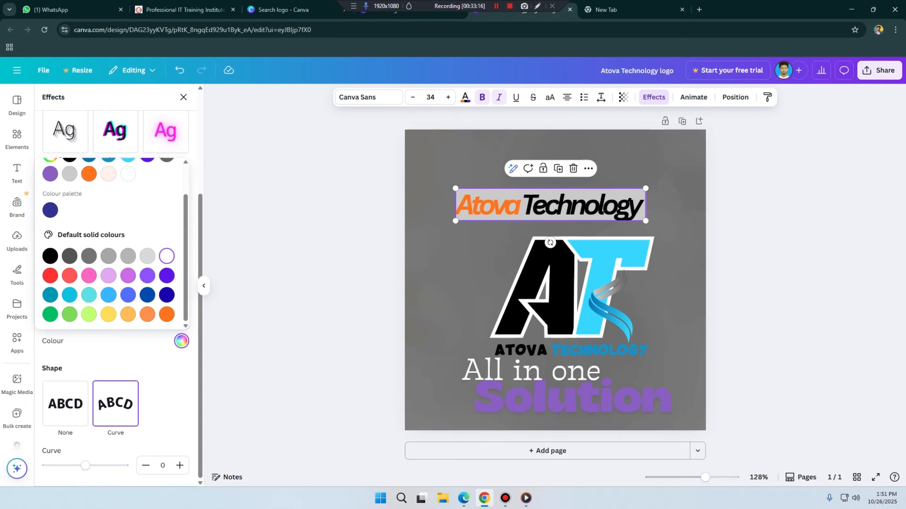
{"action": "key", "text": "Escape"}
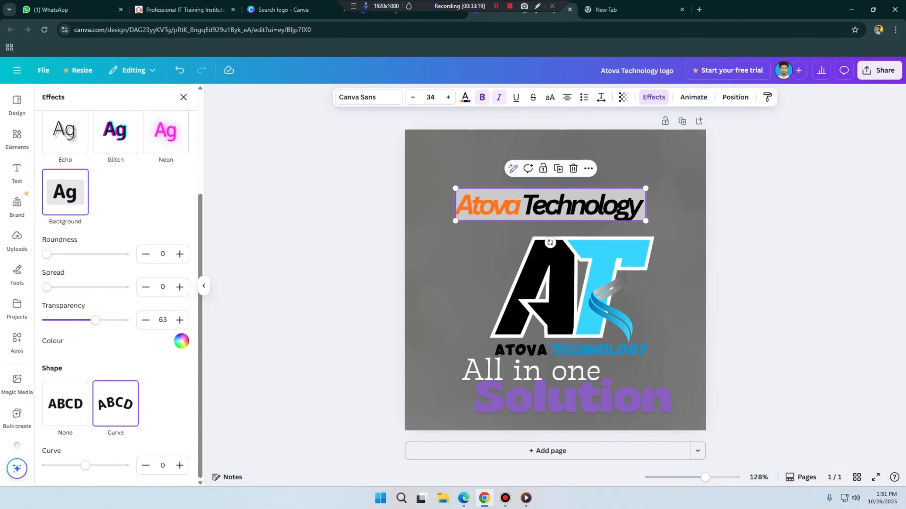
Step: Apply the Neon style effect to the Atova Technology heading with an intensity of 100
{"action": "scroll", "coordinate": [166, 274], "scroll_direction": "up", "scroll_amount": 4}
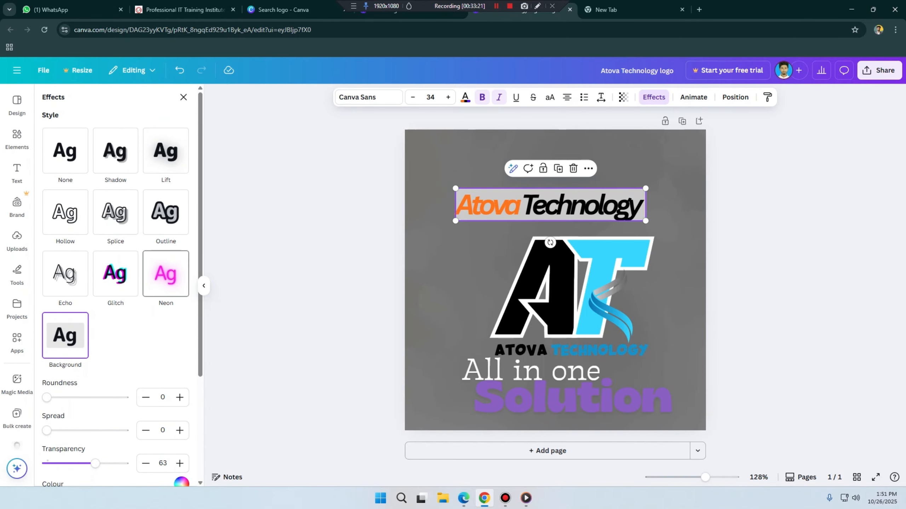
{"action": "left_click", "coordinate": [166, 273]}
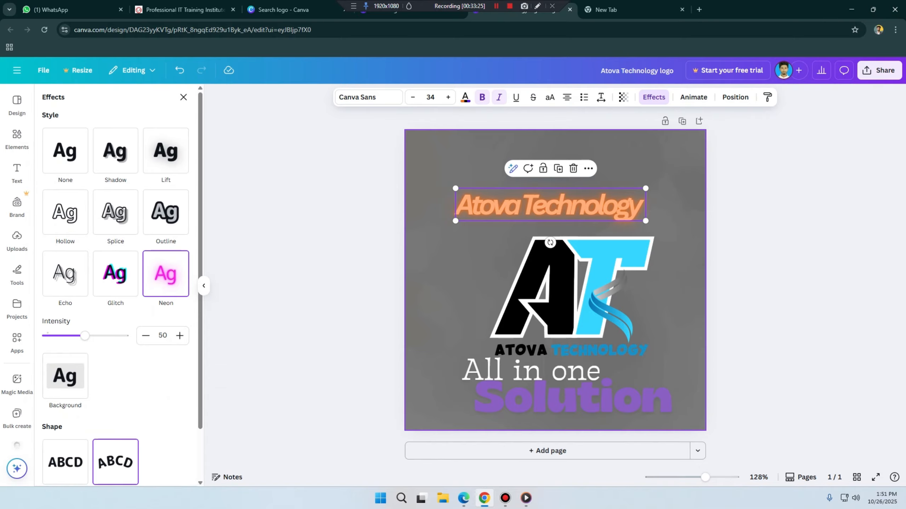
{"action": "scroll", "coordinate": [115, 285], "scroll_direction": "down", "scroll_amount": 1}
{"action": "scroll", "coordinate": [116, 285], "scroll_direction": "down", "scroll_amount": 1}
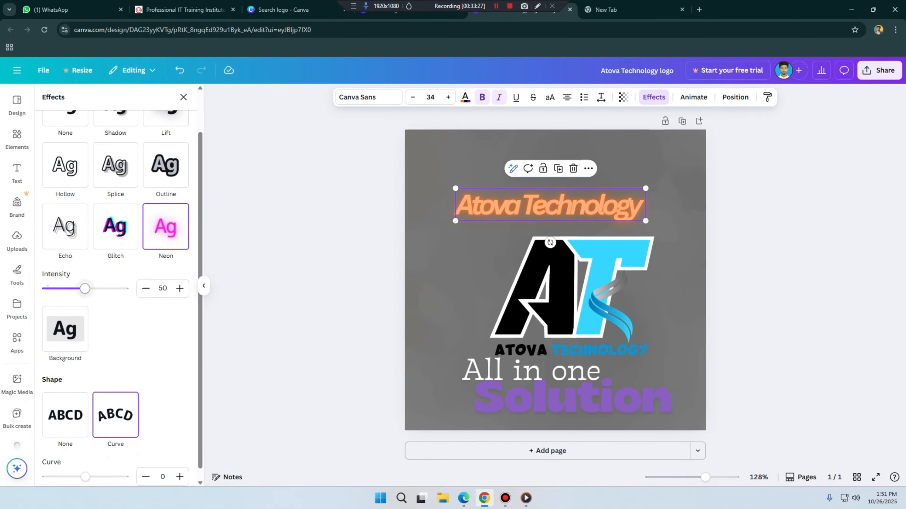
{"action": "left_click_drag", "start_coordinate": [85, 288], "coordinate": [124, 289]}
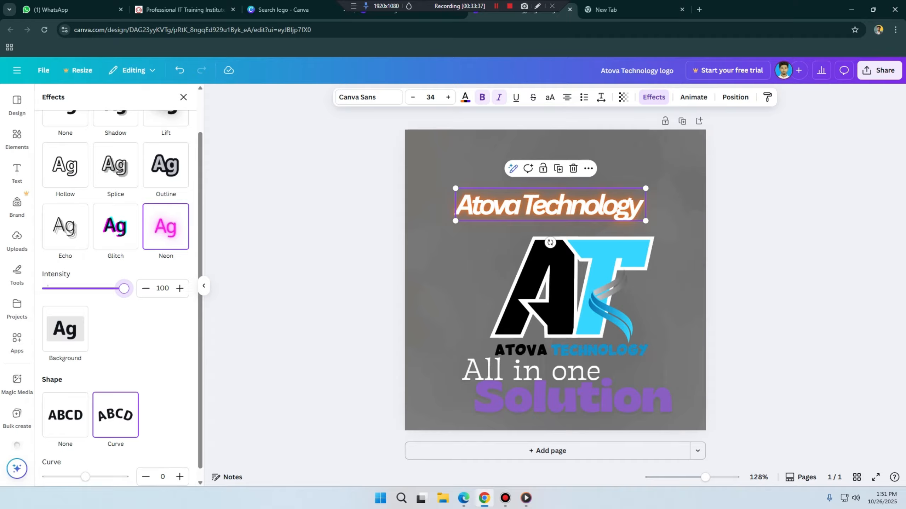
Step: Apply the Glitch effect to the heading with offset 100 and direction -43, trying the cyan-red colours before choosing cyan-magenta
{"action": "left_click", "coordinate": [115, 226]}
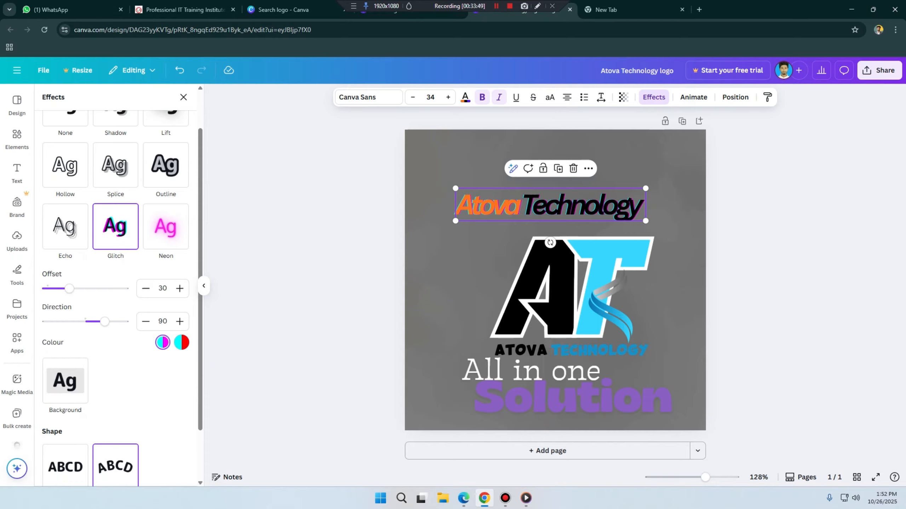
{"action": "left_click", "coordinate": [181, 342]}
{"action": "left_click_drag", "start_coordinate": [70, 289], "coordinate": [123, 288]}
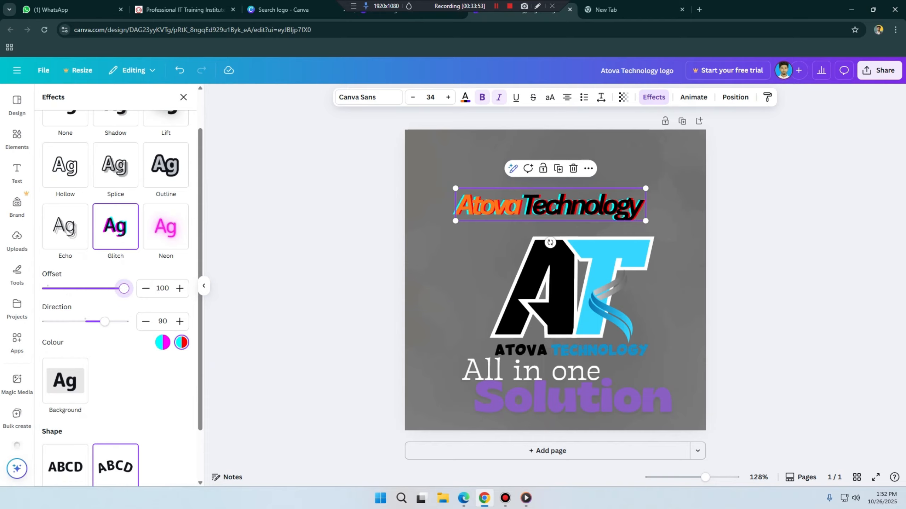
{"action": "left_click_drag", "start_coordinate": [104, 322], "coordinate": [75, 321]}
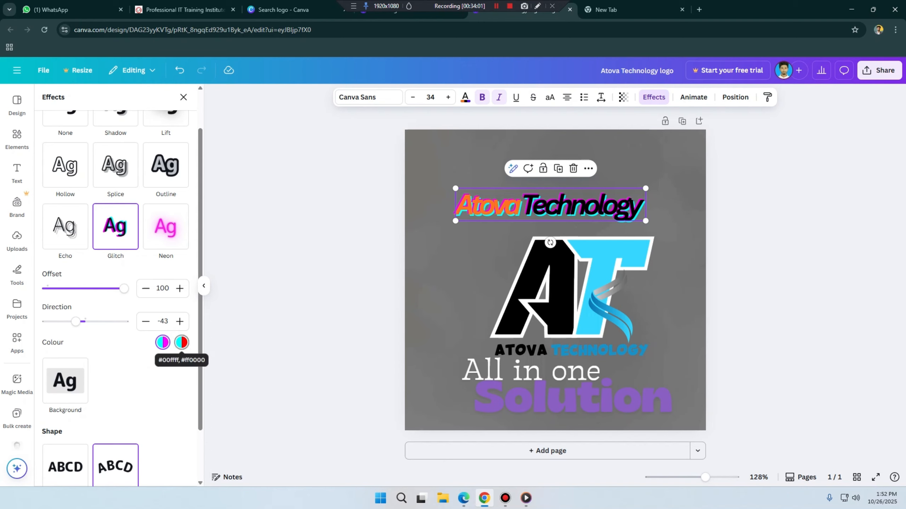
{"action": "left_click", "coordinate": [182, 342]}
{"action": "left_click", "coordinate": [163, 343]}
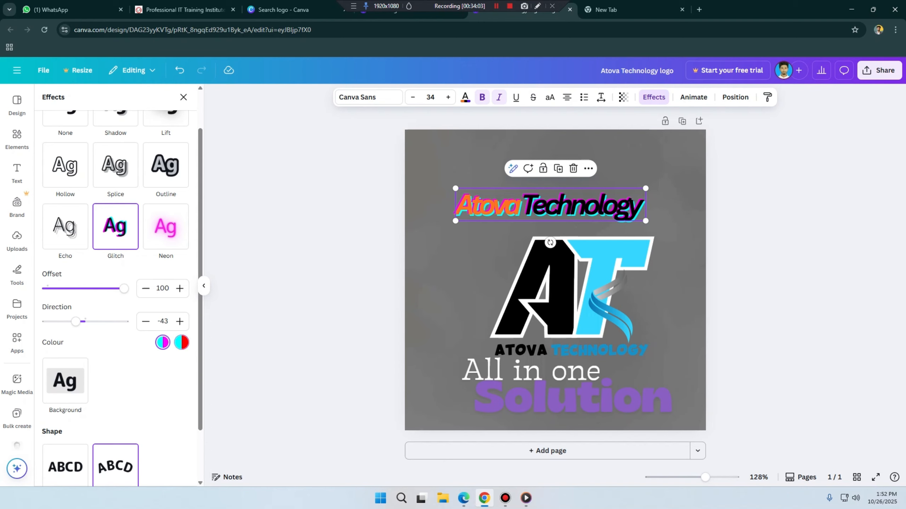
Step: Apply the Echo effect to the heading with offset 92 and direction -45, trying black before choosing white as its colour
{"action": "scroll", "coordinate": [107, 300], "scroll_direction": "up", "scroll_amount": 1}
{"action": "left_click", "coordinate": [65, 274]}
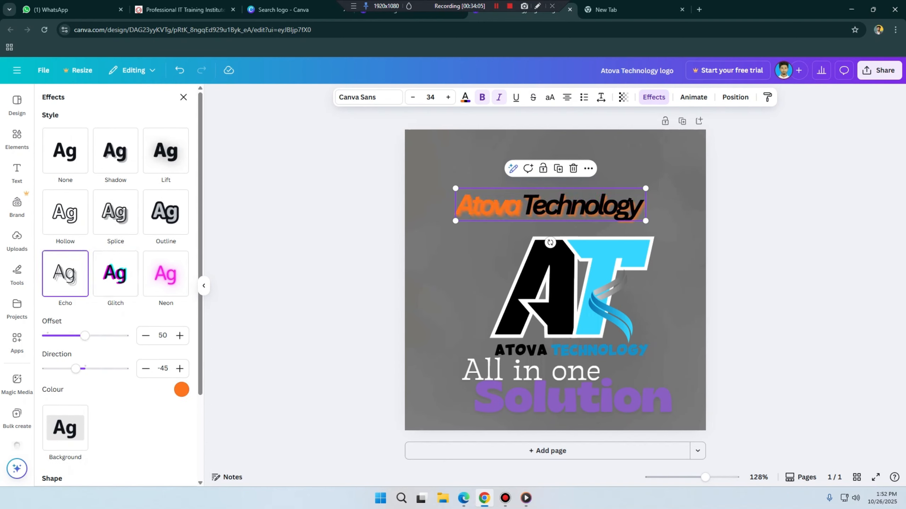
{"action": "left_click_drag", "start_coordinate": [84, 335], "coordinate": [118, 335]}
{"action": "mouse_move", "coordinate": [76, 369]}
{"action": "left_mouse_down"}
{"action": "mouse_move", "coordinate": [124, 368]}
{"action": "mouse_move", "coordinate": [54, 369]}
{"action": "mouse_move", "coordinate": [75, 369]}
{"action": "left_mouse_up"}
{"action": "left_click", "coordinate": [181, 389]}
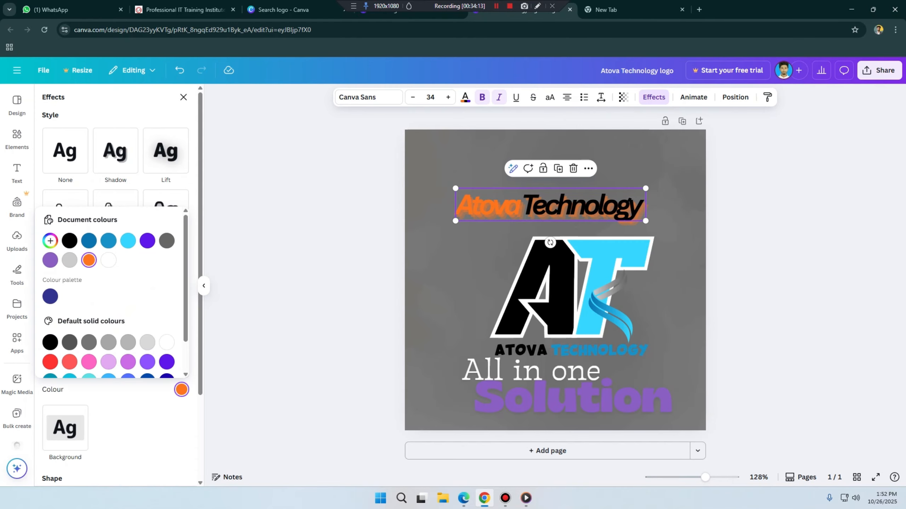
{"action": "left_click", "coordinate": [70, 241]}
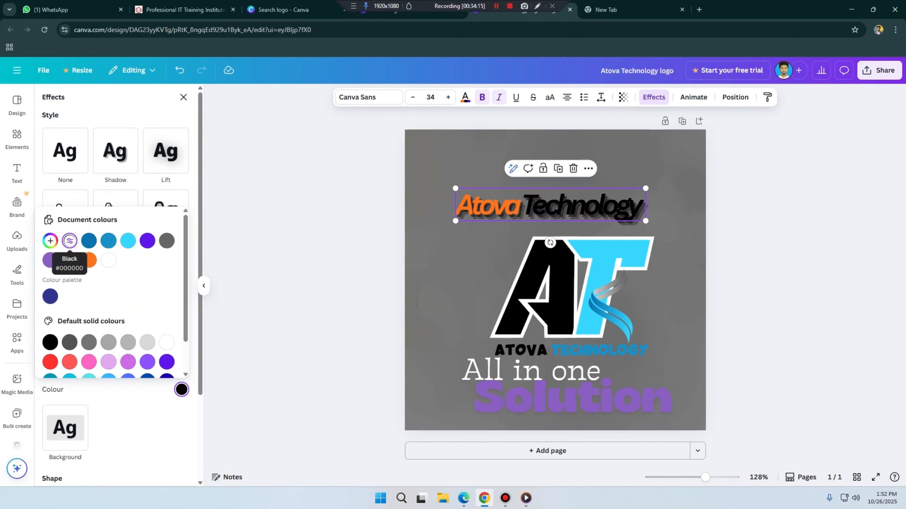
{"action": "left_click", "coordinate": [109, 260]}
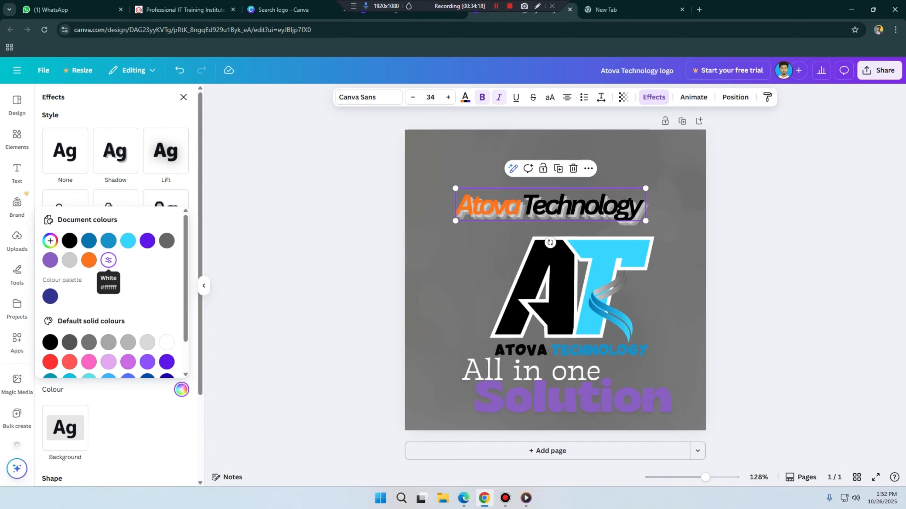
{"action": "left_click", "coordinate": [182, 389]}
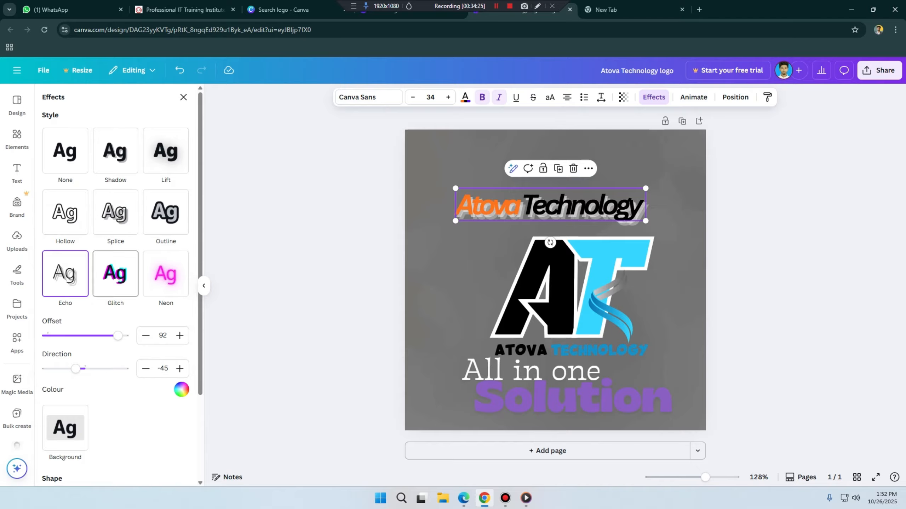
Step: Apply the Outline effect to the heading with thickness 146, trying black, grey and orange before choosing brown as its colour
{"action": "left_click", "coordinate": [166, 212]}
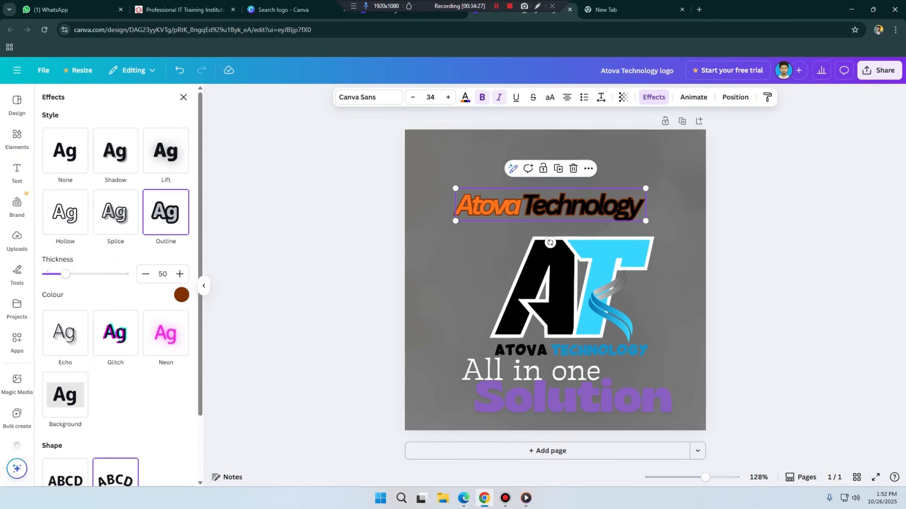
{"action": "left_click_drag", "start_coordinate": [65, 274], "coordinate": [103, 274]}
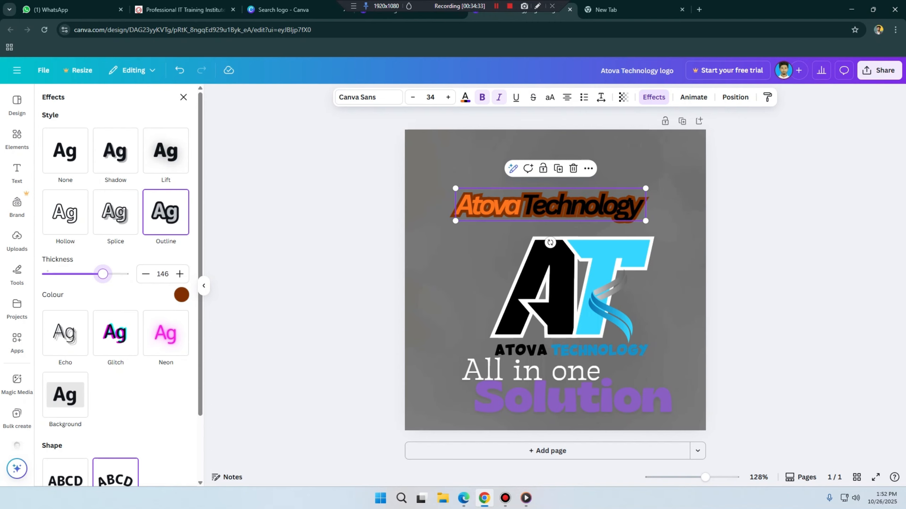
{"action": "left_click", "coordinate": [182, 295]}
{"action": "left_click", "coordinate": [69, 340]}
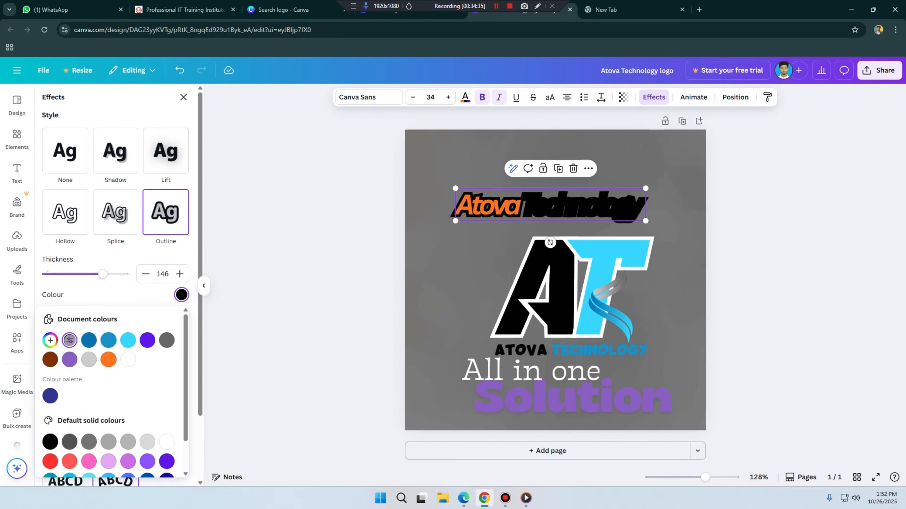
{"action": "scroll", "coordinate": [111, 392], "scroll_direction": "down", "scroll_amount": 1}
{"action": "left_click", "coordinate": [108, 404]}
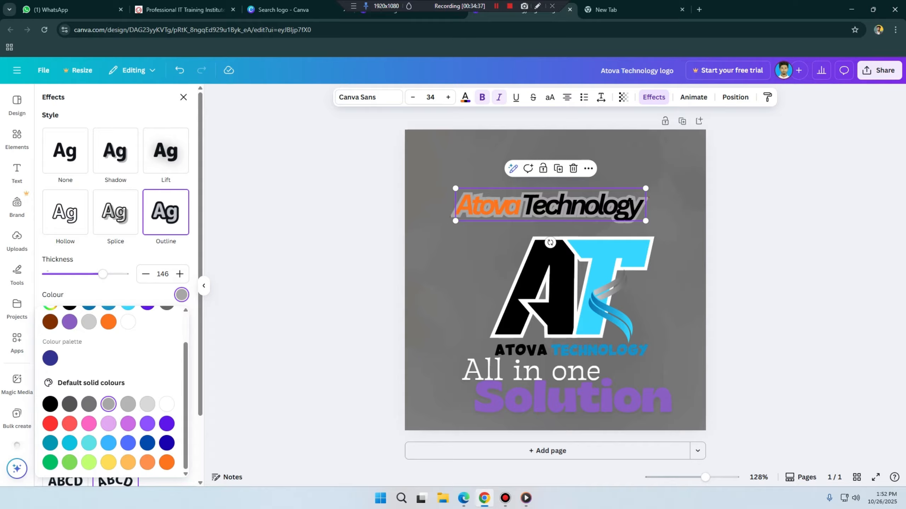
{"action": "scroll", "coordinate": [108, 404], "scroll_direction": "up", "scroll_amount": 1}
{"action": "left_click", "coordinate": [108, 360]}
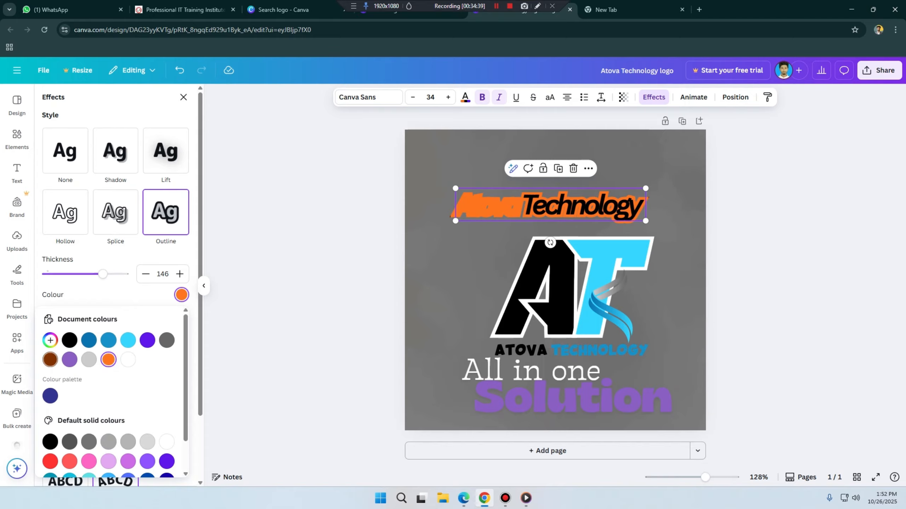
{"action": "left_click", "coordinate": [50, 359]}
Step: Apply the Splice effect to the heading with thickness 100, offset 58, direction 45 and a medium blue colour
{"action": "left_click", "coordinate": [116, 213]}
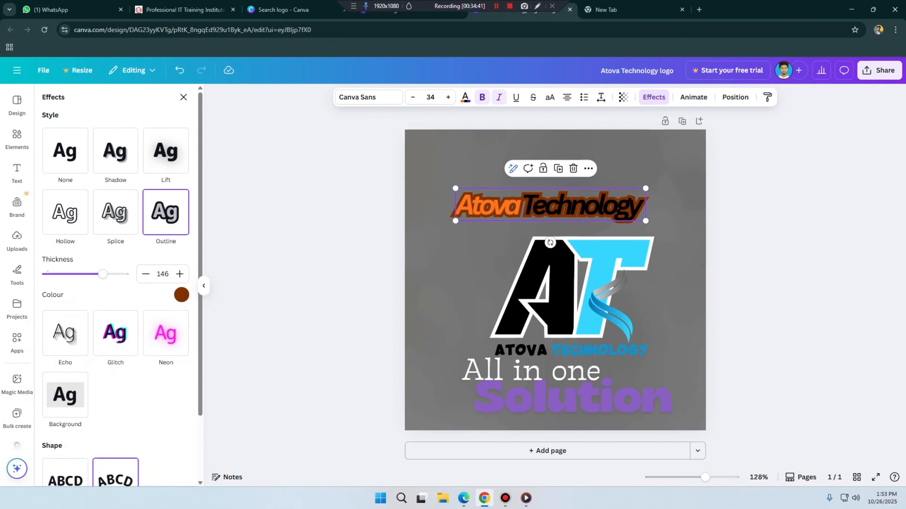
{"action": "left_click", "coordinate": [116, 212]}
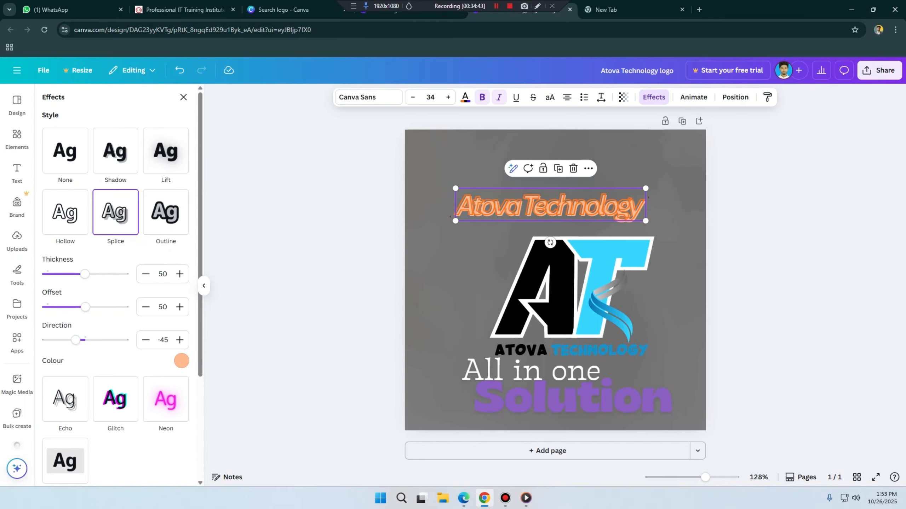
{"action": "left_click_drag", "start_coordinate": [85, 274], "coordinate": [124, 274]}
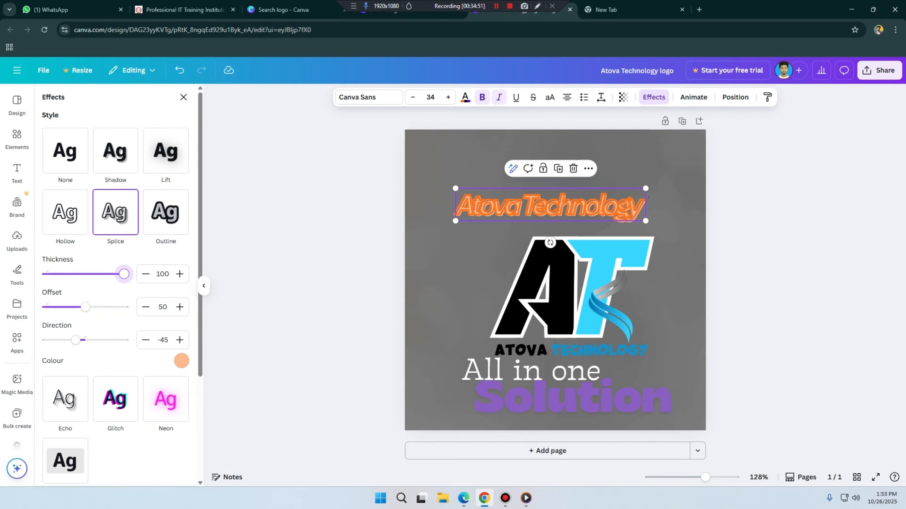
{"action": "mouse_move", "coordinate": [85, 306]}
{"action": "left_mouse_down"}
{"action": "mouse_move", "coordinate": [125, 306]}
{"action": "mouse_move", "coordinate": [65, 307]}
{"action": "mouse_move", "coordinate": [91, 307]}
{"action": "left_mouse_up"}
{"action": "left_click_drag", "start_coordinate": [75, 340], "coordinate": [94, 340]}
{"action": "left_click", "coordinate": [182, 361]}
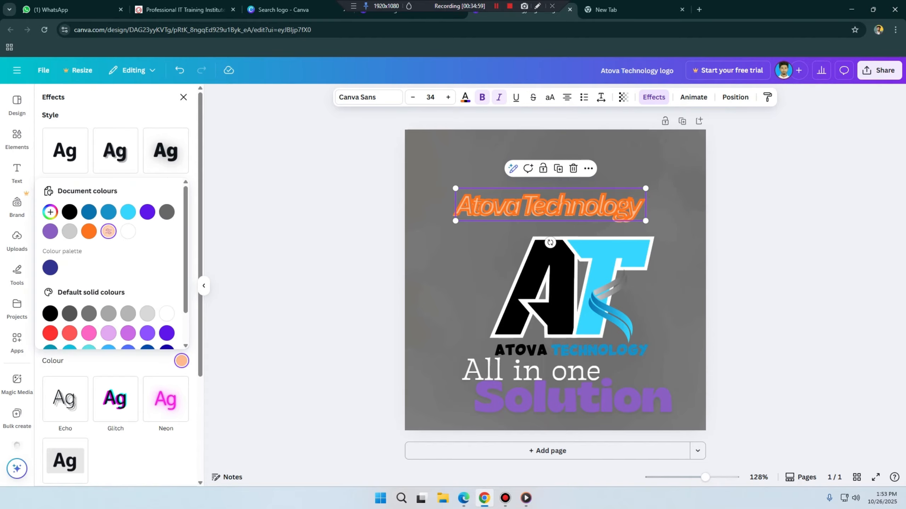
{"action": "left_click", "coordinate": [89, 231]}
{"action": "left_click", "coordinate": [109, 212]}
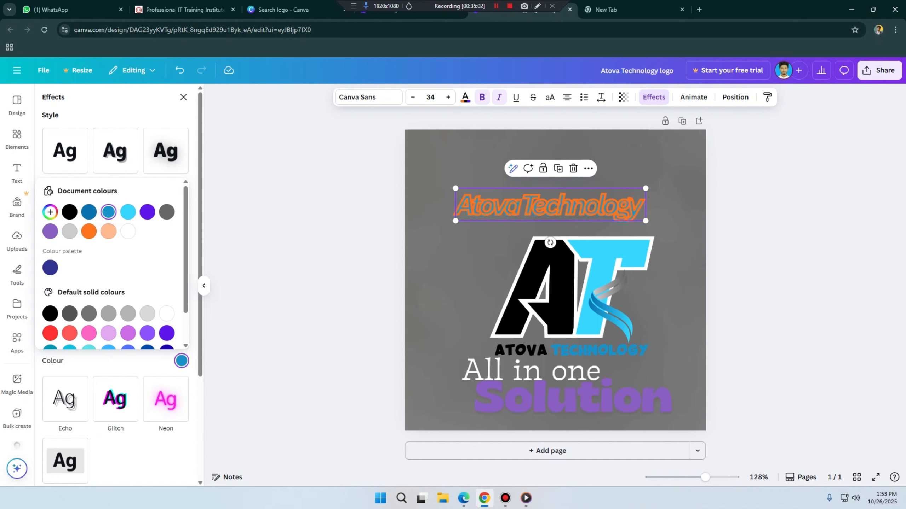
{"action": "key", "text": "Escape"}
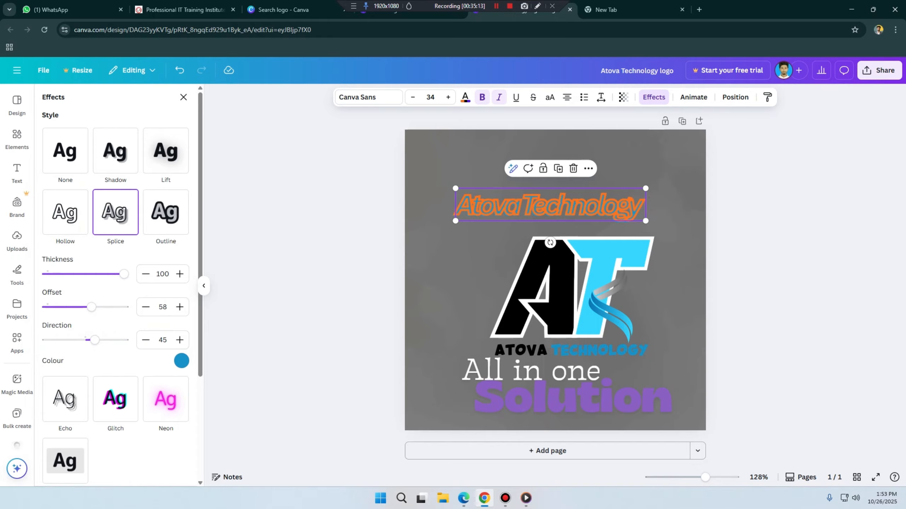
Step: Try the Hollow and Lift style effects on the Atova Technology heading
{"action": "left_click", "coordinate": [65, 212]}
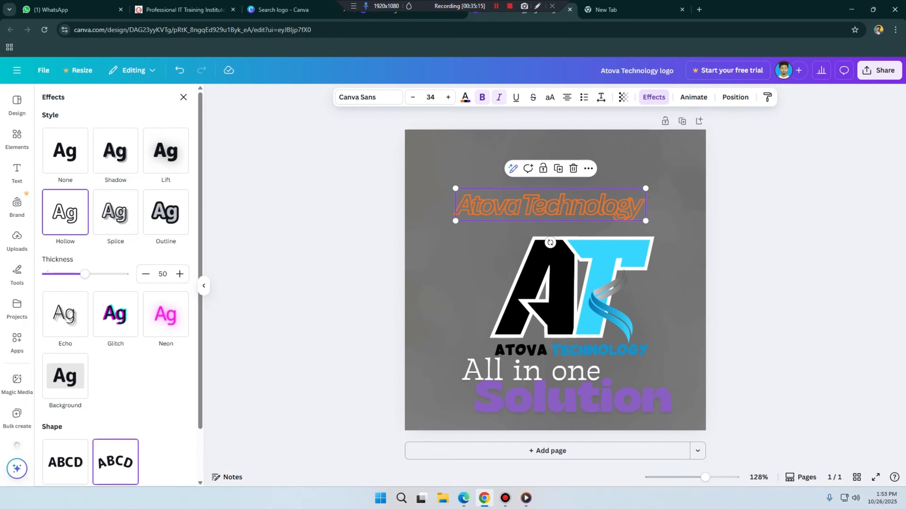
{"action": "left_click", "coordinate": [165, 151]}
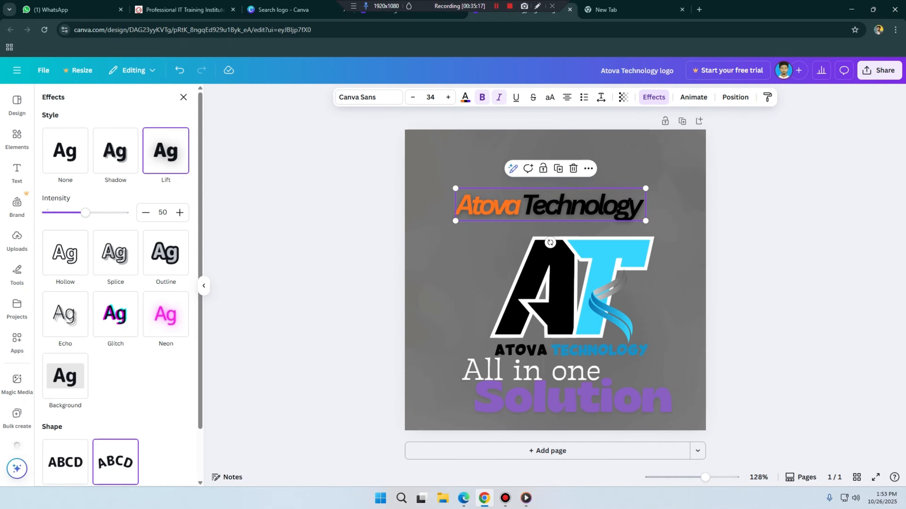
Step: Apply the Shadow effect to the heading with offset 100, direction 15, blur 95, transparency 100 and a dark blue colour
{"action": "left_click", "coordinate": [116, 151]}
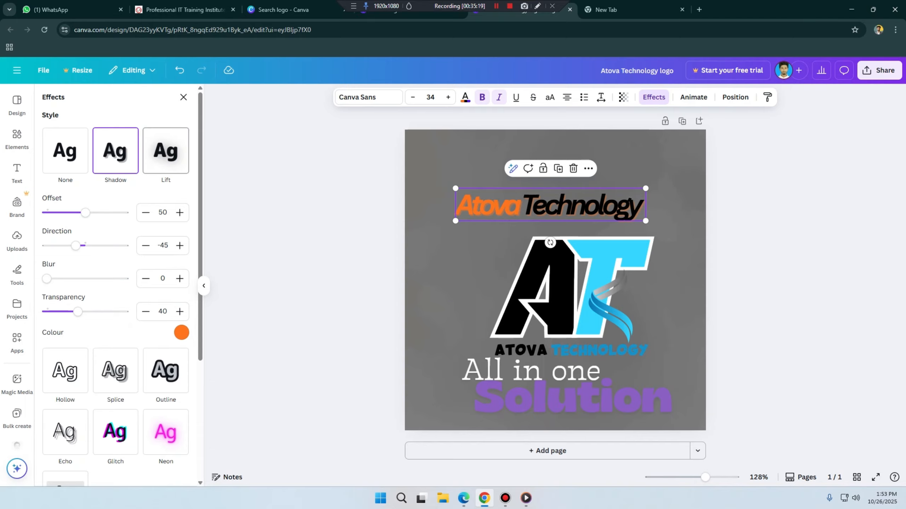
{"action": "left_click_drag", "start_coordinate": [85, 212], "coordinate": [124, 213]}
{"action": "mouse_move", "coordinate": [76, 245]}
{"action": "left_mouse_down"}
{"action": "mouse_move", "coordinate": [111, 245]}
{"action": "mouse_move", "coordinate": [88, 246]}
{"action": "left_mouse_up"}
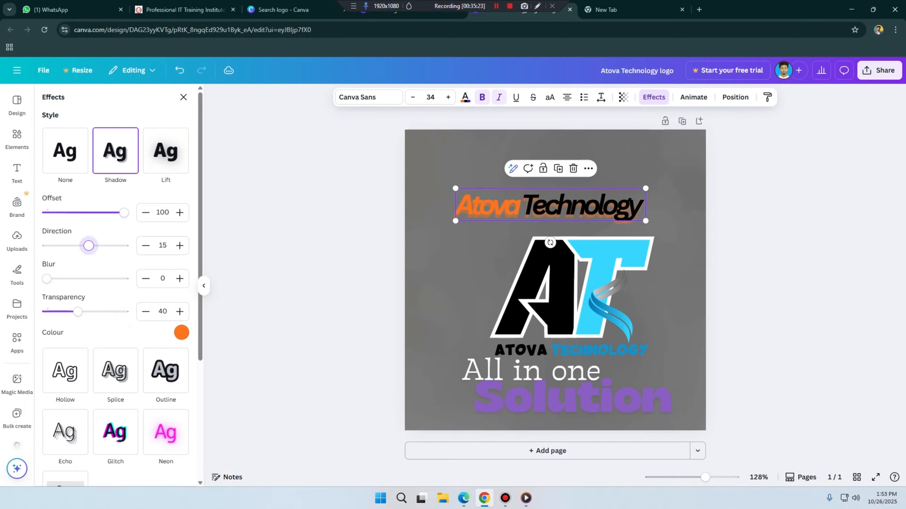
{"action": "mouse_move", "coordinate": [47, 279]}
{"action": "left_mouse_down"}
{"action": "mouse_move", "coordinate": [124, 279]}
{"action": "mouse_move", "coordinate": [46, 279]}
{"action": "left_mouse_up"}
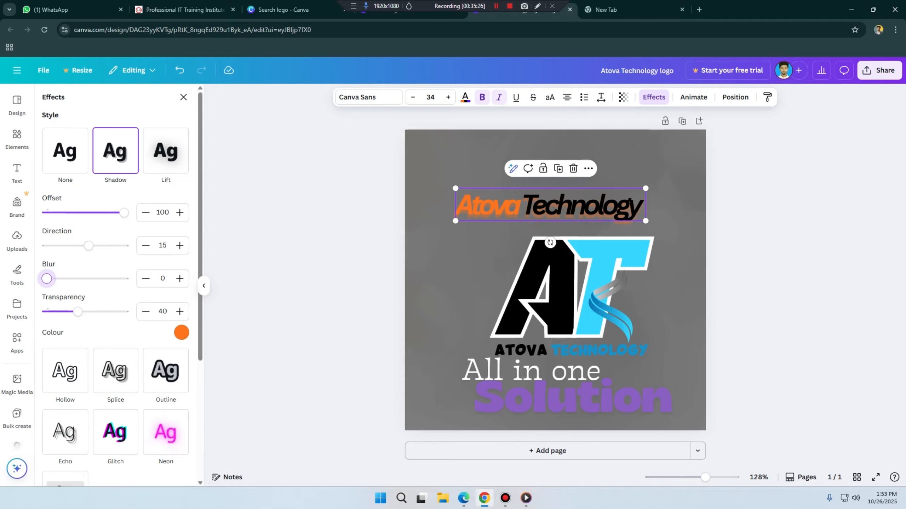
{"action": "left_click_drag", "start_coordinate": [47, 279], "coordinate": [120, 278]}
{"action": "left_click_drag", "start_coordinate": [78, 312], "coordinate": [124, 311]}
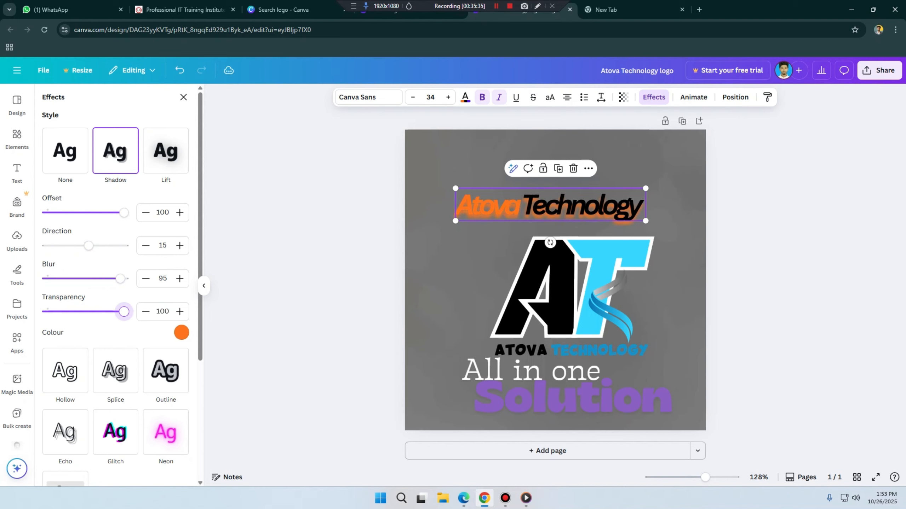
{"action": "left_click", "coordinate": [182, 333]}
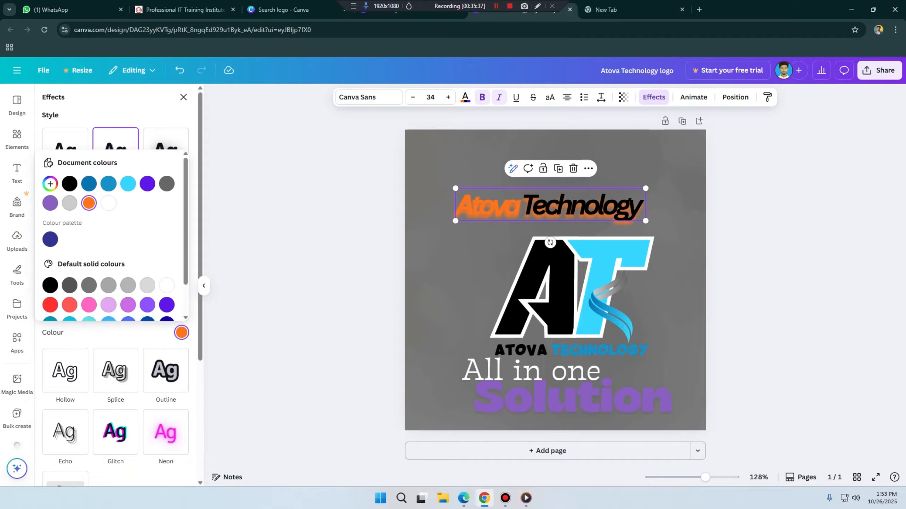
{"action": "left_click", "coordinate": [89, 184]}
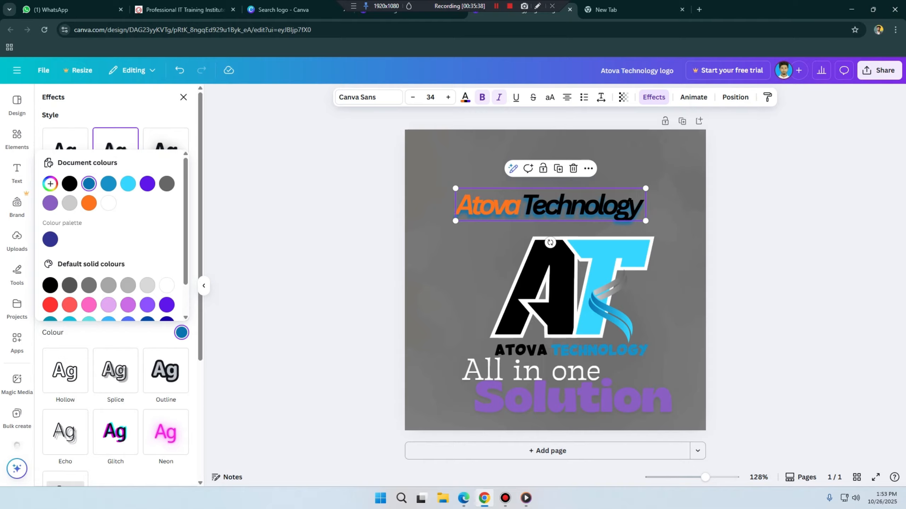
{"action": "key", "text": "Escape"}
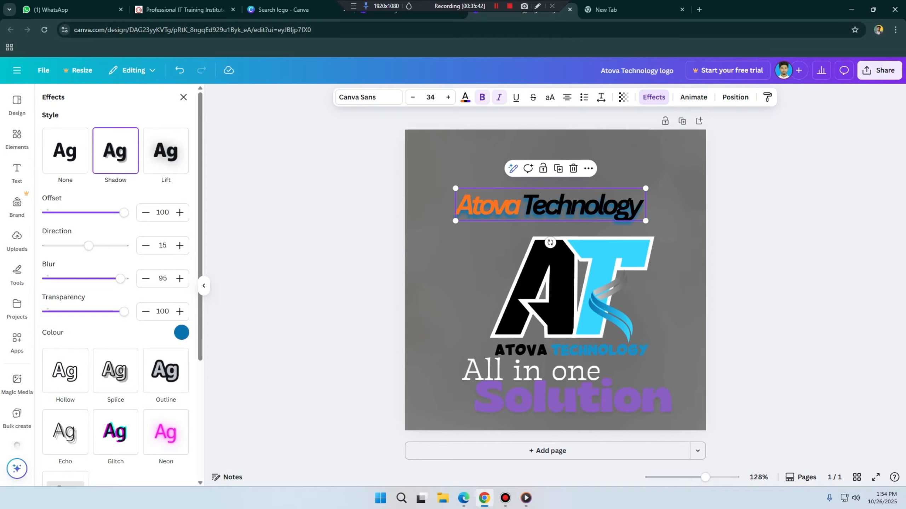
Step: Remove the style effect from the Atova Technology heading by setting its style to None
{"action": "left_click", "coordinate": [65, 151]}
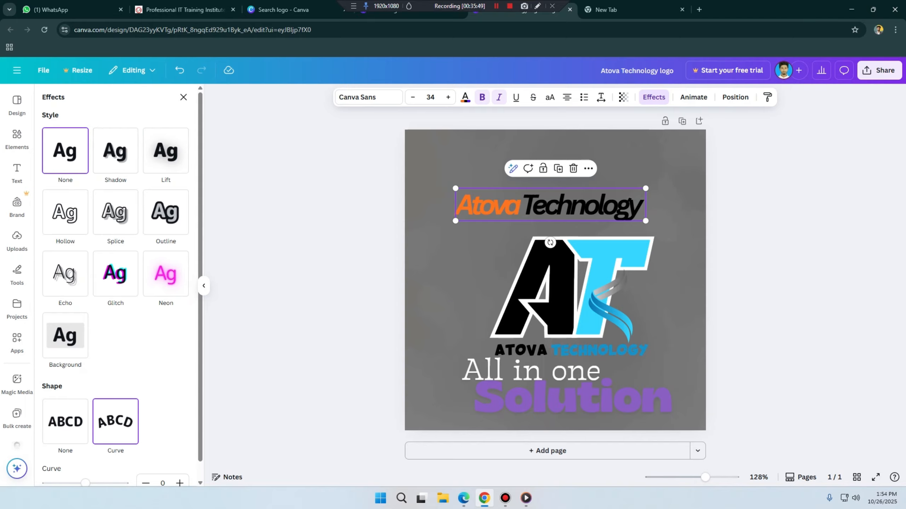
{"action": "scroll", "coordinate": [115, 285], "scroll_direction": "down", "scroll_amount": 1}
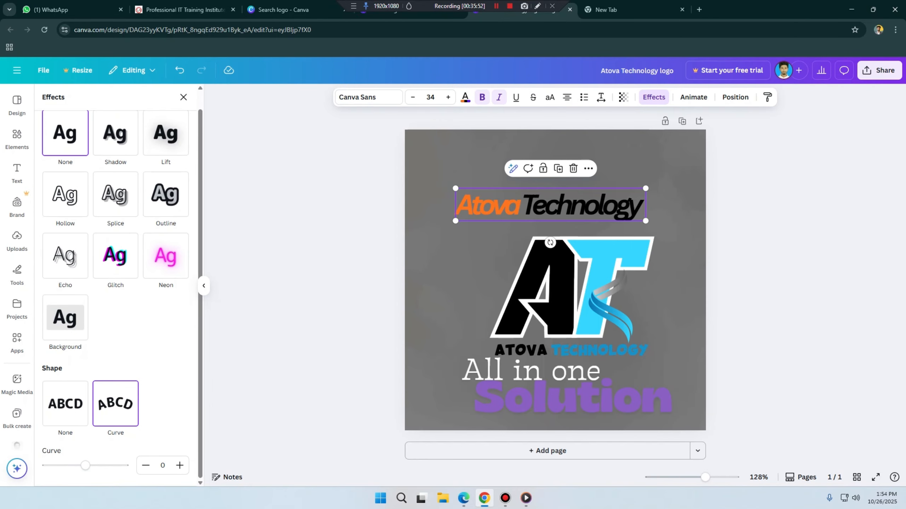
{"action": "scroll", "coordinate": [115, 285], "scroll_direction": "up", "scroll_amount": 1}
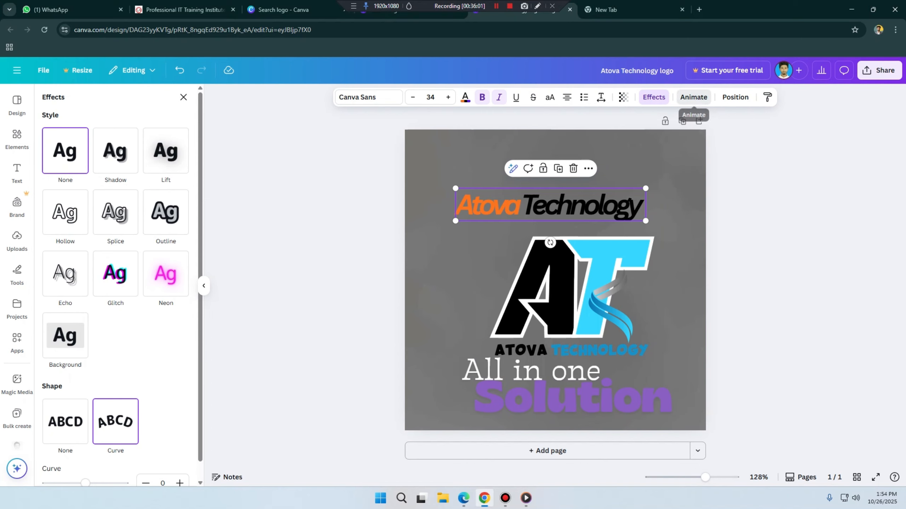
Step: Make the heading appear on click in its animation settings and check the click order
{"action": "left_click", "coordinate": [693, 97]}
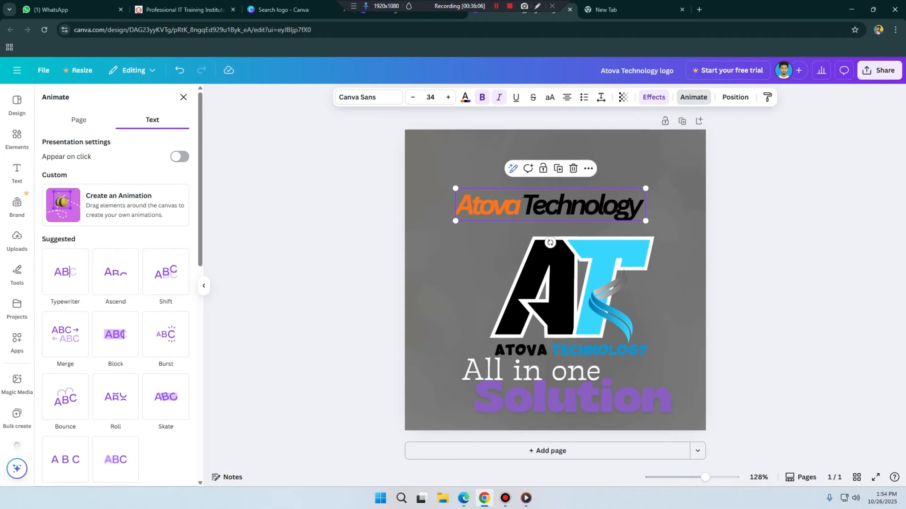
{"action": "left_click", "coordinate": [179, 157]}
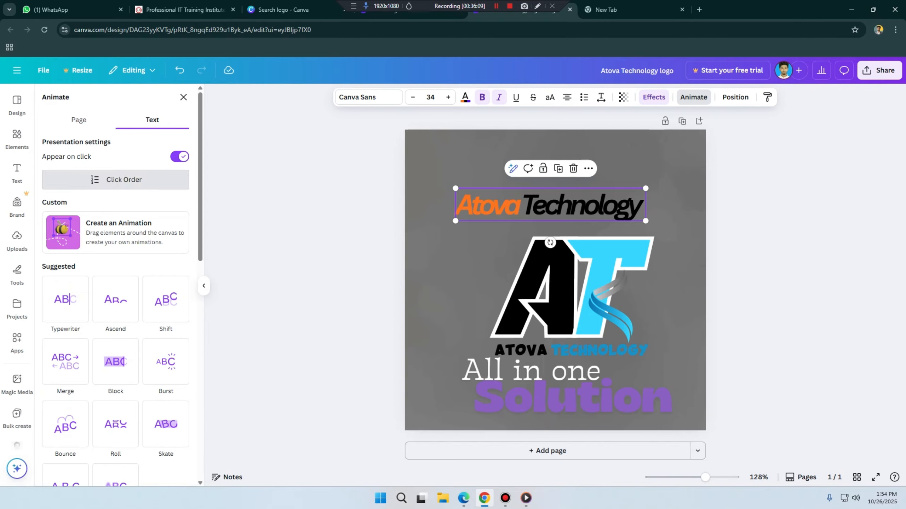
{"action": "left_click", "coordinate": [116, 179]}
{"action": "left_click", "coordinate": [47, 96]}
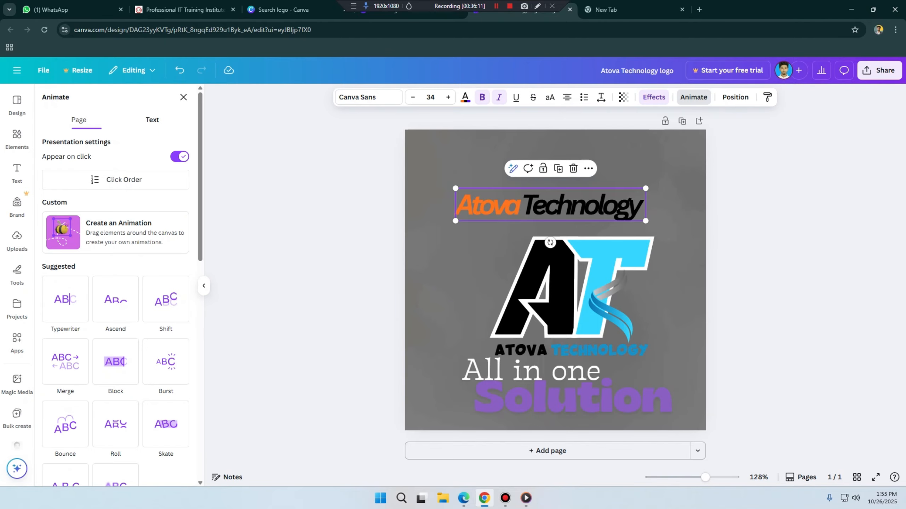
Step: Try the Sleek page animation with its Both, On enter and On exit timings
{"action": "left_click", "coordinate": [79, 120]}
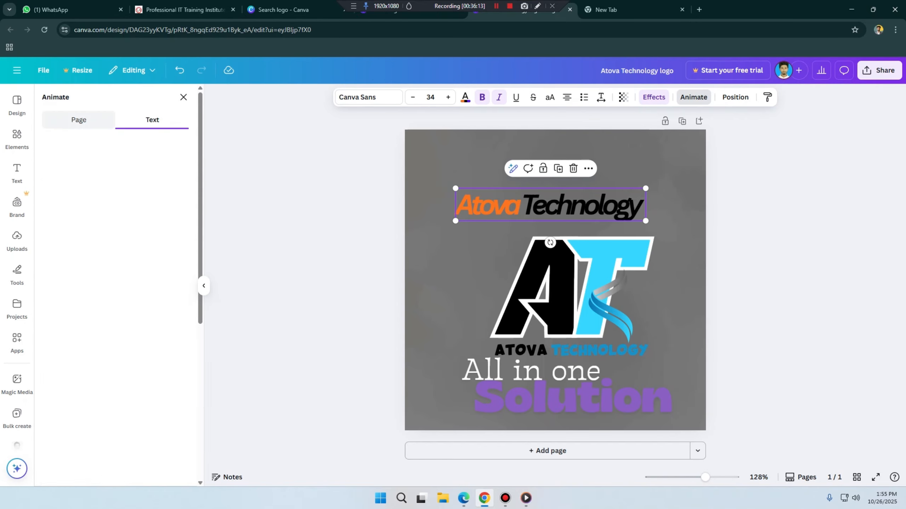
{"action": "left_click", "coordinate": [65, 240]}
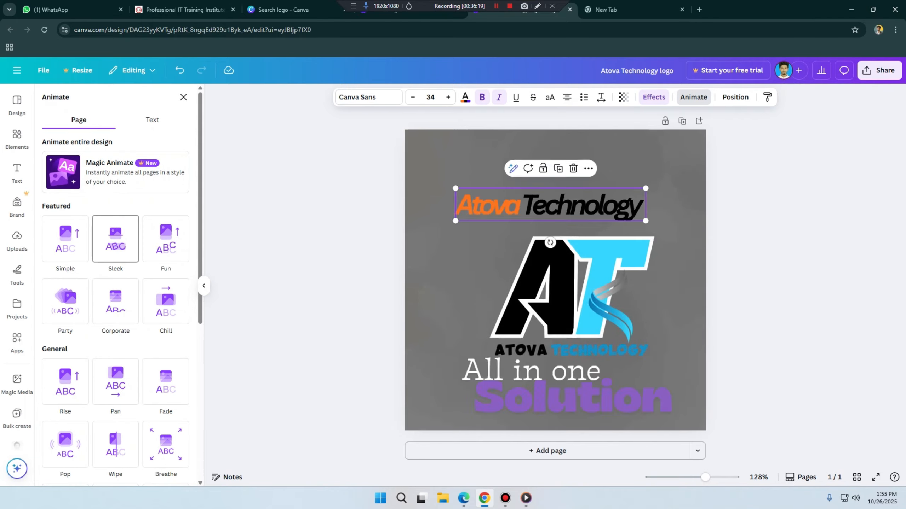
{"action": "left_click", "coordinate": [115, 238]}
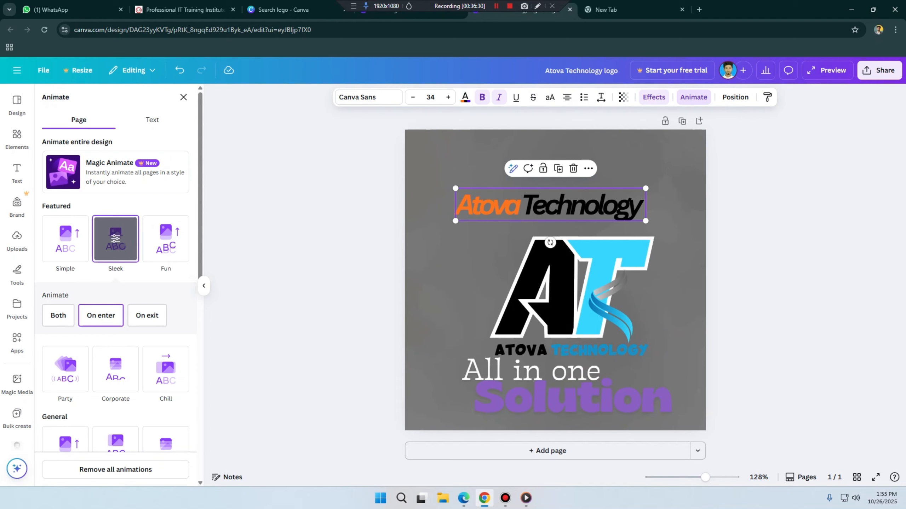
{"action": "left_click", "coordinate": [48, 316]}
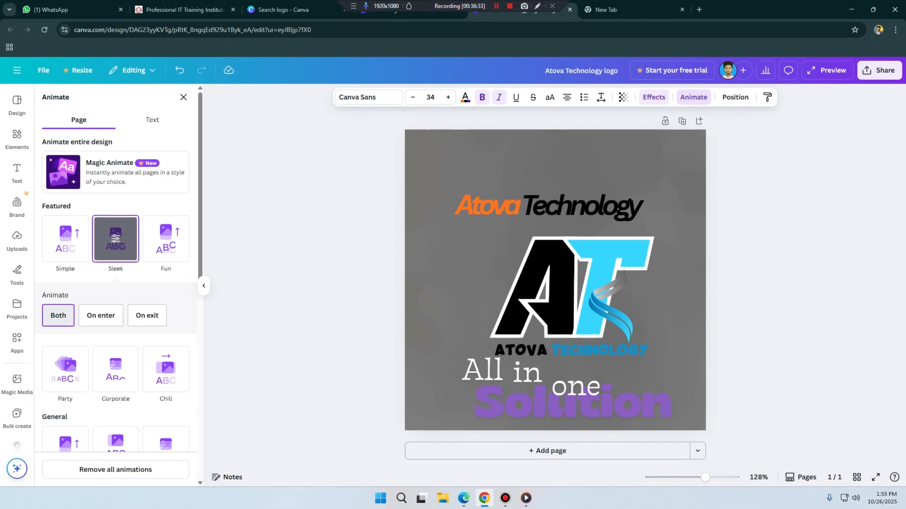
{"action": "left_click", "coordinate": [101, 315]}
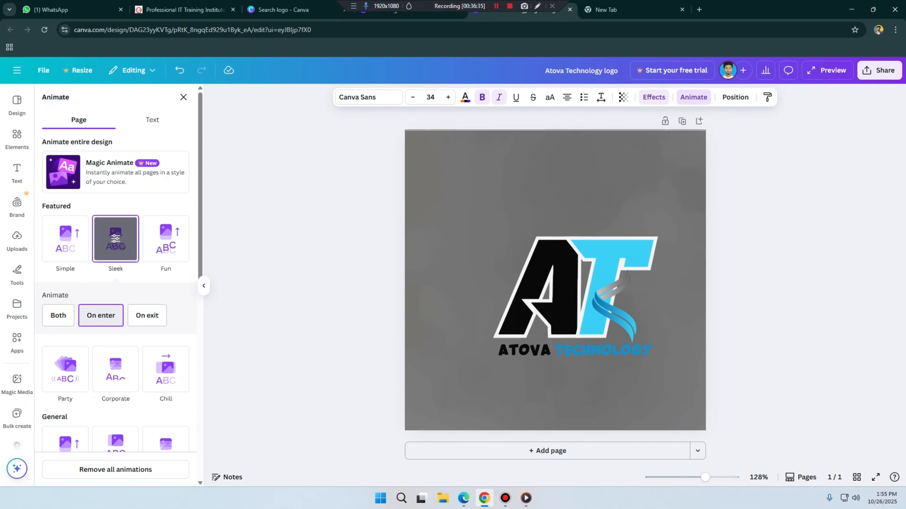
{"action": "left_click", "coordinate": [147, 315]}
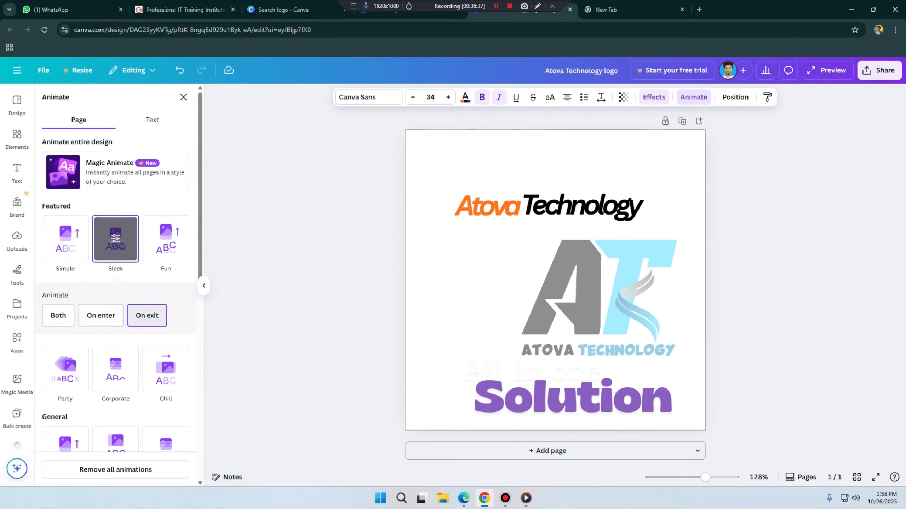
Step: Try the Party, Pan and Tumble animations on the whole page
{"action": "scroll", "coordinate": [115, 239], "scroll_direction": "down", "scroll_amount": 3}
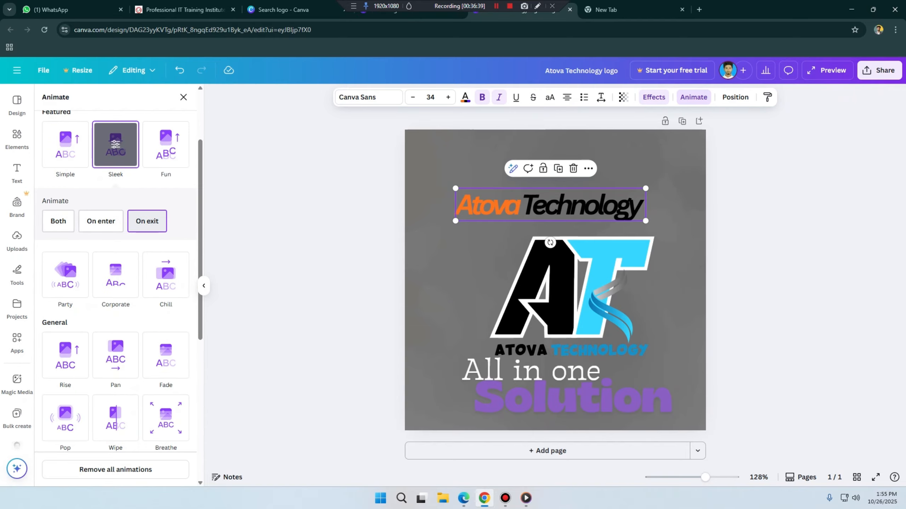
{"action": "left_click", "coordinate": [63, 275]}
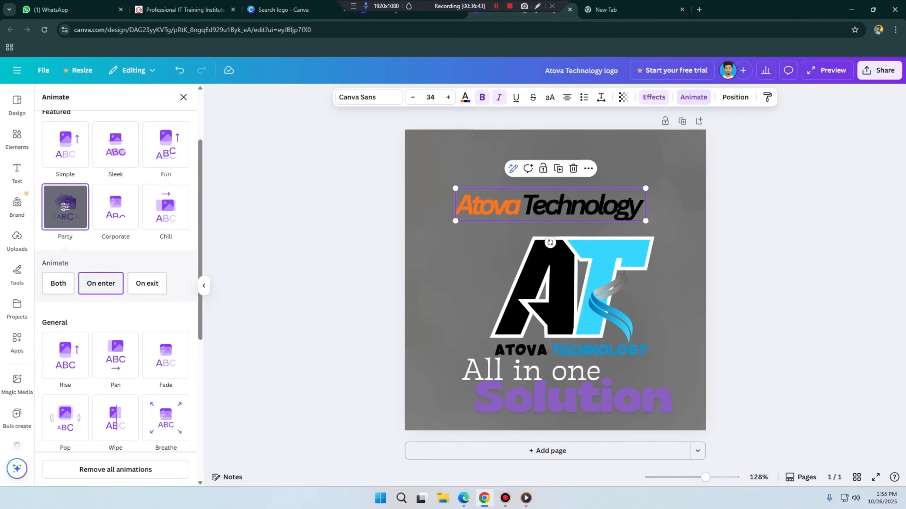
{"action": "left_click", "coordinate": [115, 355]}
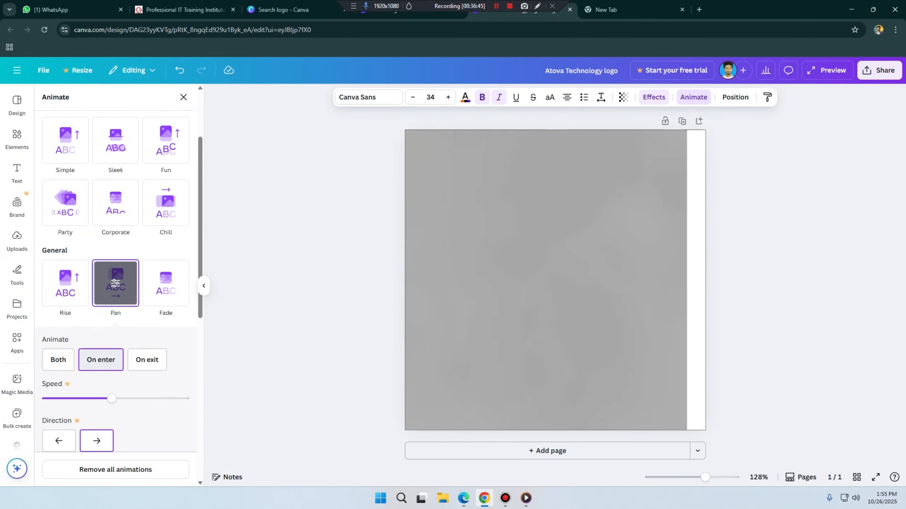
{"action": "scroll", "coordinate": [115, 284], "scroll_direction": "down", "scroll_amount": 5}
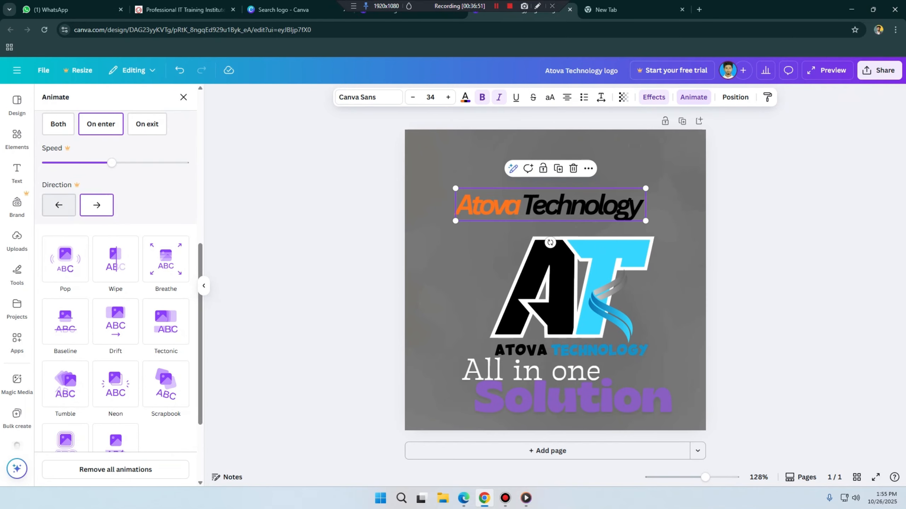
{"action": "left_click", "coordinate": [65, 384]}
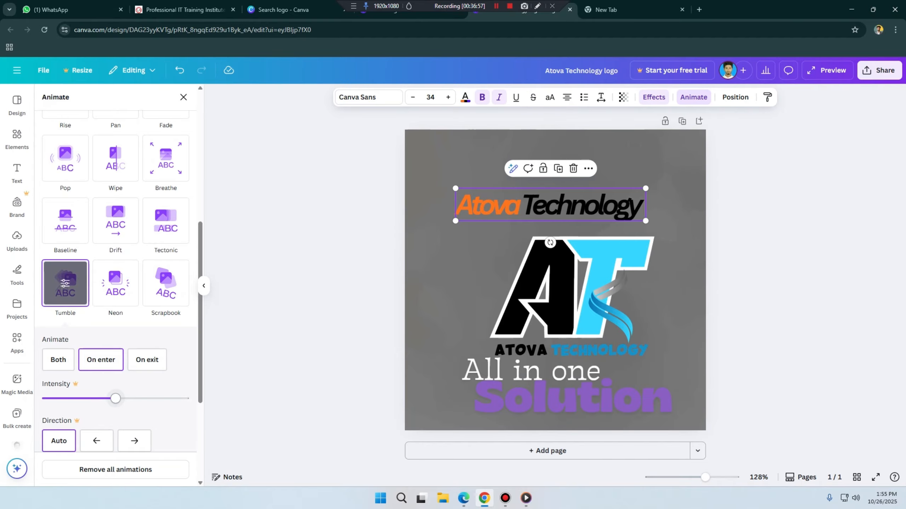
Step: Apply the Neon animation to the whole page and play a preview of the animated design
{"action": "left_click", "coordinate": [115, 283]}
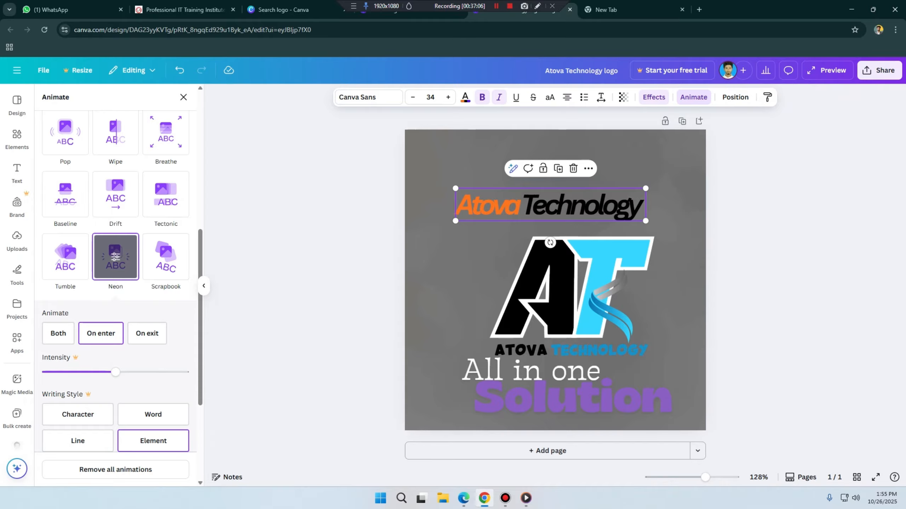
{"action": "left_click", "coordinate": [826, 71]}
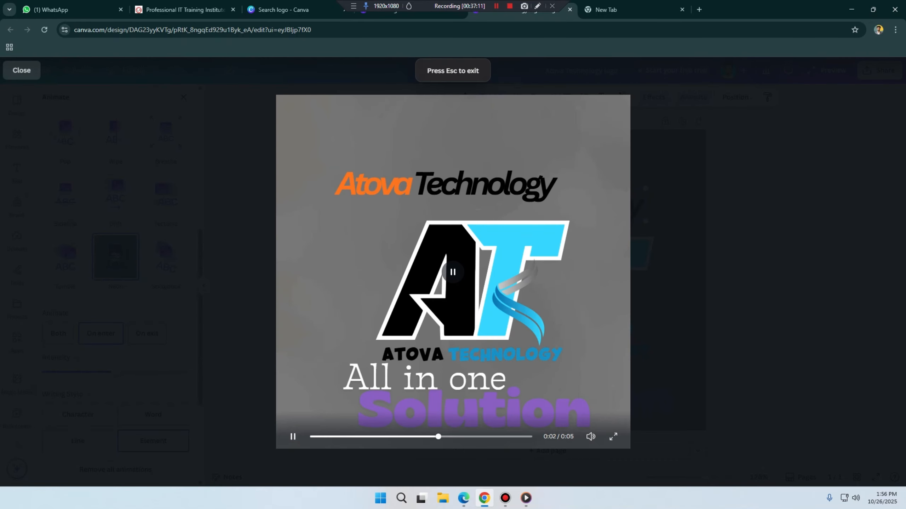
{"action": "key", "text": "Escape"}
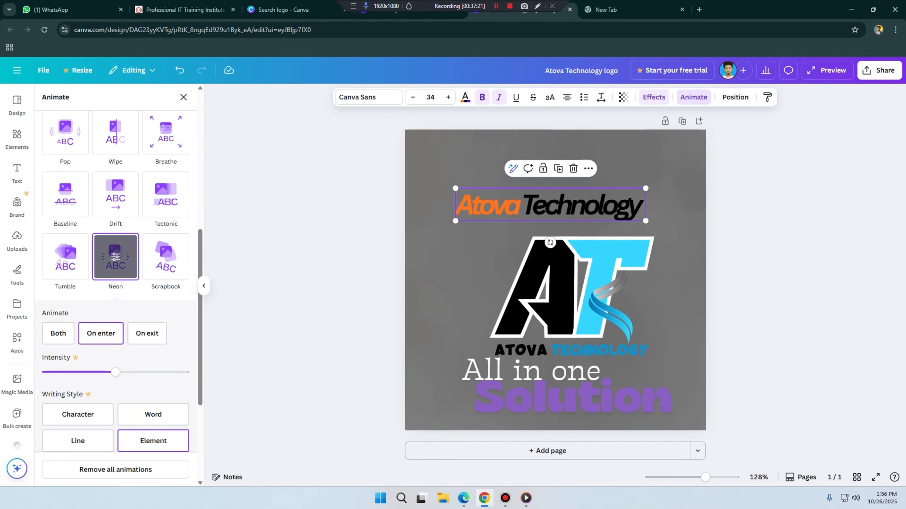
Step: Open the download settings for sharing the animated logo
{"action": "left_click", "coordinate": [879, 70]}
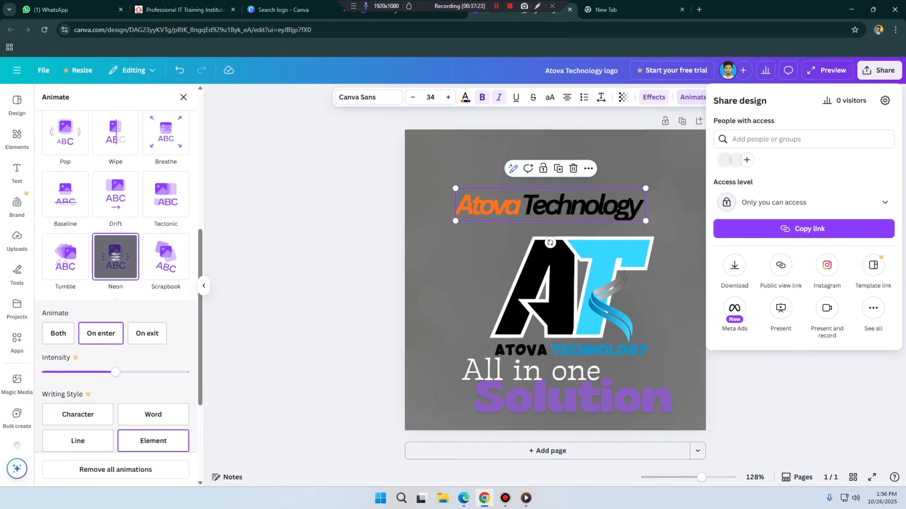
{"action": "left_click", "coordinate": [734, 265]}
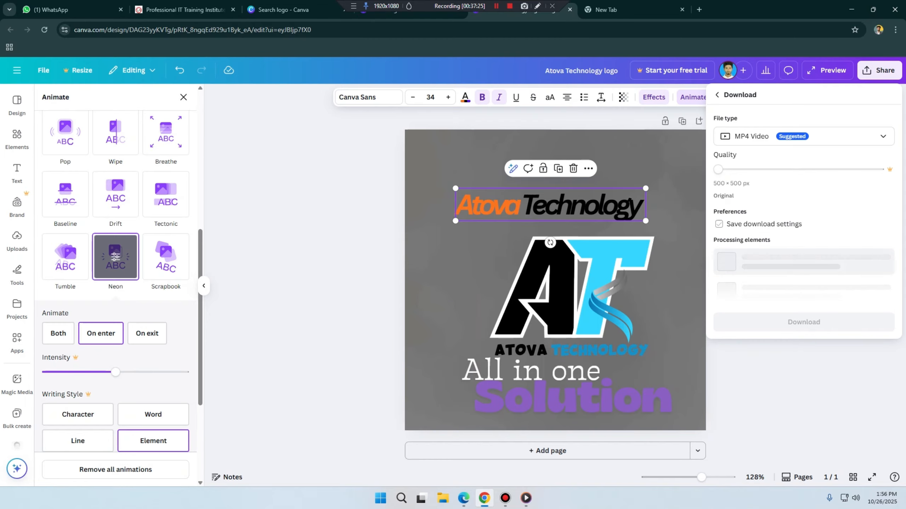
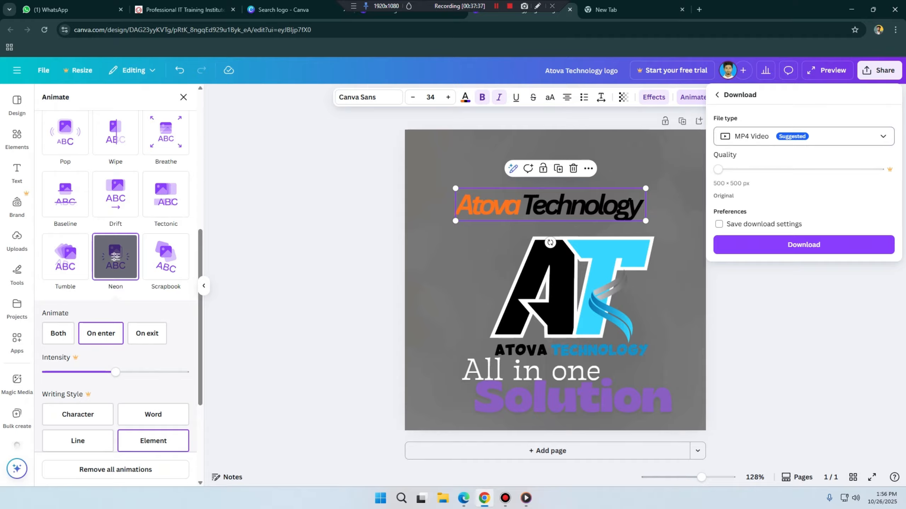
Step: Download the logo as an MP4 Video at original quality, play the downloaded file and close the player
{"action": "left_click", "coordinate": [804, 136]}
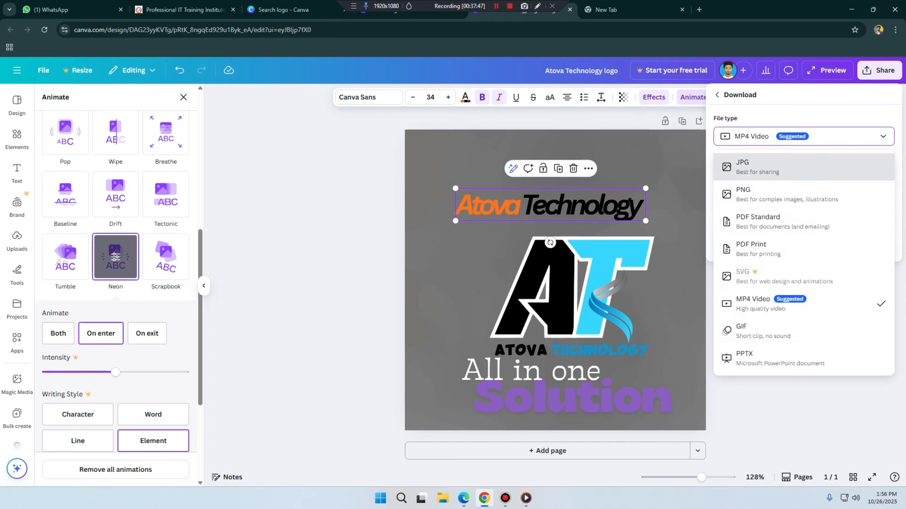
{"action": "left_click", "coordinate": [767, 304]}
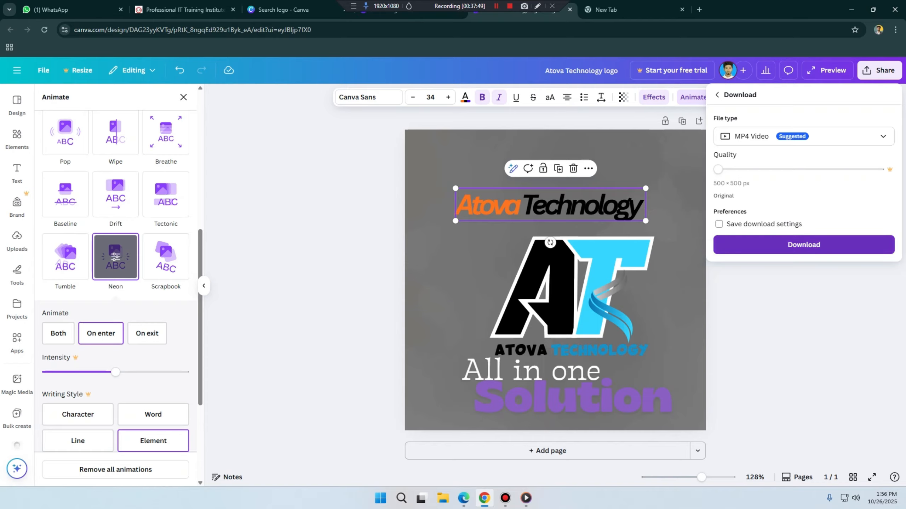
{"action": "left_click", "coordinate": [803, 244]}
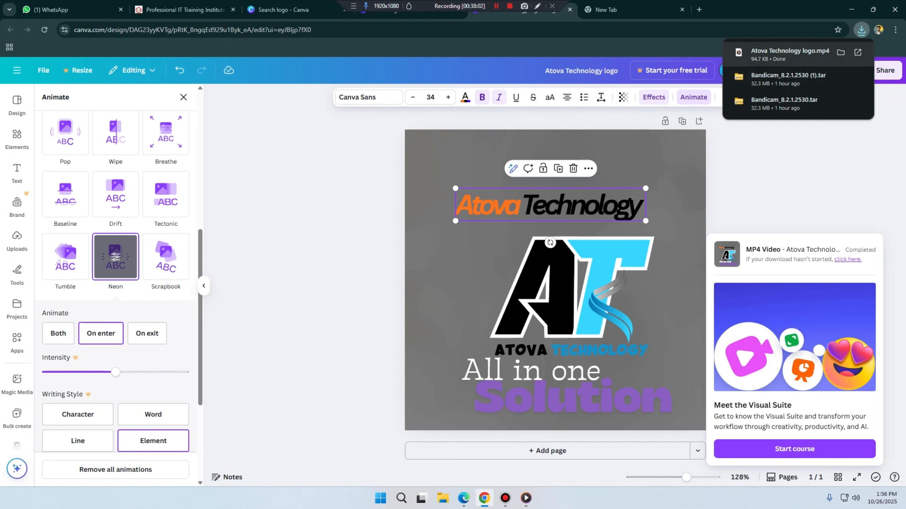
{"action": "left_click", "coordinate": [768, 57]}
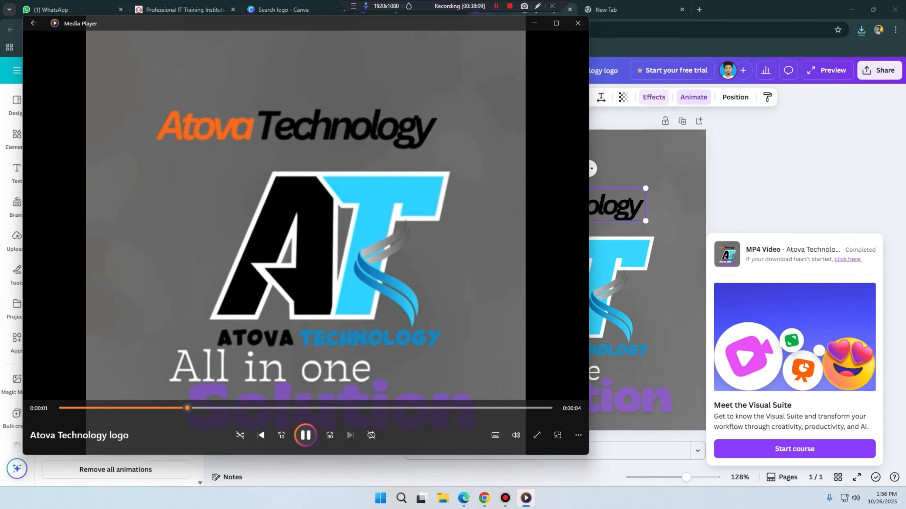
{"action": "left_click", "coordinate": [578, 23]}
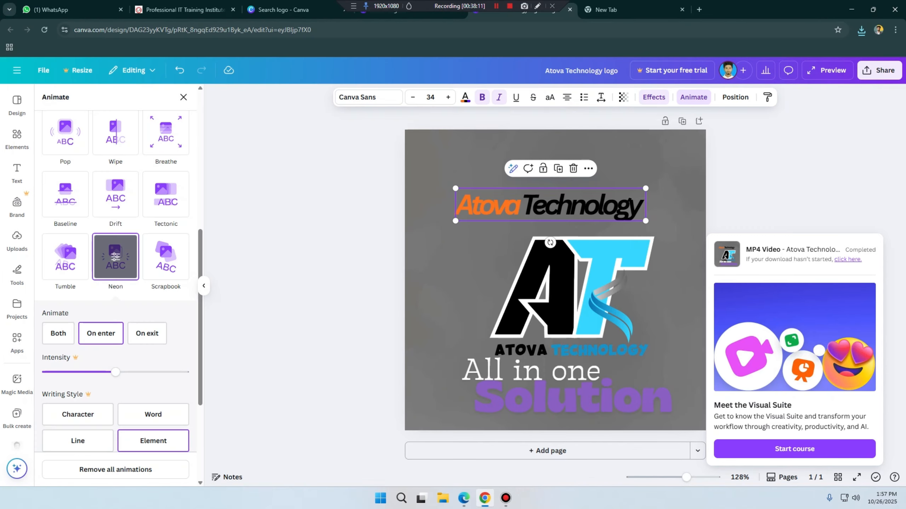
Step: Examine the JPG and PNG options in the download settings, then close them without downloading
{"action": "left_click", "coordinate": [681, 246]}
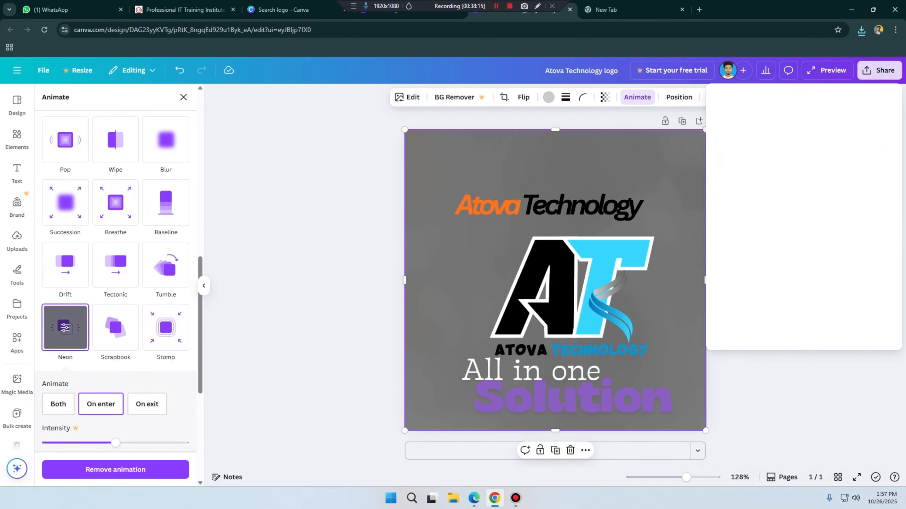
{"action": "left_click", "coordinate": [879, 70]}
{"action": "left_click", "coordinate": [734, 265]}
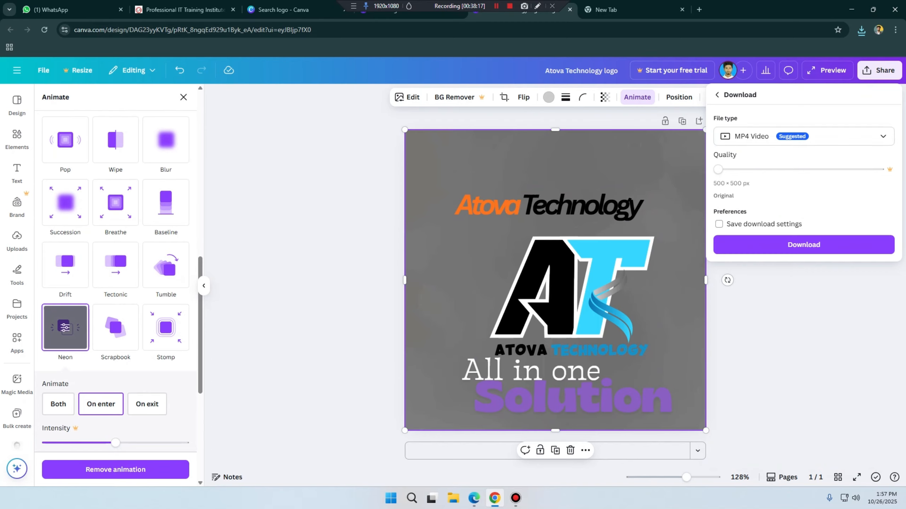
{"action": "left_click", "coordinate": [803, 136]}
{"action": "left_click", "coordinate": [756, 167]}
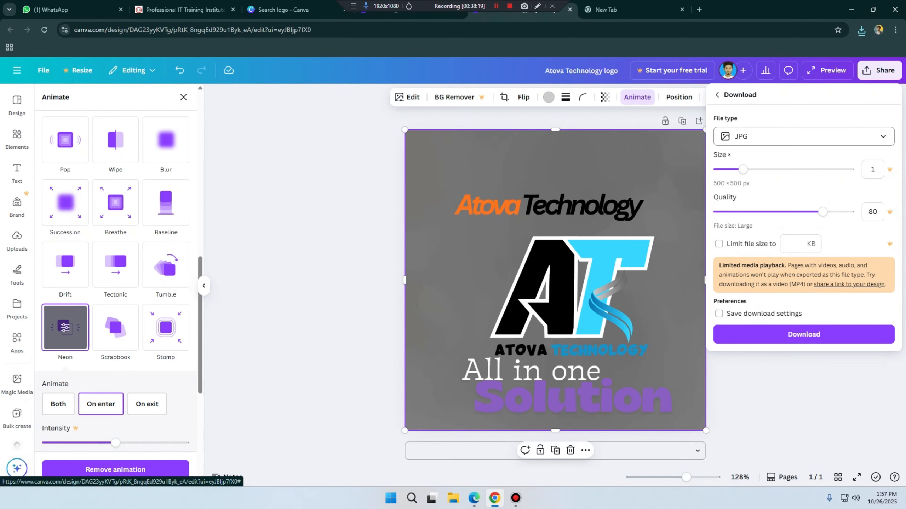
{"action": "left_click", "coordinate": [804, 136]}
{"action": "left_click", "coordinate": [786, 195]}
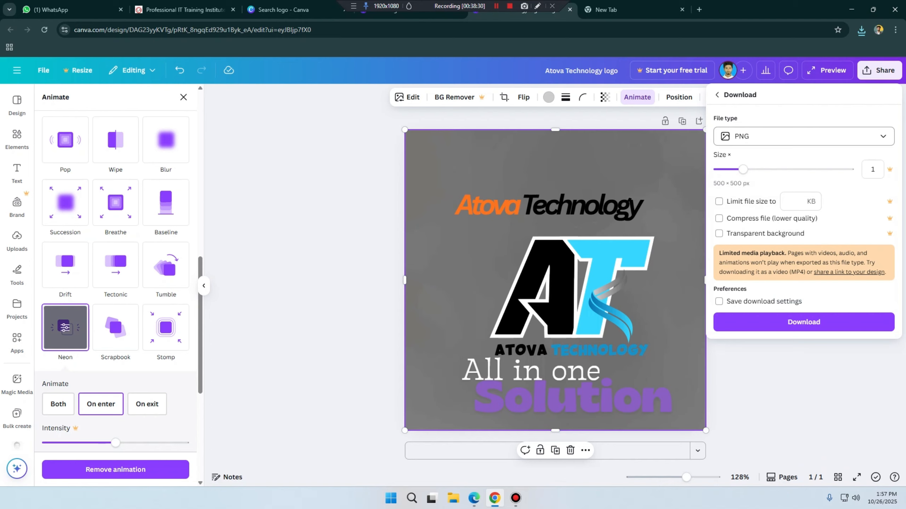
{"action": "key", "text": "Escape"}
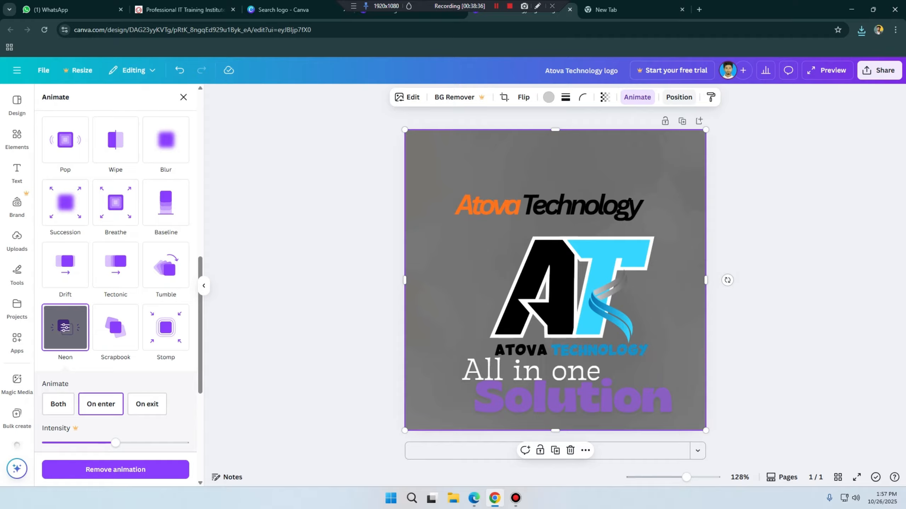
Step: Try bringing the grey background image forward and to the front, then return it to the back
{"action": "left_click", "coordinate": [679, 97]}
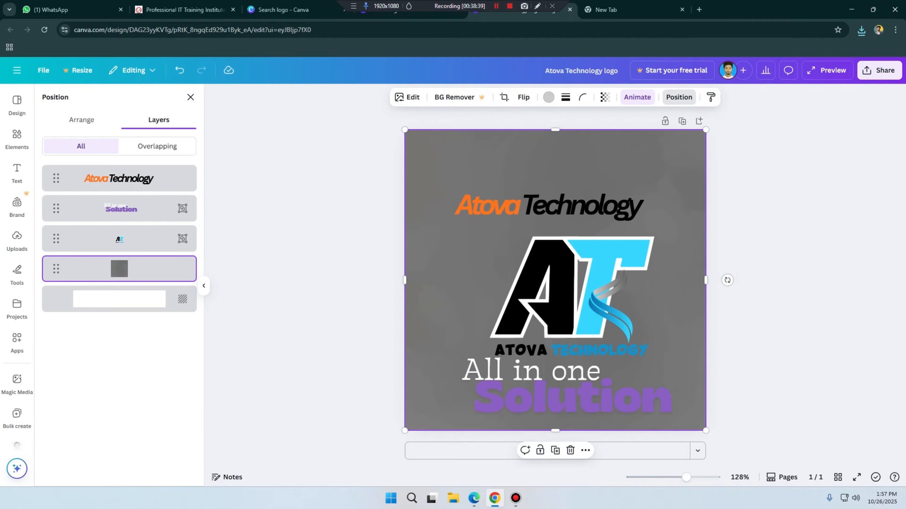
{"action": "left_click", "coordinate": [82, 120]}
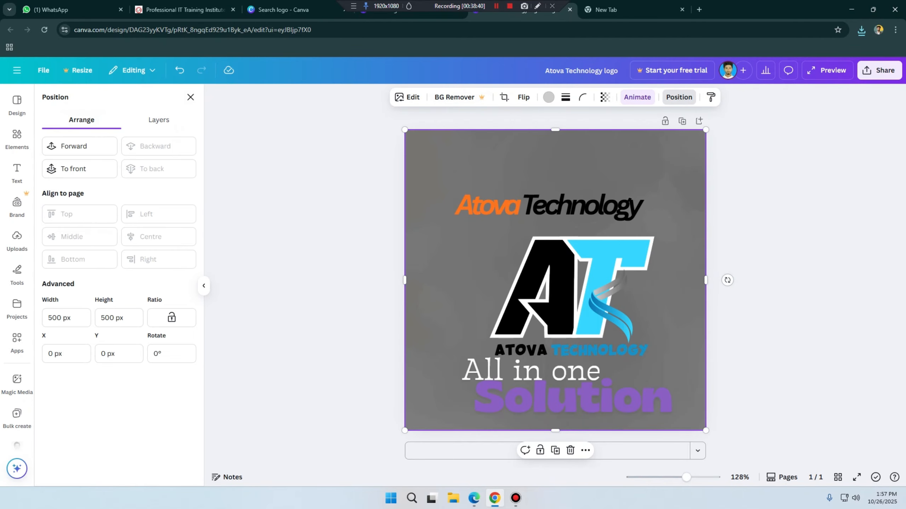
{"action": "left_click", "coordinate": [74, 146]}
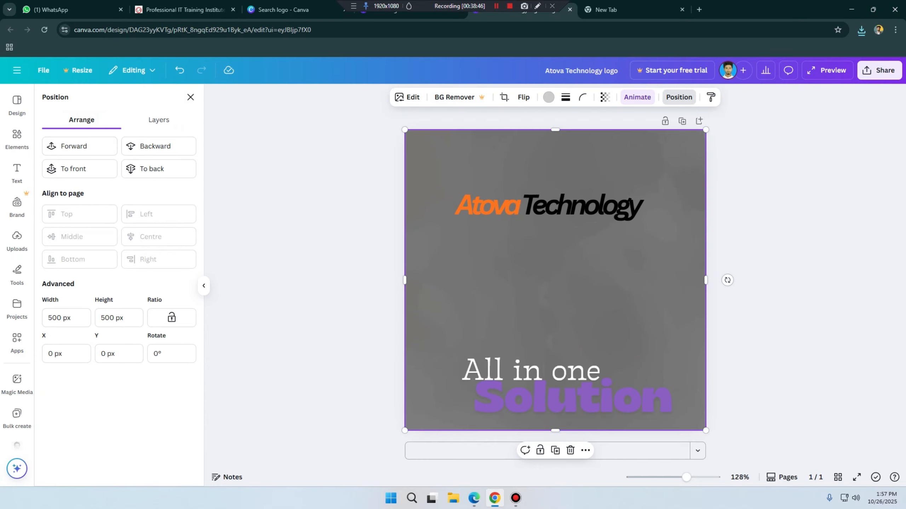
{"action": "left_click", "coordinate": [74, 168]}
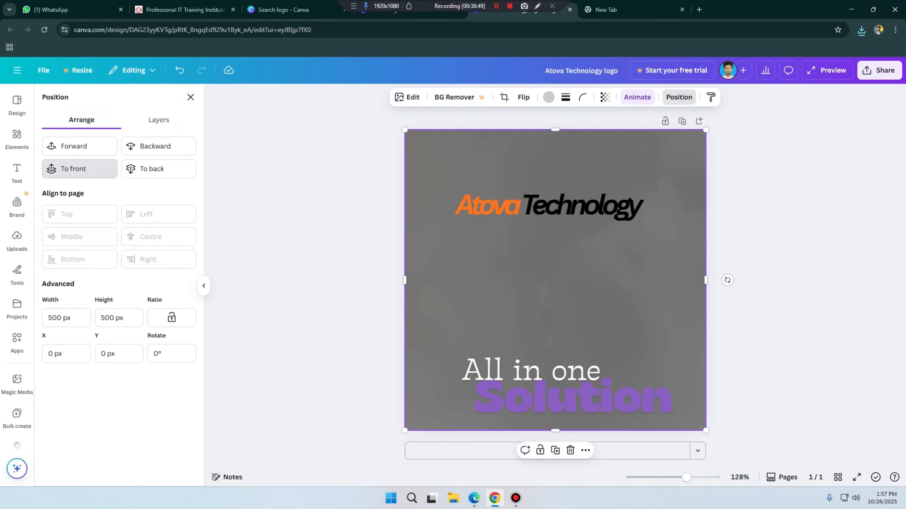
{"action": "left_click", "coordinate": [151, 169]}
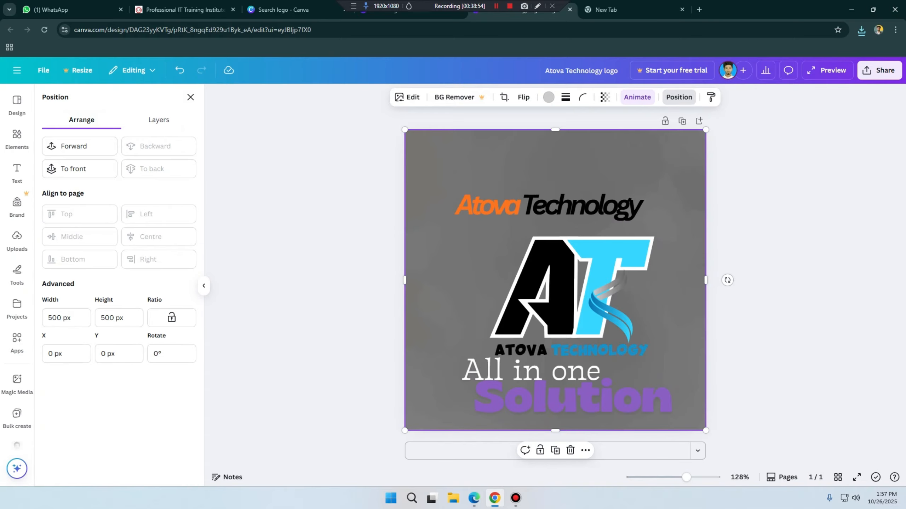
Step: Try bringing the AT monogram group to the front, then send it backward and to the back
{"action": "left_click", "coordinate": [570, 285]}
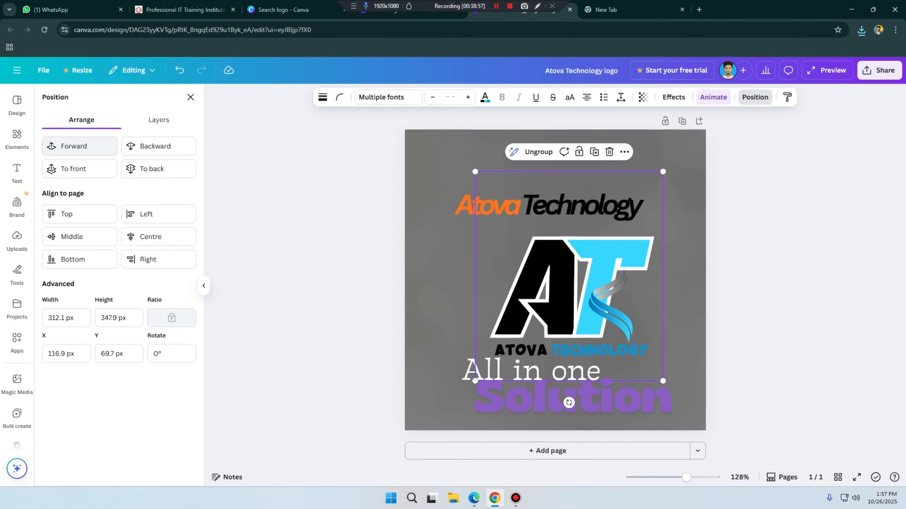
{"action": "left_click", "coordinate": [79, 168]}
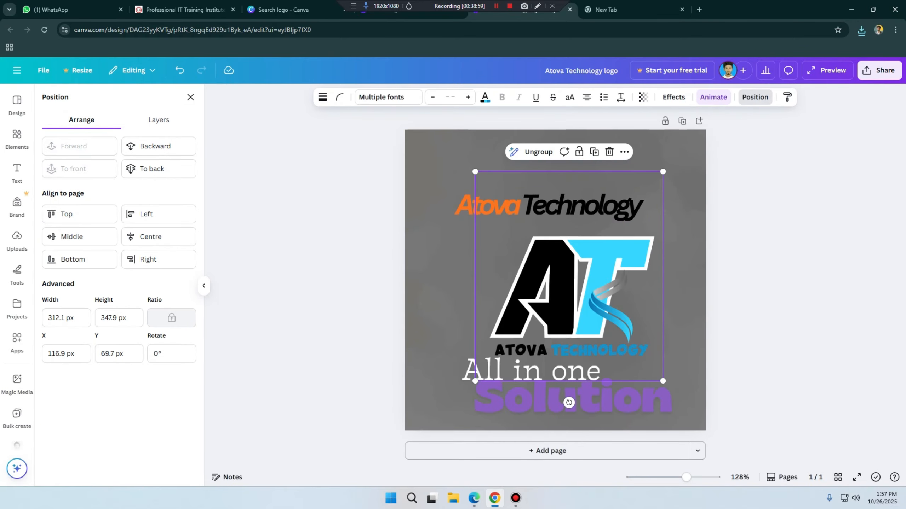
{"action": "left_click", "coordinate": [158, 146]}
{"action": "left_click", "coordinate": [158, 169]}
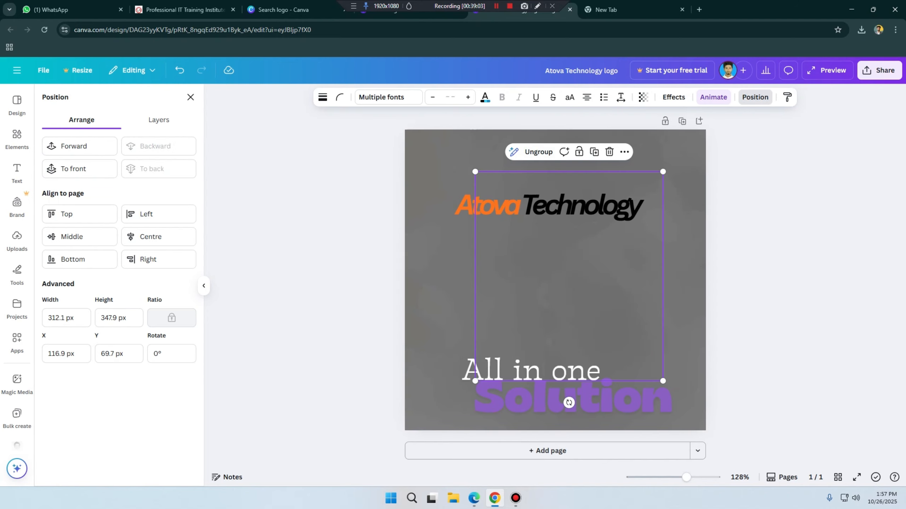
Step: Check the layer order and bring the AT monogram group to the front
{"action": "left_click", "coordinate": [159, 120]}
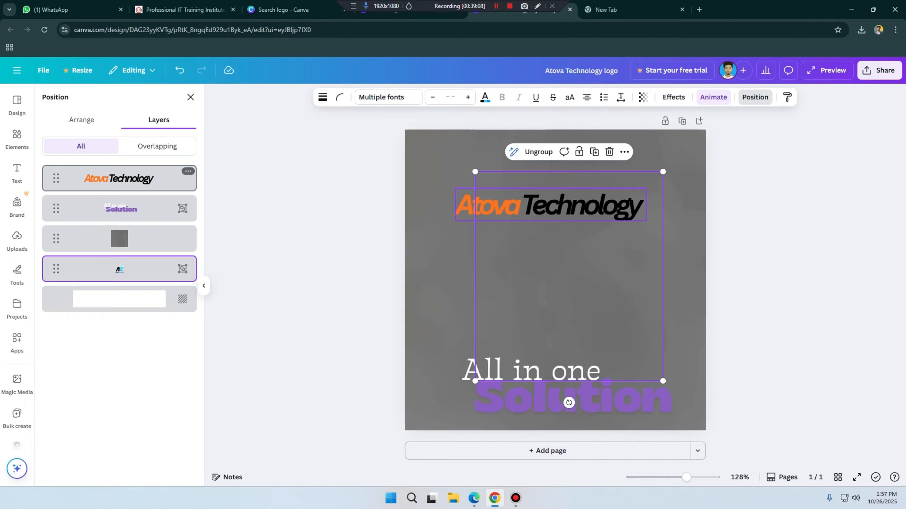
{"action": "left_click", "coordinate": [82, 120]}
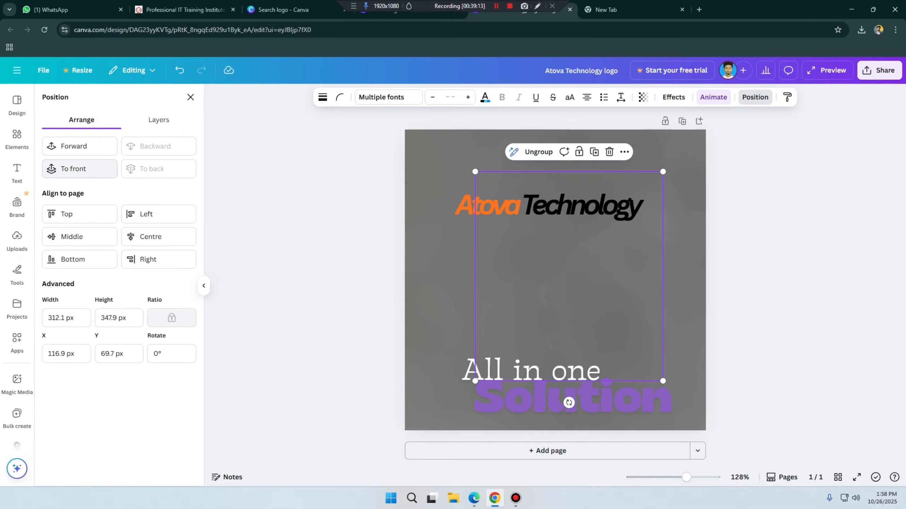
{"action": "left_click", "coordinate": [79, 169]}
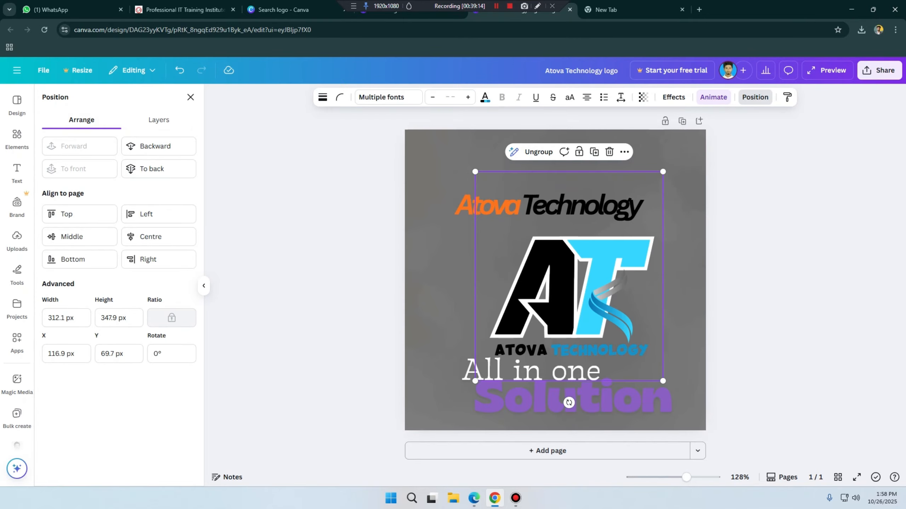
Step: Move the Atova Technology title down and the All in one Solution tagline up so both overlap the AT monogram
{"action": "left_click", "coordinate": [549, 206]}
{"action": "left_click", "coordinate": [522, 350]}
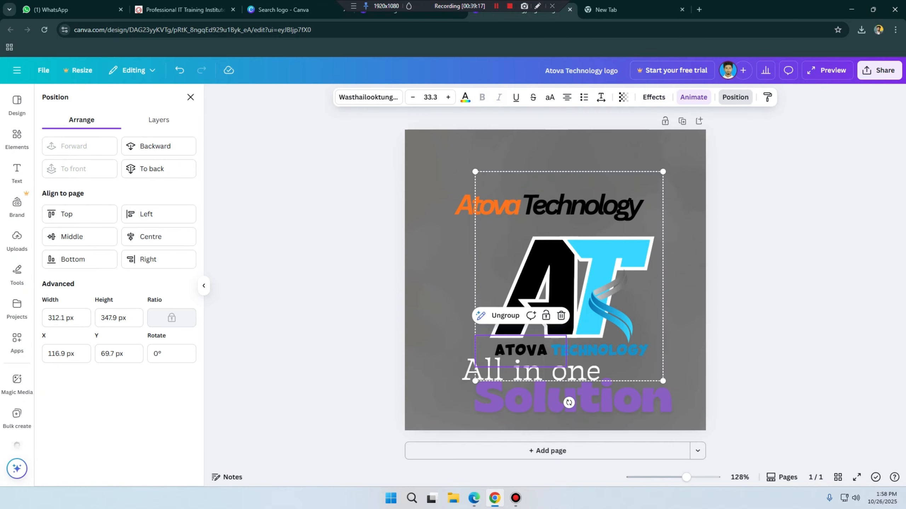
{"action": "left_click", "coordinate": [535, 303]}
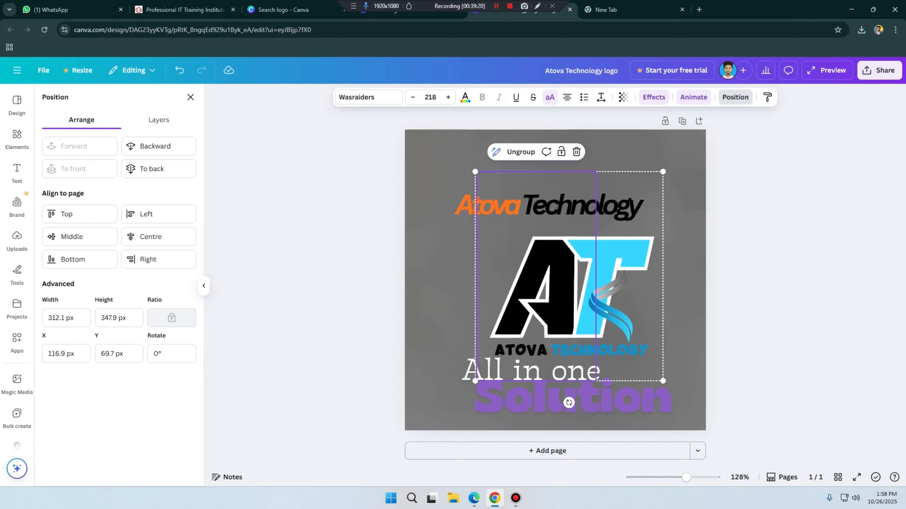
{"action": "left_click", "coordinate": [444, 246]}
{"action": "left_click_drag", "start_coordinate": [549, 206], "coordinate": [554, 237]}
{"action": "left_click_drag", "start_coordinate": [551, 372], "coordinate": [553, 282]}
{"action": "left_click", "coordinate": [535, 351]}
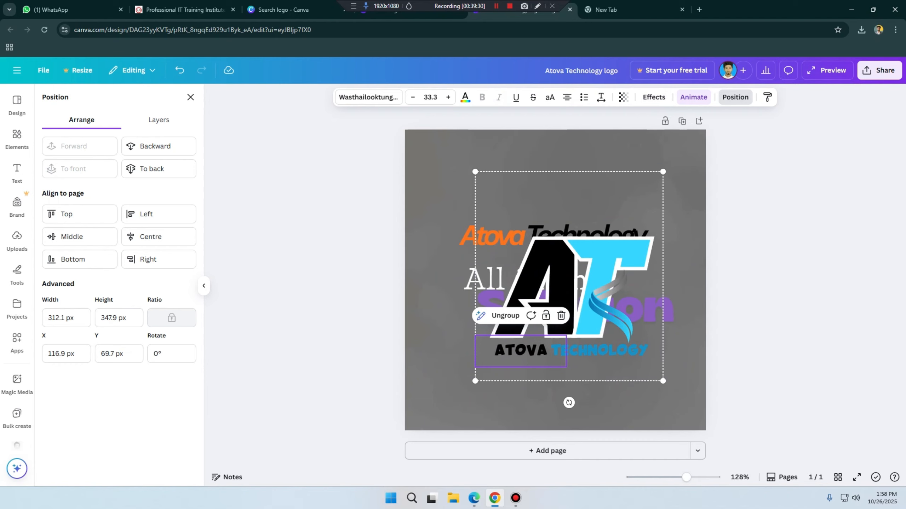
Step: Move the All in one Solution tagline down over the ATOVA TECHNOLOGY line and bring it forward
{"action": "left_click_drag", "start_coordinate": [486, 281], "coordinate": [502, 353]}
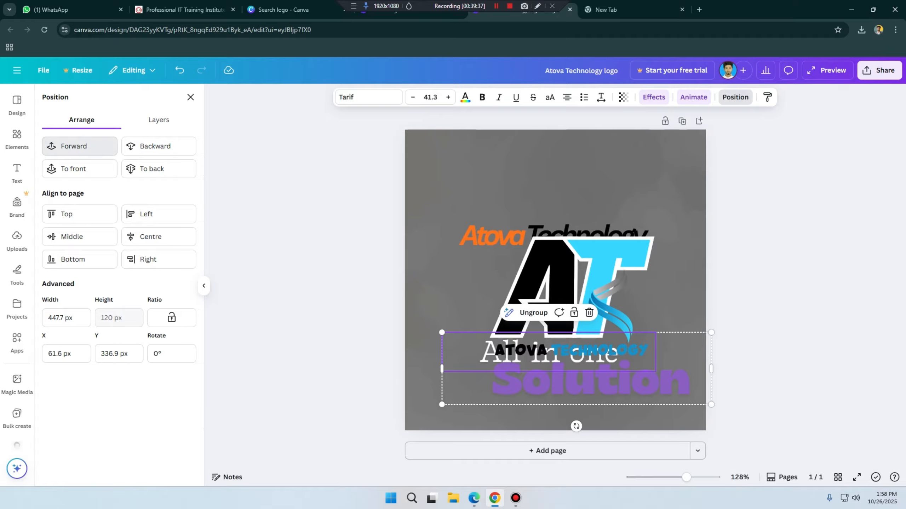
{"action": "left_click", "coordinate": [75, 146]}
{"action": "key", "text": "Tab"}
{"action": "key", "text": "Tab"}
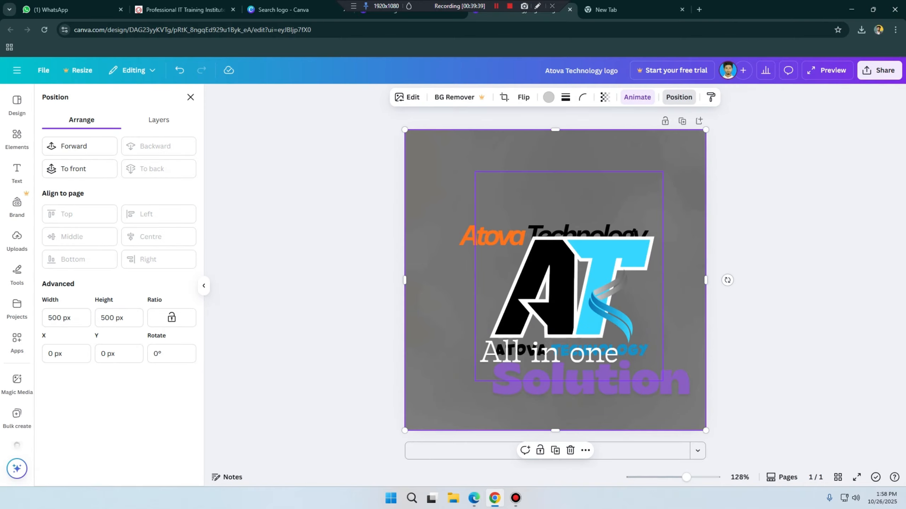
Step: Bring the AT monogram group forward over the tagline, then send it backward one level
{"action": "left_click", "coordinate": [75, 146]}
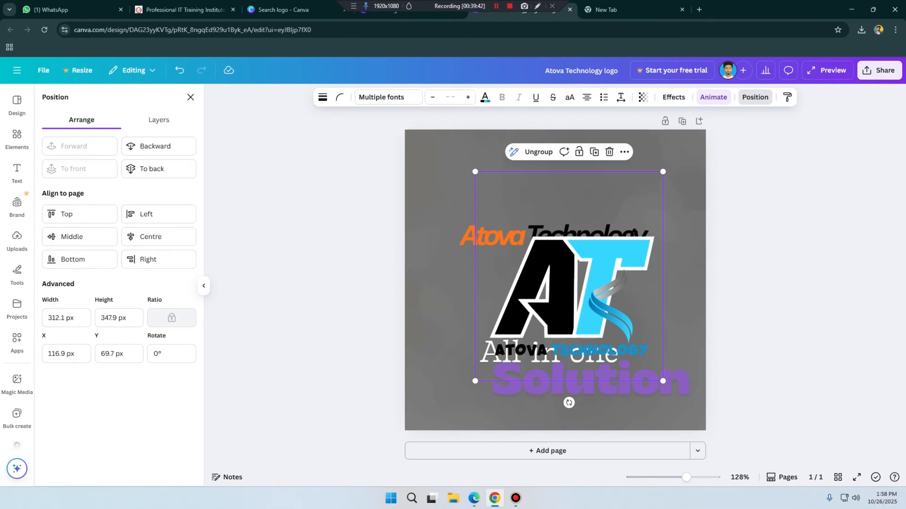
{"action": "left_click", "coordinate": [156, 146]}
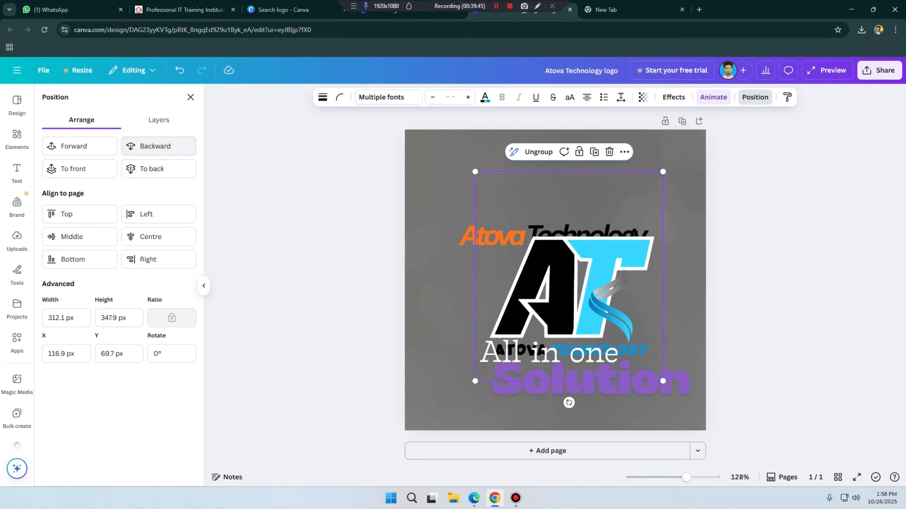
{"action": "left_click", "coordinate": [442, 300]}
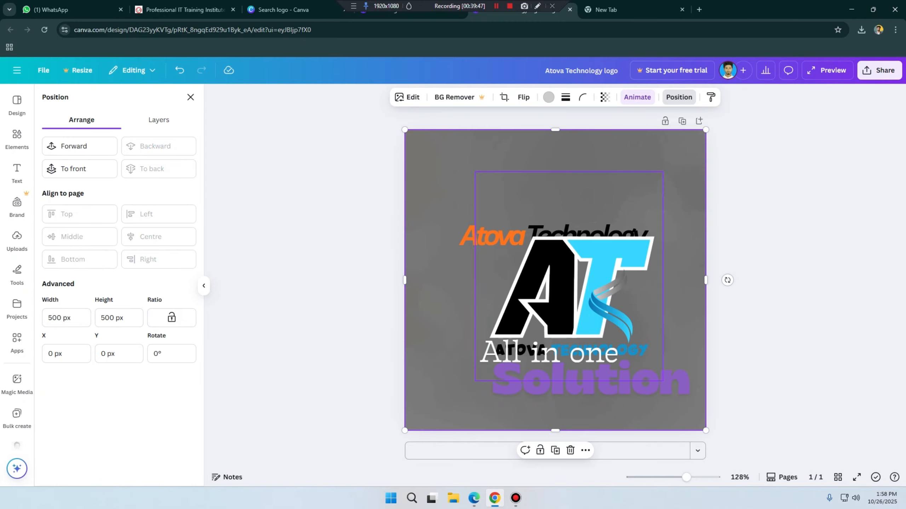
Step: Reposition the tagline at about X 42 px, Y 318 px, then try sending it to the back and undo that
{"action": "mouse_move", "coordinate": [532, 371]}
{"action": "left_mouse_down"}
{"action": "mouse_move", "coordinate": [525, 342]}
{"action": "mouse_move", "coordinate": [531, 376]}
{"action": "mouse_move", "coordinate": [536, 335]}
{"action": "mouse_move", "coordinate": [521, 300]}
{"action": "mouse_move", "coordinate": [524, 357]}
{"action": "left_mouse_up"}
{"action": "left_click", "coordinate": [537, 371]}
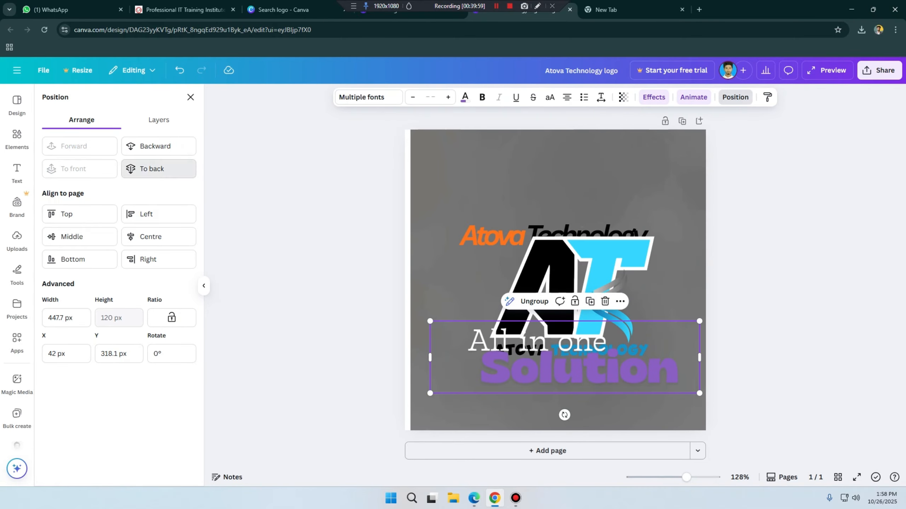
{"action": "left_click", "coordinate": [152, 169]}
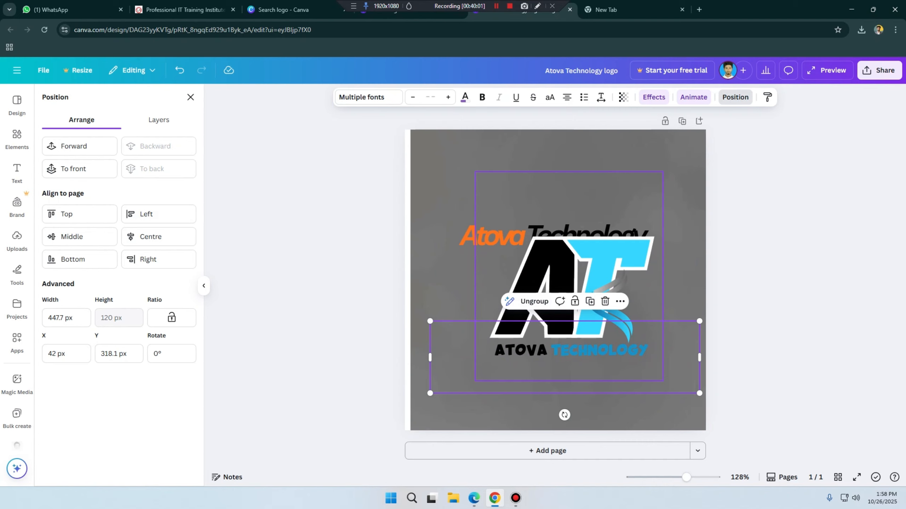
{"action": "key", "text": "ctrl+z"}
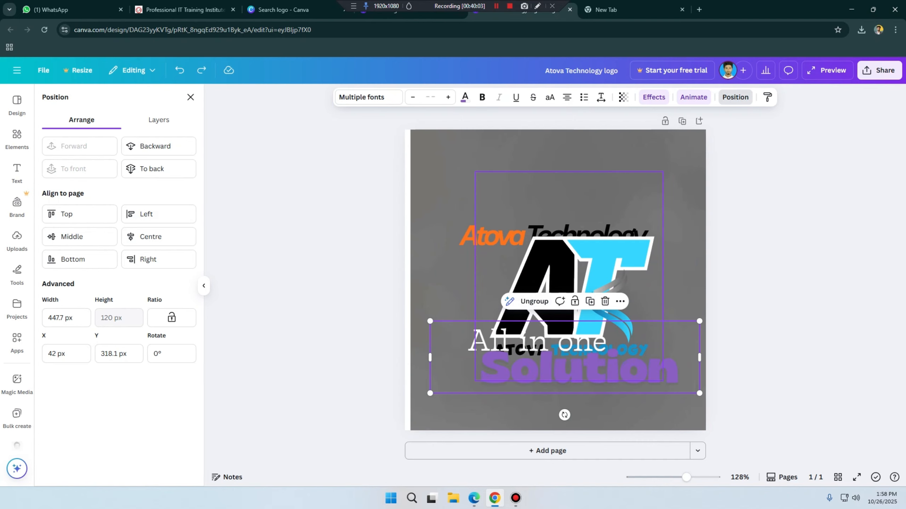
Step: Send the AT monogram group backward behind the Atova Technology title, then all the way to the back
{"action": "left_click", "coordinate": [606, 307]}
{"action": "left_click", "coordinate": [542, 282]}
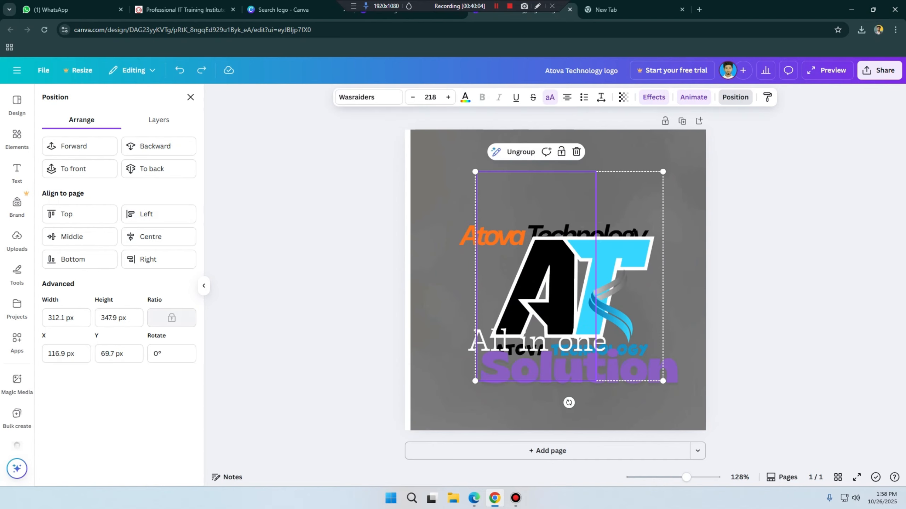
{"action": "left_click", "coordinate": [157, 146]}
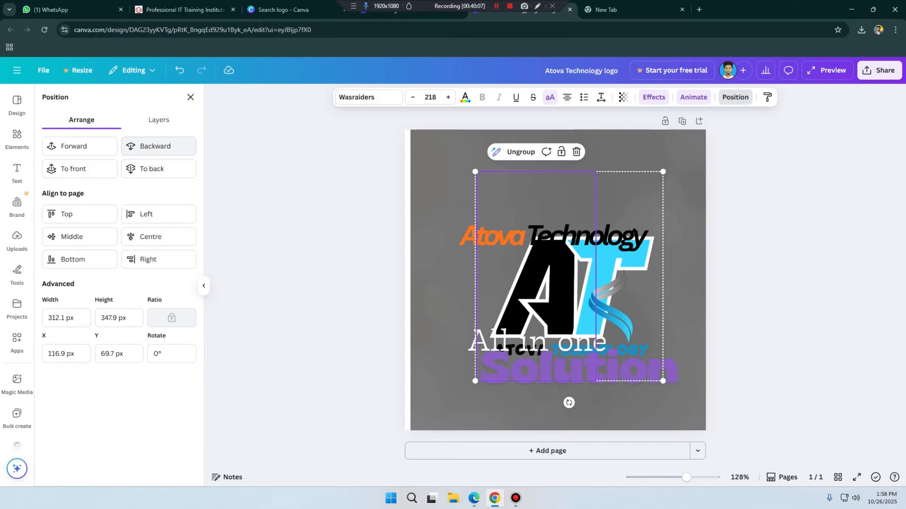
{"action": "left_click", "coordinate": [158, 168]}
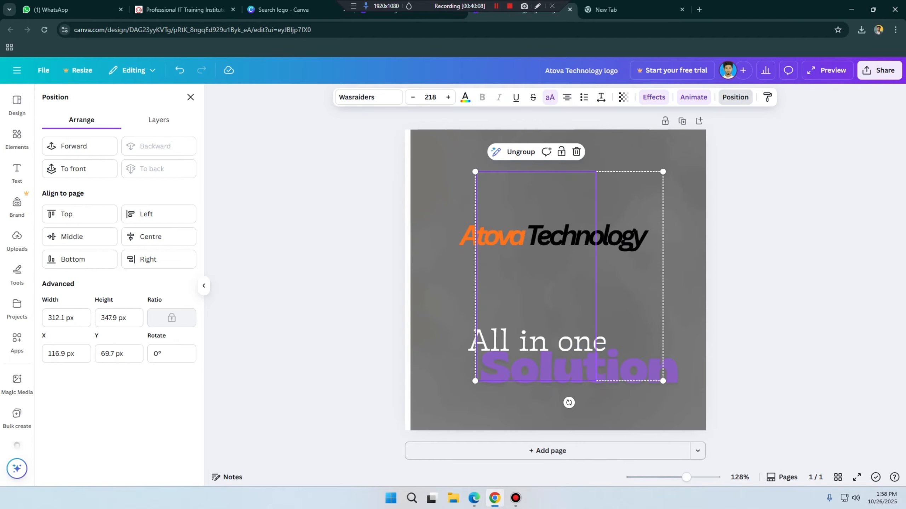
Step: Realign the grey background to the page at X 0 px, Y 0 px and bring it all the way to the front
{"action": "mouse_move", "coordinate": [446, 228]}
{"action": "left_mouse_down"}
{"action": "mouse_move", "coordinate": [410, 243]}
{"action": "mouse_move", "coordinate": [401, 214]}
{"action": "mouse_move", "coordinate": [441, 228]}
{"action": "left_mouse_up"}
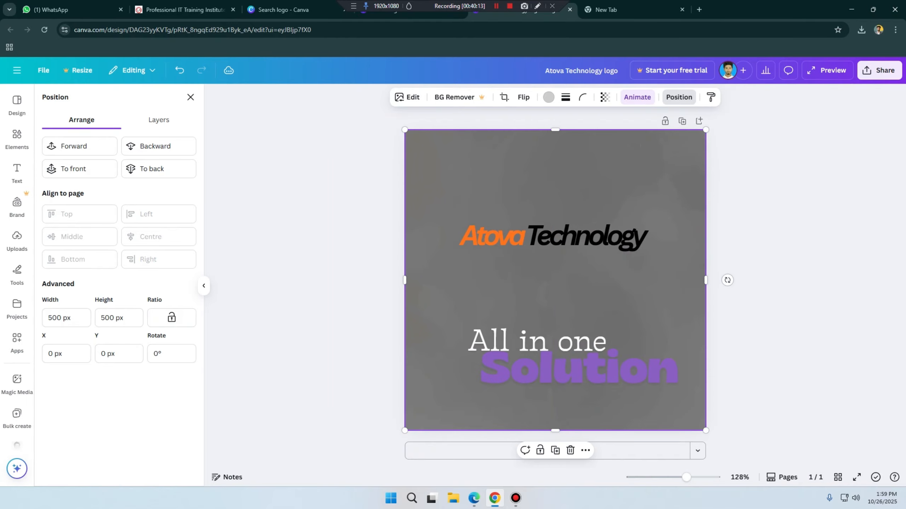
{"action": "left_click", "coordinate": [80, 145]}
{"action": "left_click", "coordinate": [79, 168]}
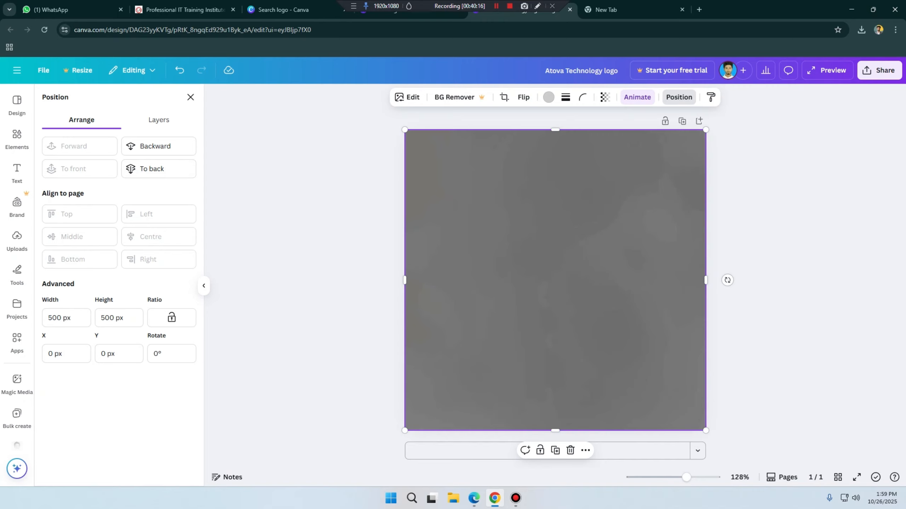
Step: Move the grey background below the AT monogram group in the layer order
{"action": "left_click", "coordinate": [158, 119]}
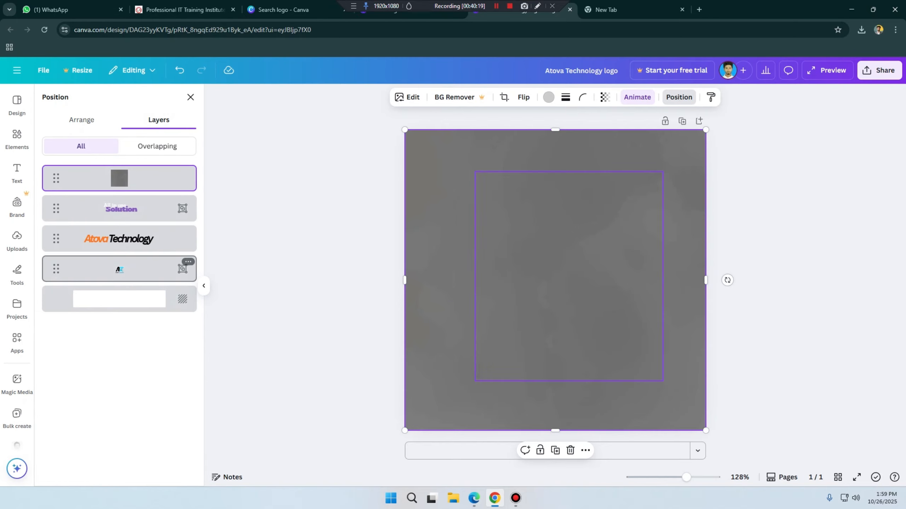
{"action": "left_click_drag", "start_coordinate": [119, 178], "coordinate": [119, 269]}
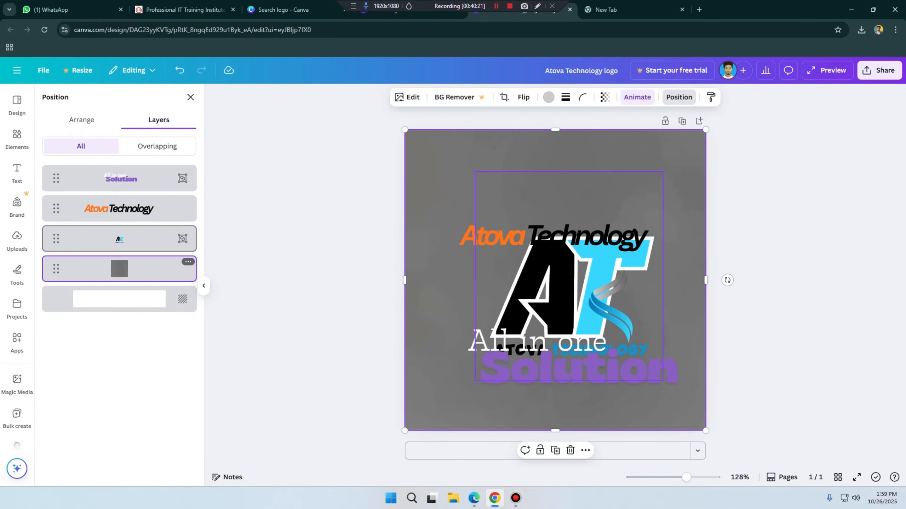
{"action": "left_click", "coordinate": [82, 120]}
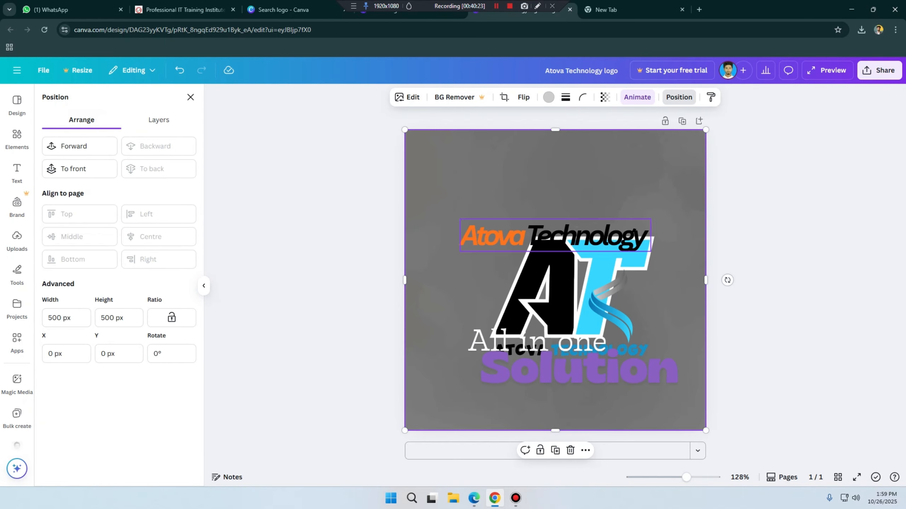
Step: Select the Atova Technology title with the All in one Solution tagline and align them by their top and left edges
{"action": "left_click", "coordinate": [554, 236]}
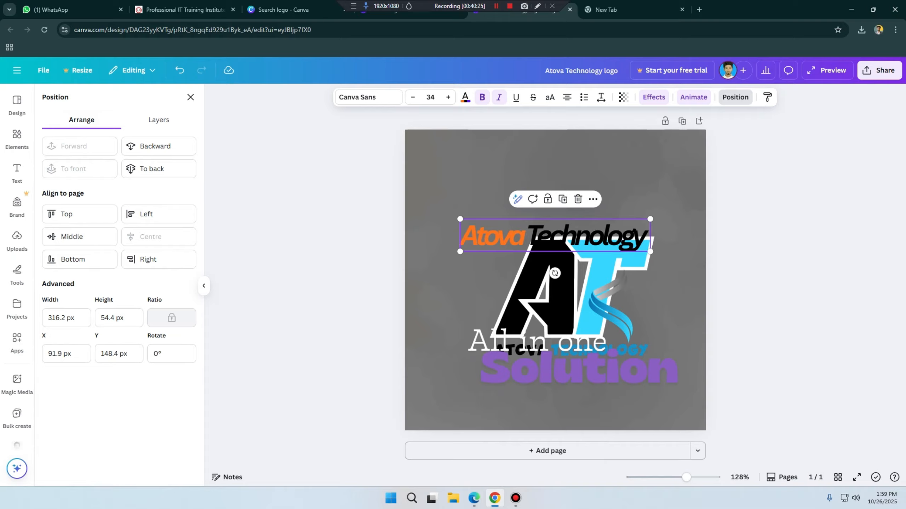
{"action": "left_click", "coordinate": [565, 357], "text": "shift"}
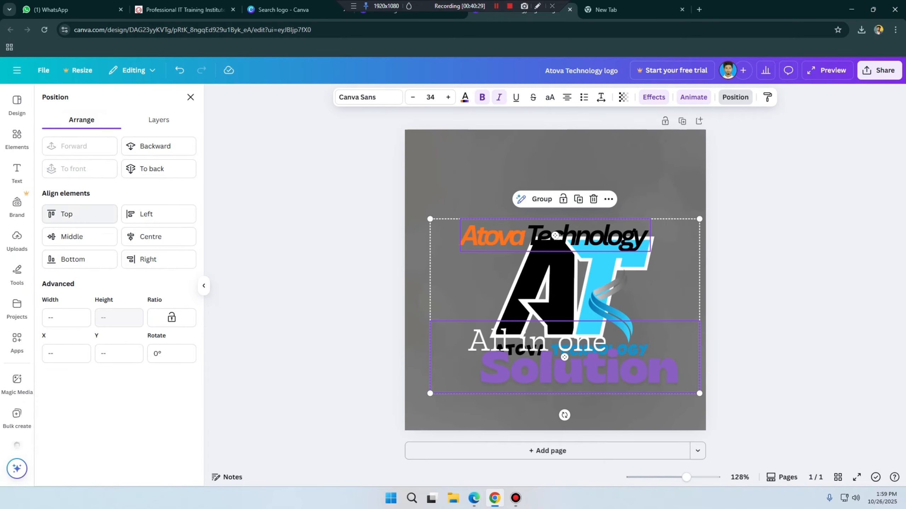
{"action": "left_click", "coordinate": [68, 214]}
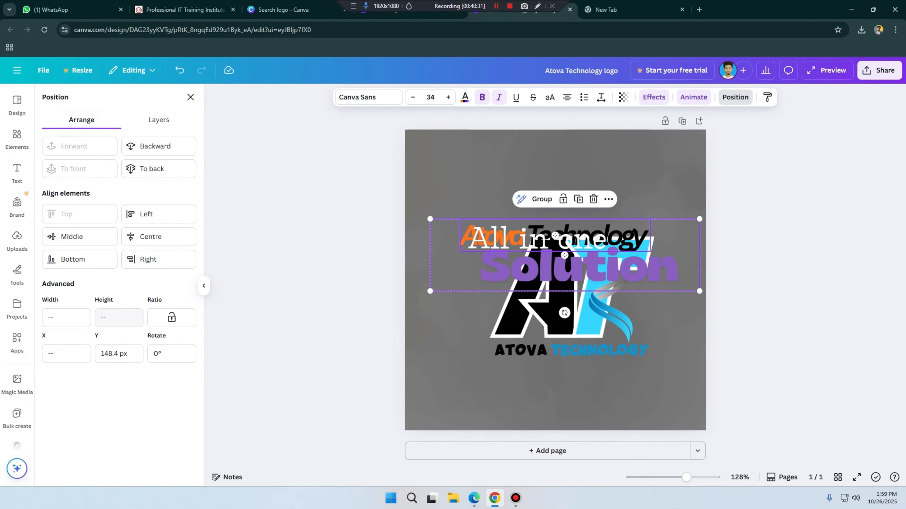
{"action": "left_click", "coordinate": [146, 214]}
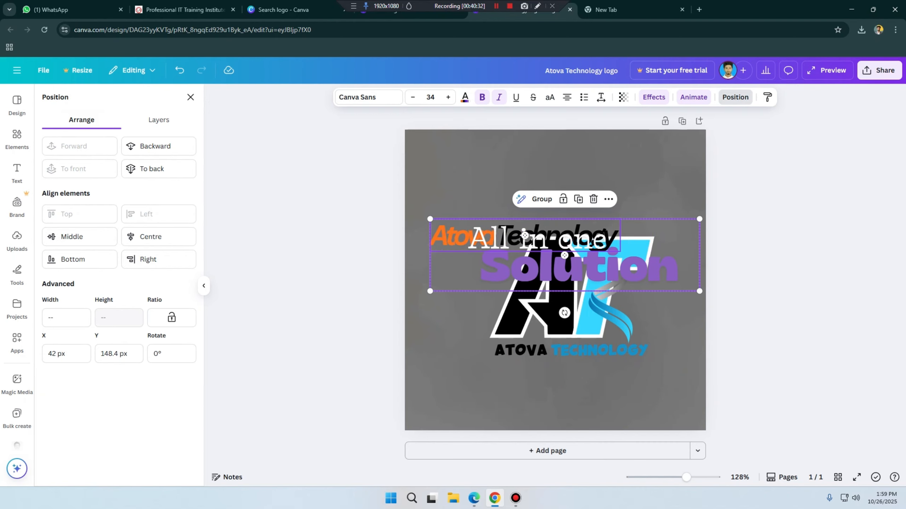
Step: Realign the title and tagline by middle and centre, then by their bottom and right edges
{"action": "left_click", "coordinate": [72, 237]}
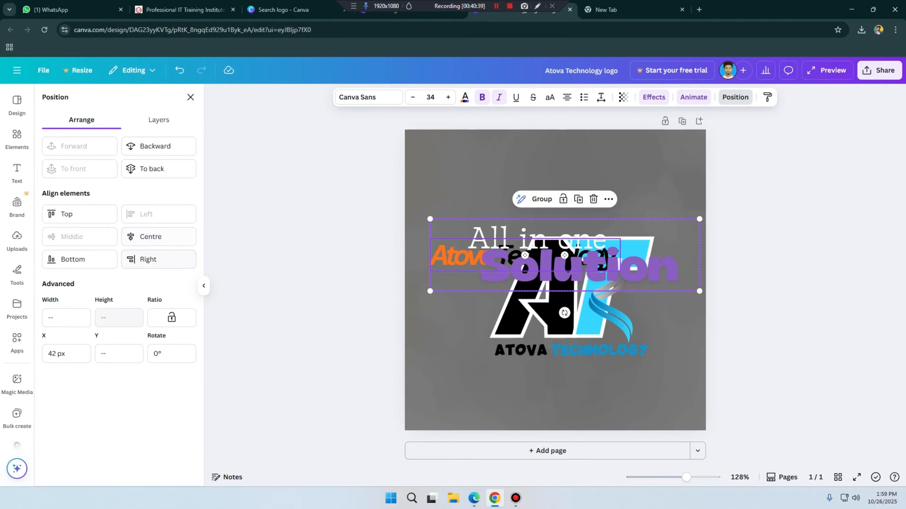
{"action": "left_click", "coordinate": [150, 237]}
{"action": "left_click", "coordinate": [73, 259]}
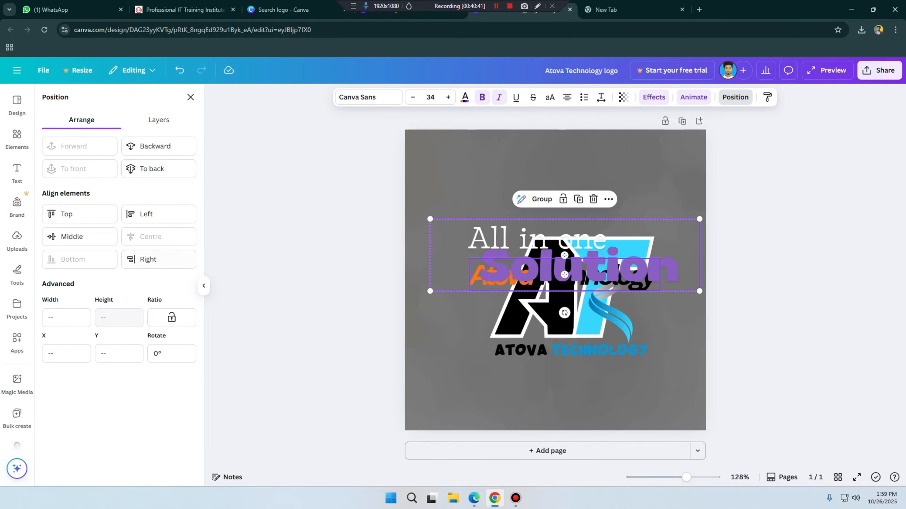
{"action": "left_click", "coordinate": [148, 260]}
{"action": "left_click", "coordinate": [675, 332]}
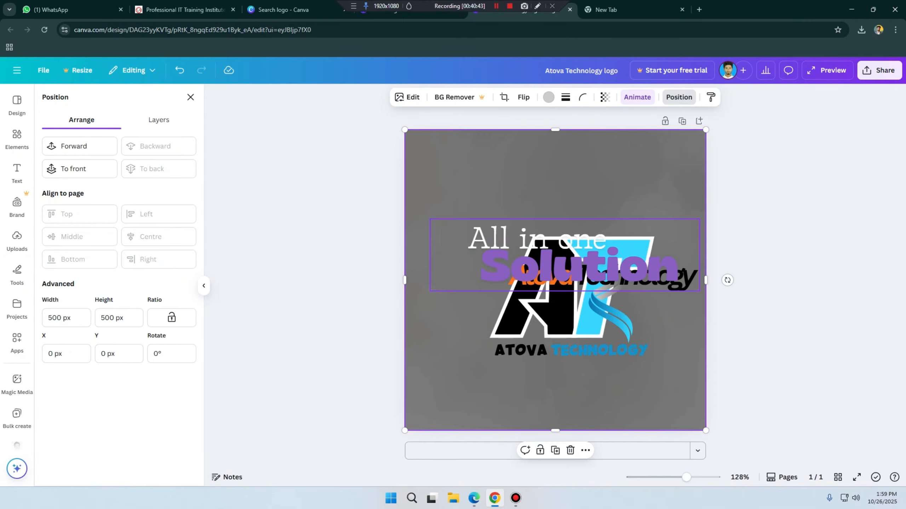
Step: Move the tagline down below the AT monogram and the Atova Technology title up to about X 39 px, Y 23 px
{"action": "left_click_drag", "start_coordinate": [606, 265], "coordinate": [616, 396]}
{"action": "left_click_drag", "start_coordinate": [602, 276], "coordinate": [523, 160]}
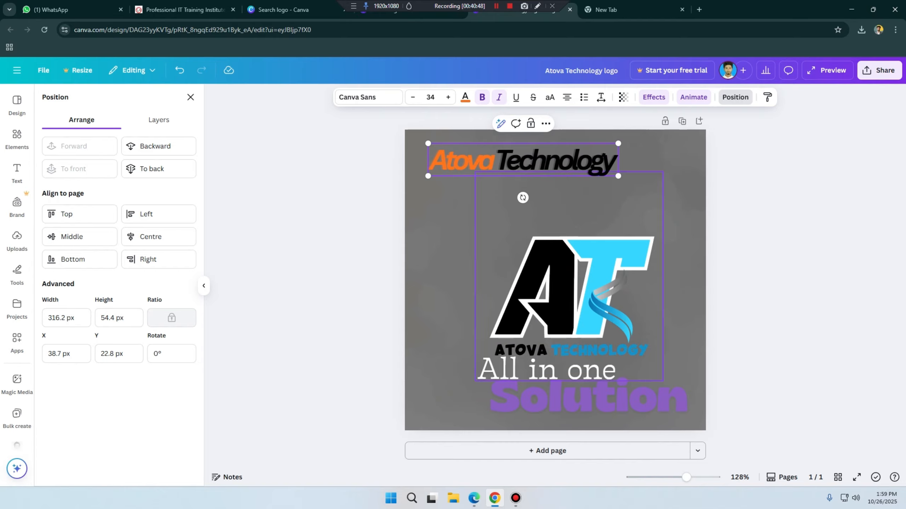
{"action": "left_click", "coordinate": [560, 218]}
Step: Try duplicating the Atova Technology title, then undo the copy
{"action": "left_click", "coordinate": [535, 160]}
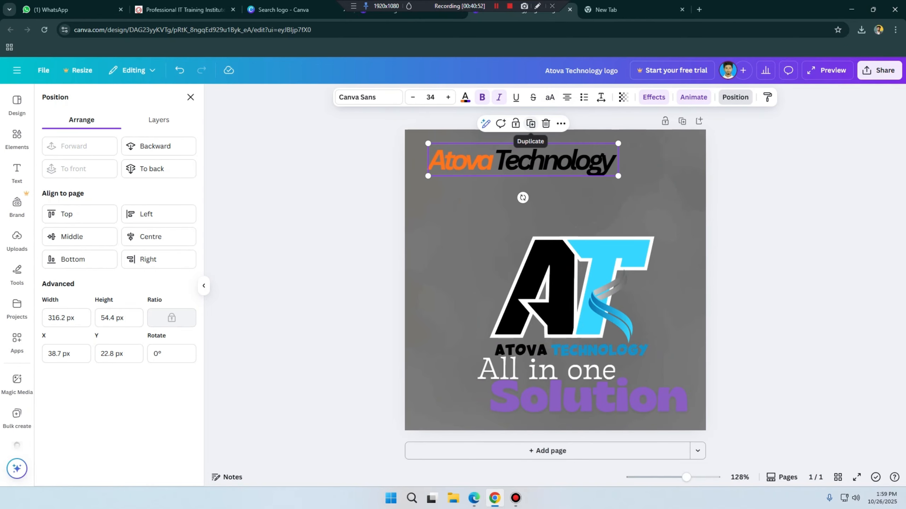
{"action": "left_click", "coordinate": [530, 124]}
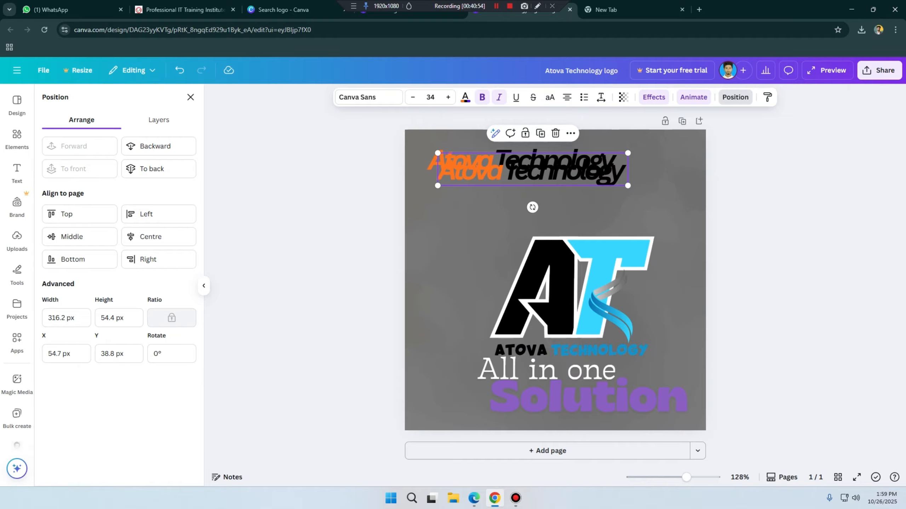
{"action": "key", "text": "ctrl+z"}
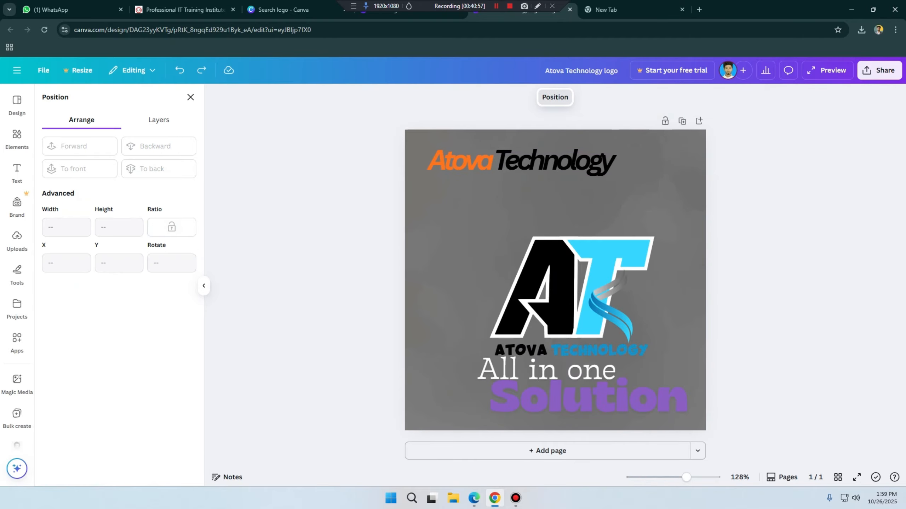
Step: Duplicate the Atova Technology title and place the copy just below it at about X 50 px, Y 77 px
{"action": "left_click", "coordinate": [530, 161]}
{"action": "key", "text": "ctrl+d"}
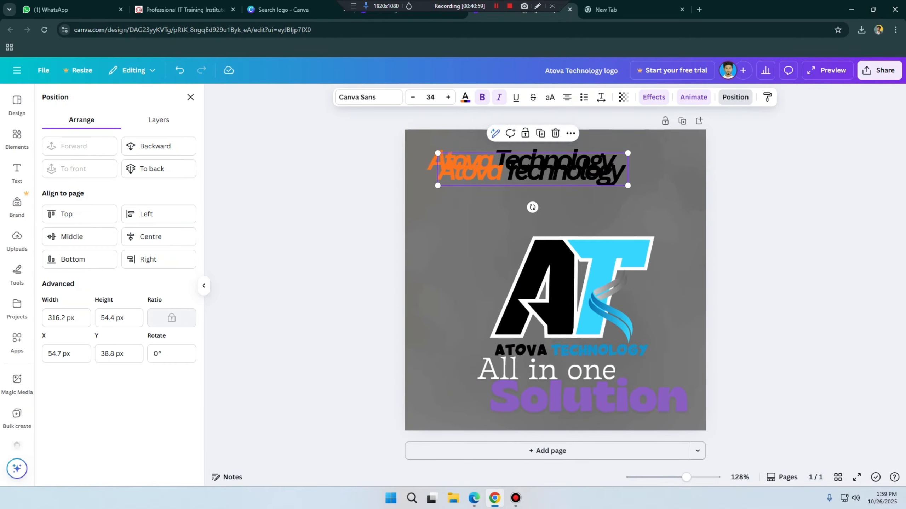
{"action": "left_click_drag", "start_coordinate": [532, 170], "coordinate": [529, 193]}
Step: Replace the text of the duplicated title with Courses
{"action": "double_click", "coordinate": [529, 193]}
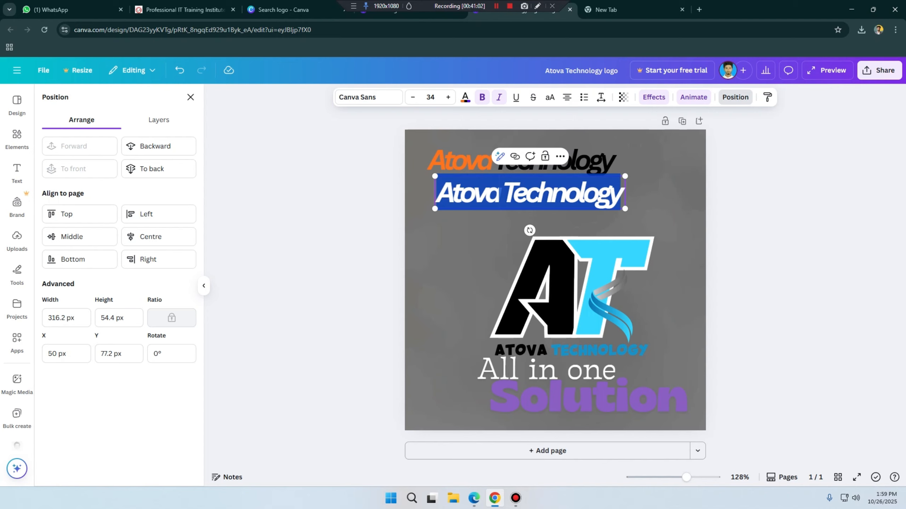
{"action": "type", "text": "Ma"}
{"action": "key", "text": "BackSpace"}
{"action": "key", "text": "BackSpace"}
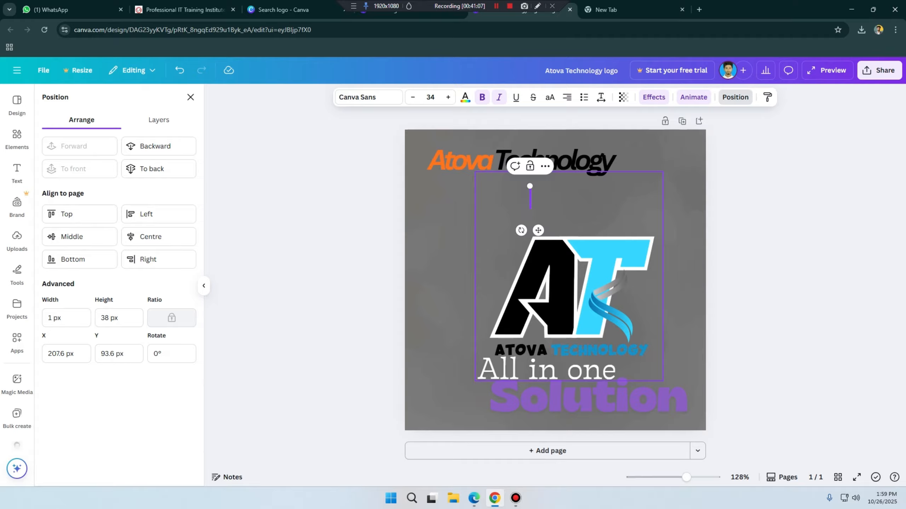
{"action": "type", "text": "C"}
{"action": "key", "text": "BackSpace"}
{"action": "type", "text": "Courses"}
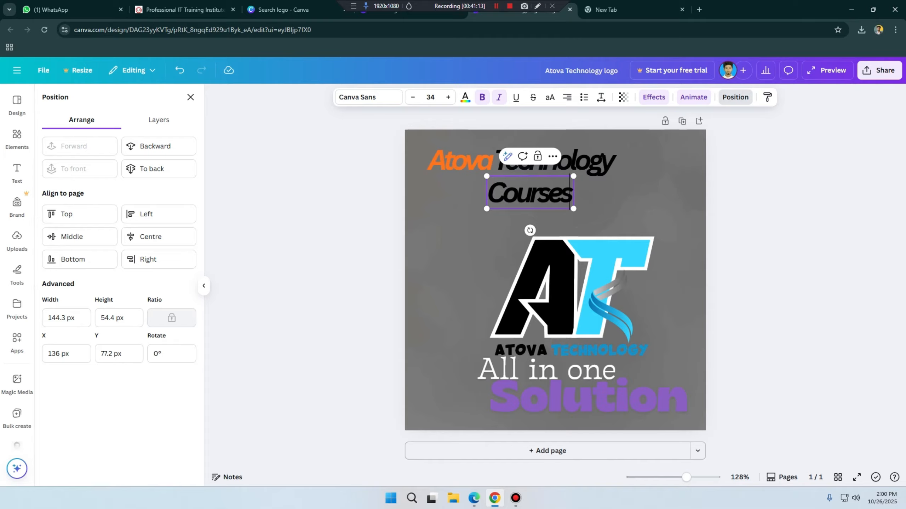
{"action": "left_click", "coordinate": [599, 214]}
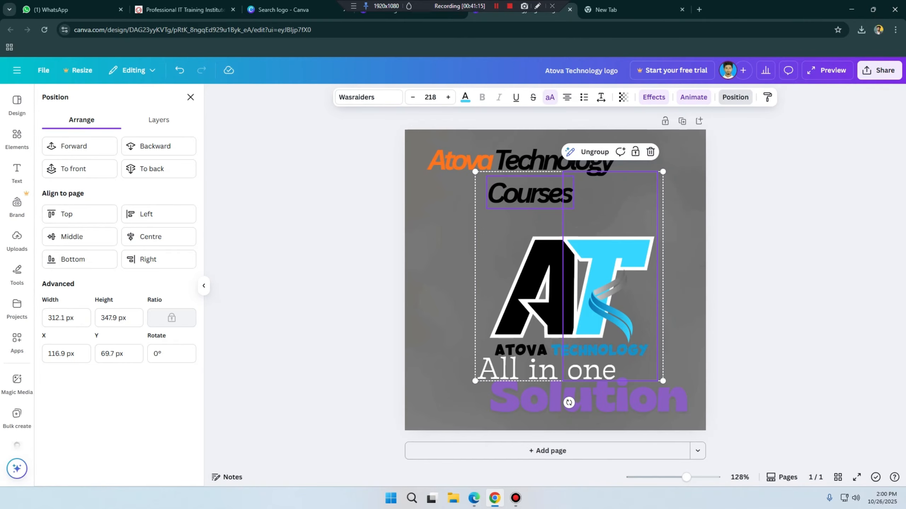
Step: Align the Atova Technology title and Courses text by top, then try left, right and centre alignment in turn
{"action": "left_click", "coordinate": [524, 160]}
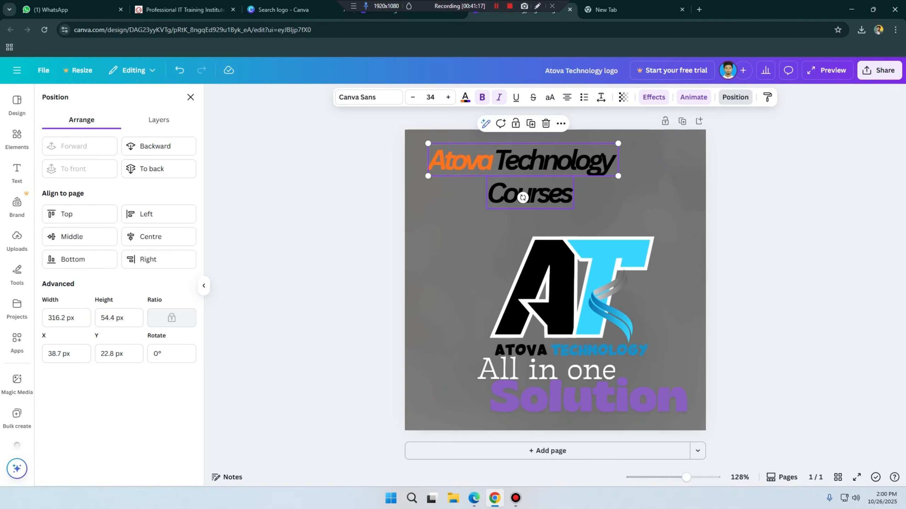
{"action": "left_click", "coordinate": [535, 194], "text": "shift"}
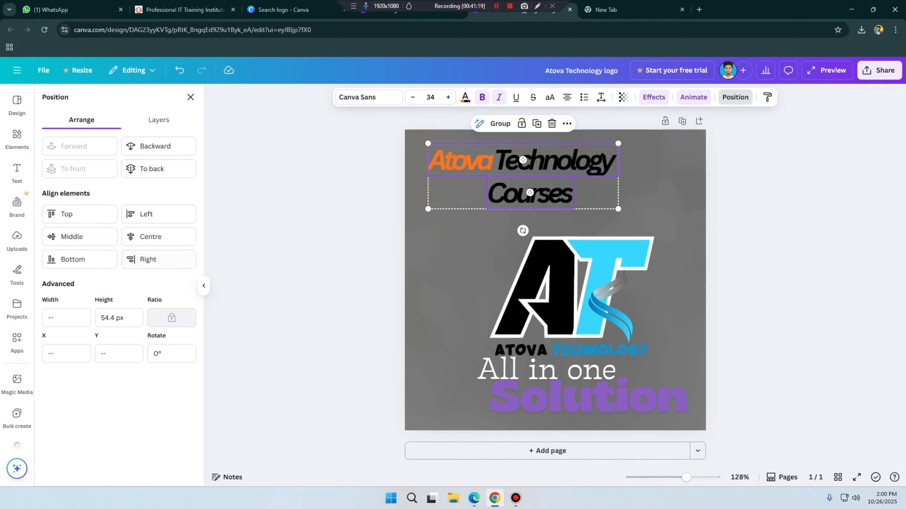
{"action": "left_click", "coordinate": [79, 214]}
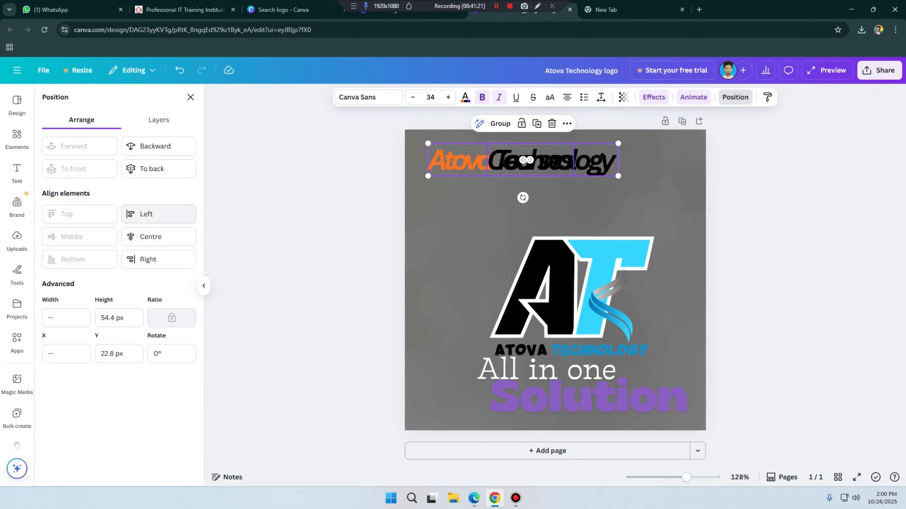
{"action": "left_click", "coordinate": [146, 214]}
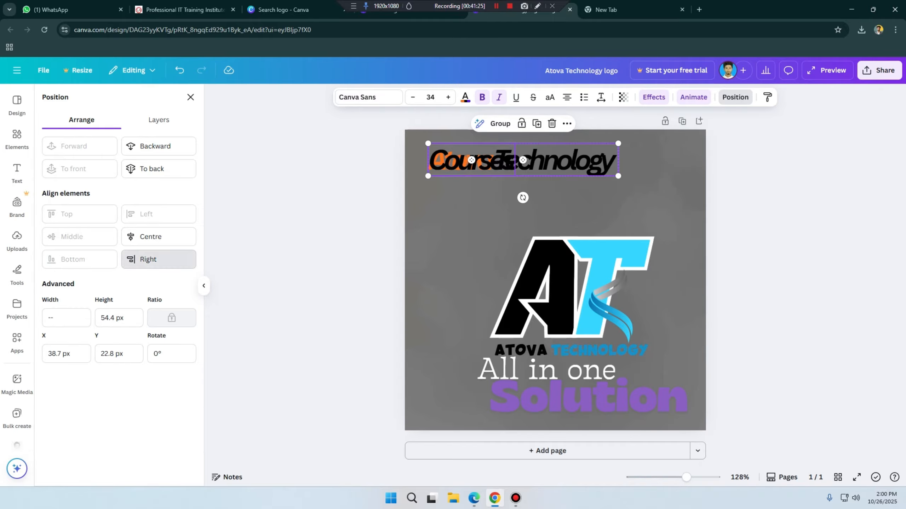
{"action": "left_click", "coordinate": [148, 259]}
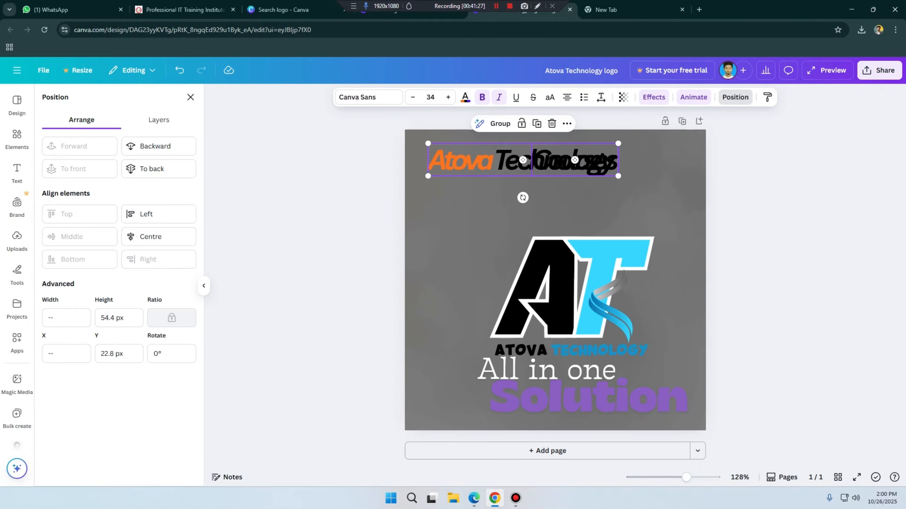
{"action": "left_click", "coordinate": [151, 237]}
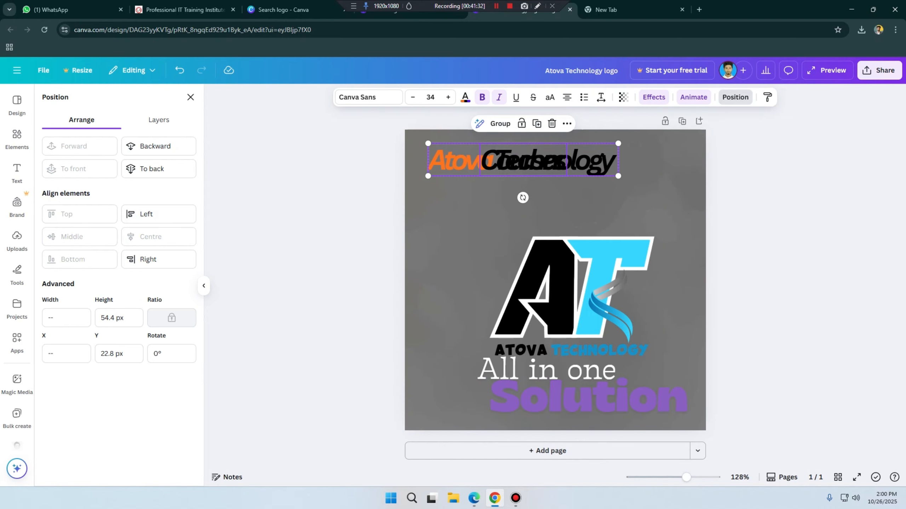
Step: Move the Courses text below the title to about X 69 px, Y 86 px
{"action": "left_click", "coordinate": [524, 160]}
{"action": "left_click_drag", "start_coordinate": [523, 159], "coordinate": [489, 198]}
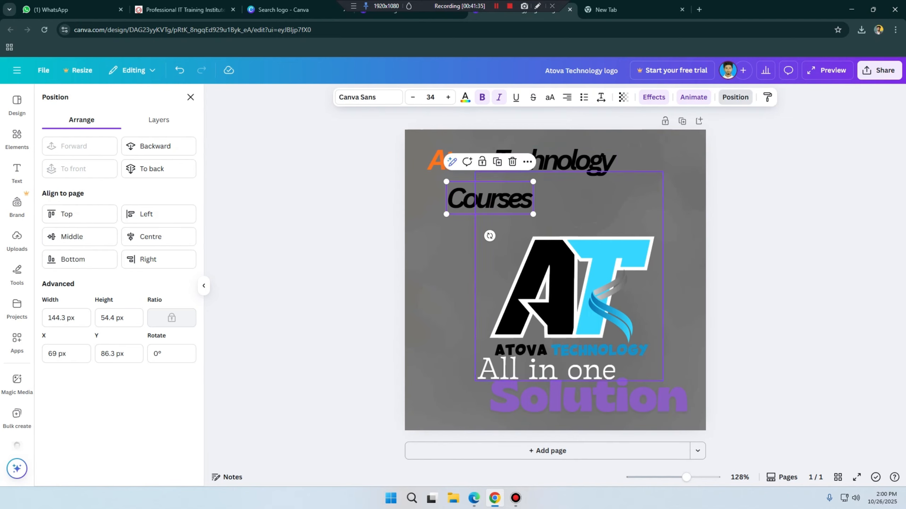
{"action": "left_click", "coordinate": [679, 222]}
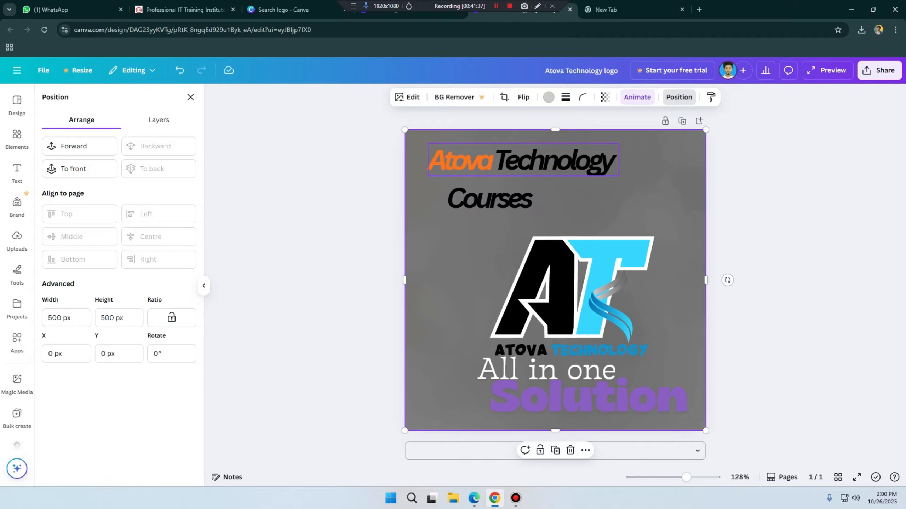
{"action": "left_click", "coordinate": [520, 161]}
{"action": "left_click", "coordinate": [490, 199], "text": "shift"}
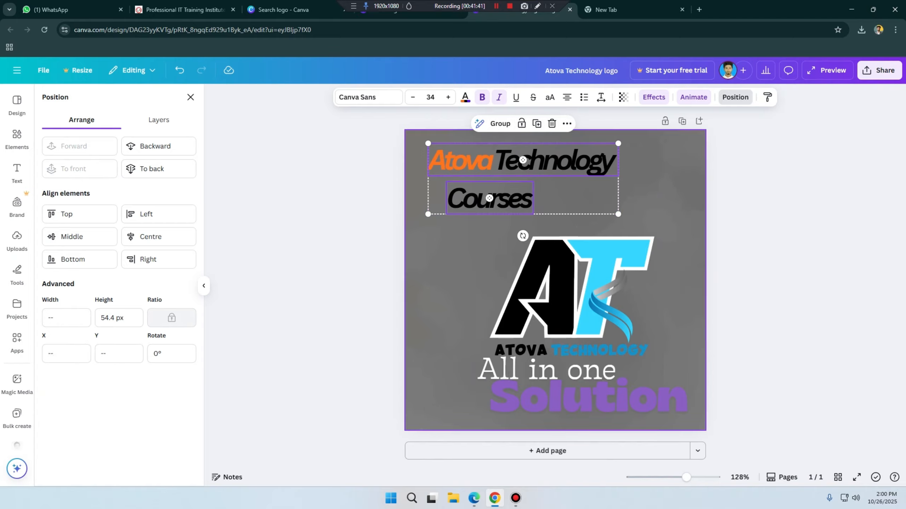
{"action": "left_click", "coordinate": [490, 230]}
Step: Duplicate the Atova Technology title and place the copy below the Courses text at about X 39 px, Y 141 px
{"action": "left_click", "coordinate": [522, 161]}
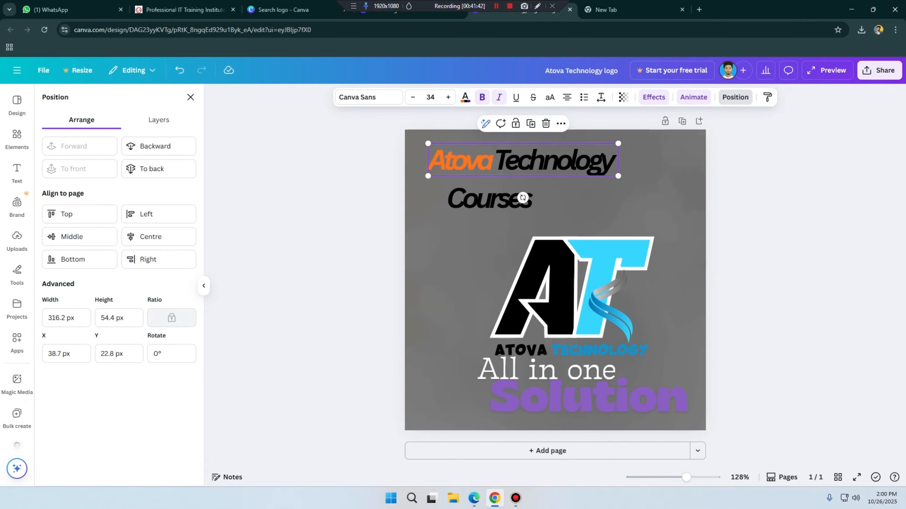
{"action": "key", "text": "ctrl+d"}
{"action": "left_click_drag", "start_coordinate": [533, 169], "coordinate": [523, 230]}
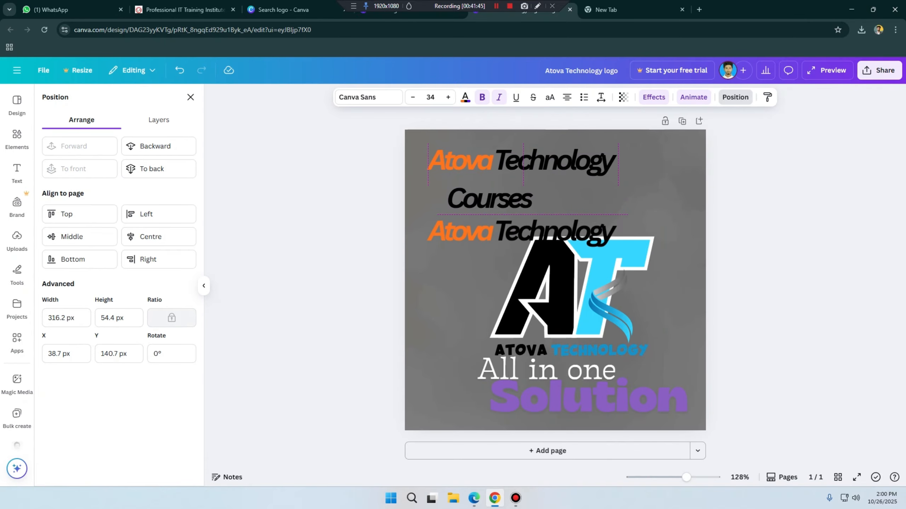
Step: Select the Courses text and both Atova Technology titles together to view the even-spacing options, then clear that selection
{"action": "left_click", "coordinate": [489, 198], "text": "shift"}
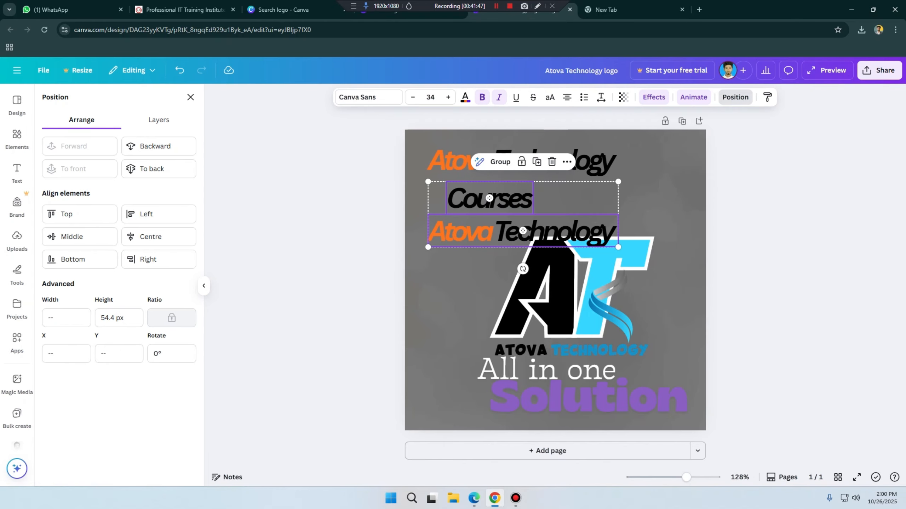
{"action": "left_click", "coordinate": [523, 161], "text": "shift"}
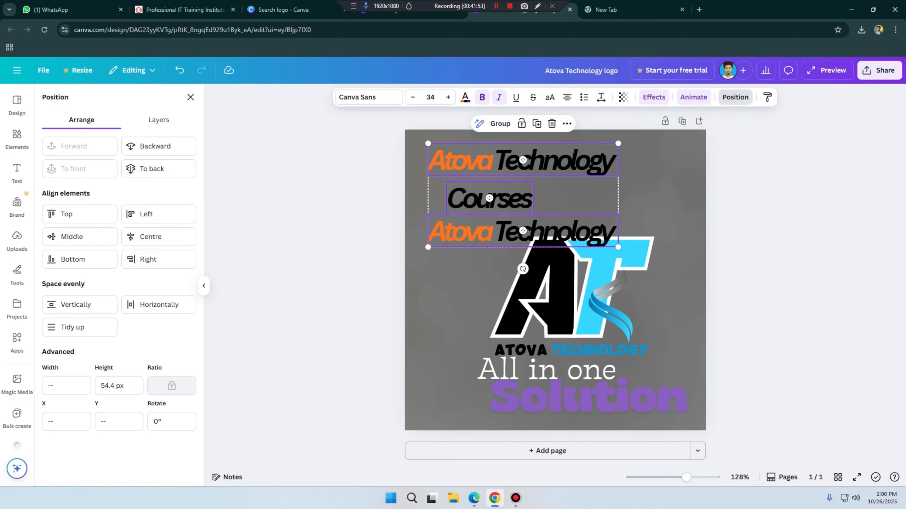
{"action": "left_click", "coordinate": [670, 200]}
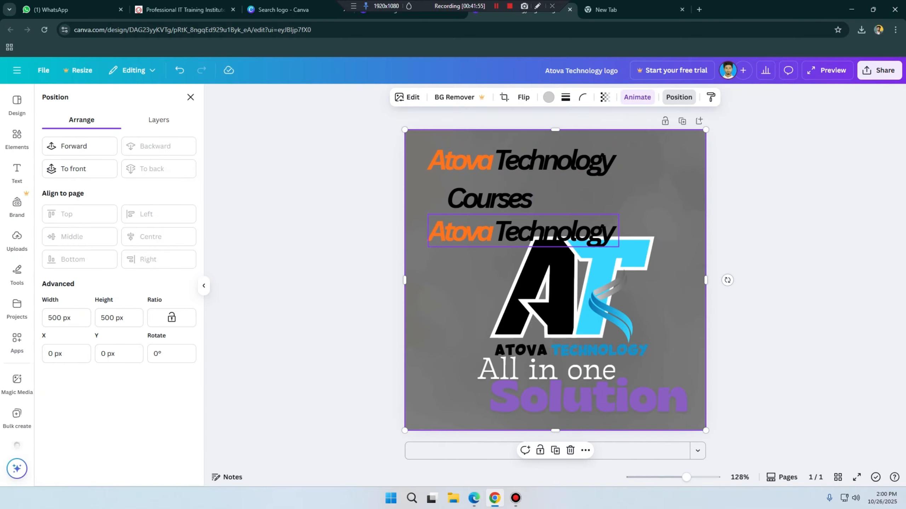
Step: Move both Atova Technology titles up, the upper one to Y 0 px, and tidy up their spacing together with the Courses text
{"action": "left_click_drag", "start_coordinate": [563, 231], "coordinate": [563, 219]}
{"action": "left_click_drag", "start_coordinate": [549, 160], "coordinate": [549, 146]}
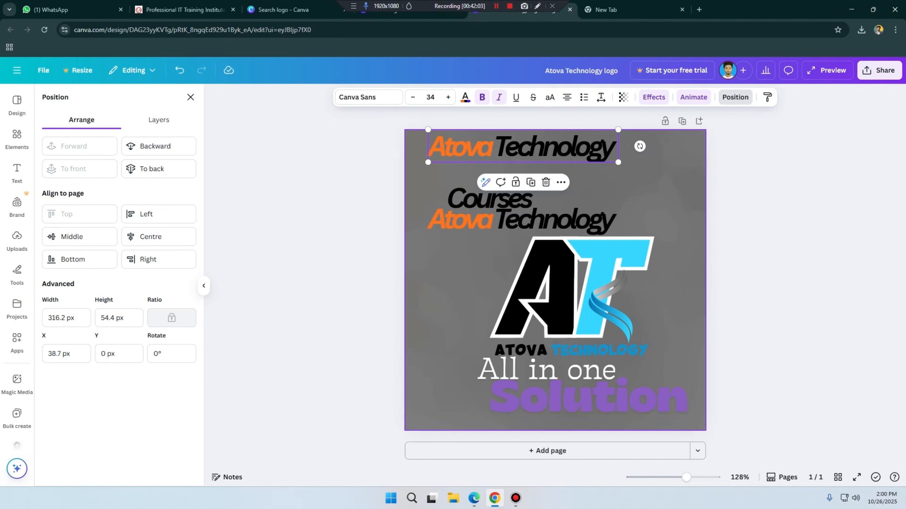
{"action": "left_click", "coordinate": [523, 147]}
{"action": "left_click", "coordinate": [517, 221], "text": "shift"}
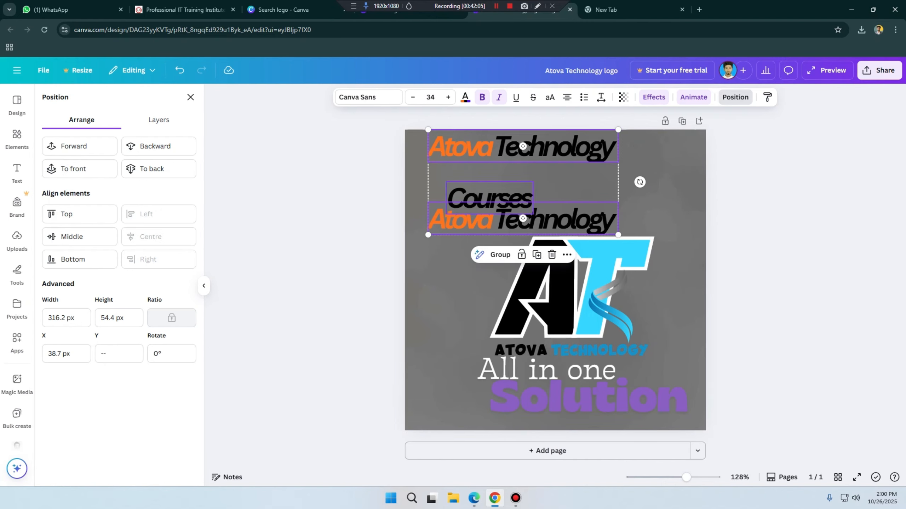
{"action": "left_click", "coordinate": [506, 198]}
{"action": "left_click", "coordinate": [510, 148]}
{"action": "left_click", "coordinate": [492, 199], "text": "shift"}
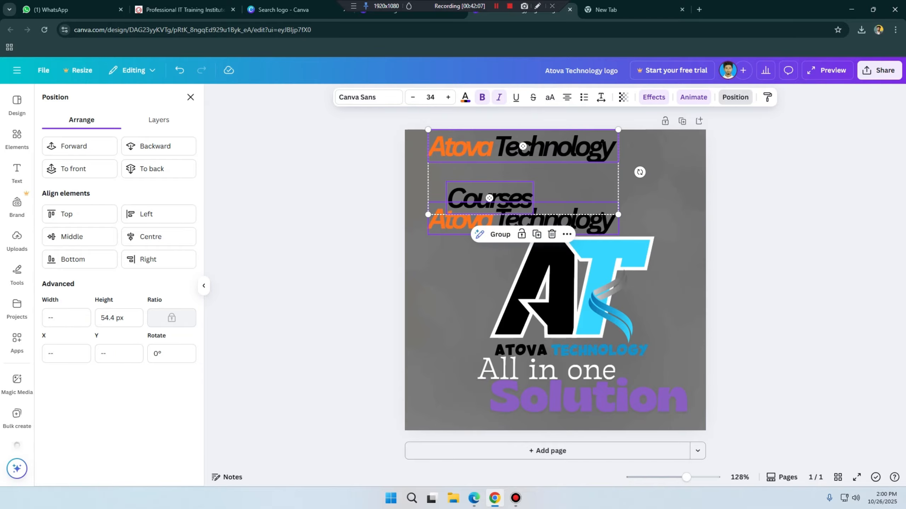
{"action": "left_click", "coordinate": [523, 221], "text": "shift"}
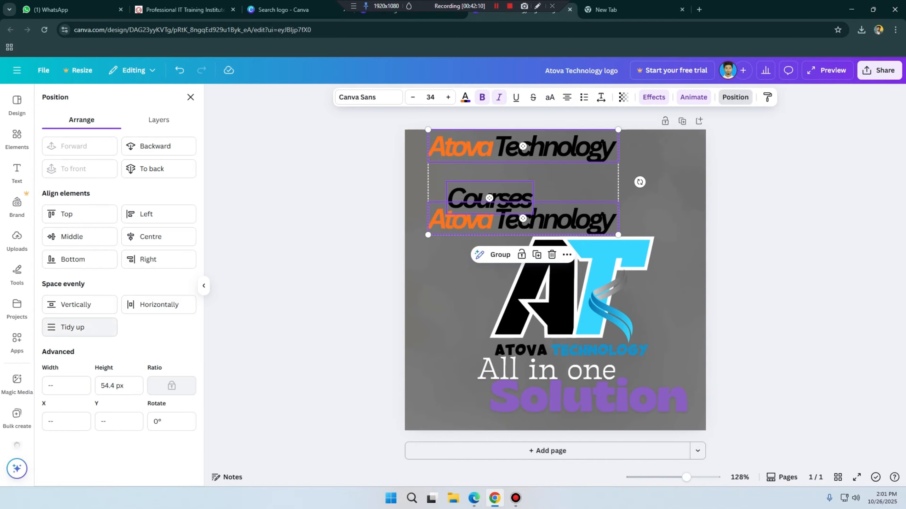
{"action": "left_click", "coordinate": [72, 327]}
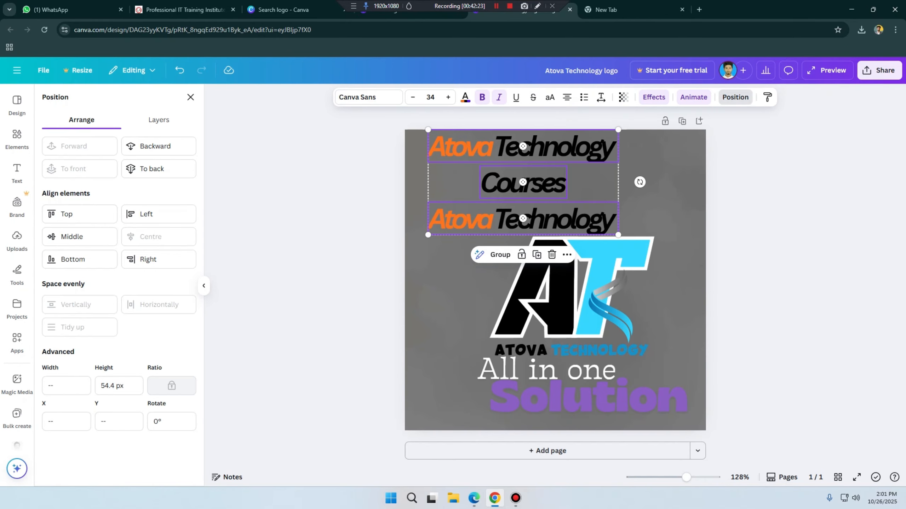
Step: Try left, centre and right alignment on the three selected texts, then space them evenly horizontally
{"action": "left_click", "coordinate": [146, 213]}
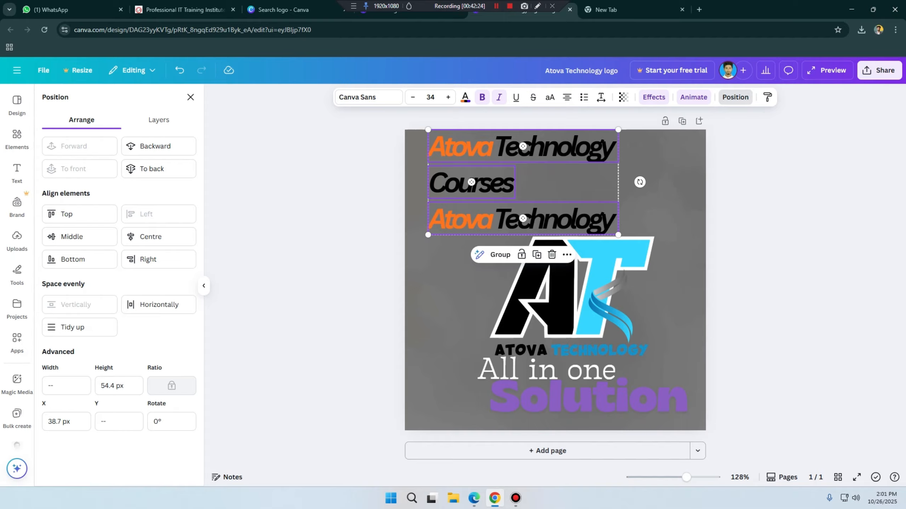
{"action": "left_click", "coordinate": [150, 236]}
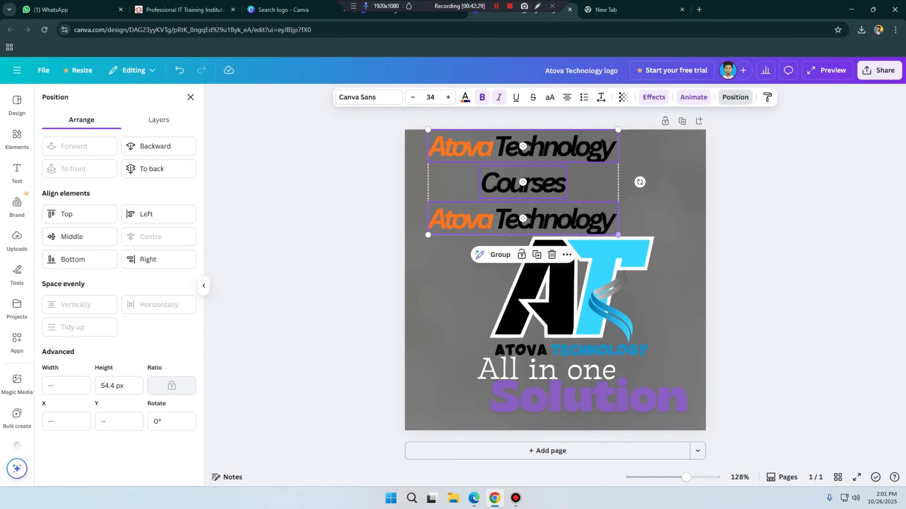
{"action": "left_click", "coordinate": [148, 259]}
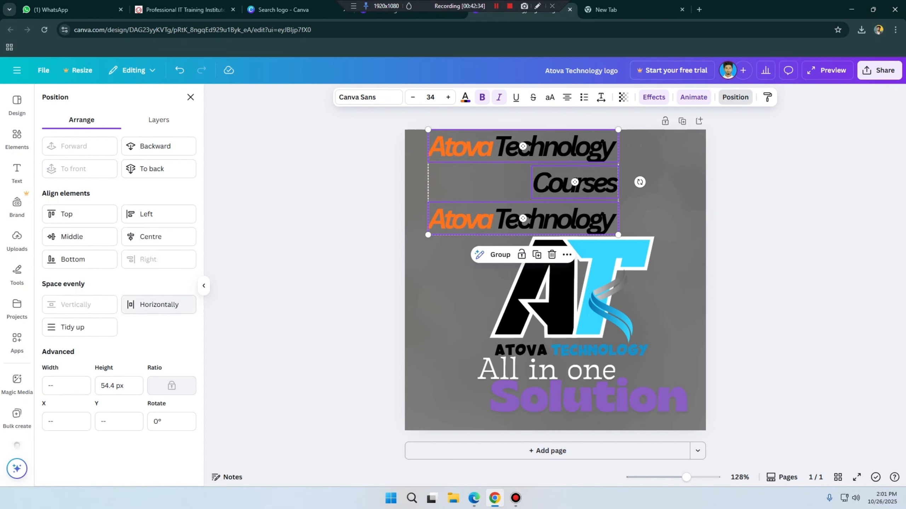
{"action": "left_click", "coordinate": [159, 304]}
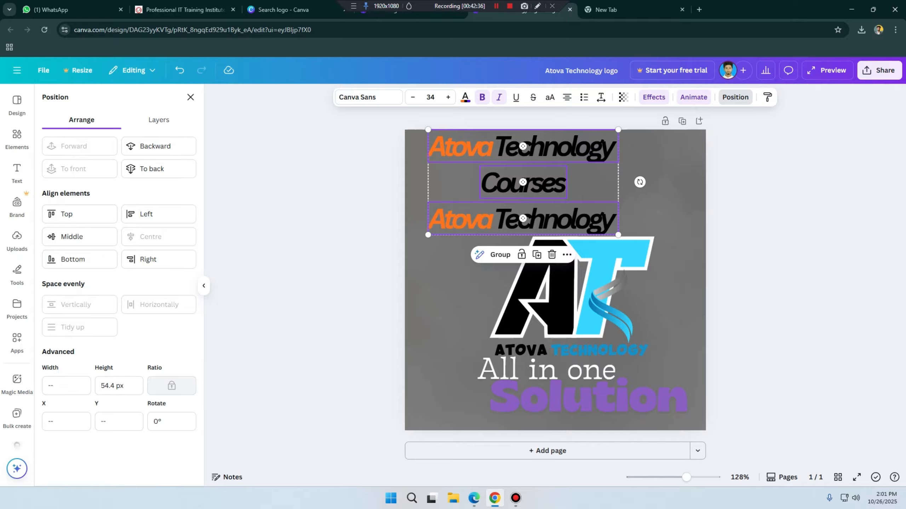
{"action": "left_click", "coordinate": [670, 200]}
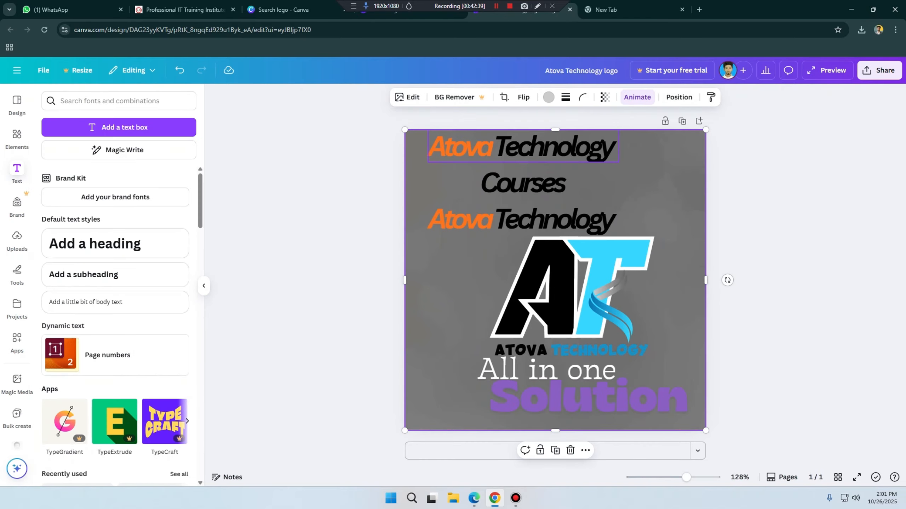
{"action": "left_click", "coordinate": [523, 147]}
{"action": "left_click", "coordinate": [674, 210]}
{"action": "left_click", "coordinate": [523, 147]}
{"action": "left_click", "coordinate": [523, 183], "text": "shift"}
{"action": "left_click", "coordinate": [523, 218], "text": "shift"}
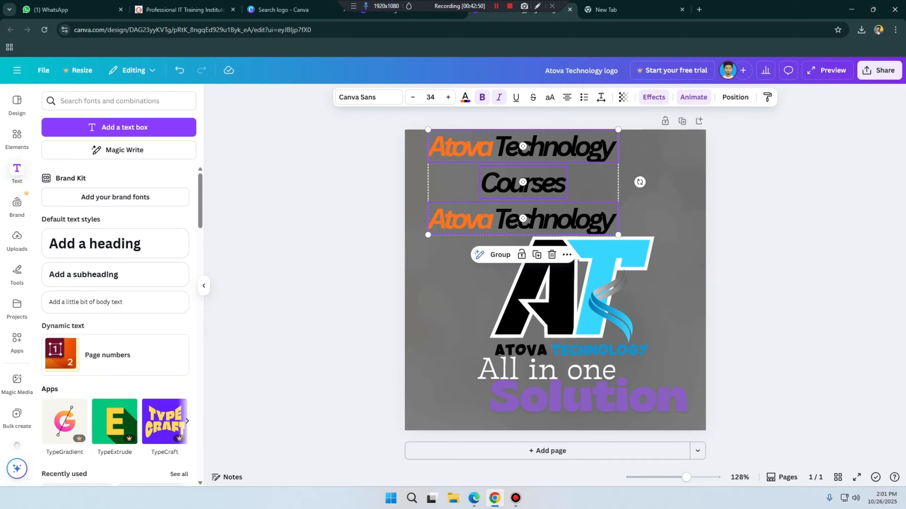
{"action": "left_click", "coordinate": [660, 200]}
Step: Shift the Courses text slightly down and the upper Atova Technology title to the right, then tidy up all three texts together
{"action": "left_click_drag", "start_coordinate": [522, 182], "coordinate": [523, 193]}
{"action": "left_click_drag", "start_coordinate": [587, 147], "coordinate": [650, 158]}
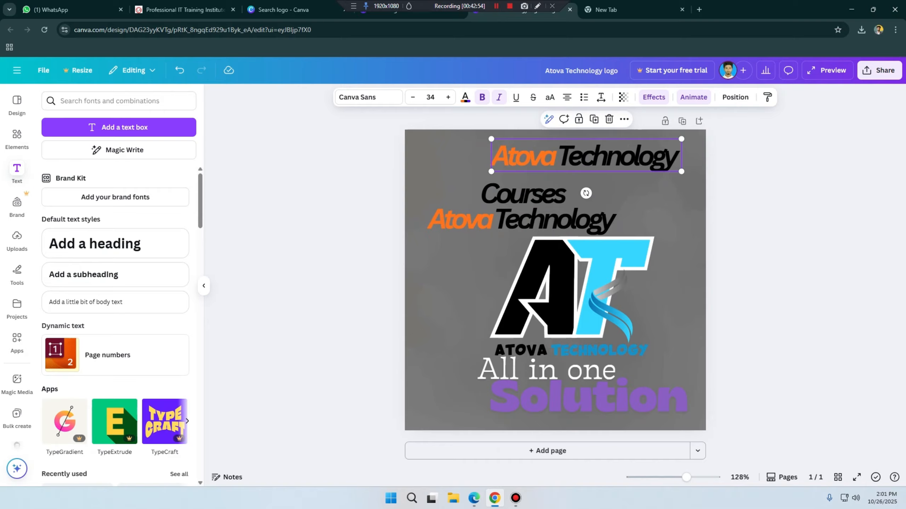
{"action": "left_click", "coordinate": [523, 193]}
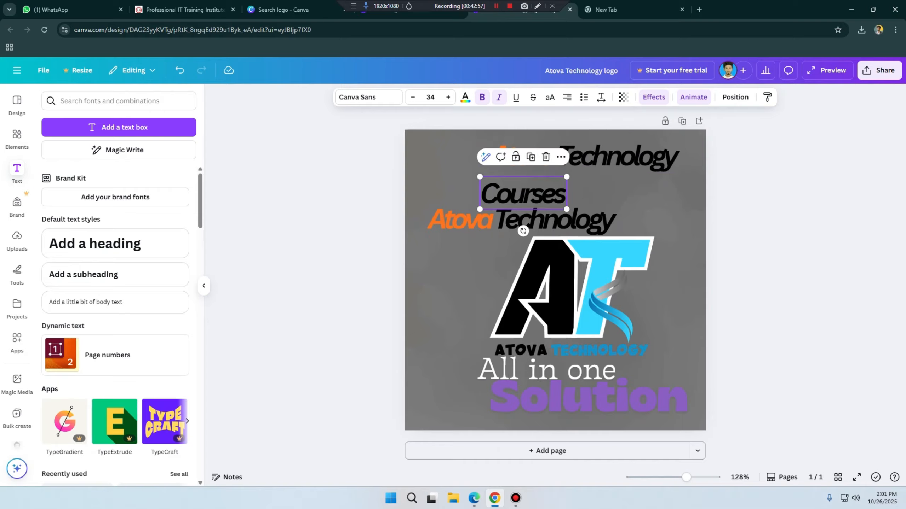
{"action": "left_click", "coordinate": [621, 157]}
{"action": "left_click", "coordinate": [523, 194]}
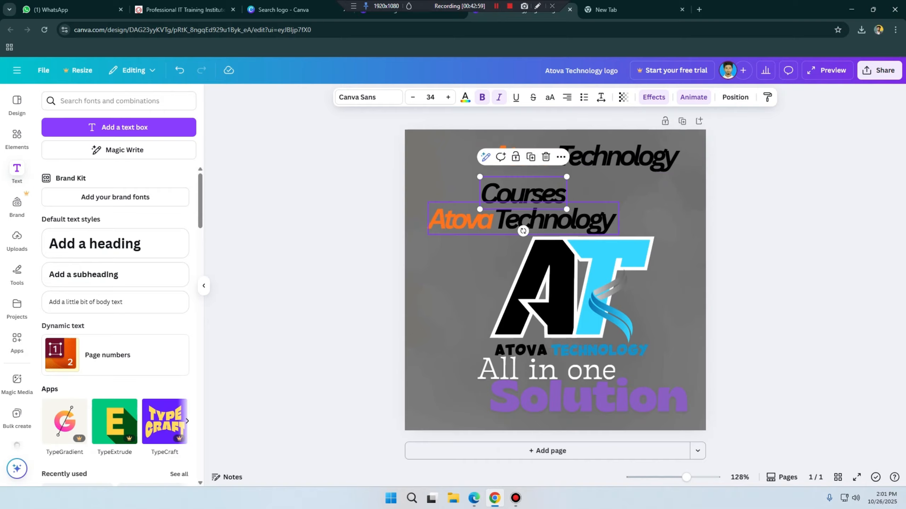
{"action": "left_click", "coordinate": [620, 156]}
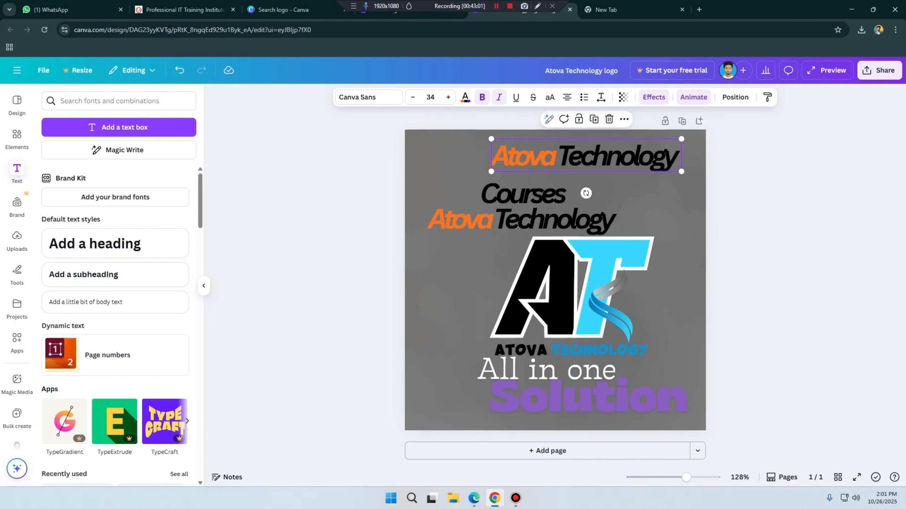
{"action": "left_click", "coordinate": [523, 194], "text": "shift"}
{"action": "left_click", "coordinate": [523, 218], "text": "shift"}
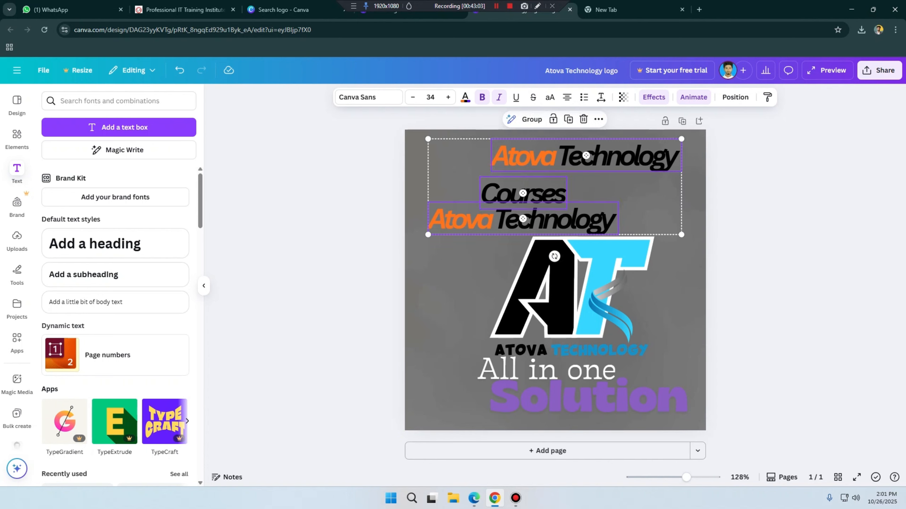
{"action": "left_click", "coordinate": [735, 97]}
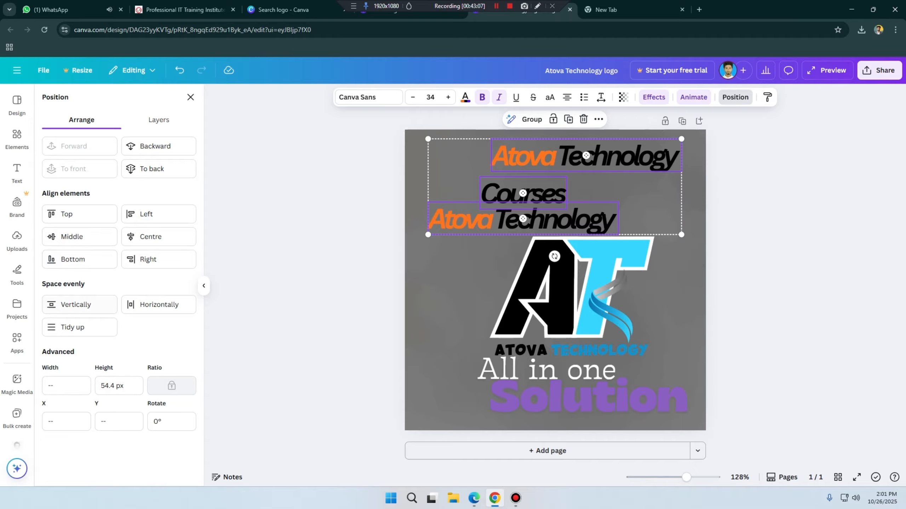
{"action": "left_click", "coordinate": [79, 327]}
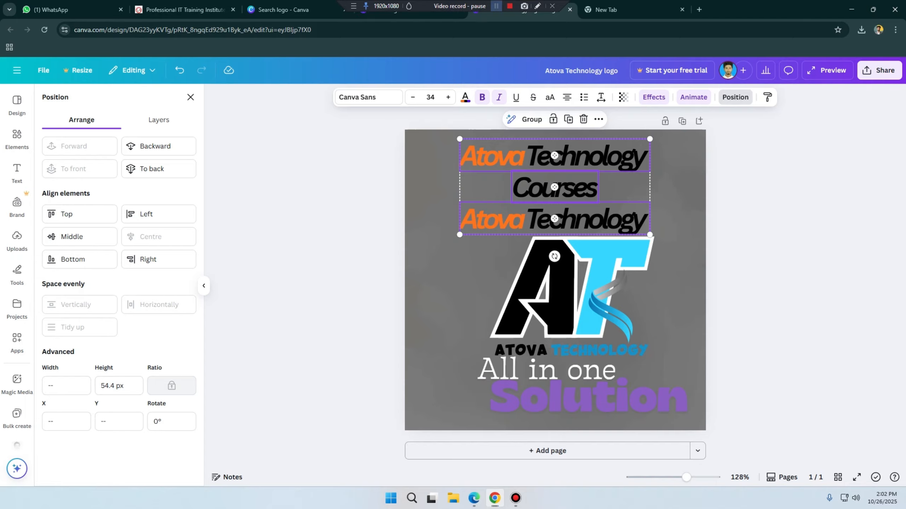
{"action": "left_click", "coordinate": [496, 6]}
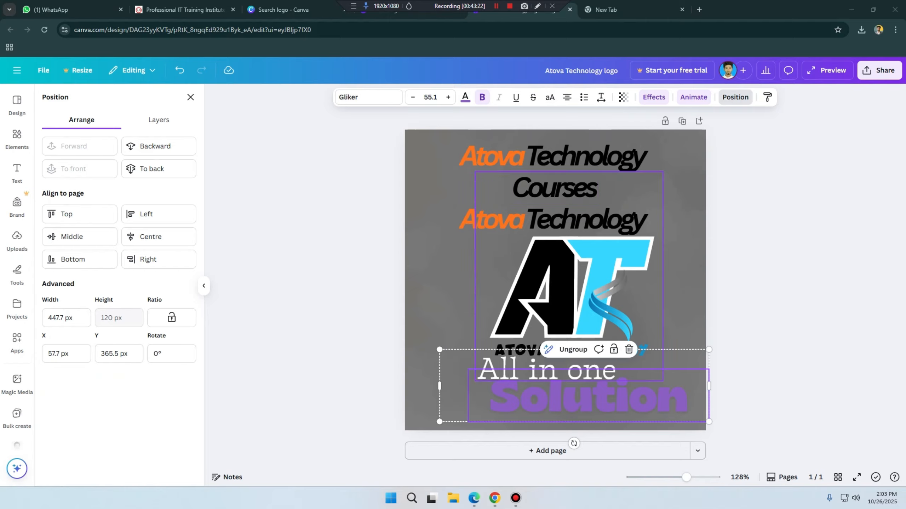
{"action": "left_click", "coordinate": [495, 498]}
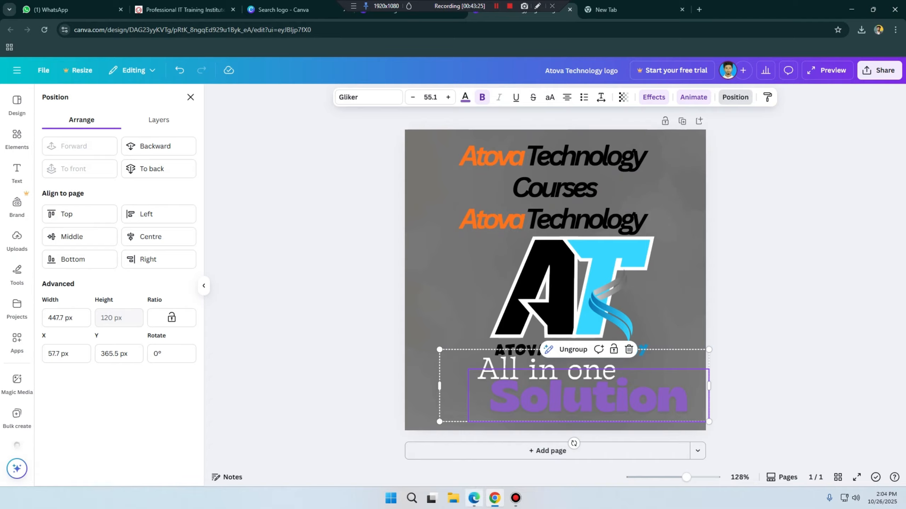
{"action": "left_click", "coordinate": [474, 498]}
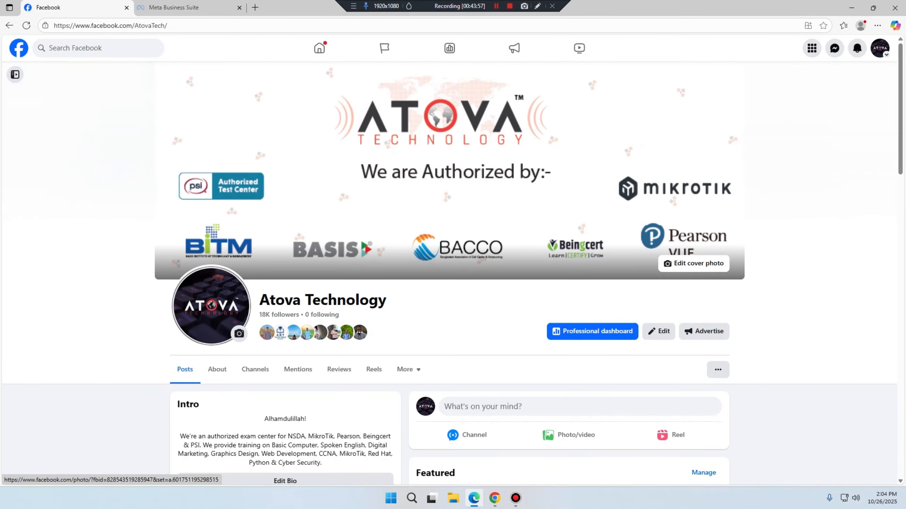
{"action": "left_click", "coordinate": [852, 7]}
{"action": "left_click", "coordinate": [555, 259]}
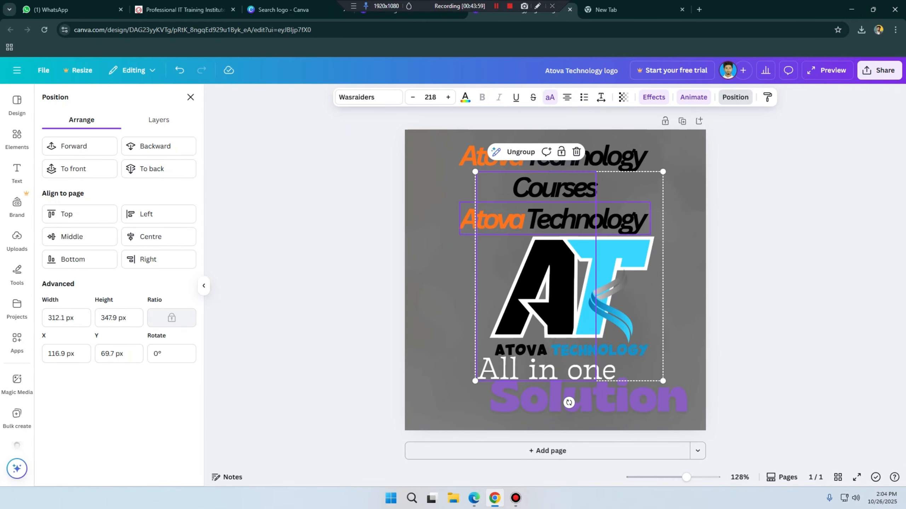
{"action": "left_click", "coordinate": [555, 191]}
{"action": "left_click", "coordinate": [555, 219]}
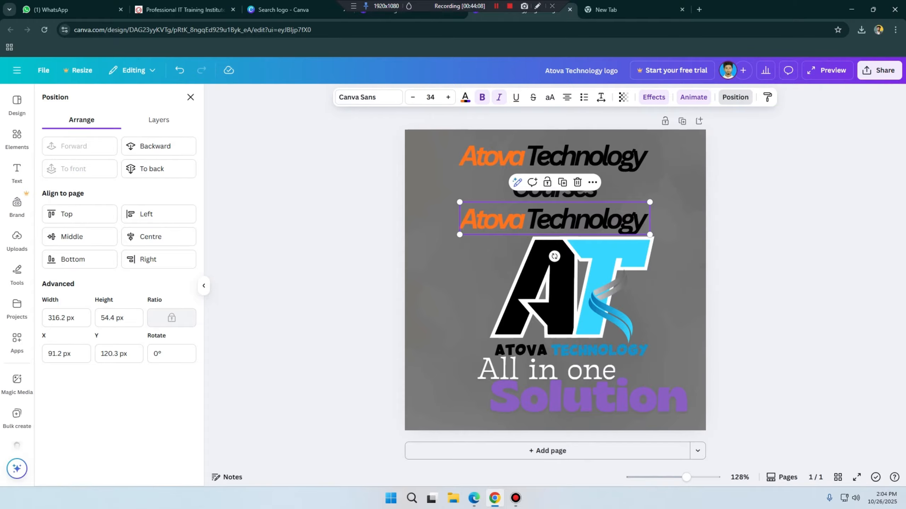
{"action": "left_click", "coordinate": [554, 219]}
{"action": "left_click", "coordinate": [571, 286]}
{"action": "left_click", "coordinate": [436, 228]}
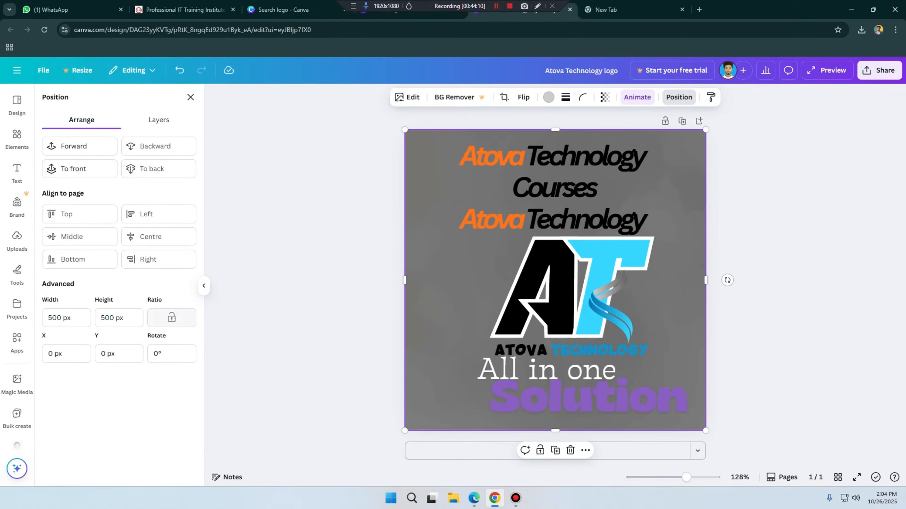
Step: Move the Courses text to about X 38 px, Y 85 px and delete the lower Atova Technology title
{"action": "left_click_drag", "start_coordinate": [554, 188], "coordinate": [471, 198]}
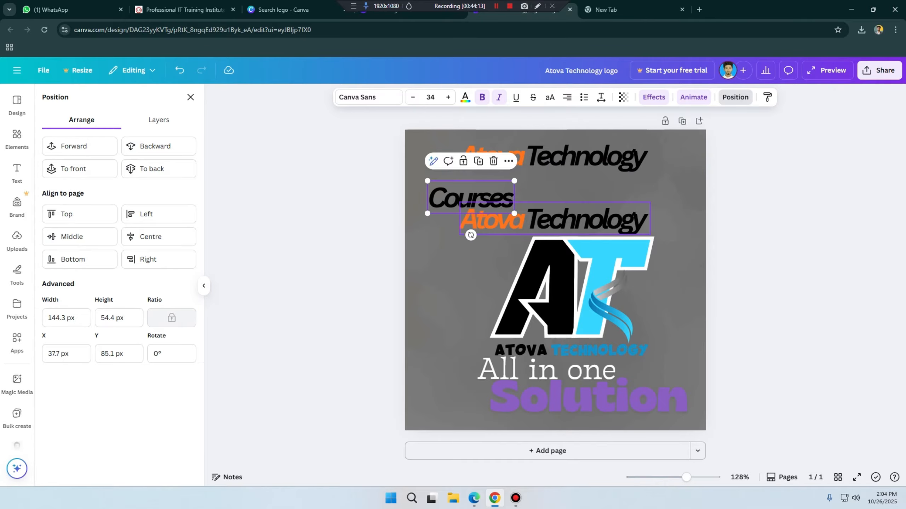
{"action": "left_click", "coordinate": [555, 219]}
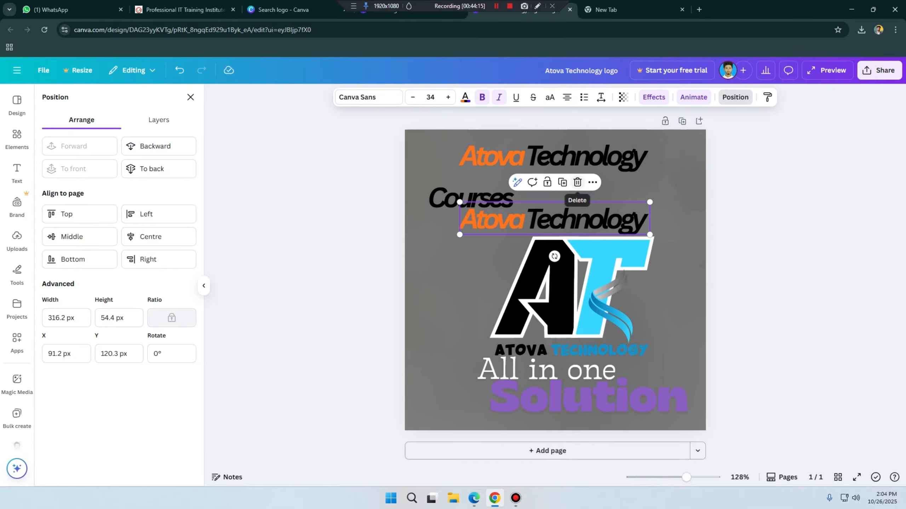
{"action": "left_click", "coordinate": [577, 182]}
Step: Move the Courses text to about X 45 px, Y 100 px and reduce its font size to 23
{"action": "left_click_drag", "start_coordinate": [471, 199], "coordinate": [475, 208]}
{"action": "left_click", "coordinate": [492, 206]}
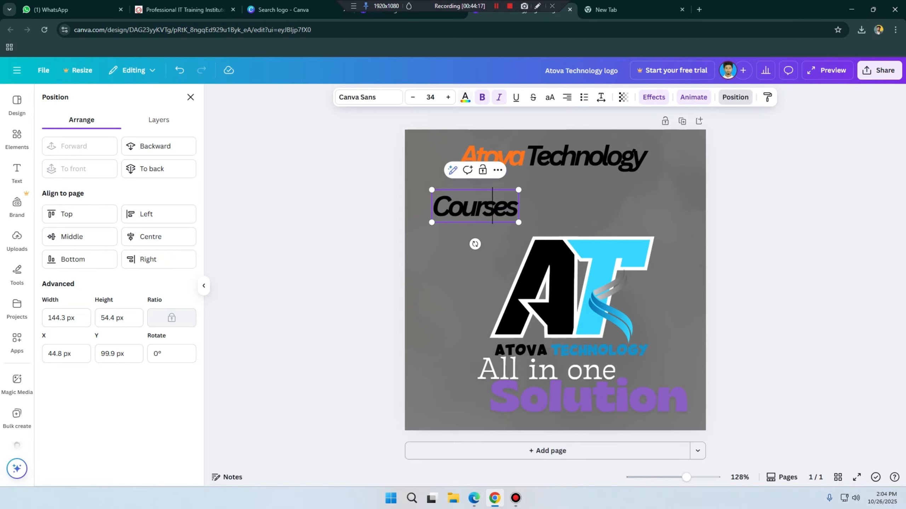
{"action": "left_click", "coordinate": [430, 97]}
{"action": "left_click", "coordinate": [413, 97]}
{"action": "left_click", "coordinate": [413, 97]}
{"action": "left_click", "coordinate": [413, 97]}
{"action": "left_click", "coordinate": [412, 98]}
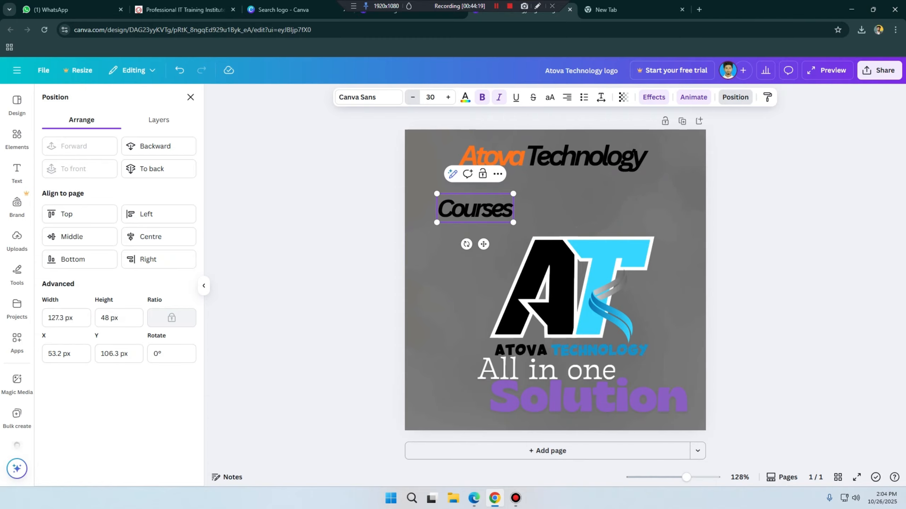
{"action": "left_click", "coordinate": [413, 98]}
{"action": "left_click", "coordinate": [413, 97]}
{"action": "left_click", "coordinate": [413, 97]}
{"action": "left_click", "coordinate": [412, 97]}
{"action": "left_click", "coordinate": [413, 97]}
{"action": "left_click", "coordinate": [413, 97]}
{"action": "left_click", "coordinate": [412, 98]}
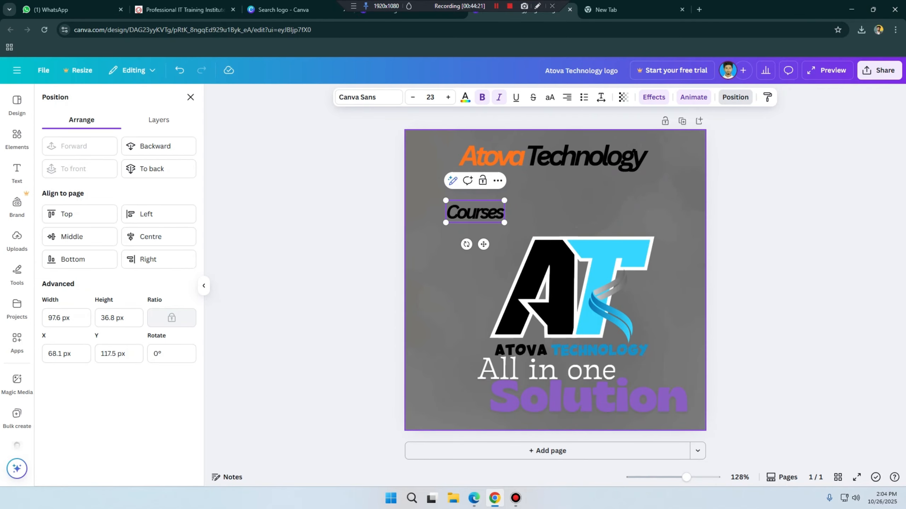
Step: Move the Courses text to about X 42 px, Y 97 px and reduce its font size to 18
{"action": "left_click", "coordinate": [460, 226]}
{"action": "left_click_drag", "start_coordinate": [463, 214], "coordinate": [449, 202]}
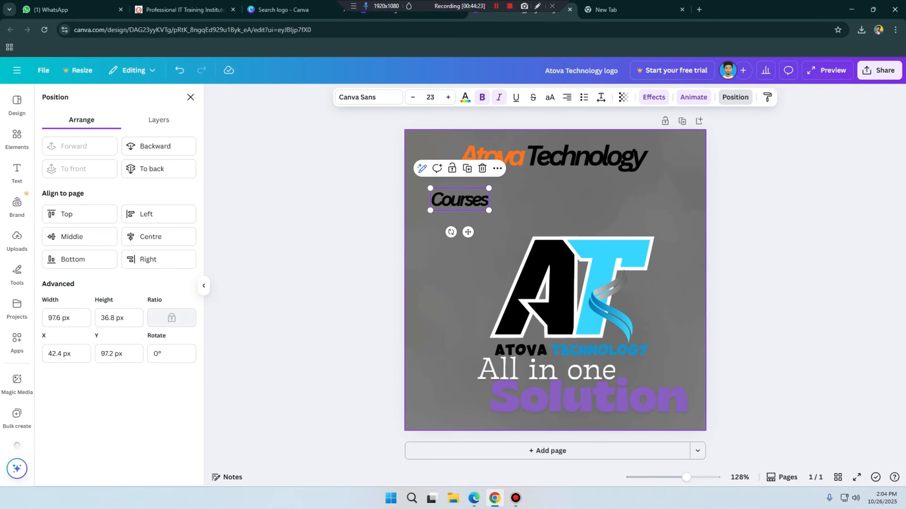
{"action": "left_click", "coordinate": [412, 97]}
{"action": "left_click", "coordinate": [412, 97]}
{"action": "left_click", "coordinate": [413, 97]}
{"action": "left_click", "coordinate": [412, 97]}
{"action": "left_click", "coordinate": [413, 97]}
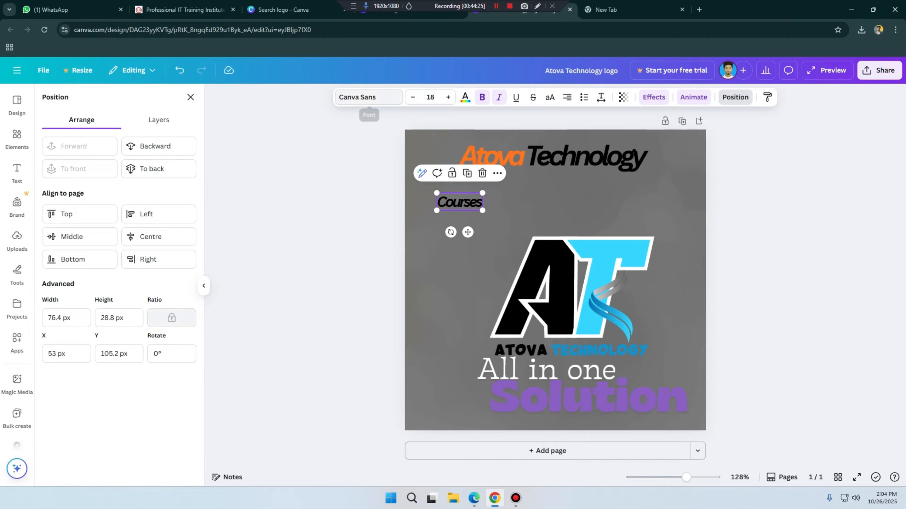
Step: Try the Mansalva handwriting font on the Courses text, then set its font to Waterlily
{"action": "left_click", "coordinate": [368, 97]}
{"action": "scroll", "coordinate": [106, 236], "scroll_direction": "down", "scroll_amount": 5}
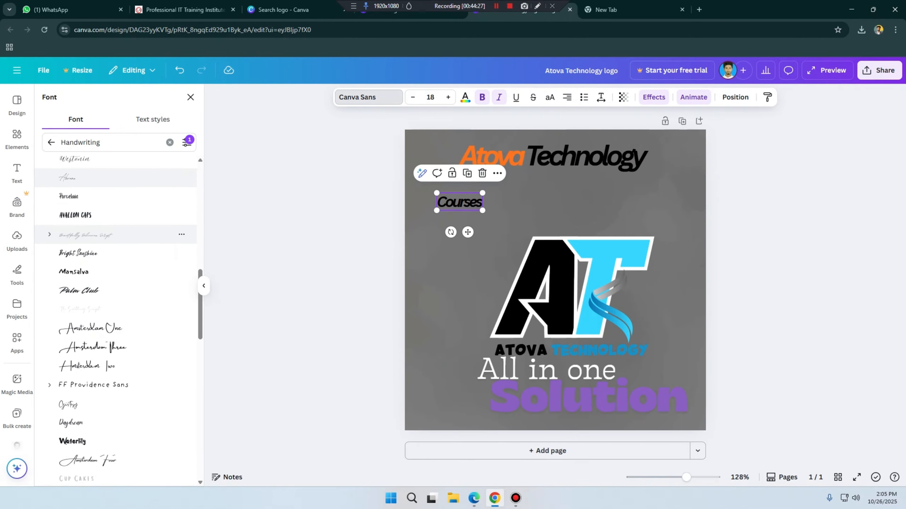
{"action": "left_click", "coordinate": [90, 187]}
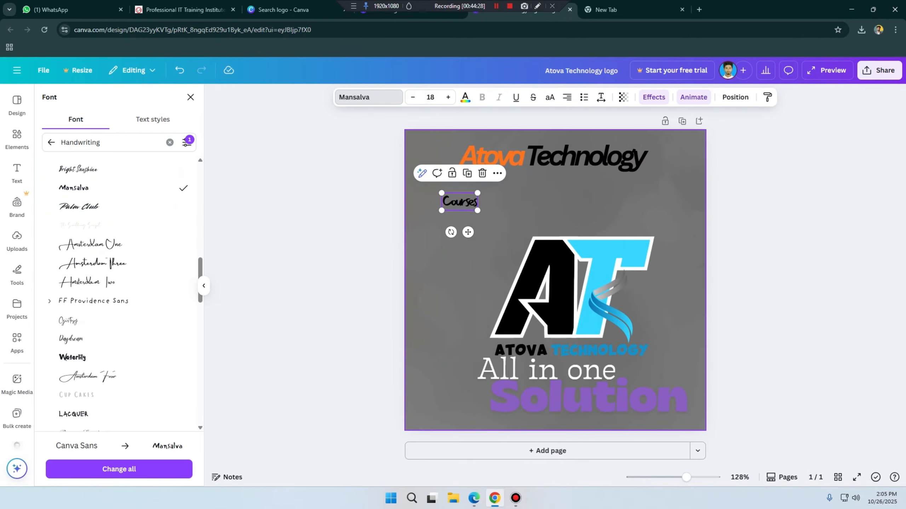
{"action": "scroll", "coordinate": [107, 249], "scroll_direction": "down", "scroll_amount": 3}
{"action": "left_click", "coordinate": [107, 263]}
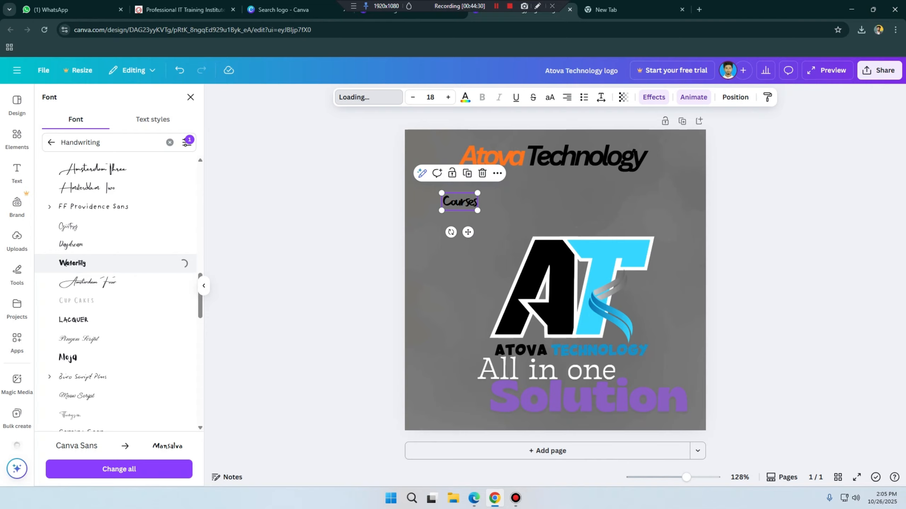
{"action": "left_click", "coordinate": [475, 257]}
Step: Clear the handwriting filter from the font list, try Anton on the Courses text, and set its font to Garet
{"action": "left_click", "coordinate": [459, 202]}
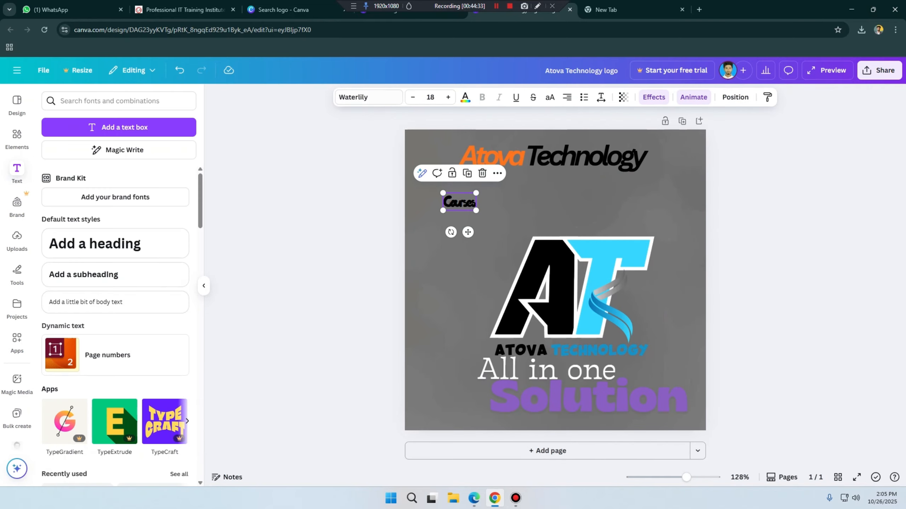
{"action": "left_click", "coordinate": [369, 97]}
{"action": "left_click", "coordinate": [186, 142]}
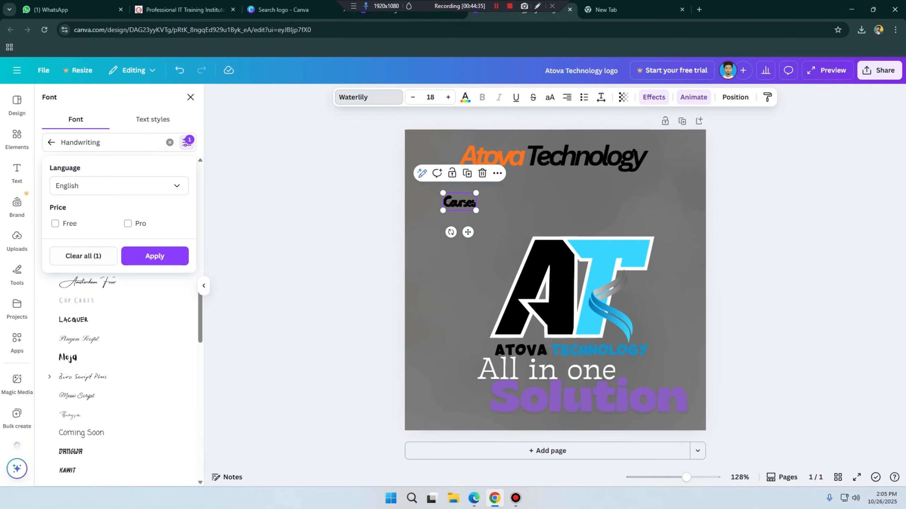
{"action": "left_click", "coordinate": [51, 141]}
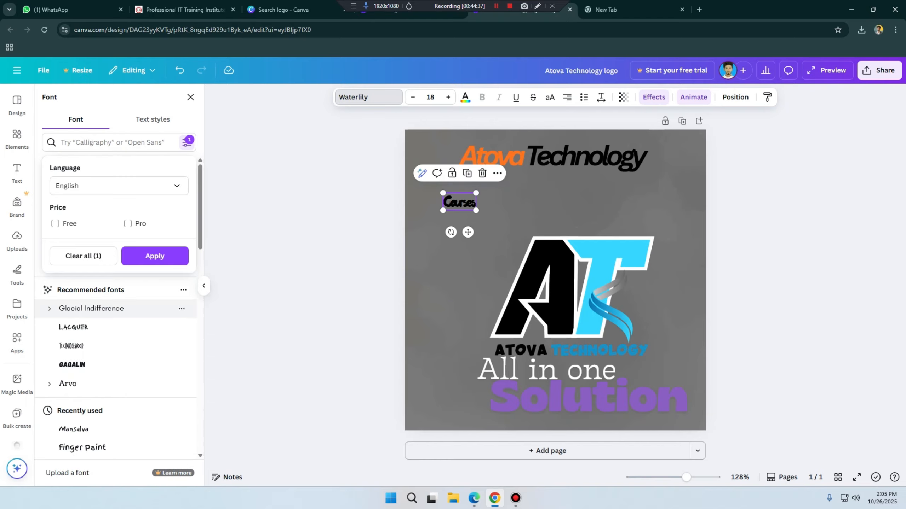
{"action": "left_click", "coordinate": [154, 256]}
{"action": "scroll", "coordinate": [146, 227], "scroll_direction": "down", "scroll_amount": 3}
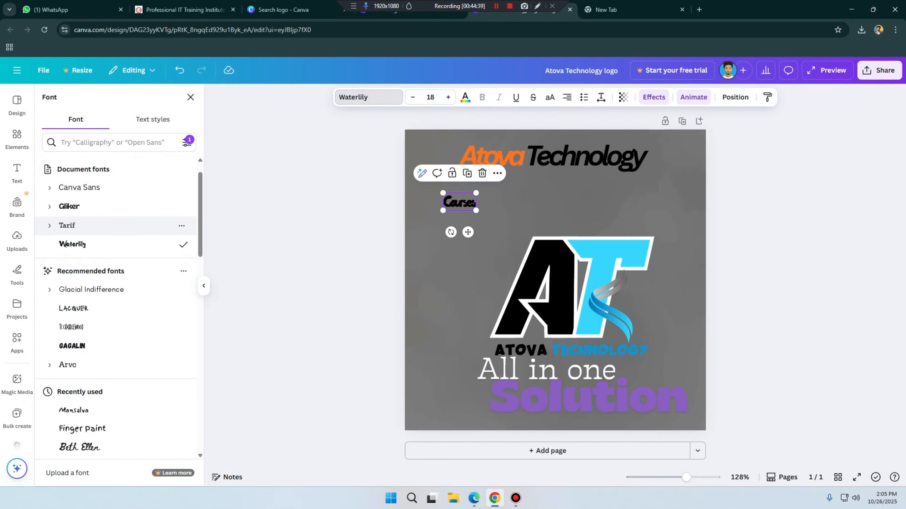
{"action": "scroll", "coordinate": [118, 307], "scroll_direction": "down", "scroll_amount": 8}
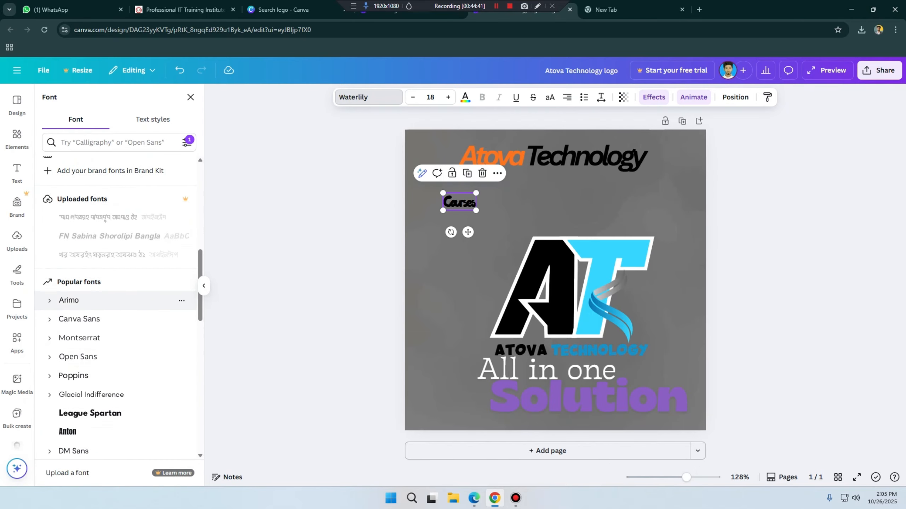
{"action": "left_click", "coordinate": [93, 348]}
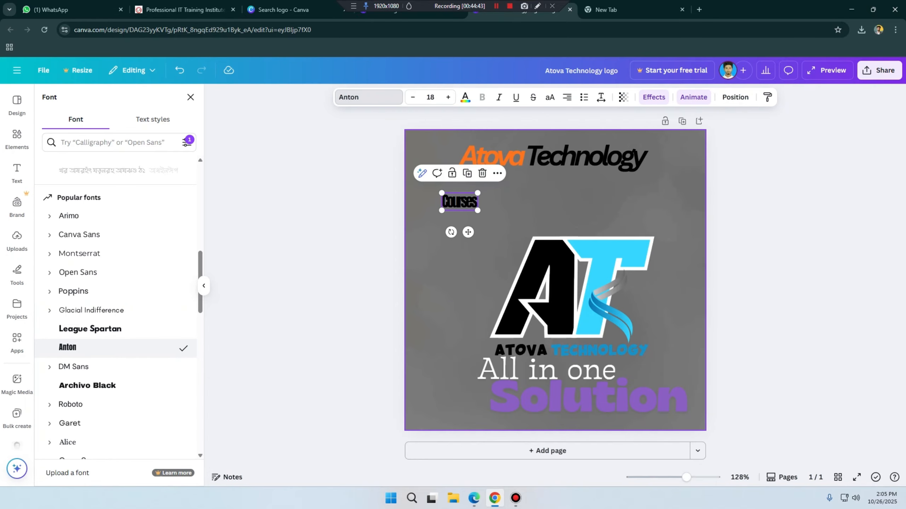
{"action": "scroll", "coordinate": [118, 357], "scroll_direction": "down", "scroll_amount": 2}
{"action": "left_click", "coordinate": [93, 376]}
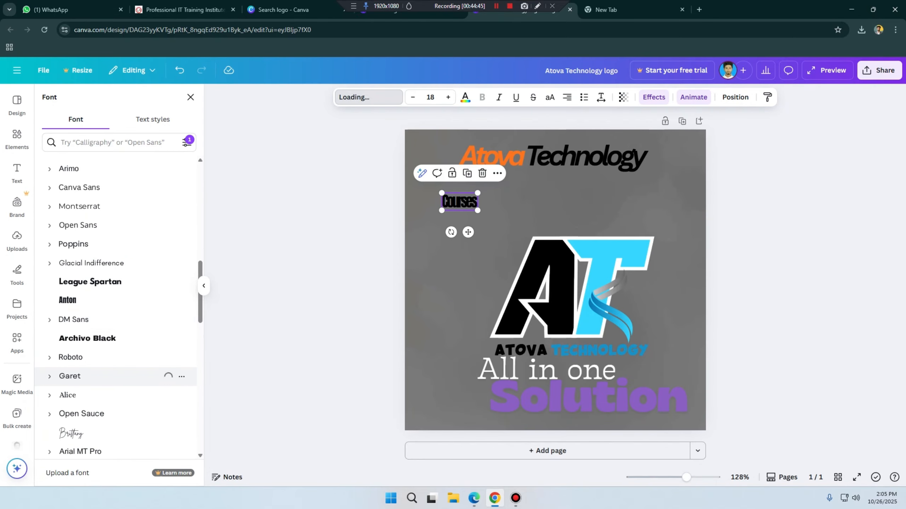
{"action": "left_click", "coordinate": [453, 264]}
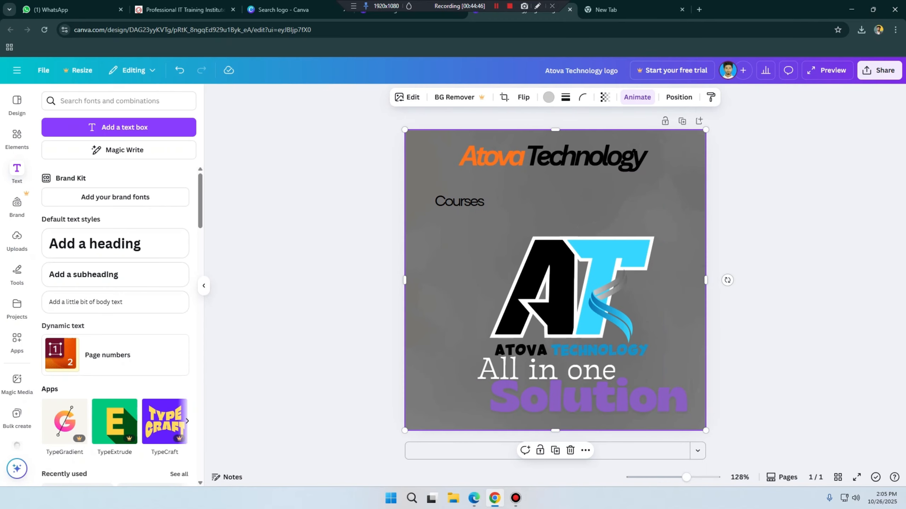
Step: Move the Courses text straight up, closer to the Atova Technology title
{"action": "left_click", "coordinate": [459, 202]}
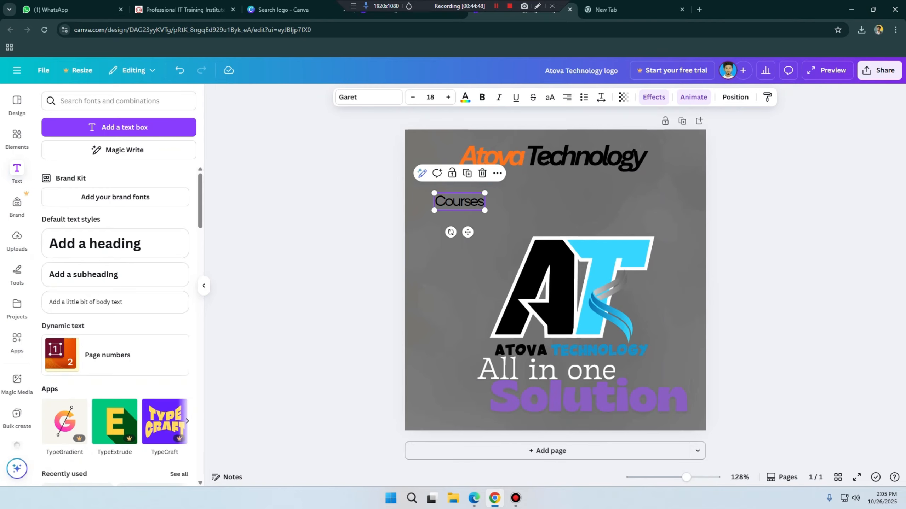
{"action": "left_click_drag", "start_coordinate": [459, 202], "coordinate": [459, 188]}
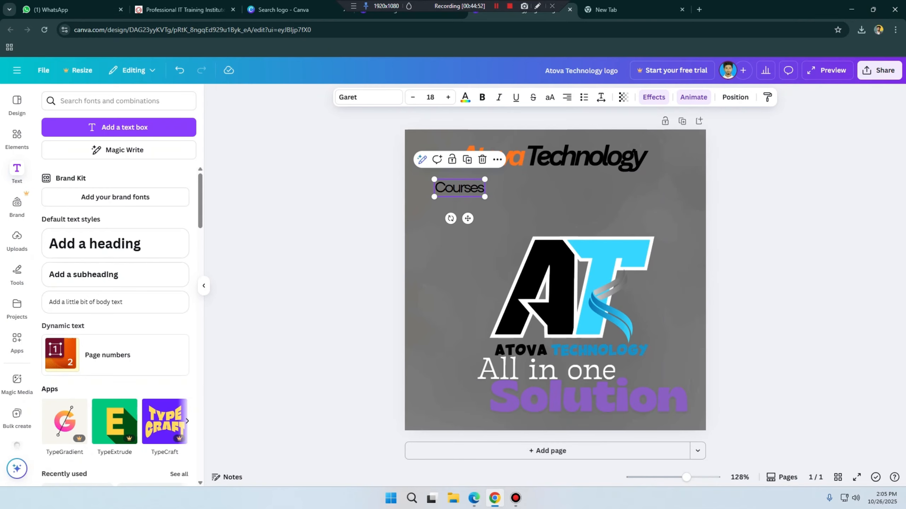
{"action": "left_click", "coordinate": [459, 188]}
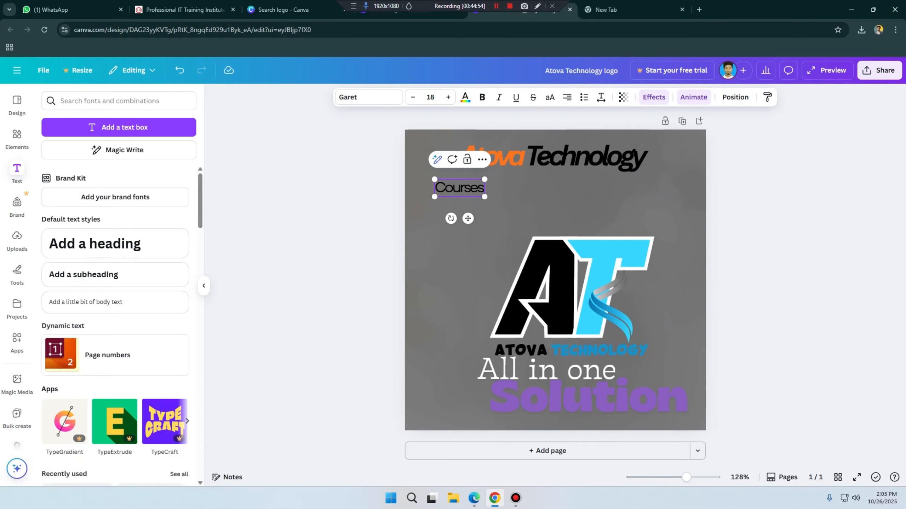
{"action": "key", "text": "Escape"}
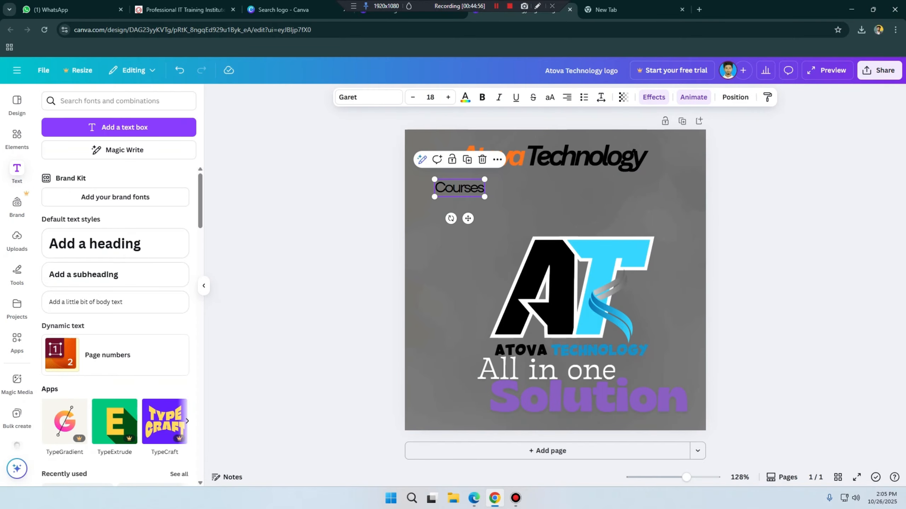
Step: Paste four copies of the Courses text and place the last copy directly below the original, beside the logo's upper part
{"action": "key", "text": "ctrl+v"}
{"action": "key", "text": "ctrl+v"}
{"action": "key", "text": "ctrl+v"}
{"action": "key", "text": "ctrl+v"}
{"action": "left_click", "coordinate": [443, 223]}
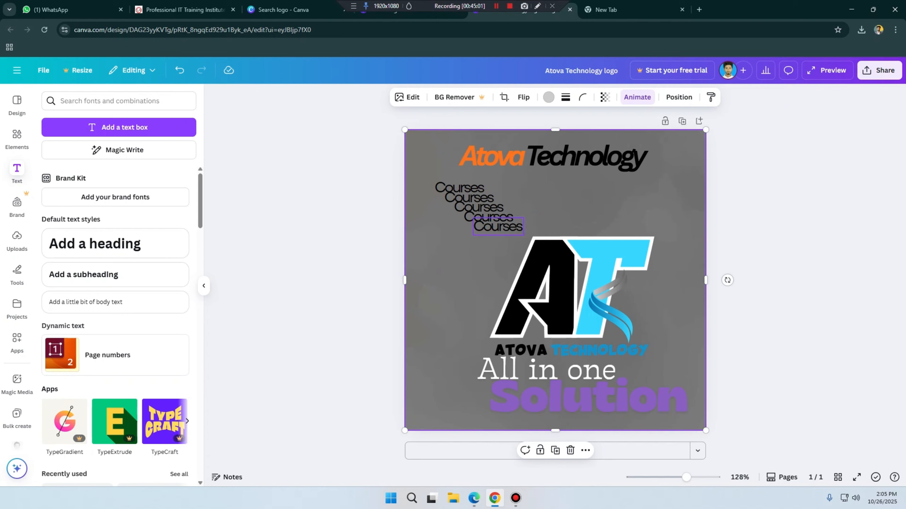
{"action": "left_click_drag", "start_coordinate": [498, 226], "coordinate": [459, 271]}
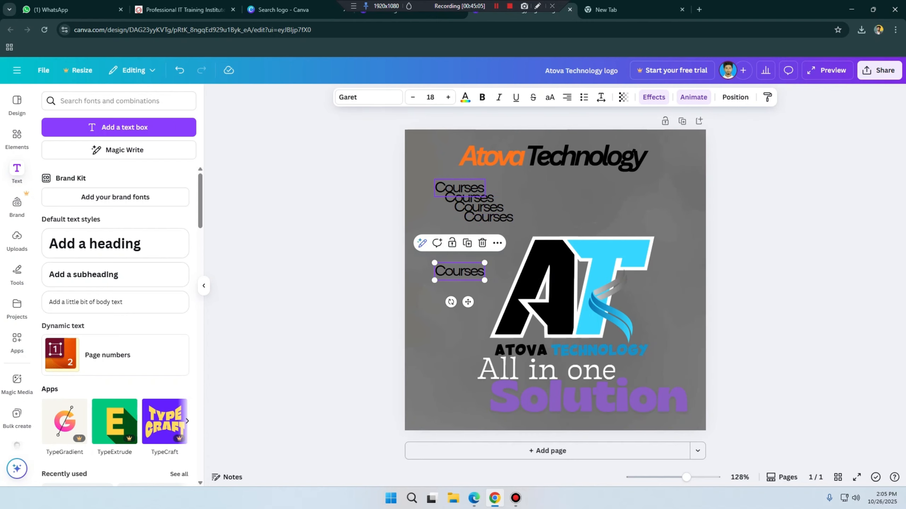
Step: Move the AT logo group right to about X 202 px, Y 78 px, clear of the Courses texts
{"action": "left_click", "coordinate": [459, 187]}
{"action": "left_click_drag", "start_coordinate": [420, 175], "coordinate": [480, 277]}
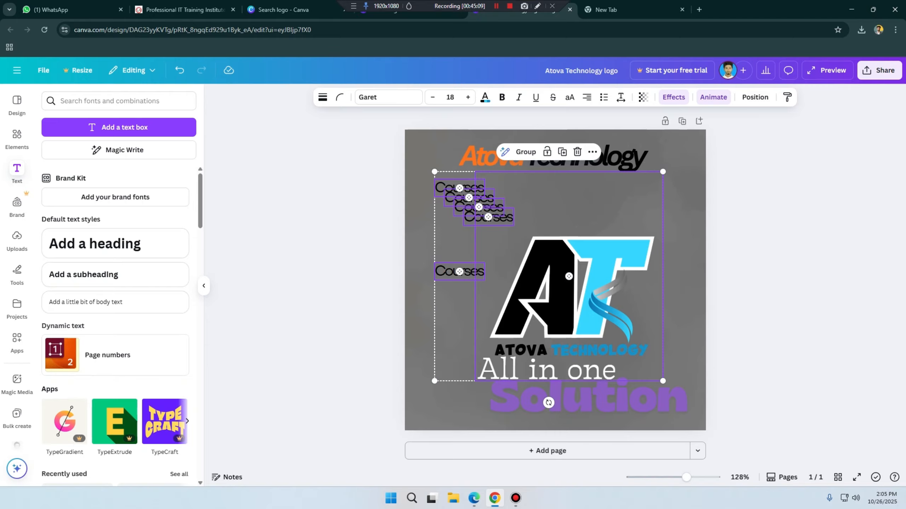
{"action": "left_click", "coordinate": [678, 207]}
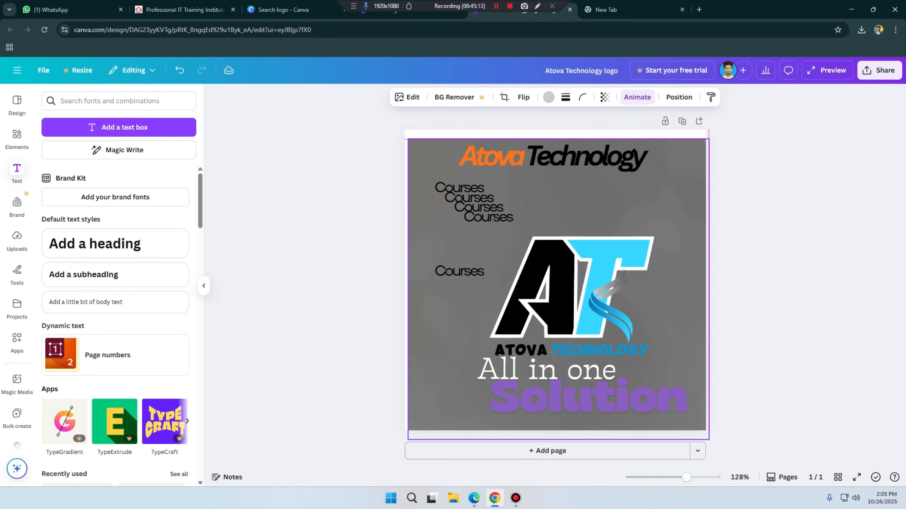
{"action": "left_click_drag", "start_coordinate": [571, 292], "coordinate": [622, 297]}
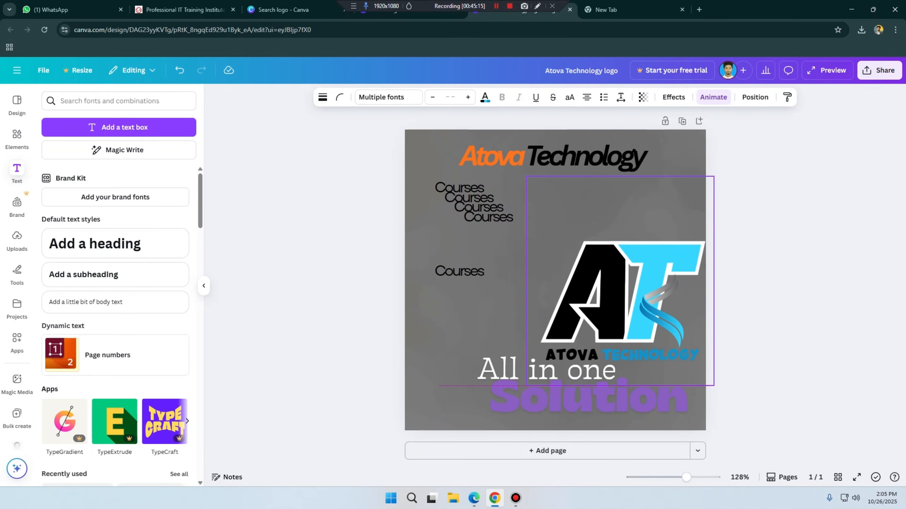
Step: Select all five Courses texts and tidy them up into an aligned, evenly spaced vertical column
{"action": "left_click_drag", "start_coordinate": [428, 174], "coordinate": [476, 279]}
{"action": "left_click", "coordinate": [735, 97]}
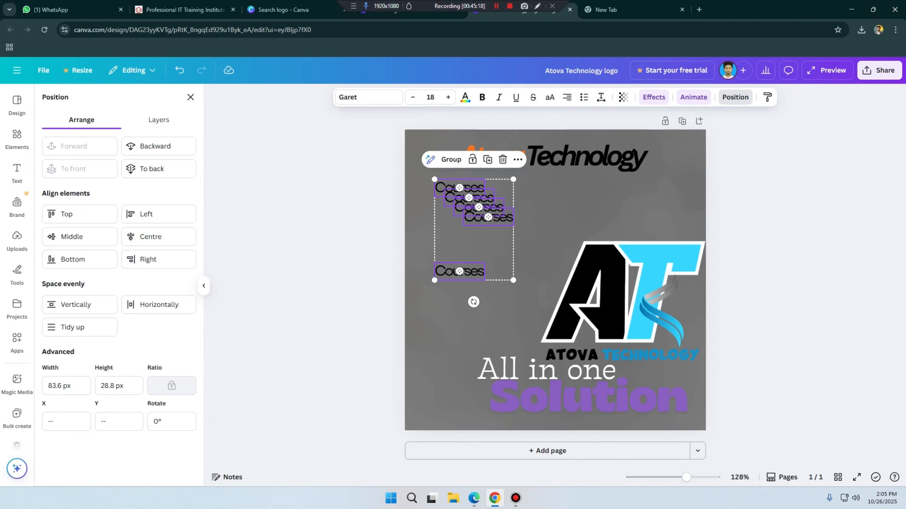
{"action": "left_click", "coordinate": [80, 327]}
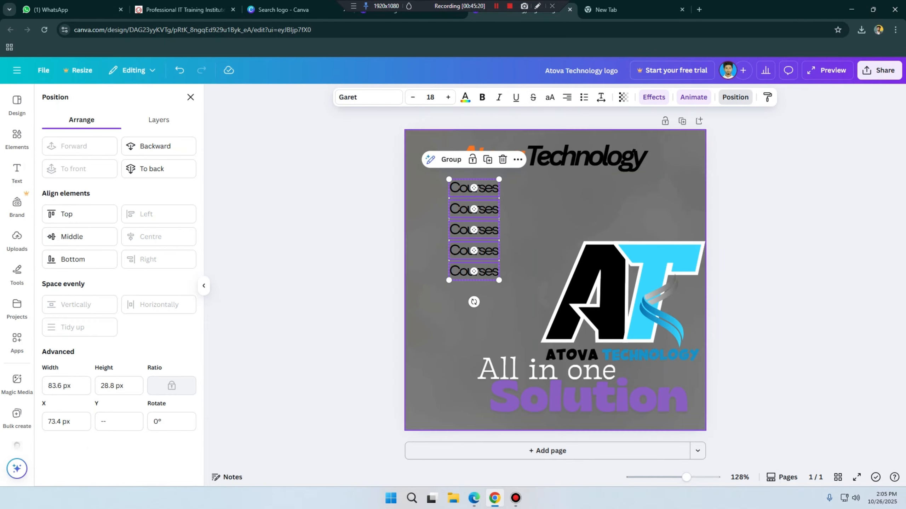
Step: Move the AT logo group to about X 178 px, Y 82 px and the Courses column left to about X 50 px
{"action": "left_click", "coordinate": [603, 293]}
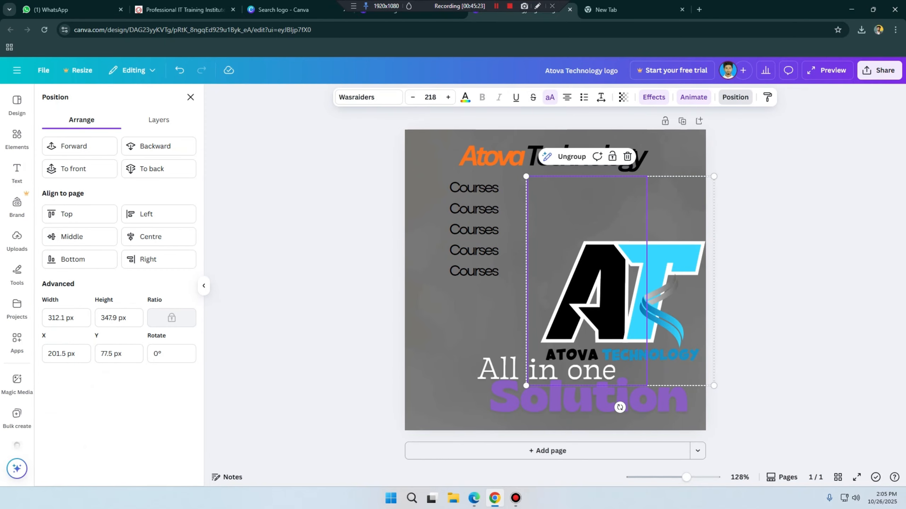
{"action": "left_click_drag", "start_coordinate": [603, 293], "coordinate": [589, 295]}
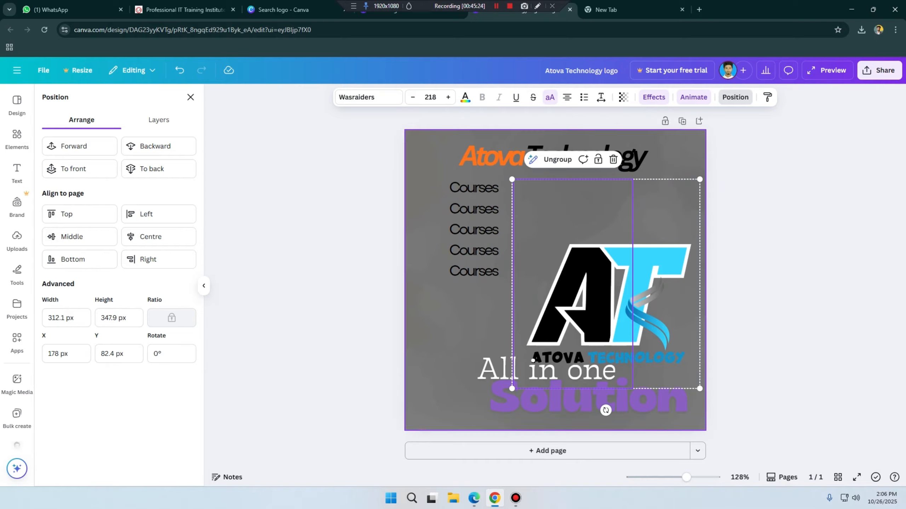
{"action": "left_click_drag", "start_coordinate": [430, 174], "coordinate": [503, 277]}
{"action": "left_click_drag", "start_coordinate": [474, 229], "coordinate": [460, 234]}
{"action": "left_click", "coordinate": [513, 223]}
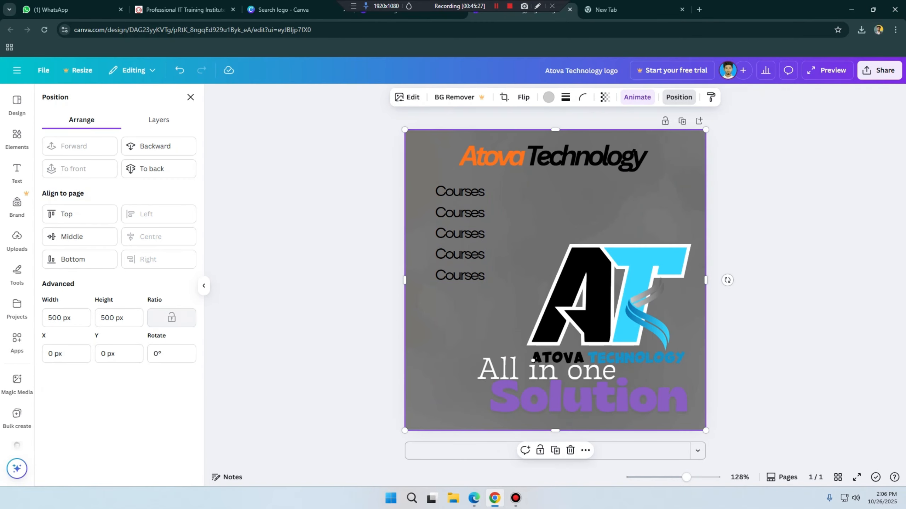
Step: Replace the second Courses text in the column with "Digital Marketing"
{"action": "double_click", "coordinate": [460, 213]}
{"action": "type", "text": "dIG"}
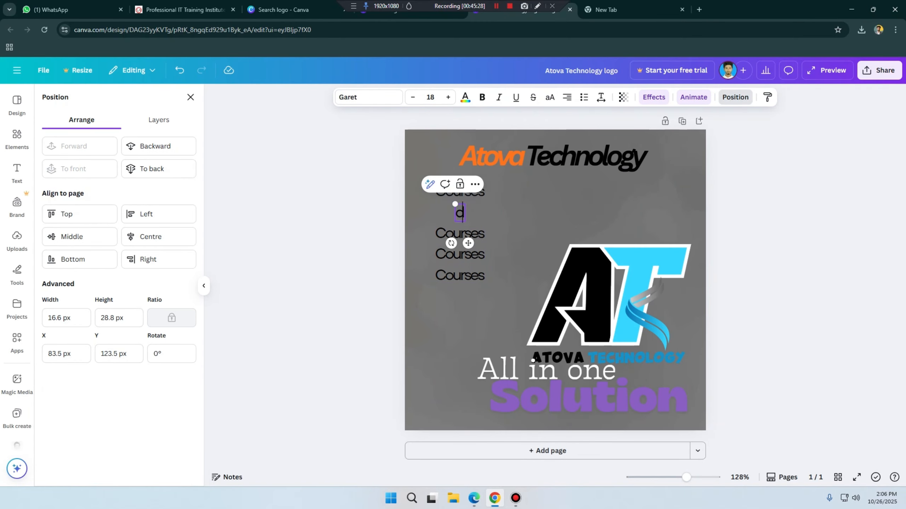
{"action": "key", "text": "BackSpace"}
{"action": "key", "text": "BackSpace"}
{"action": "key", "text": "BackSpace"}
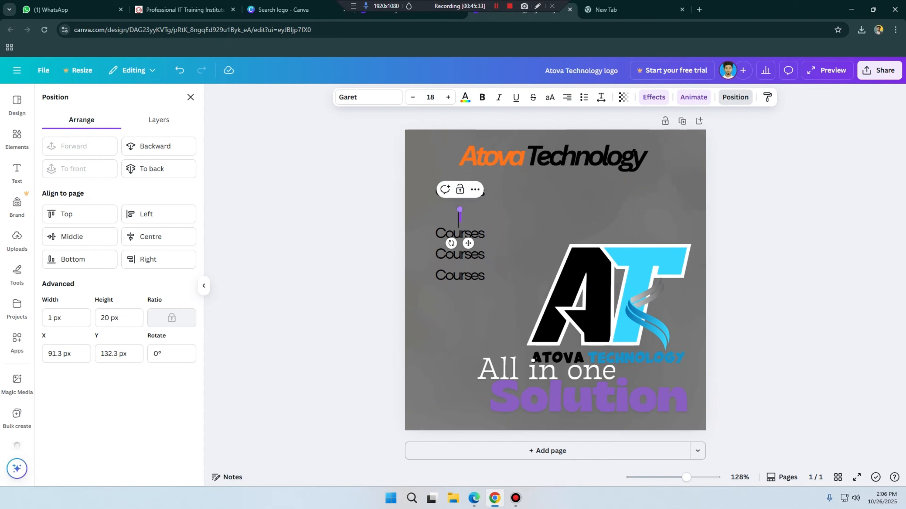
{"action": "type", "text": "dIGITA"}
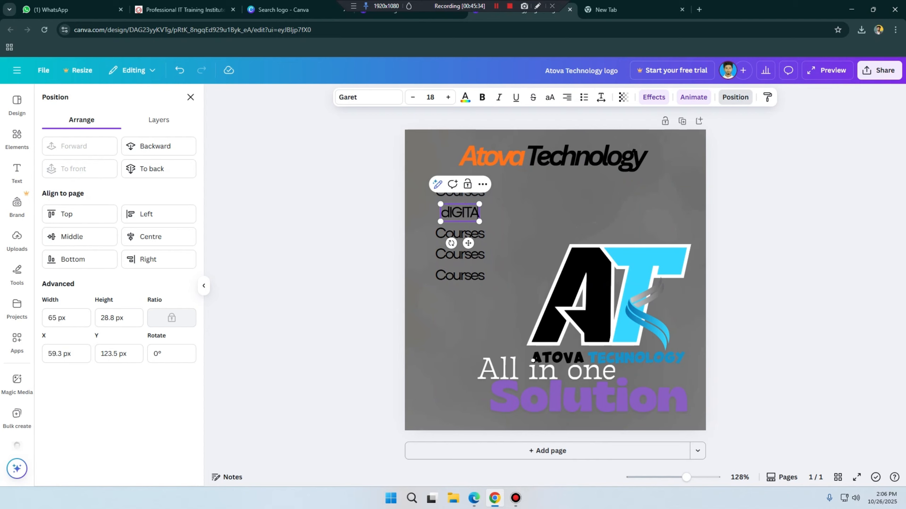
{"action": "key", "text": "BackSpace"}
{"action": "key", "text": "BackSpace"}
{"action": "key", "text": "BackSpace"}
{"action": "key", "text": "BackSpace"}
{"action": "key", "text": "BackSpace"}
{"action": "key", "text": "BackSpace"}
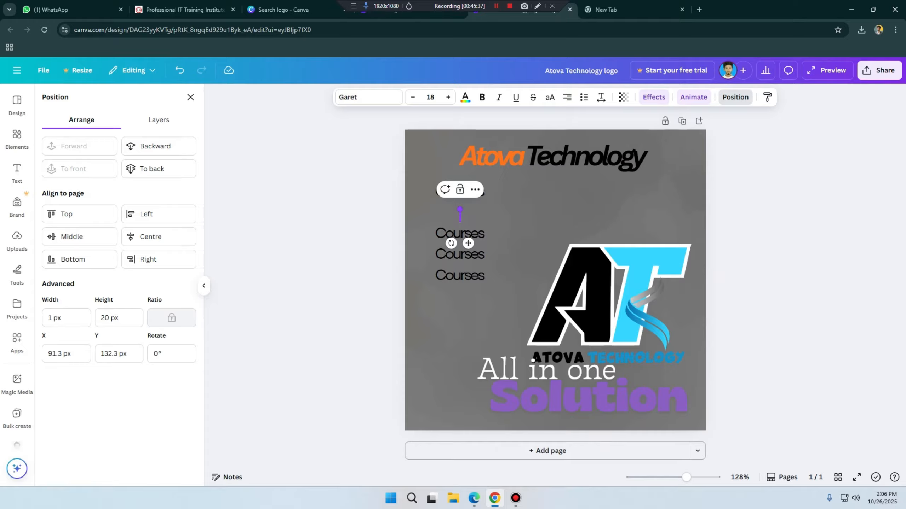
{"action": "type", "text": "Digital"}
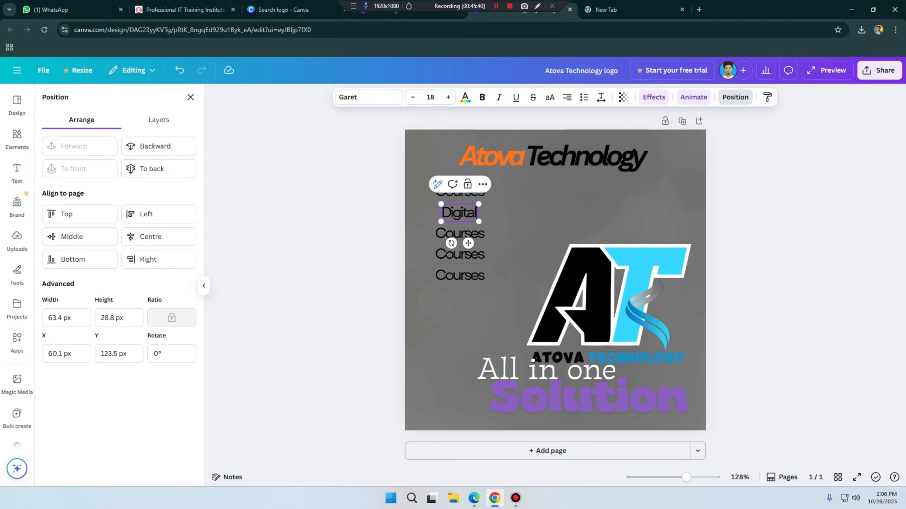
{"action": "type", "text": " Marketing"}
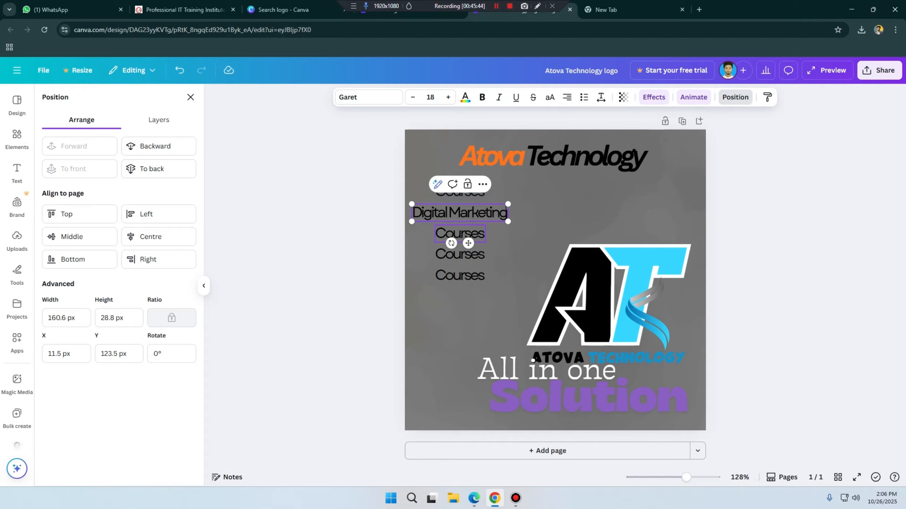
Step: Replace the third text in the column with "Graphics Design"
{"action": "double_click", "coordinate": [459, 233]}
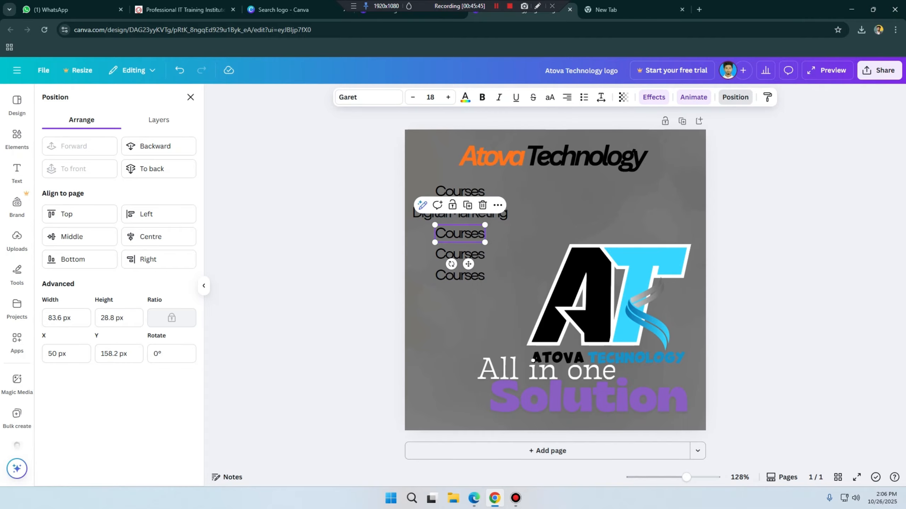
{"action": "type", "text": "Gra"}
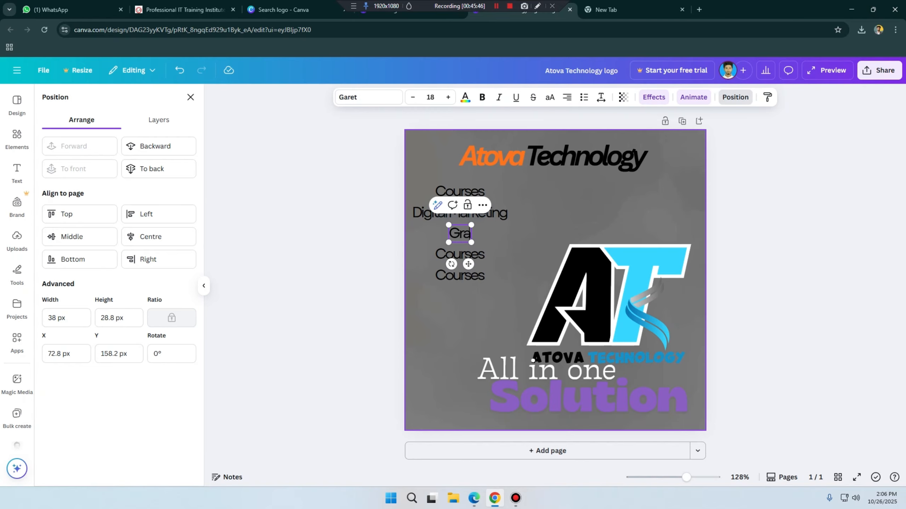
{"action": "type", "text": "phics"}
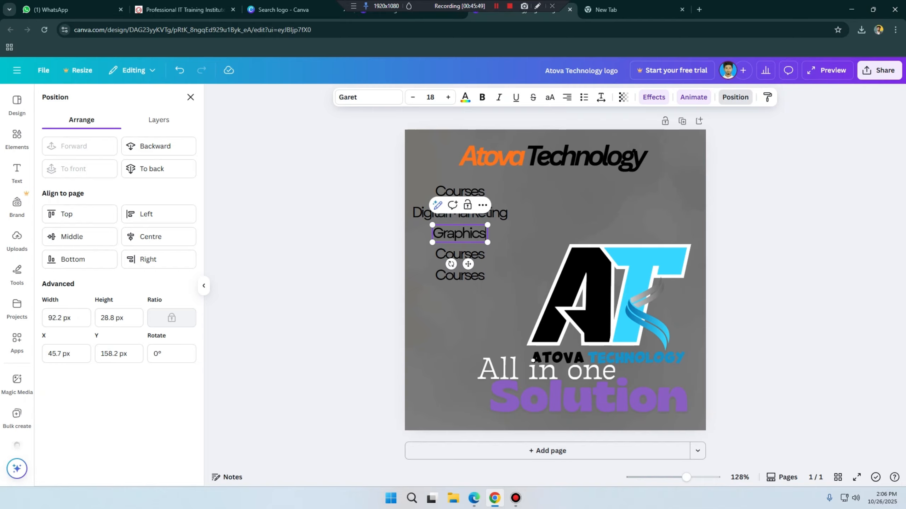
{"action": "type", "text": " Design"}
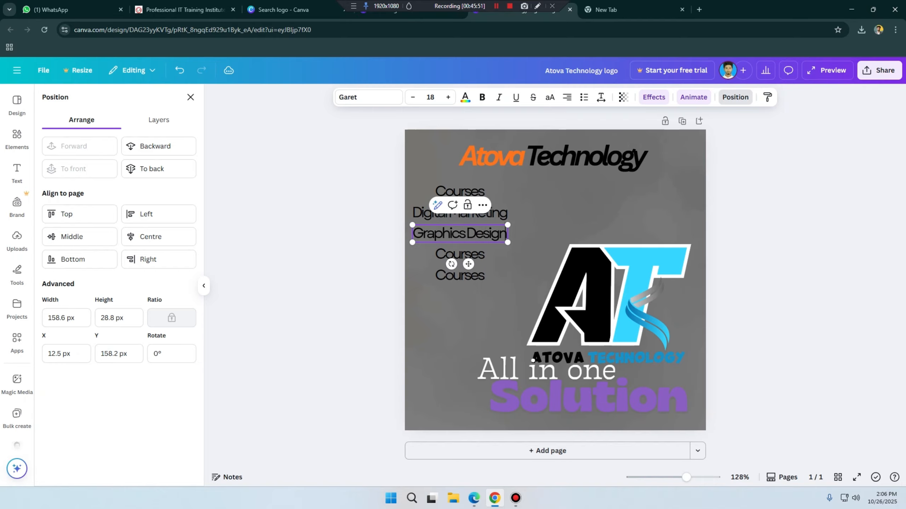
Step: Replace the fourth text in the column with "CCNA" and the fifth with "Linux"
{"action": "double_click", "coordinate": [460, 254]}
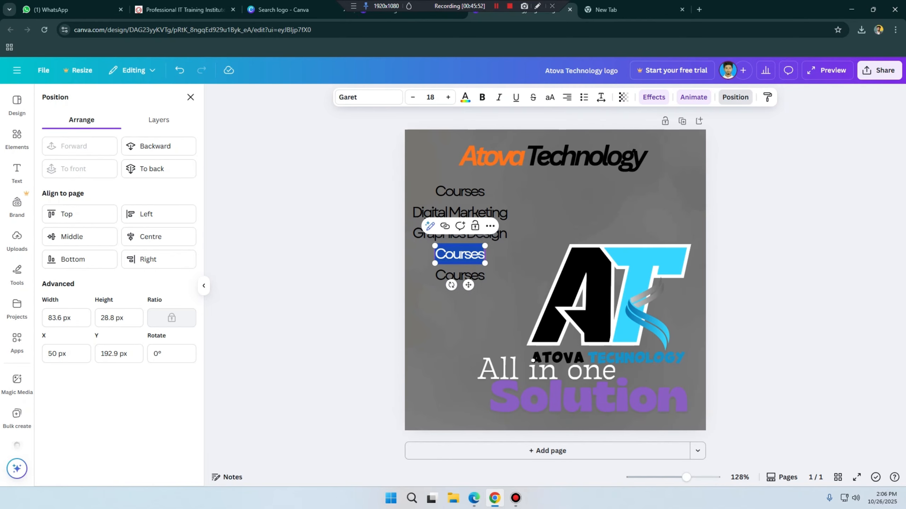
{"action": "type", "text": "CCNA"}
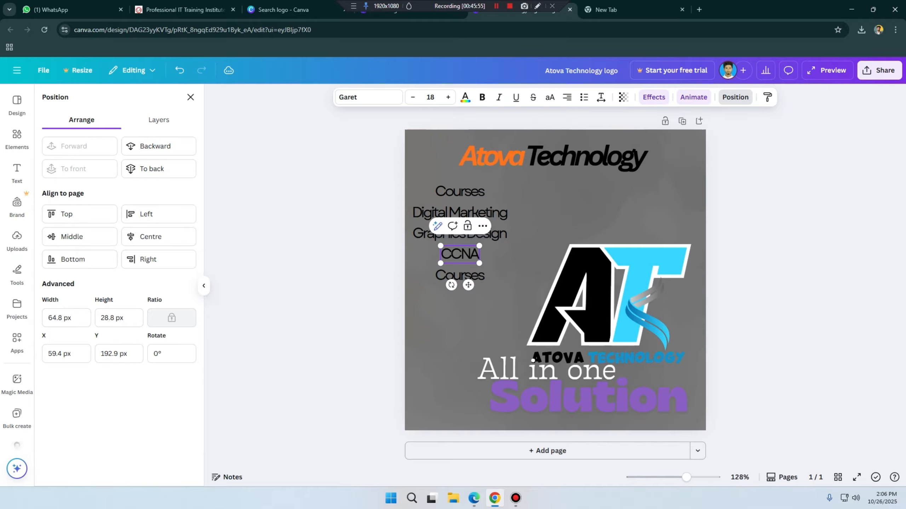
{"action": "double_click", "coordinate": [460, 275]}
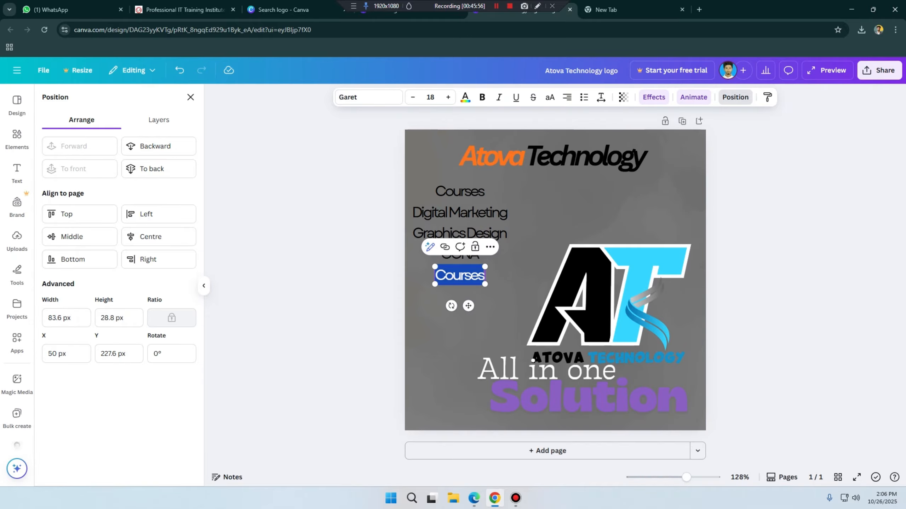
{"action": "type", "text": "Linux"}
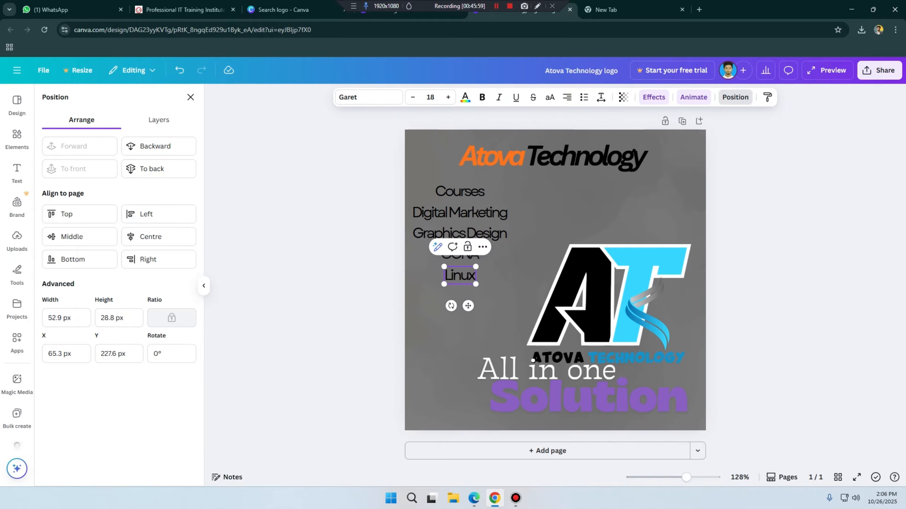
{"action": "left_click", "coordinate": [513, 264]}
{"action": "left_click", "coordinate": [460, 213]}
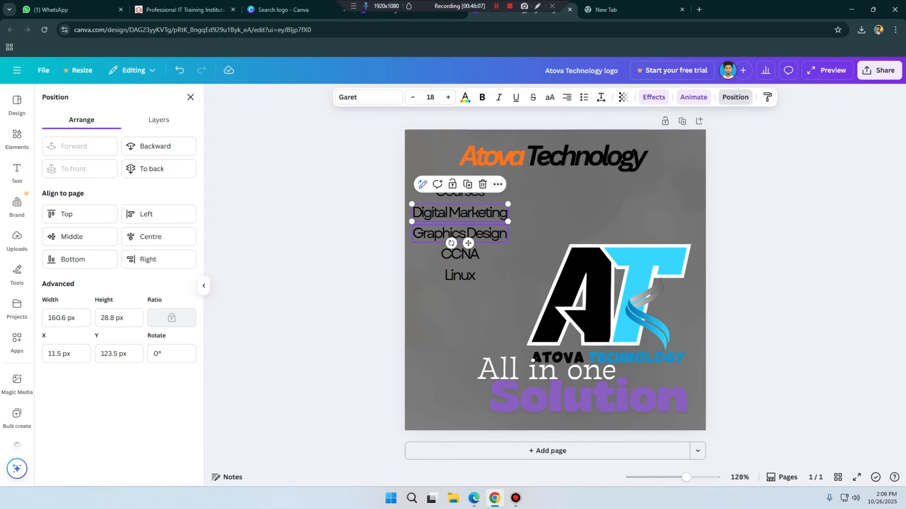
{"action": "left_click", "coordinate": [549, 228]}
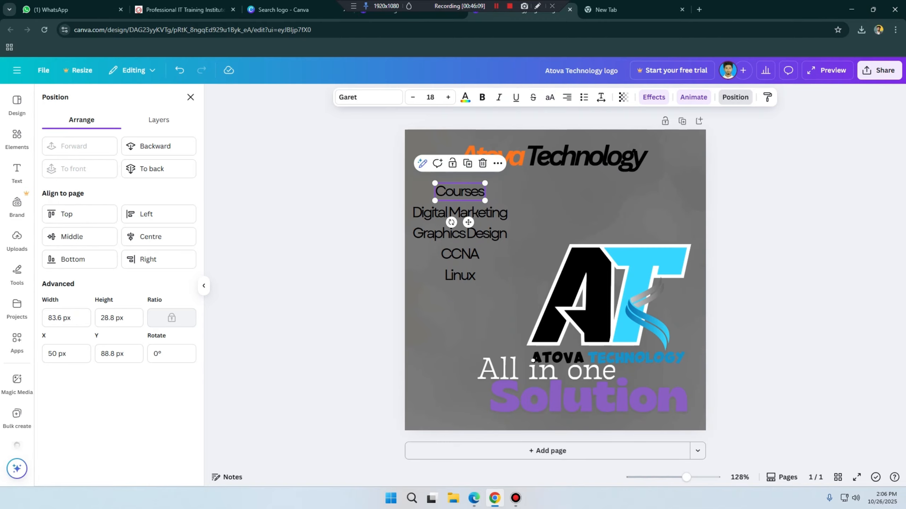
{"action": "left_click", "coordinate": [459, 192]}
{"action": "left_click", "coordinate": [459, 213], "text": "shift"}
{"action": "left_click", "coordinate": [460, 234], "text": "shift"}
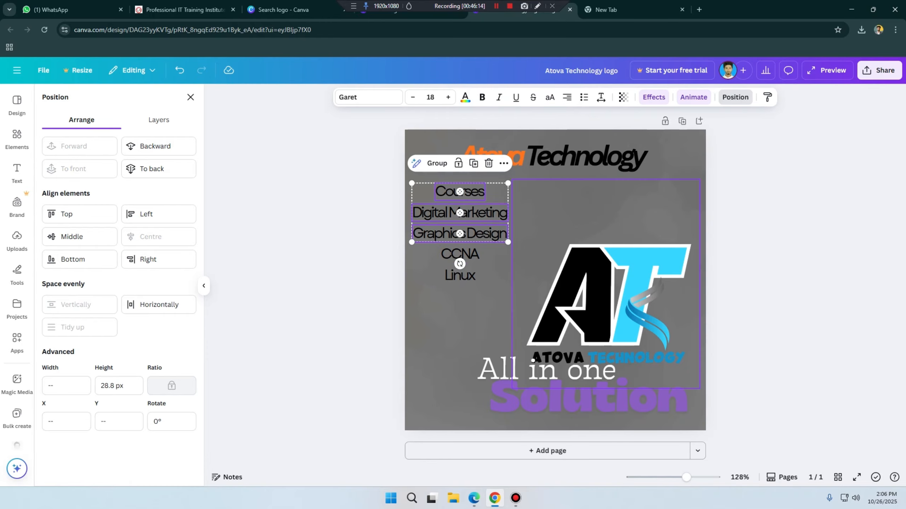
{"action": "left_click", "coordinate": [546, 223]}
Step: Reduce the font size of Digital Marketing, Graphics Design, CCNA and Linux to 12
{"action": "left_click", "coordinate": [459, 213]}
{"action": "left_click", "coordinate": [460, 234], "text": "shift"}
{"action": "left_click", "coordinate": [460, 254], "text": "shift"}
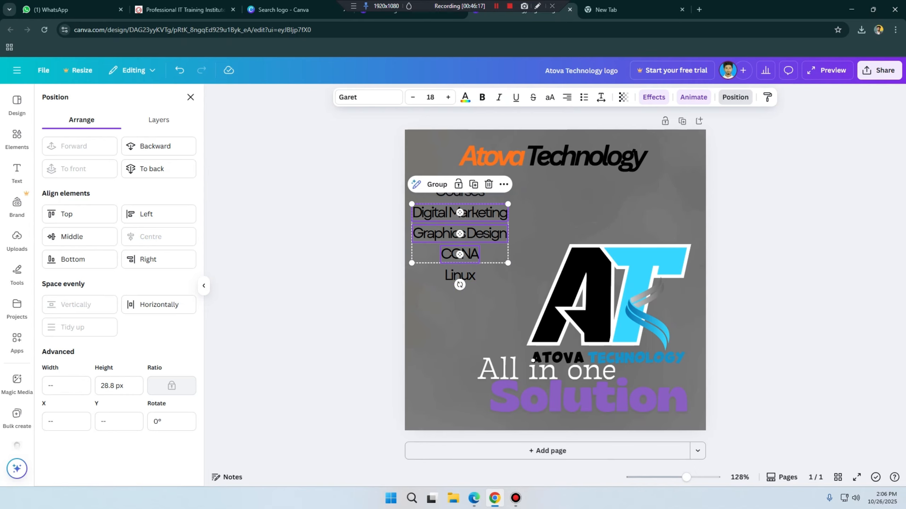
{"action": "left_click", "coordinate": [460, 275], "text": "shift"}
{"action": "left_click", "coordinate": [412, 97]}
{"action": "left_click", "coordinate": [413, 98]}
{"action": "left_click", "coordinate": [413, 97]}
{"action": "left_click", "coordinate": [412, 97]}
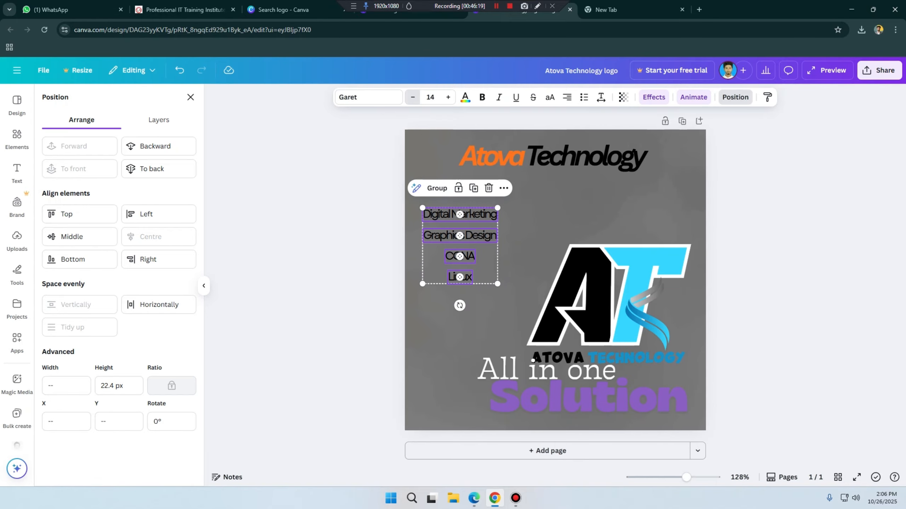
{"action": "left_click", "coordinate": [412, 97]}
{"action": "left_click", "coordinate": [412, 97]}
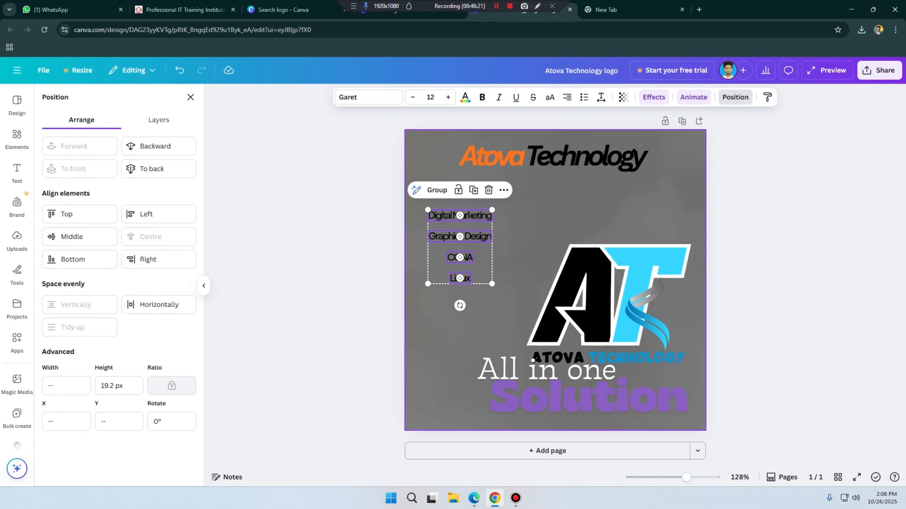
{"action": "left_click", "coordinate": [515, 245]}
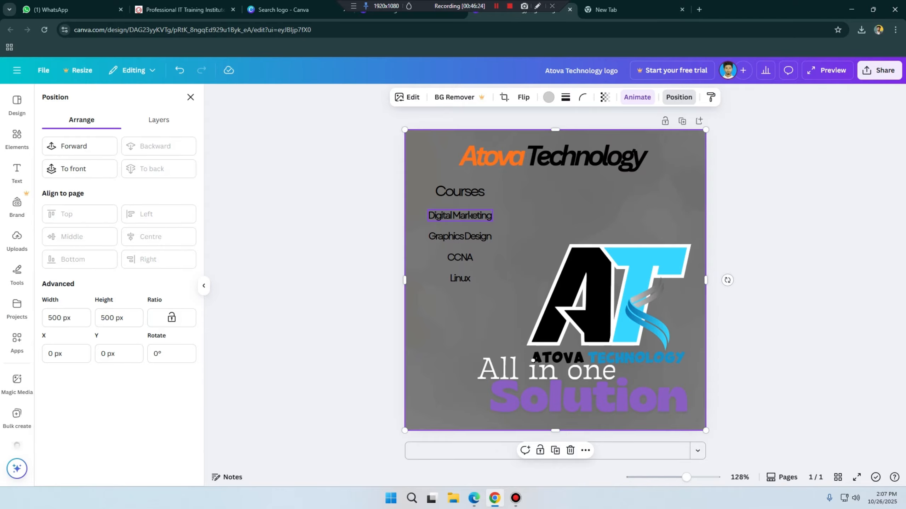
Step: Move Digital Marketing slightly up towards the Courses heading and Linux up to about Y 222 px, just below CCNA
{"action": "left_click_drag", "start_coordinate": [460, 215], "coordinate": [460, 212]}
{"action": "left_click", "coordinate": [460, 278]}
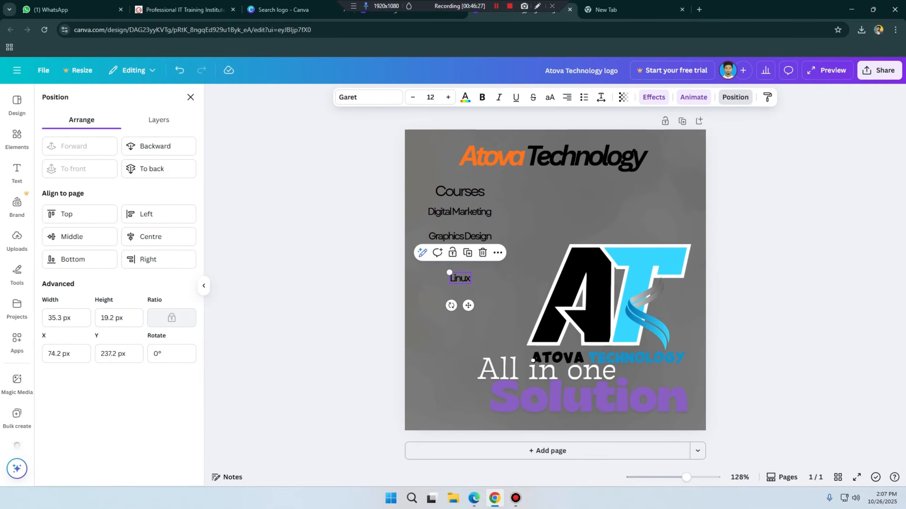
{"action": "mouse_move", "coordinate": [460, 278]}
{"action": "left_mouse_down"}
{"action": "mouse_move", "coordinate": [461, 258]}
{"action": "mouse_move", "coordinate": [462, 268]}
{"action": "left_mouse_up"}
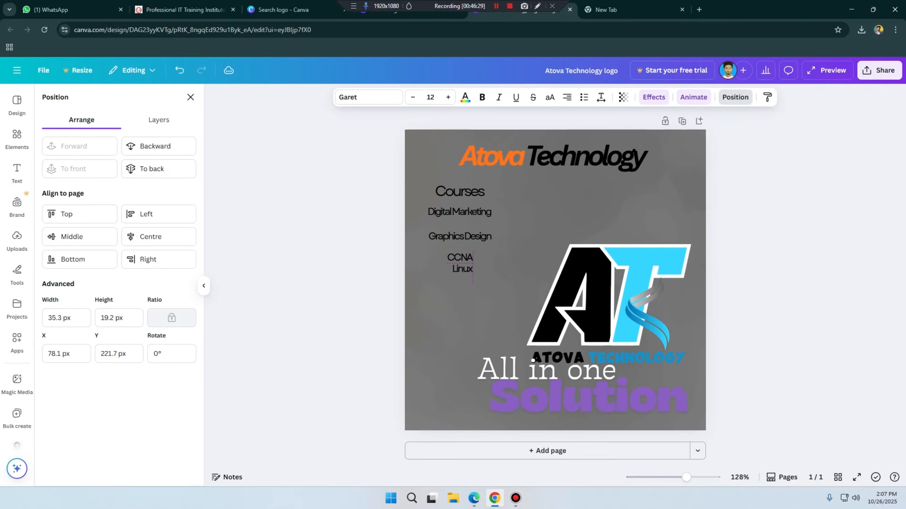
Step: Select the four course names below the Courses heading and tidy them up into an evenly spaced column
{"action": "left_click", "coordinate": [460, 257]}
{"action": "left_click", "coordinate": [459, 212]}
{"action": "left_click", "coordinate": [460, 236], "text": "shift"}
{"action": "left_click", "coordinate": [460, 257], "text": "shift"}
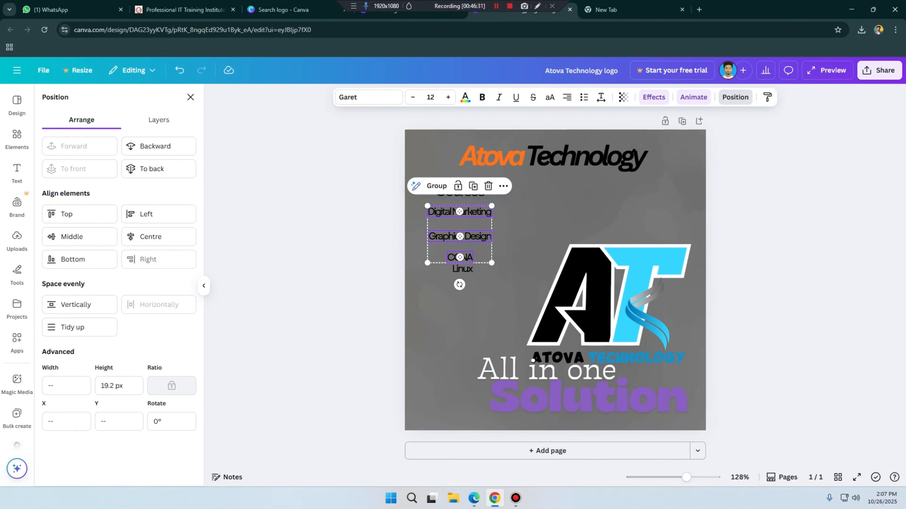
{"action": "left_click", "coordinate": [462, 269], "text": "shift"}
{"action": "left_click", "coordinate": [734, 96]}
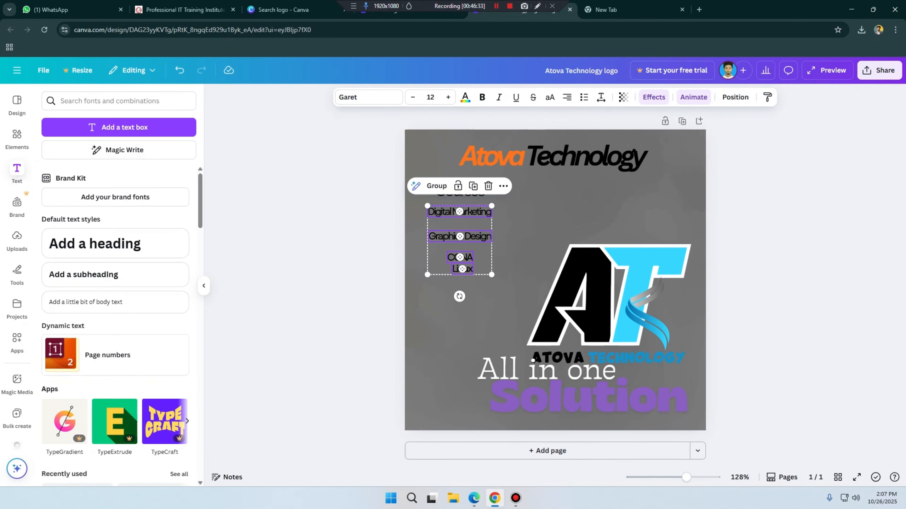
{"action": "left_click", "coordinate": [735, 97]}
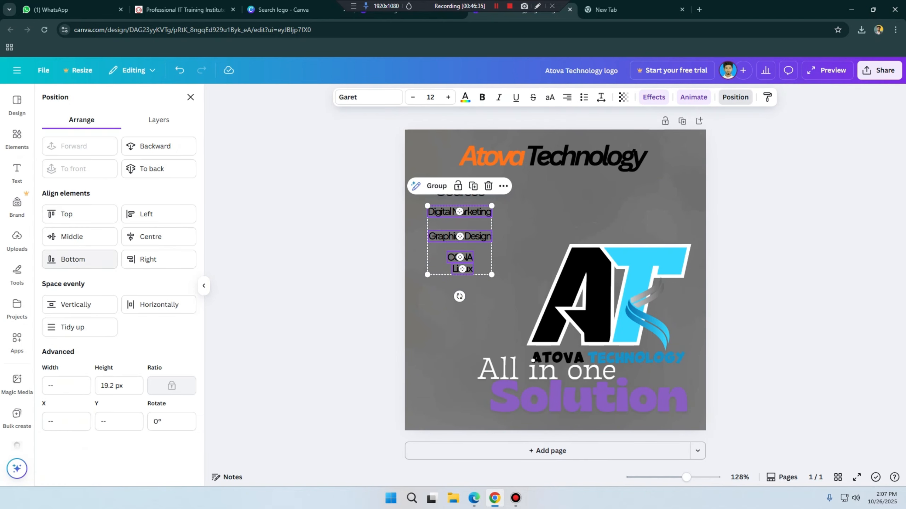
{"action": "left_click", "coordinate": [72, 327]}
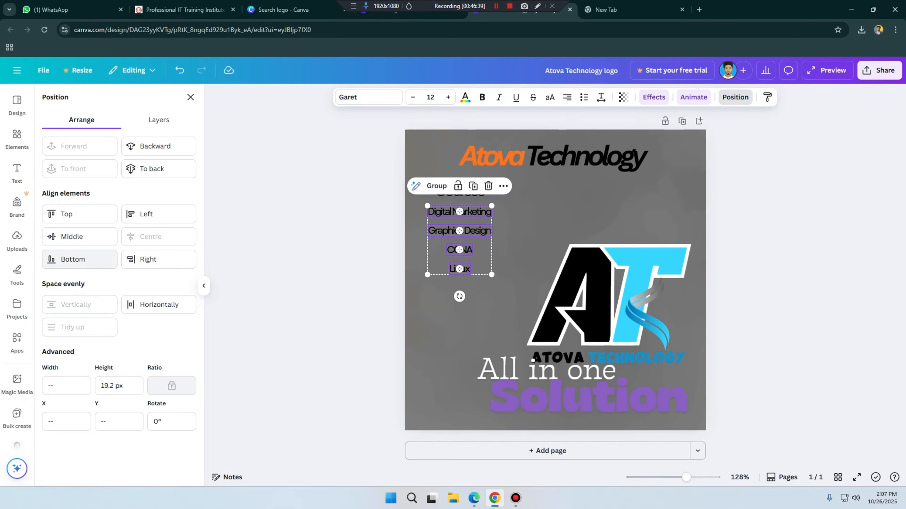
Step: Align the four course names to their left edge and format them as a bulleted list
{"action": "left_click", "coordinate": [146, 214]}
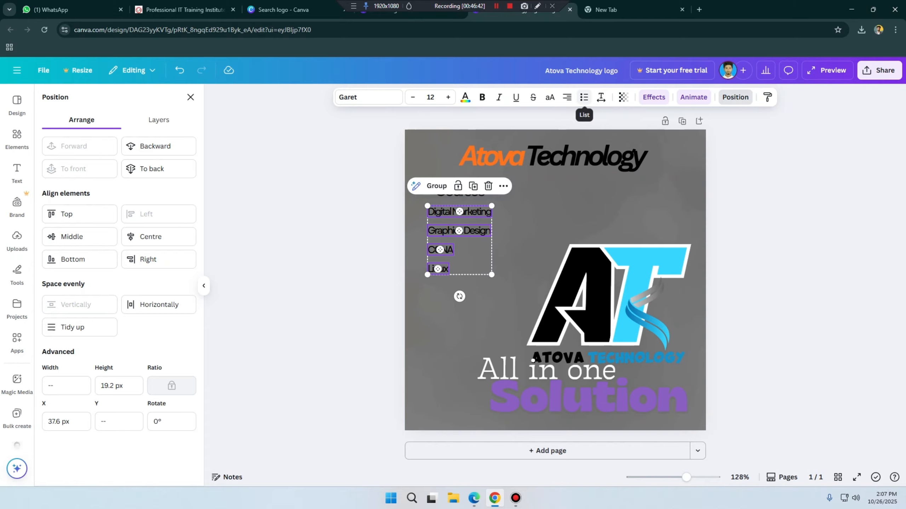
{"action": "left_click", "coordinate": [583, 97]}
{"action": "left_click", "coordinate": [563, 214]}
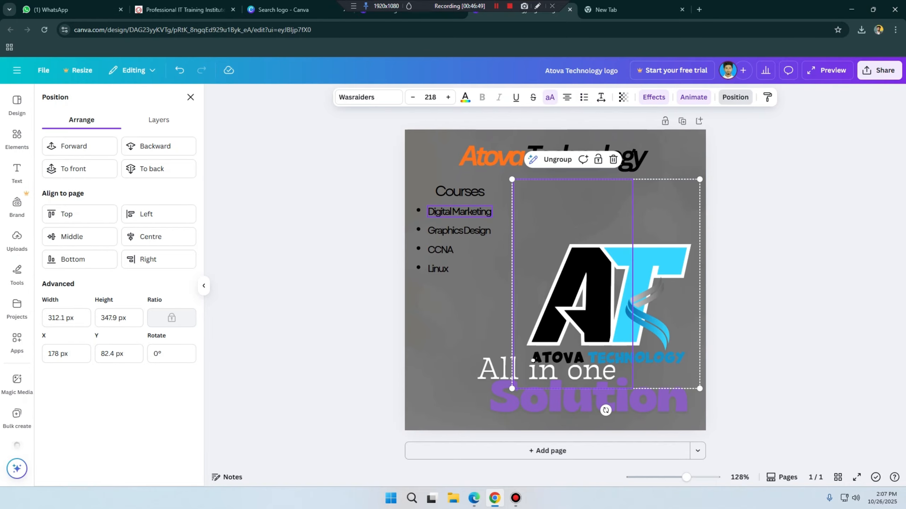
Step: Change the text colour of all four bulleted course names to a dark maroon from the photo colours
{"action": "left_click", "coordinate": [460, 212]}
{"action": "left_click", "coordinate": [450, 233], "text": "shift"}
{"action": "left_click", "coordinate": [440, 250], "text": "shift"}
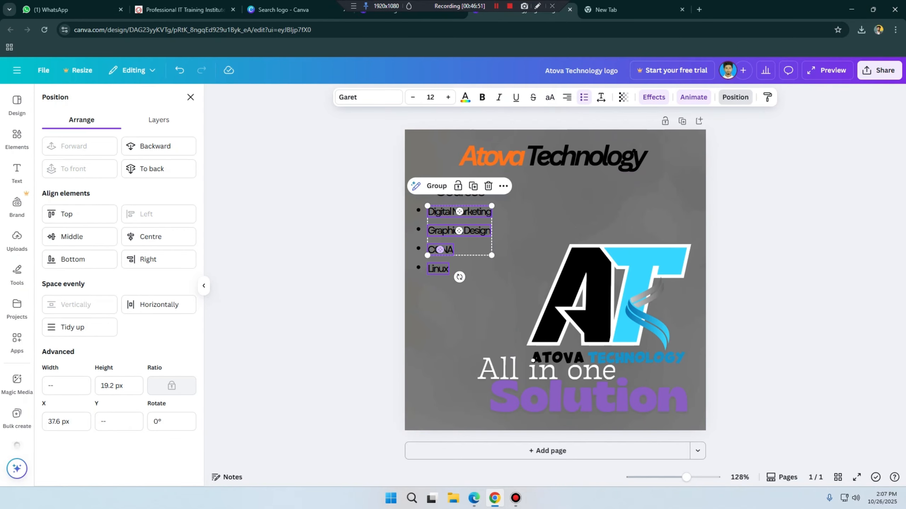
{"action": "left_click", "coordinate": [438, 269], "text": "shift"}
{"action": "left_click", "coordinate": [465, 97]}
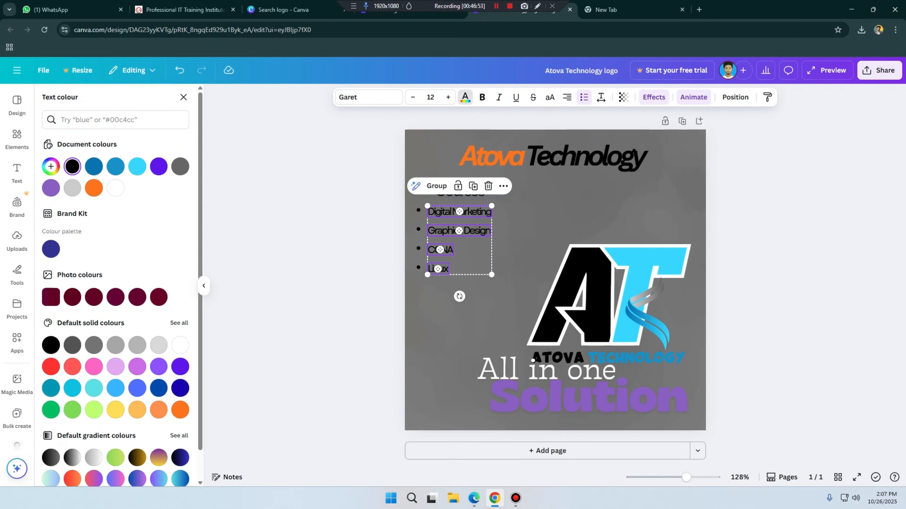
{"action": "left_click", "coordinate": [94, 187]}
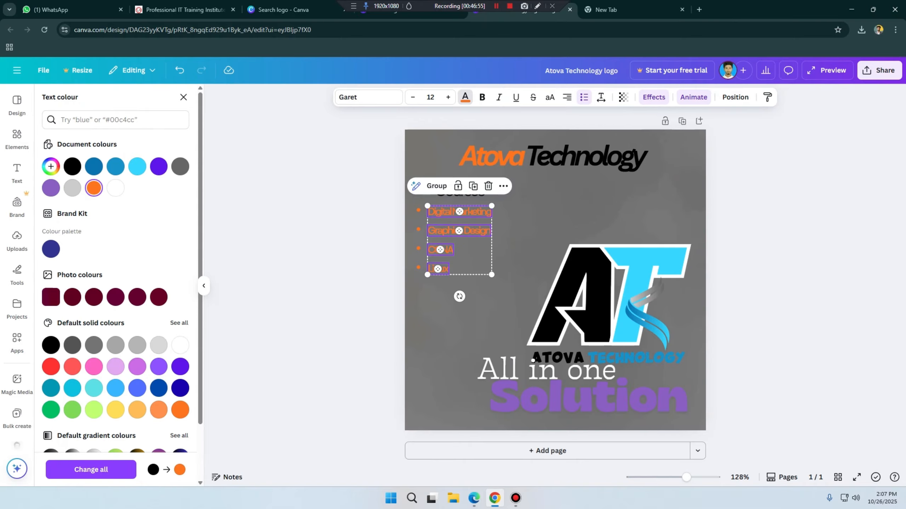
{"action": "left_click", "coordinate": [138, 297]}
{"action": "left_click", "coordinate": [534, 264]}
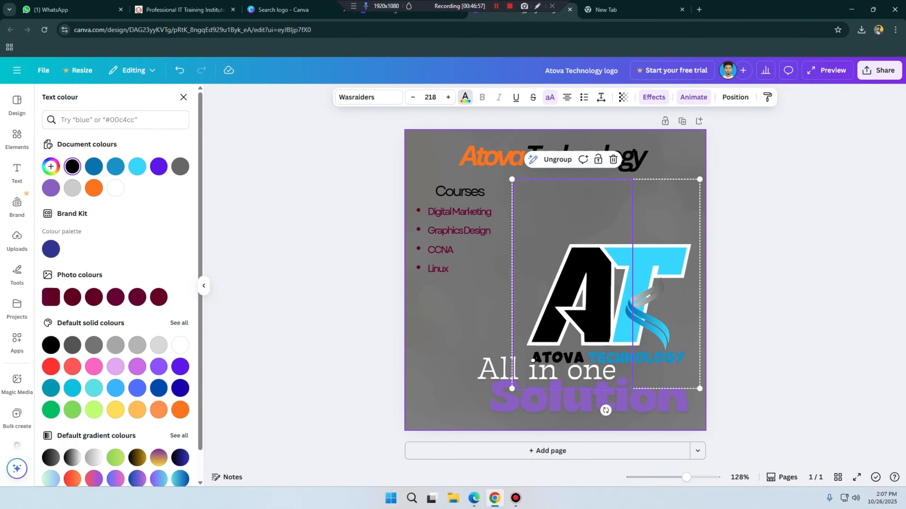
{"action": "left_click", "coordinate": [478, 318]}
Step: Move the CCNA and Linux bullets up to bring them closer to Graphics Design
{"action": "left_click", "coordinate": [438, 269]}
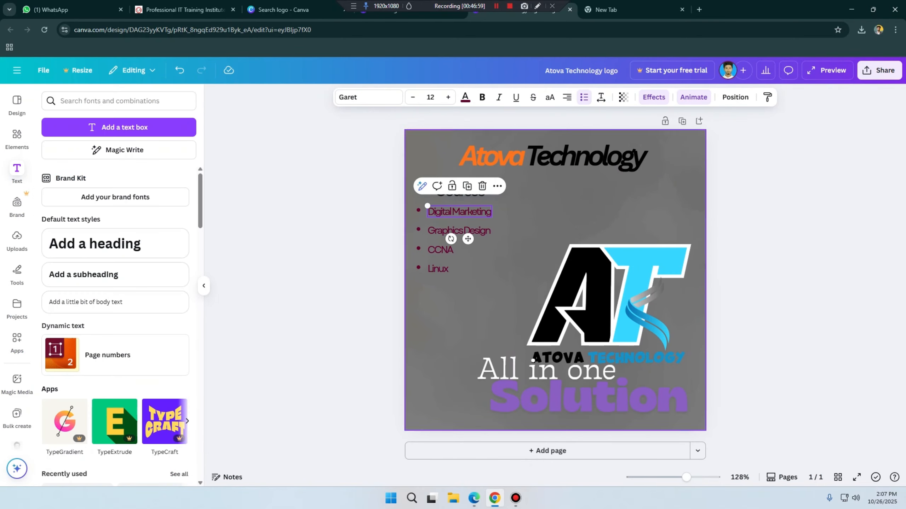
{"action": "left_click_drag", "start_coordinate": [427, 263], "coordinate": [441, 246]}
{"action": "left_click", "coordinate": [438, 262]}
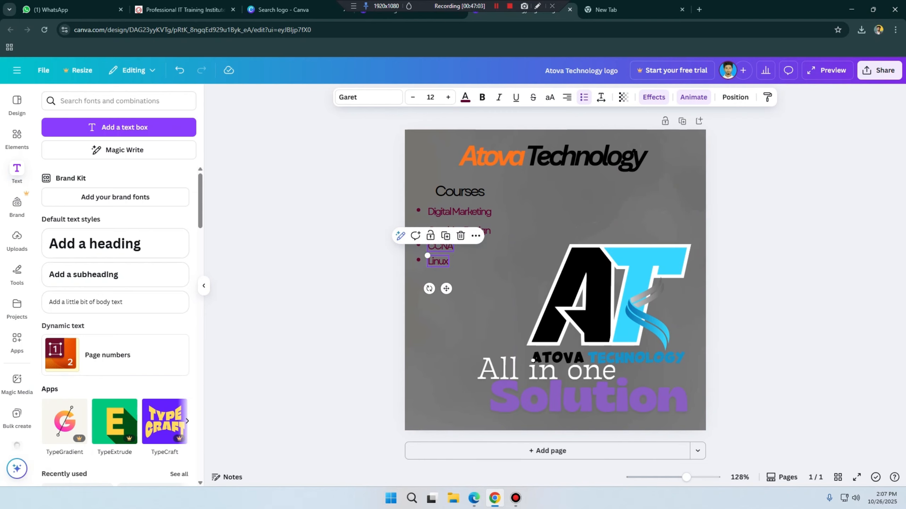
Step: Tidy up the spacing of the four bulleted course names and align them to their left edge again
{"action": "left_click", "coordinate": [447, 212]}
{"action": "left_click", "coordinate": [446, 231], "text": "shift"}
{"action": "left_click", "coordinate": [441, 247], "text": "shift"}
{"action": "left_click", "coordinate": [438, 262], "text": "shift"}
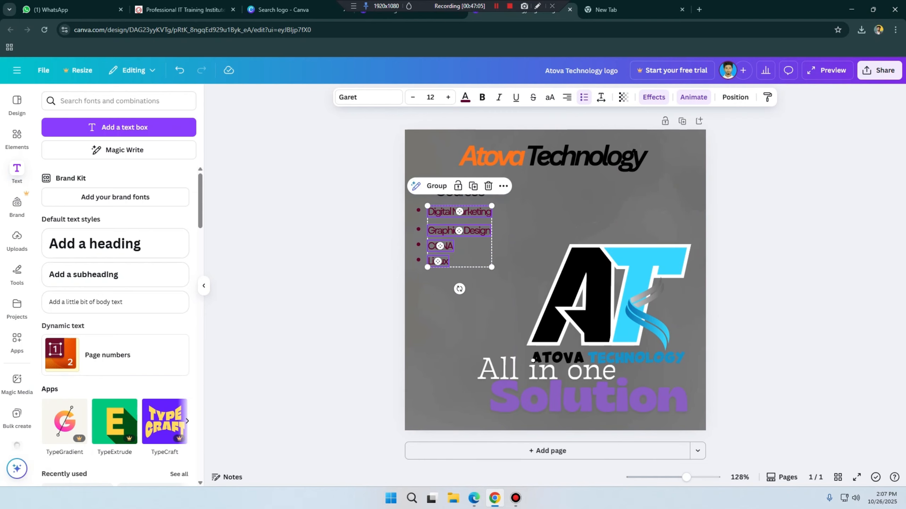
{"action": "left_click", "coordinate": [735, 97]}
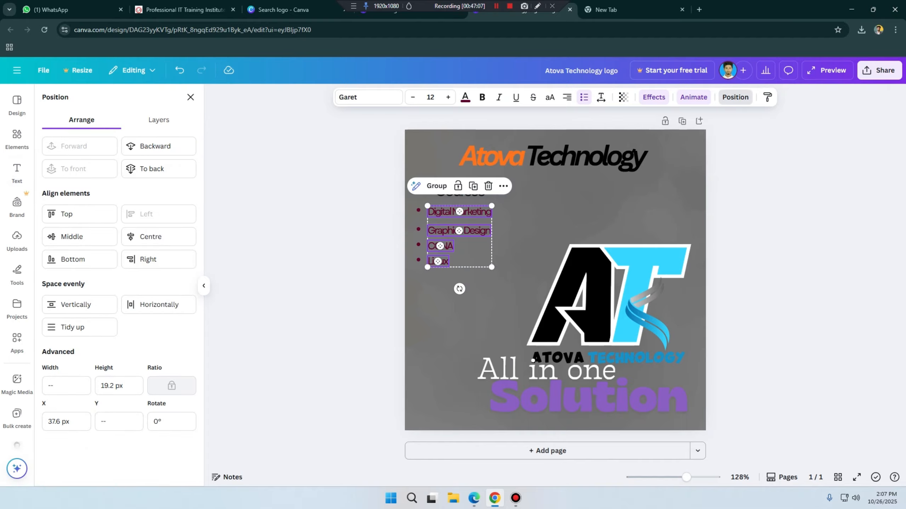
{"action": "left_click", "coordinate": [79, 328]}
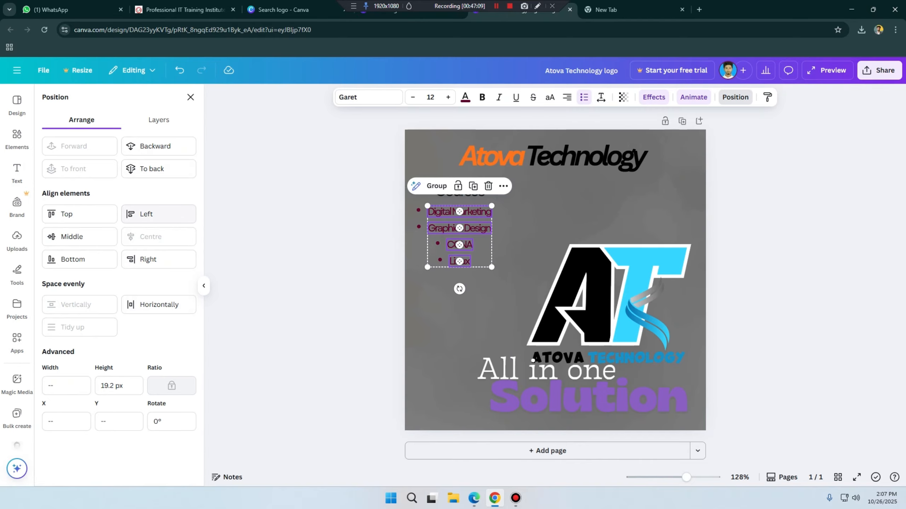
{"action": "left_click", "coordinate": [158, 214]}
{"action": "left_click", "coordinate": [190, 97]}
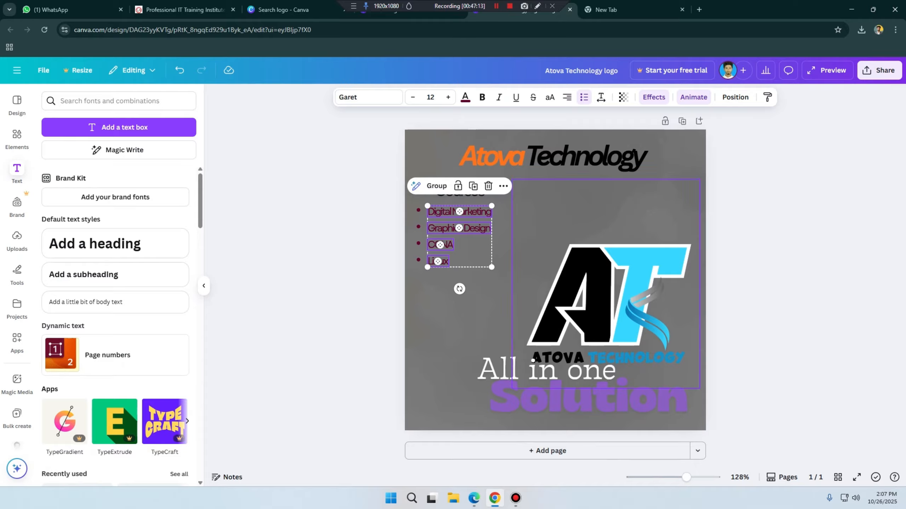
{"action": "left_click", "coordinate": [556, 217]}
{"action": "left_click", "coordinate": [464, 314]}
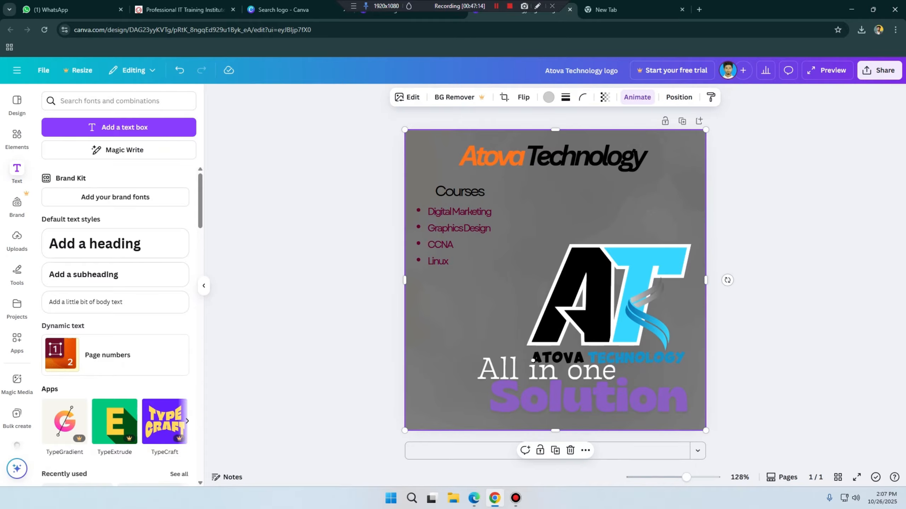